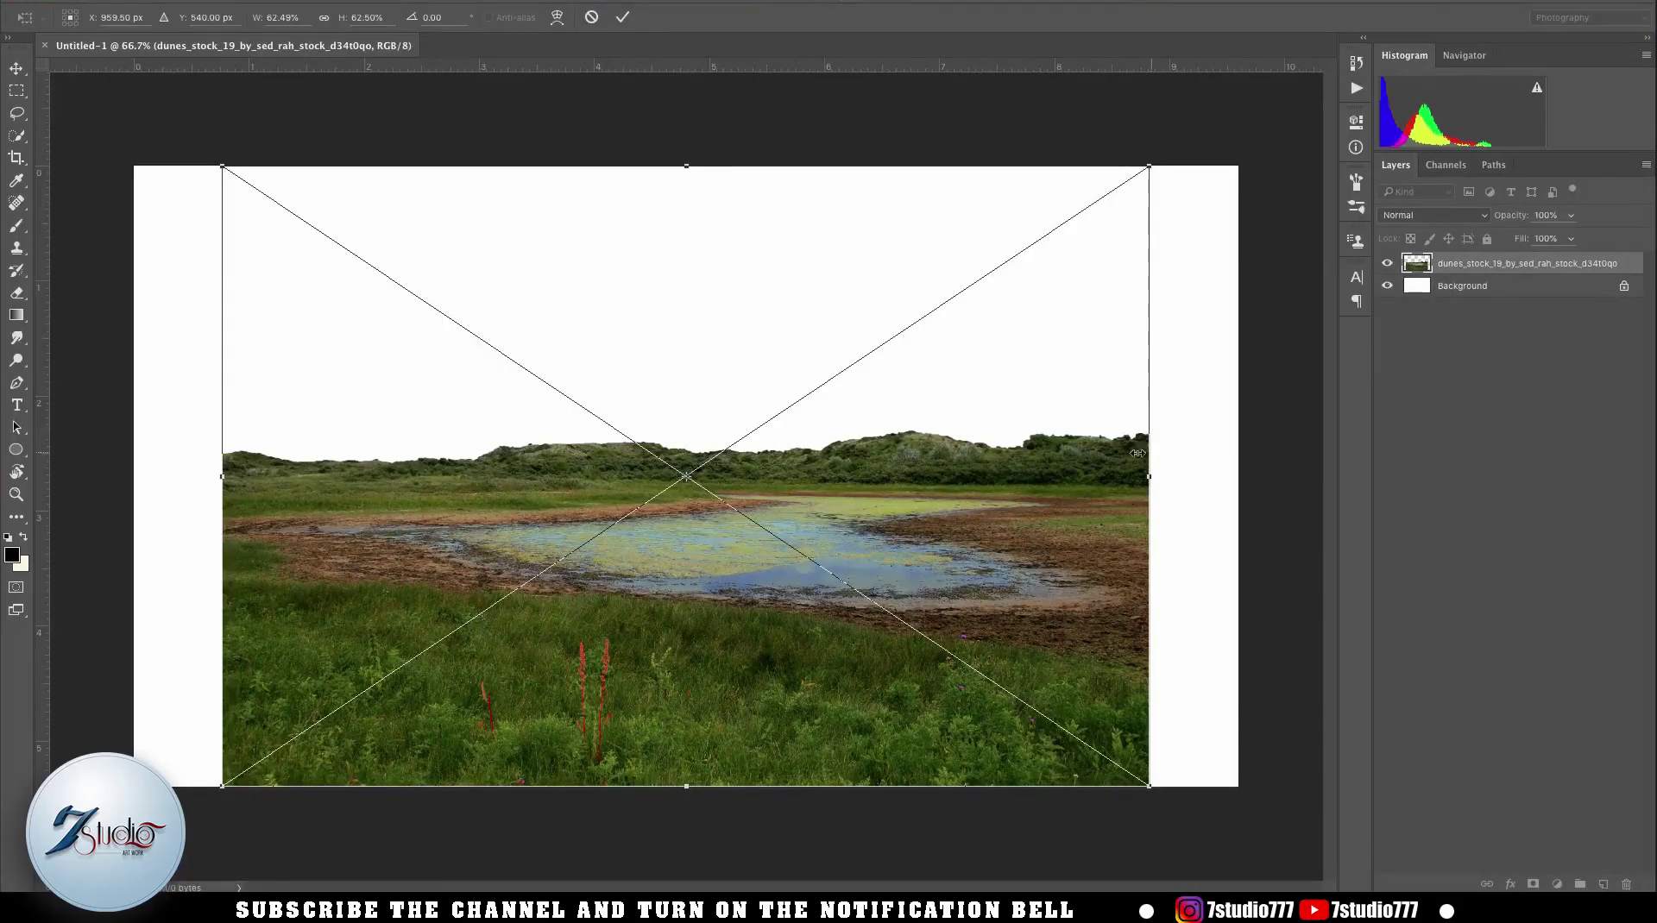
- Widen the dunes image to the full canvas width and lower its top edge, scaling it to 74.42% by 41.90%
left_click_drag(1152, 473, 1238, 474)
left_click_drag(691, 167, 688, 371)
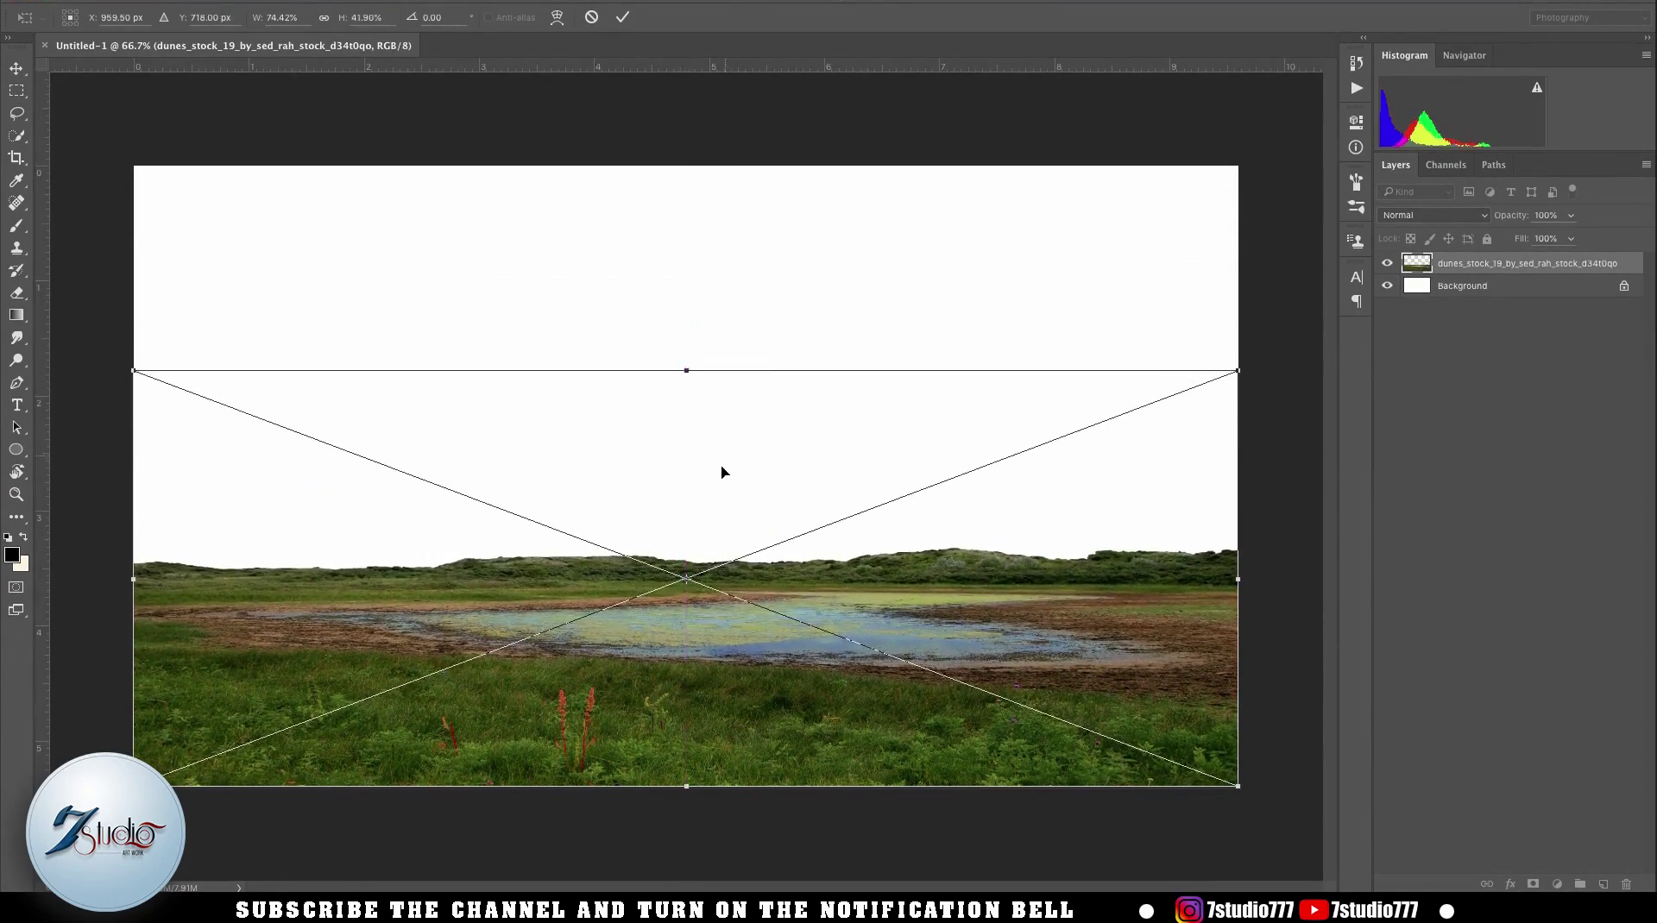
key("Return")
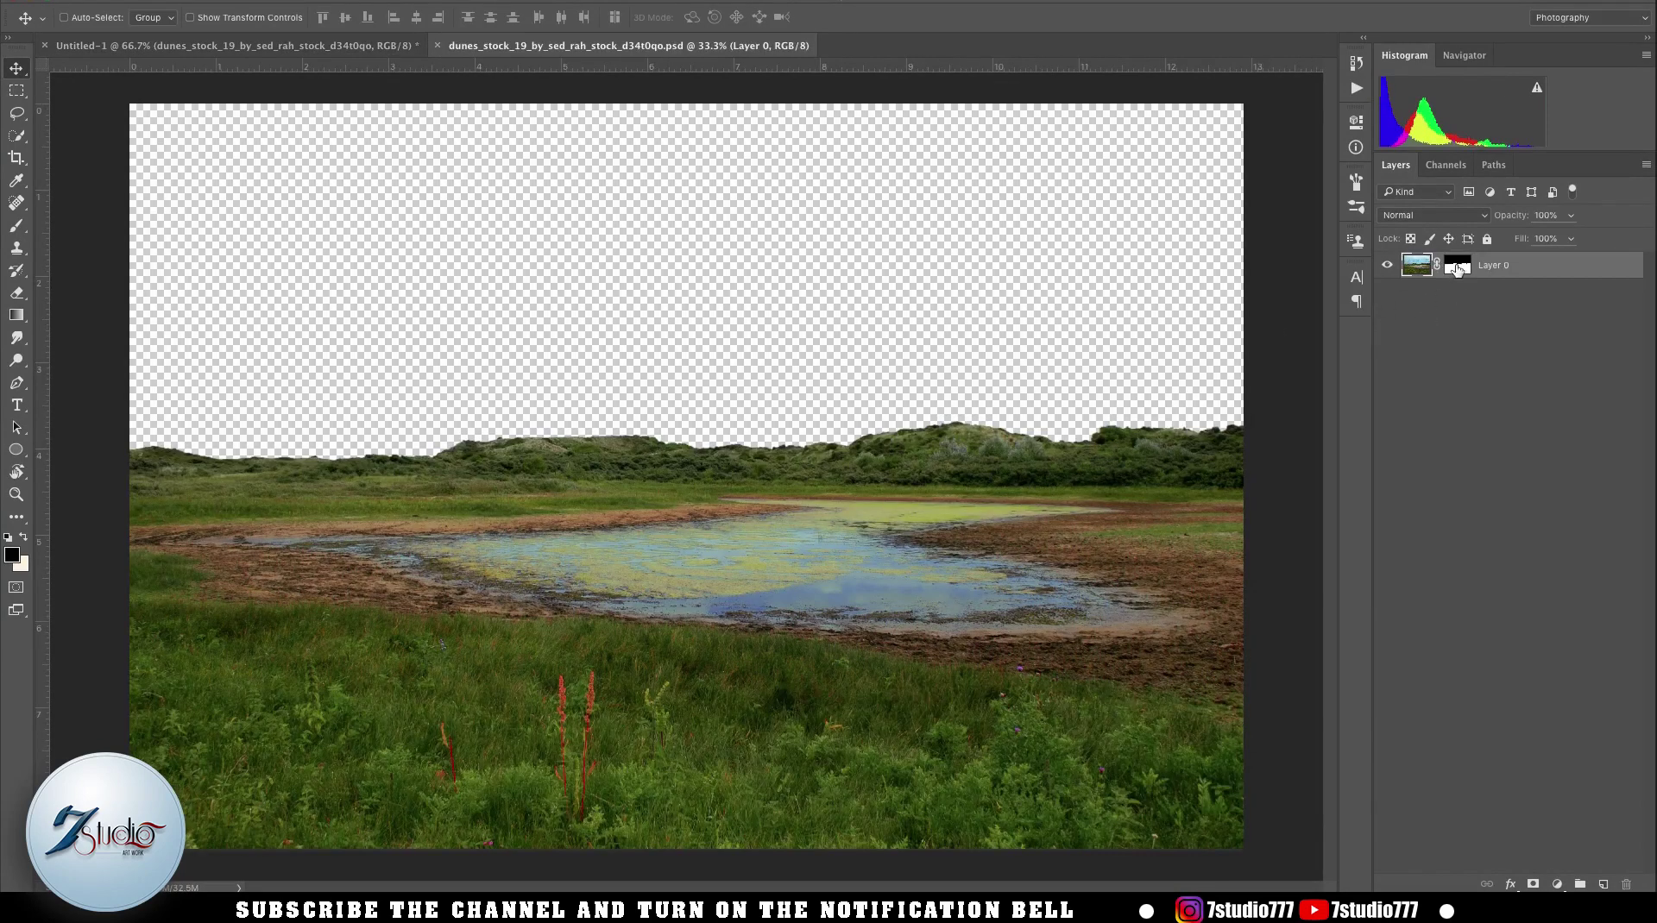
- Compare the dunes smart object's contents with its layer mask disabled and enabled, and close it without saving
left_click(1457, 269, "shift")
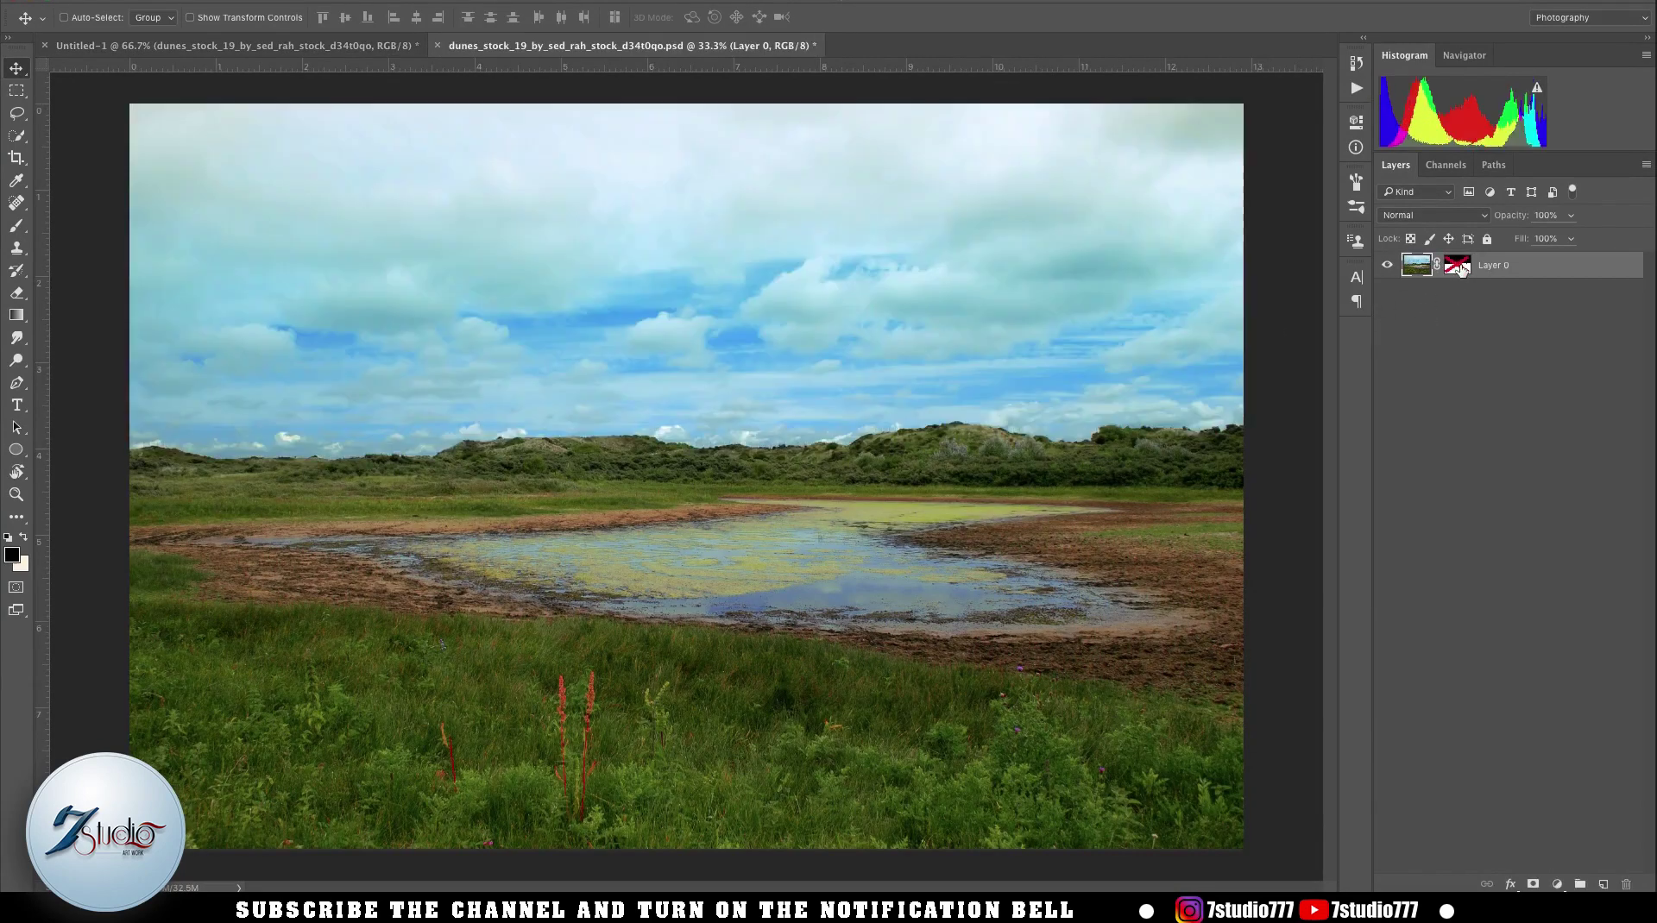
left_click(1456, 269, "shift")
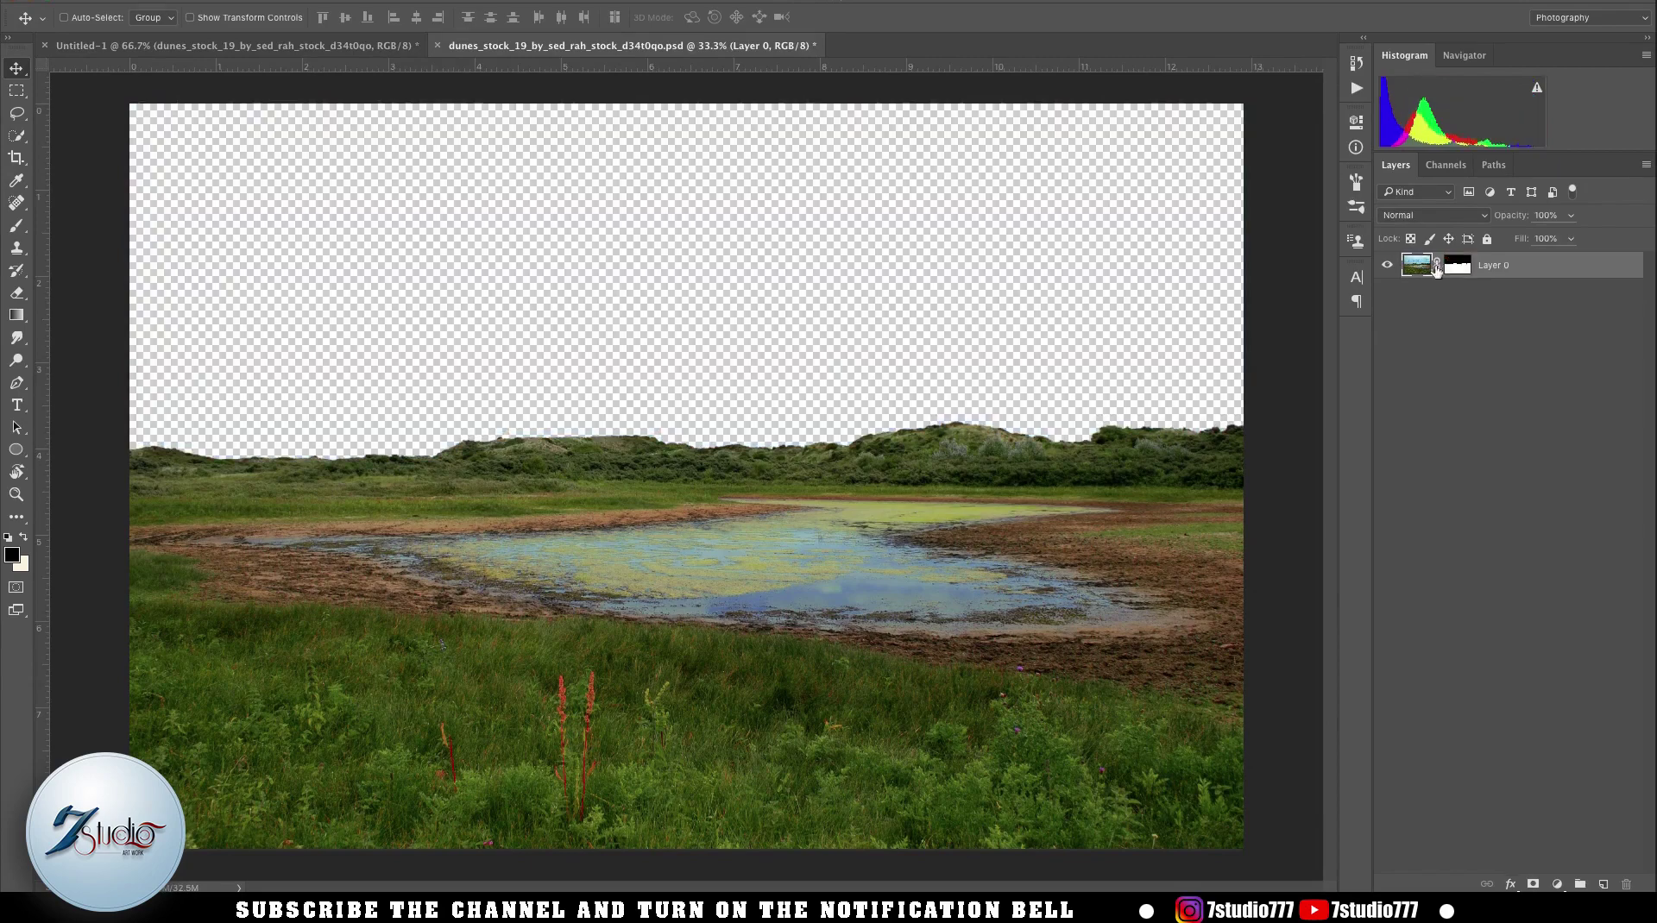
left_click(438, 46)
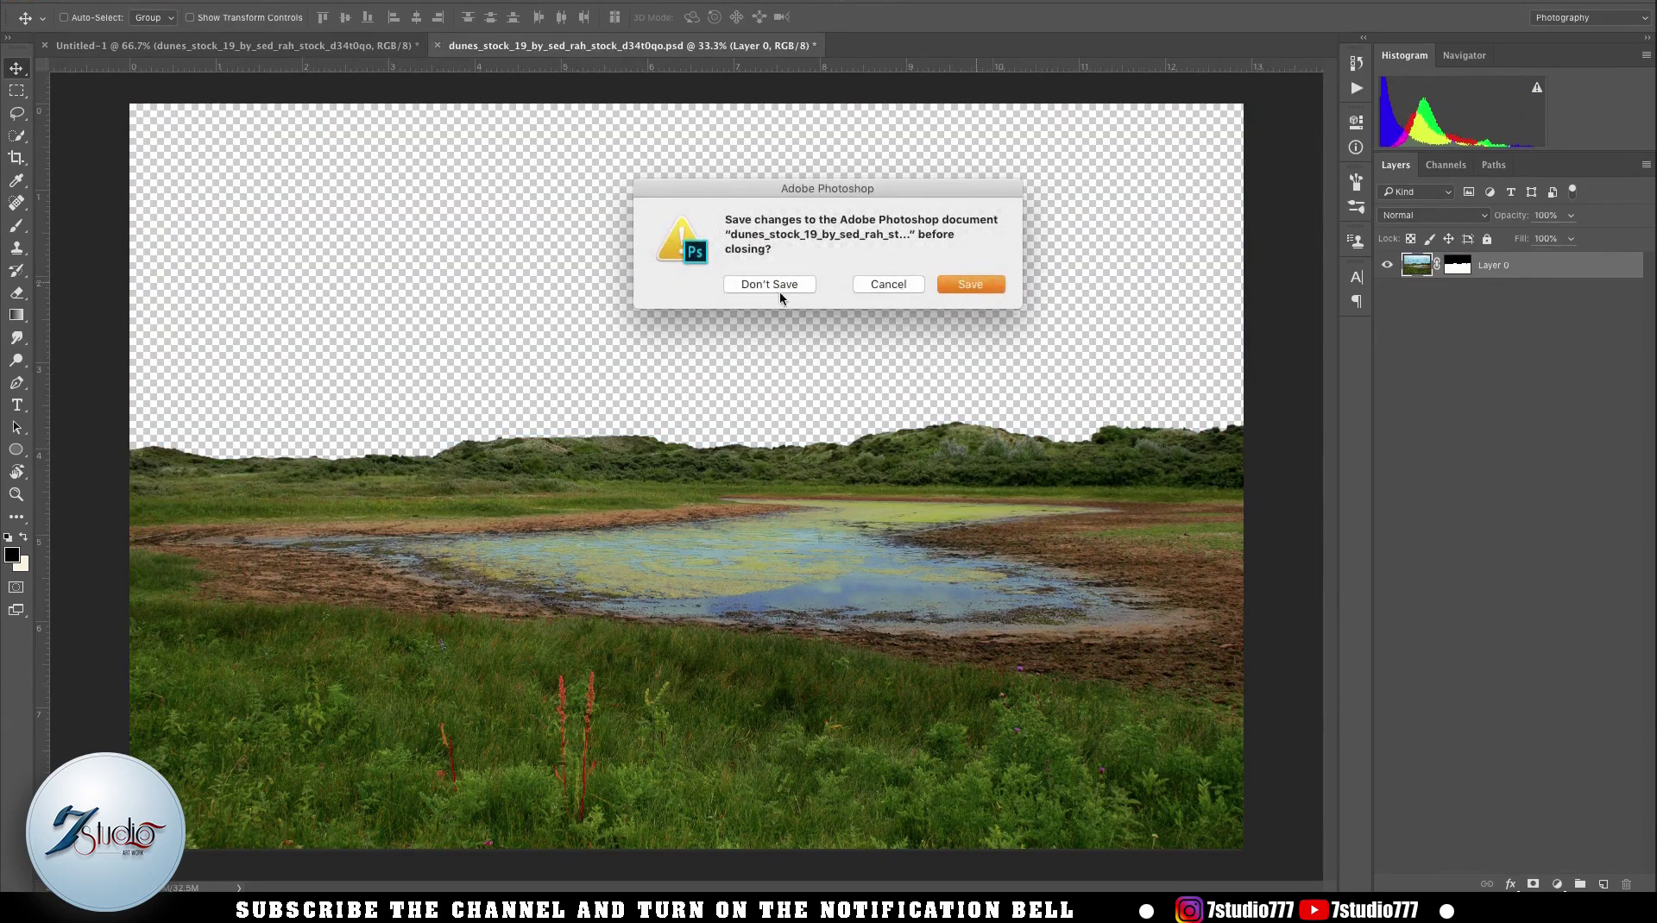
left_click(779, 291)
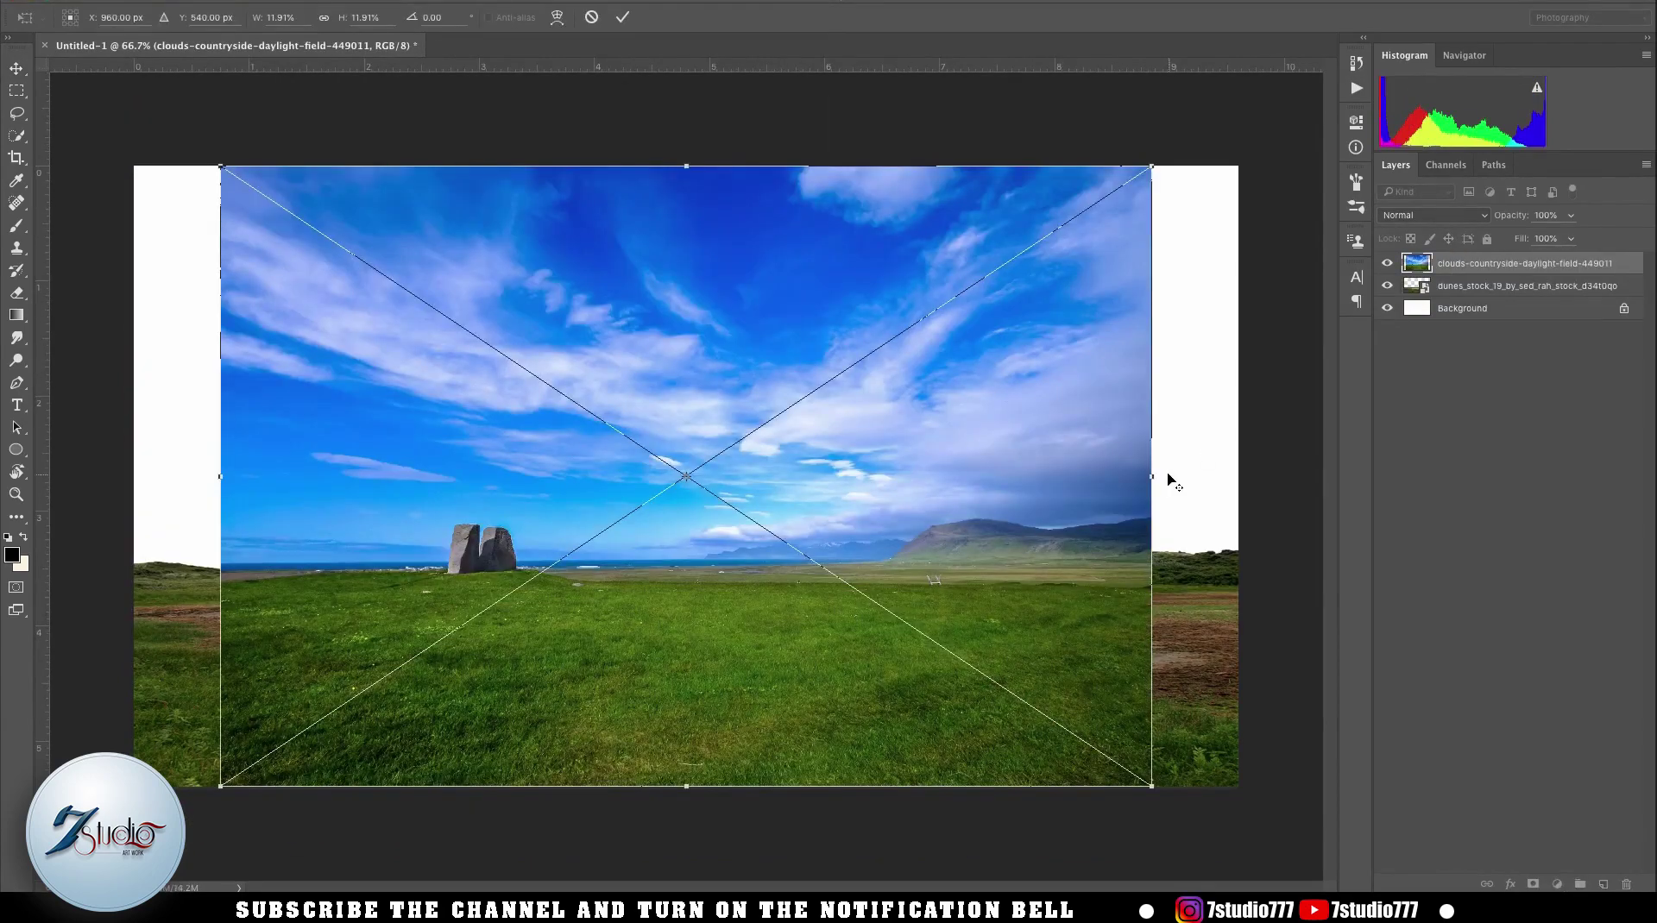
- Scale the placed countryside image to the full canvas width and clip it to the dunes layer
left_click_drag(1168, 476, 1240, 476)
key("Return")
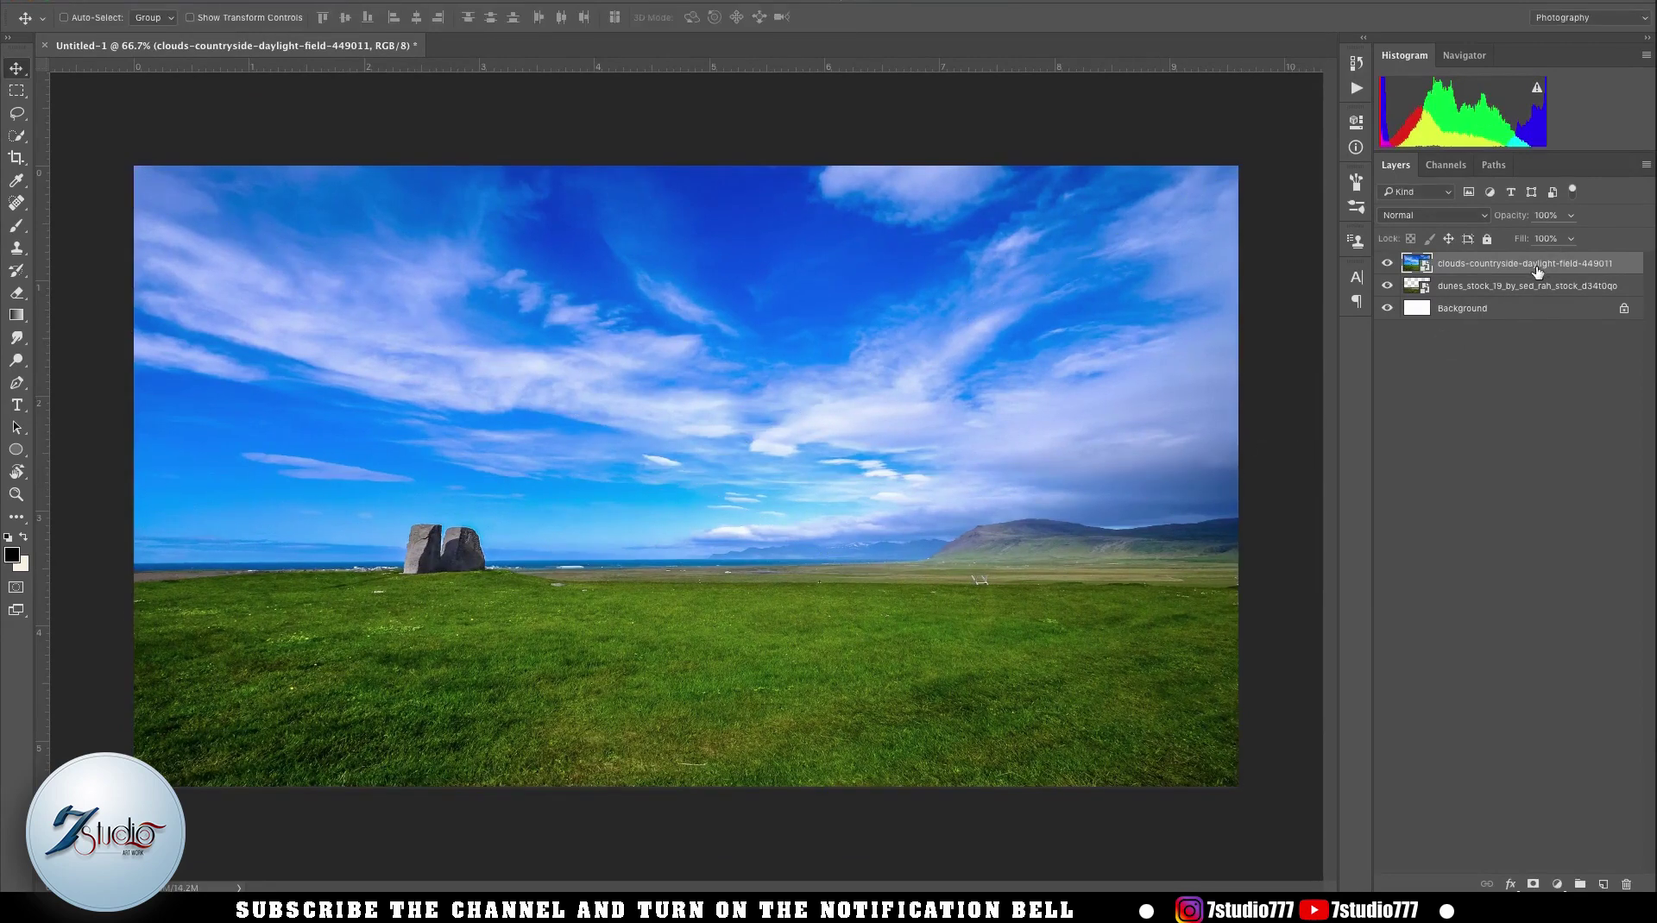
right_click(1564, 269)
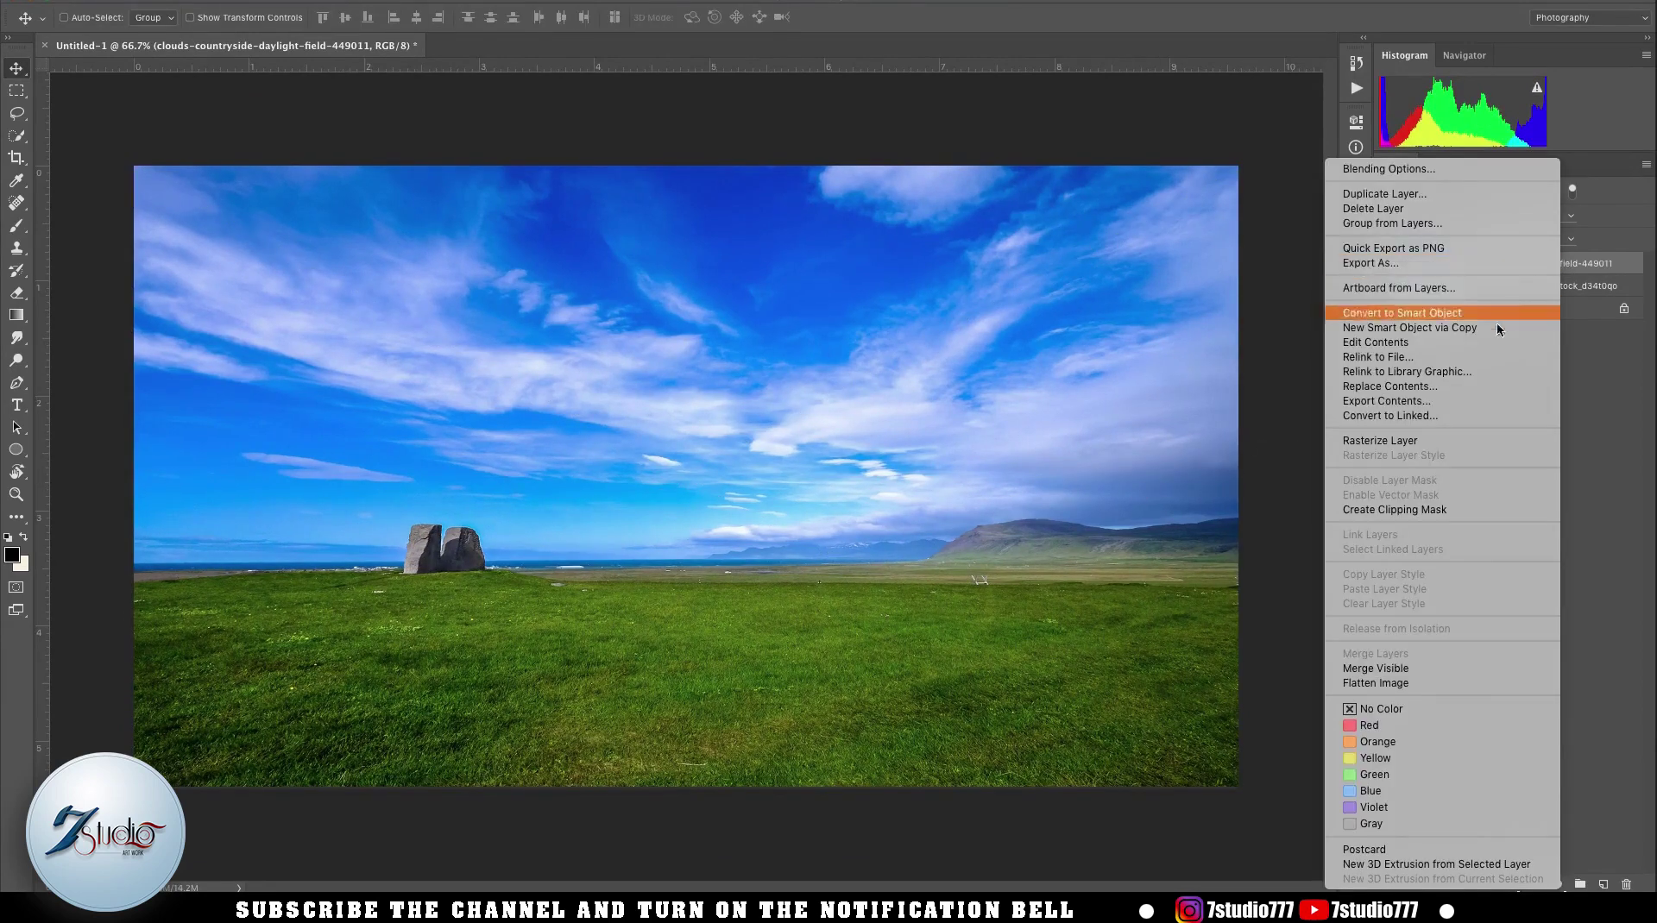
left_click(1420, 510)
- Transform the clipped countryside image to 13.48% height and raise it so its grass covers the dunes ground
key("ctrl+t")
left_click_drag(719, 168, 719, 115)
key("Return")
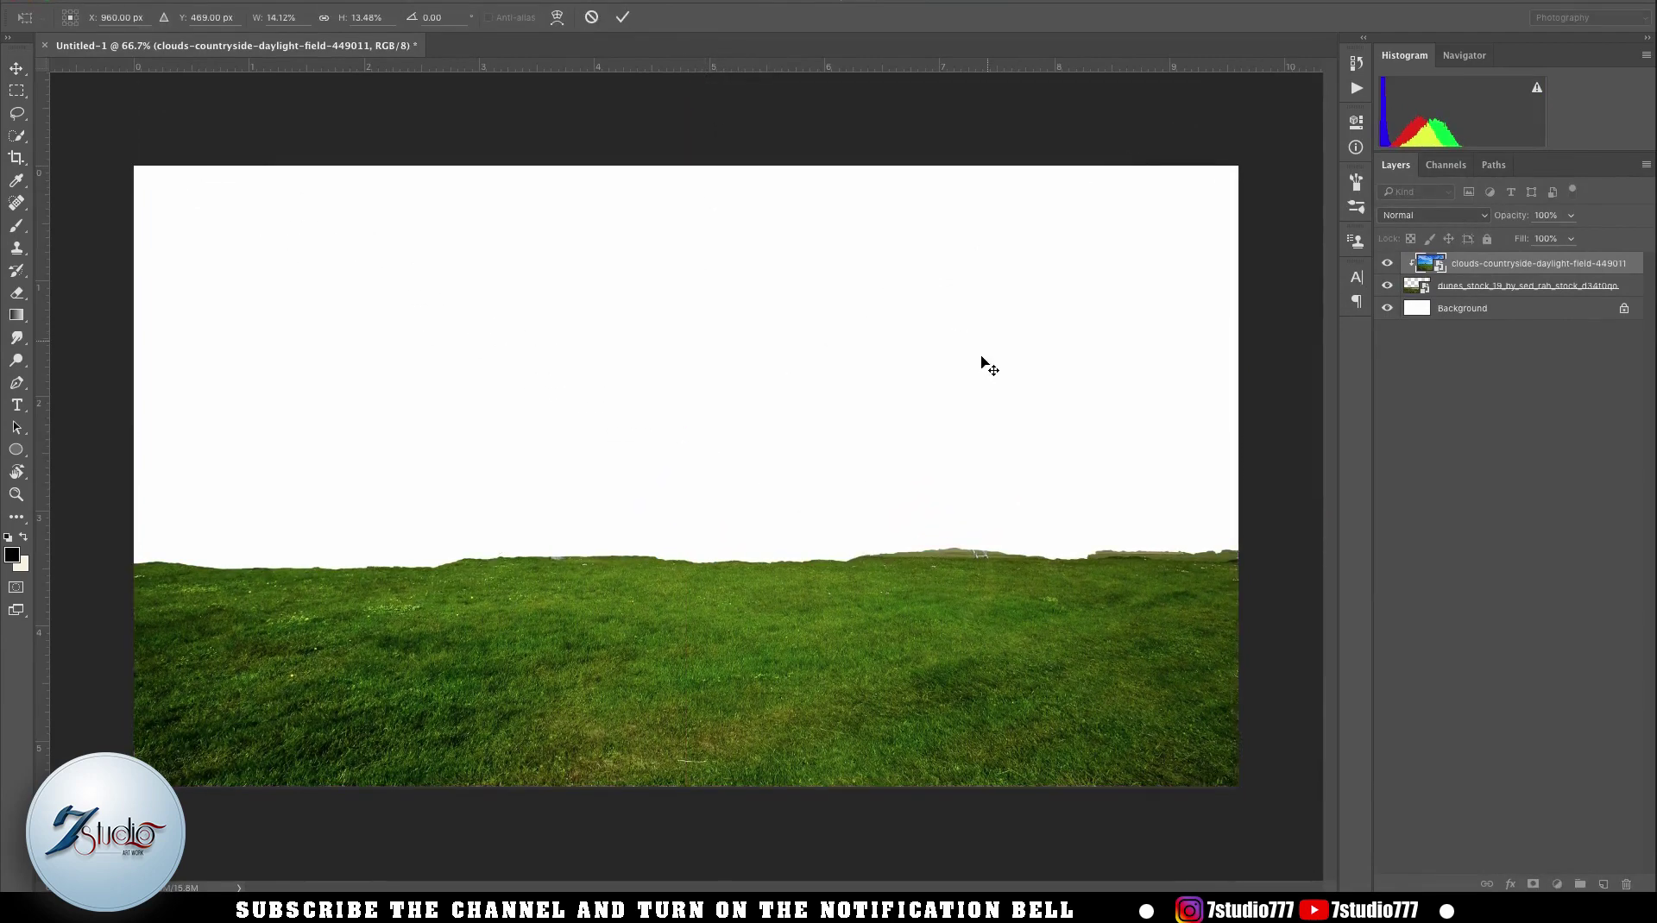
- Add a black mask to the clipped countryside layer and set up a soft, flattened brush with 0% hardness
left_click(1533, 884, "alt")
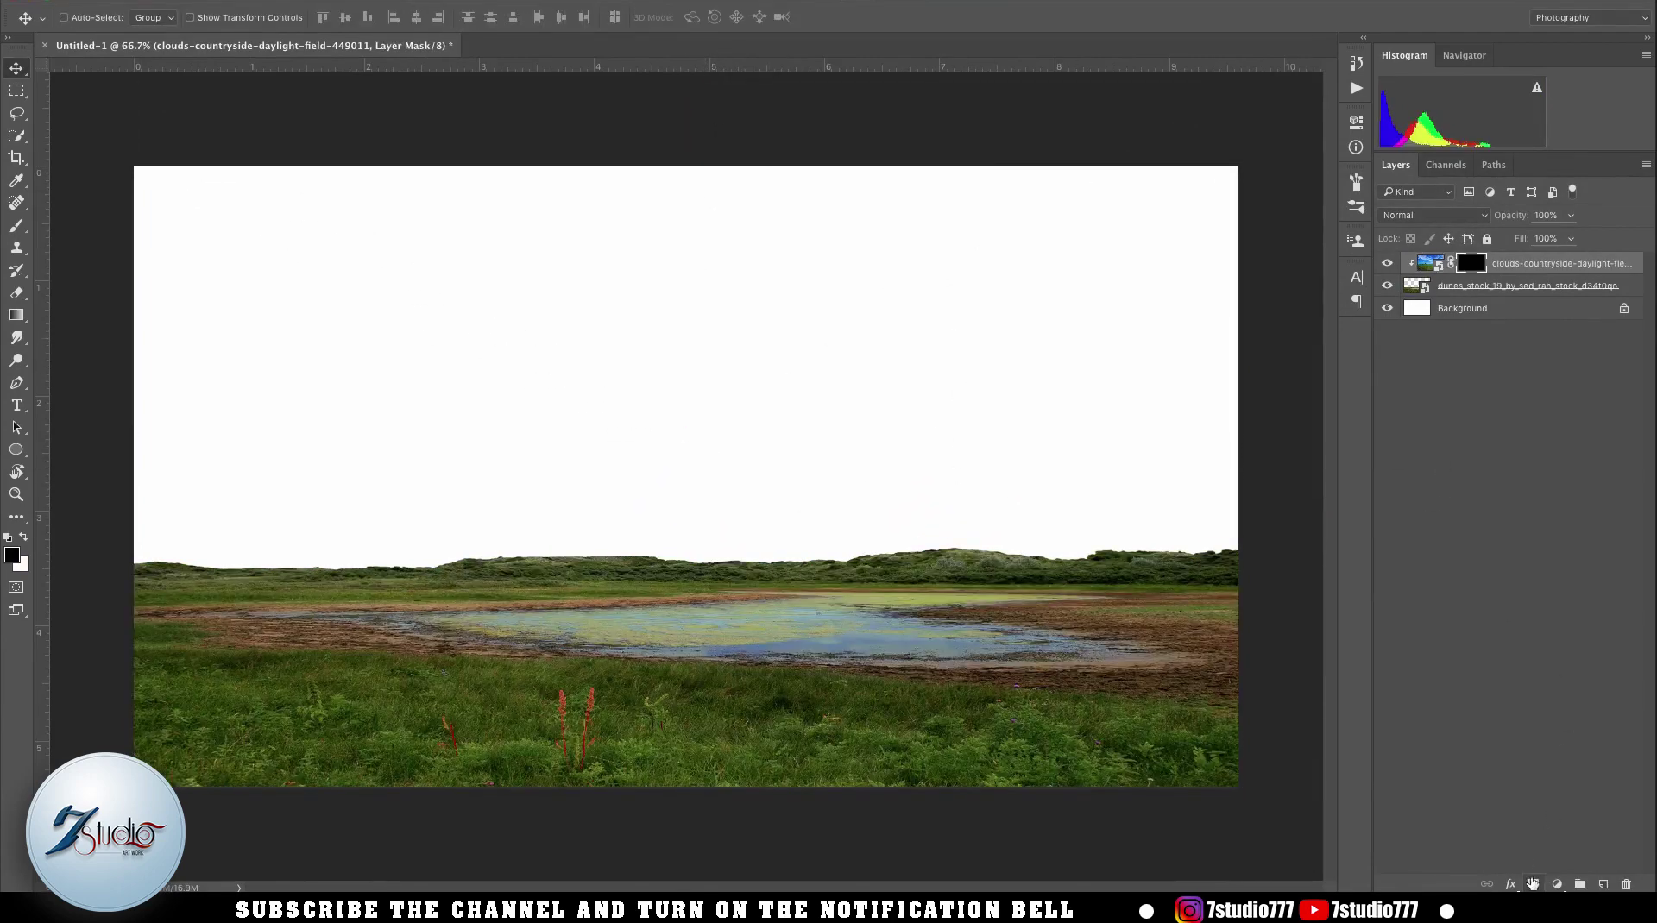
key("b")
right_click(700, 398)
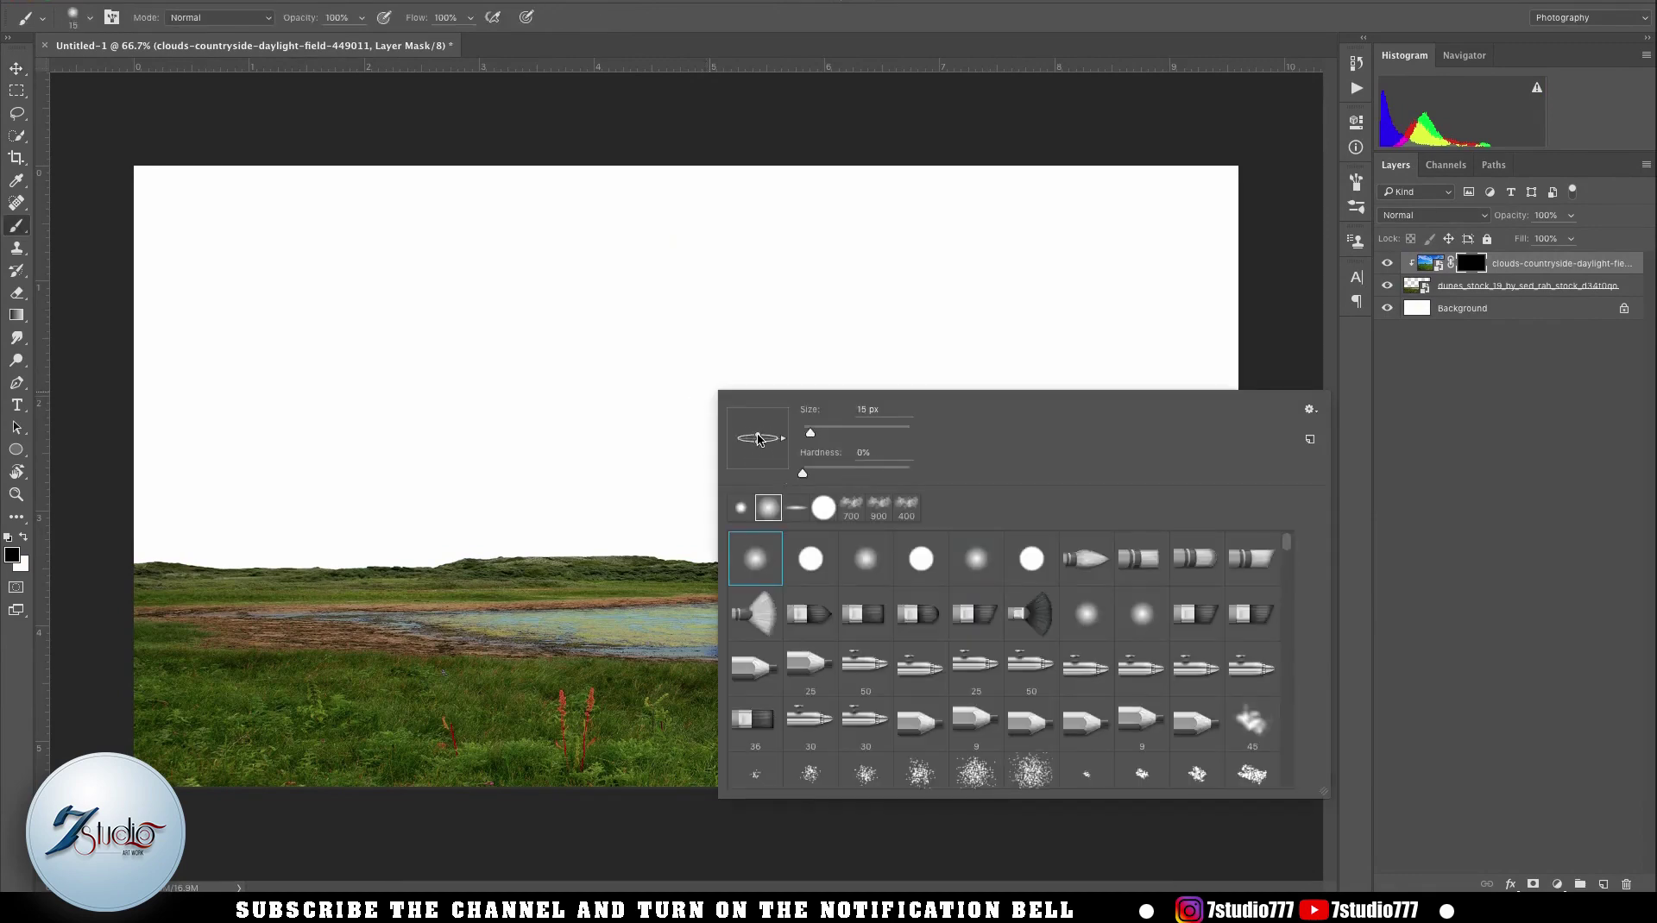
left_click(860, 28)
- Paint white on the countryside layer's mask at 10% flow to cover the pond and mud with green grass
left_click_drag(745, 586, 960, 587)
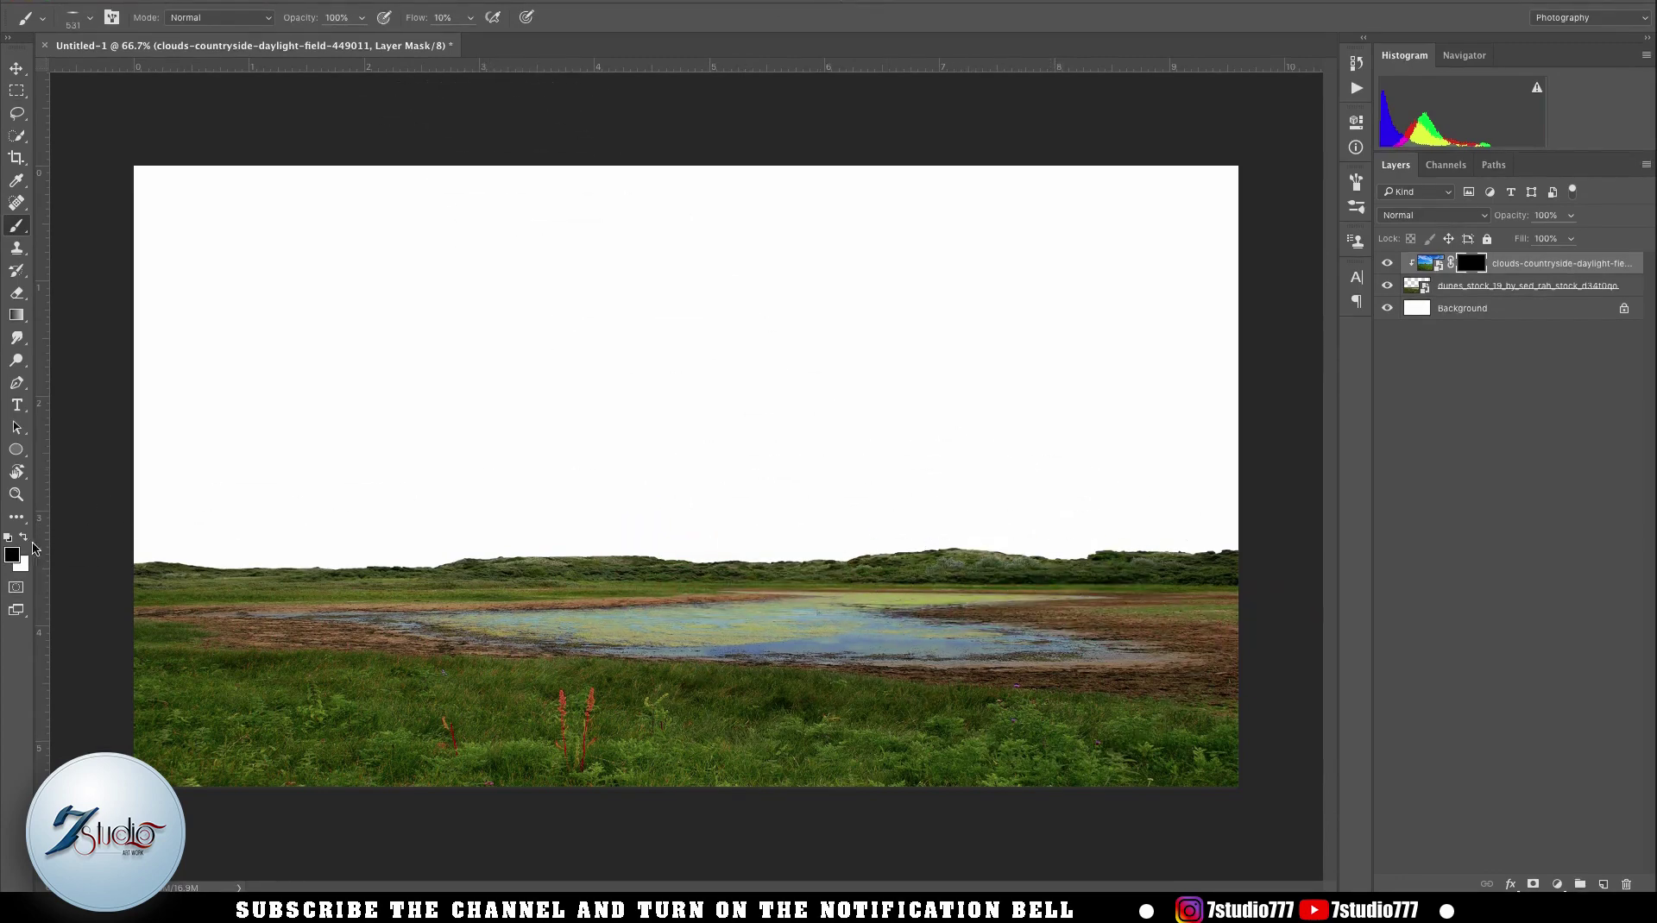
key("bracketleft")
key("bracketleft")
mouse_move(1167, 607)
left_mouse_down()
mouse_move(1251, 647)
mouse_move(1036, 673)
mouse_move(976, 640)
mouse_move(863, 625)
mouse_move(768, 660)
mouse_move(708, 617)
mouse_move(471, 646)
mouse_move(151, 611)
left_mouse_up()
key("bracketleft")
key("bracketleft")
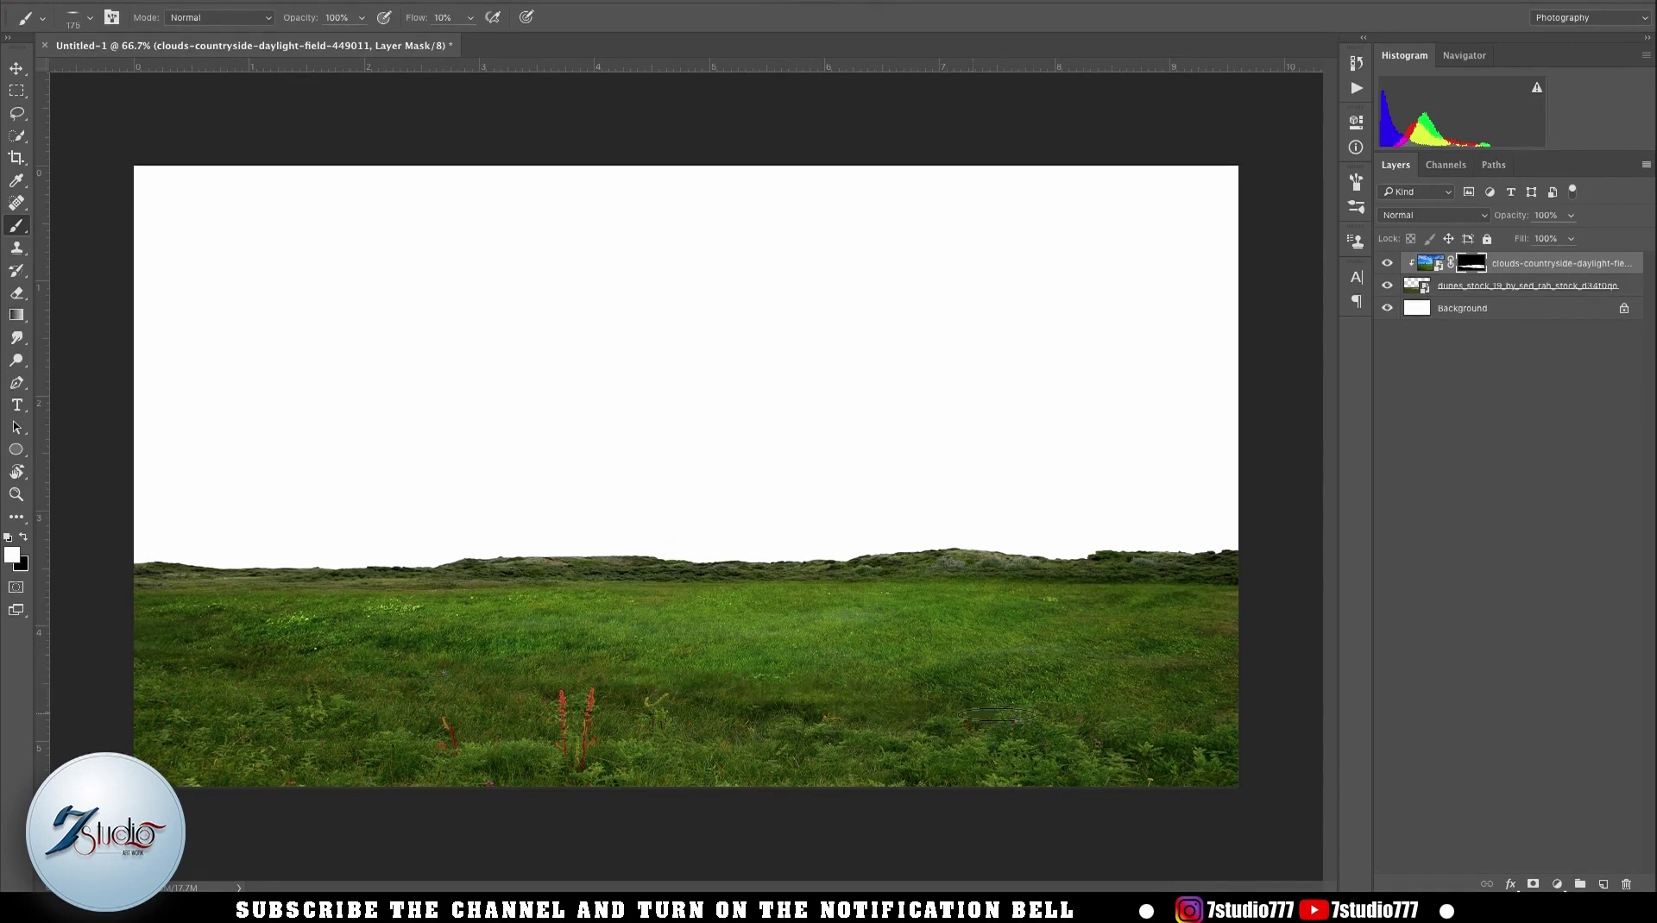
- Darken the countryside grass image with a Levels adjustment, setting the midtones to 0.81
key("v")
left_click(1433, 265)
key("super+l")
left_click_drag(785, 453, 799, 454)
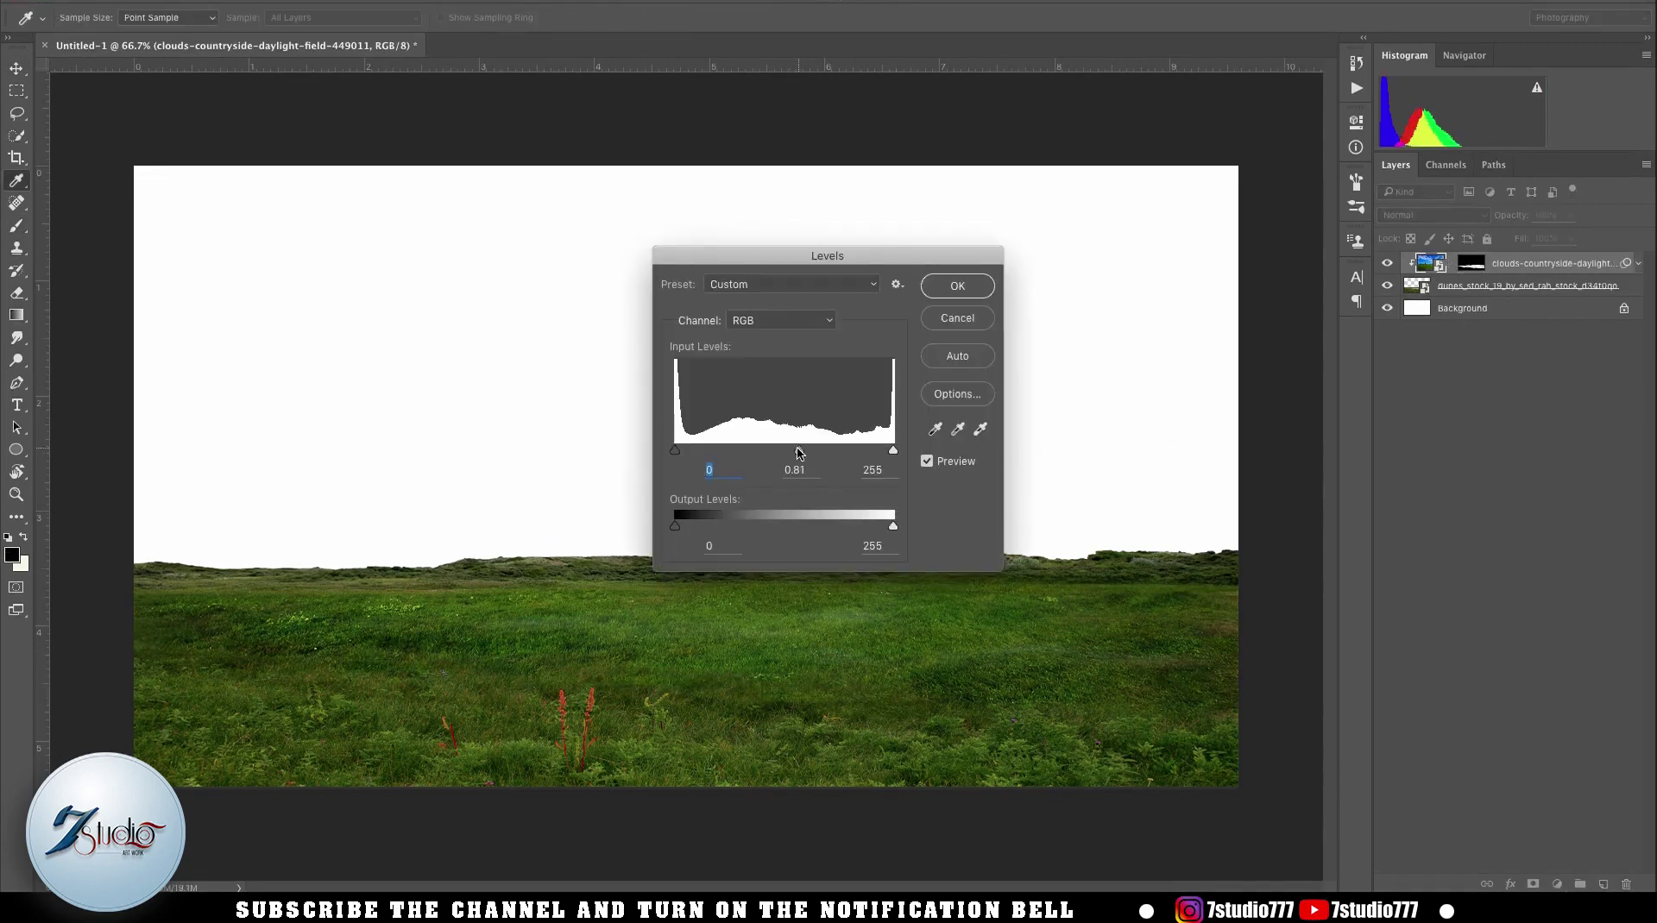
key("Return")
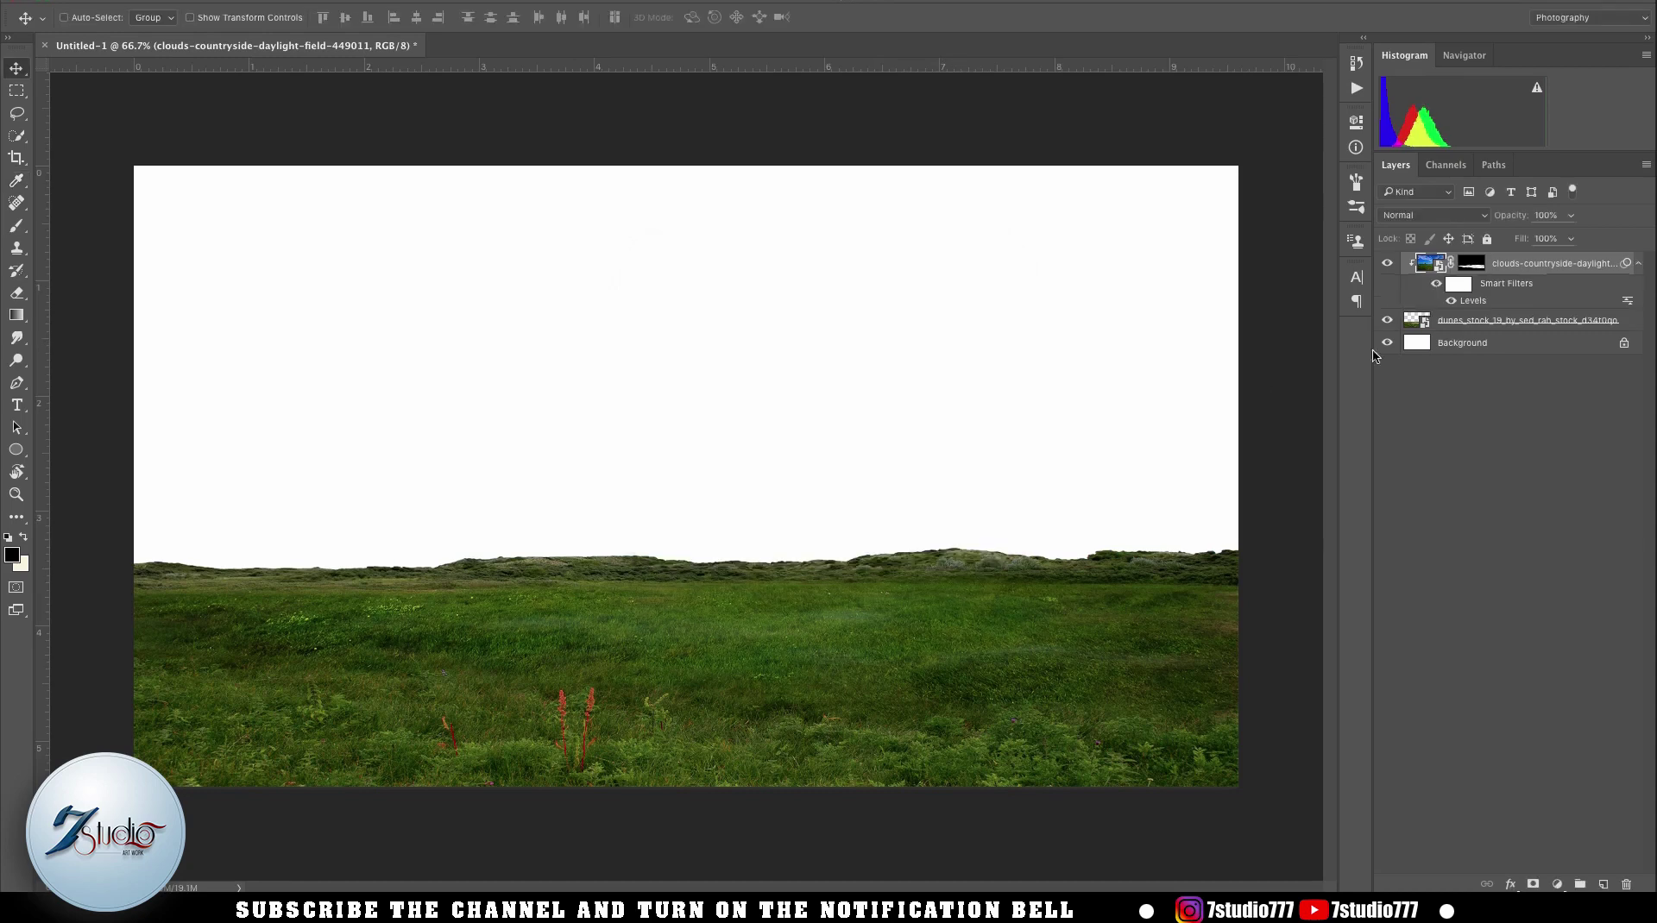
- Open the dunes smart object and lasso the two groups of red plant stalks in the foreground grass
double_click(1426, 325)
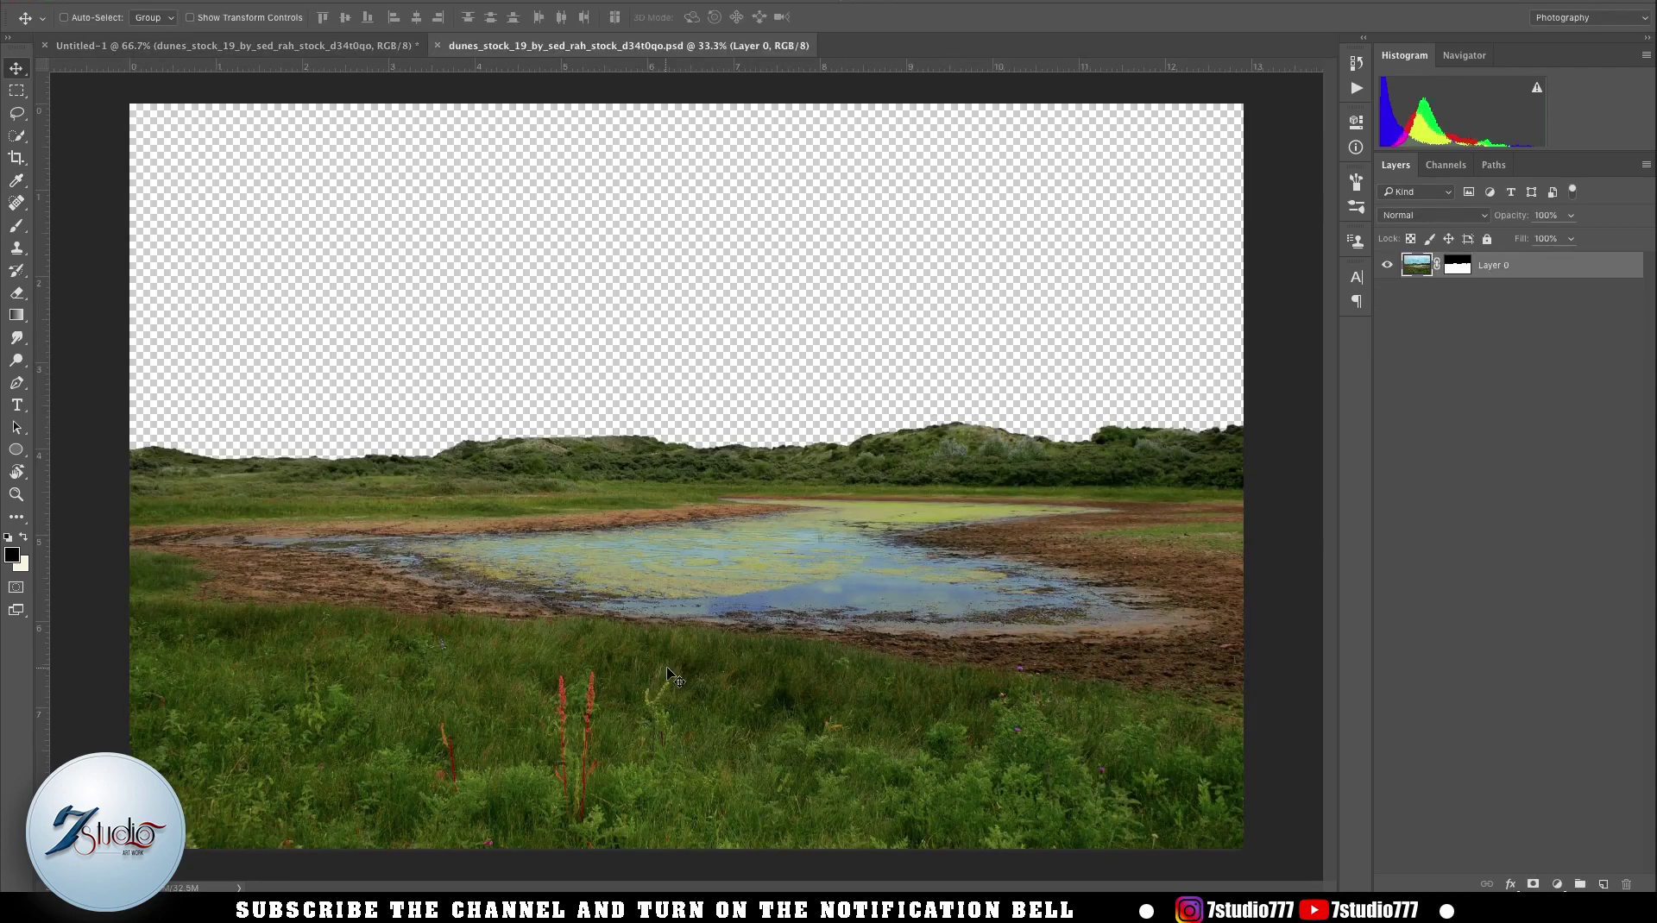
key("l")
key("ctrl+minus")
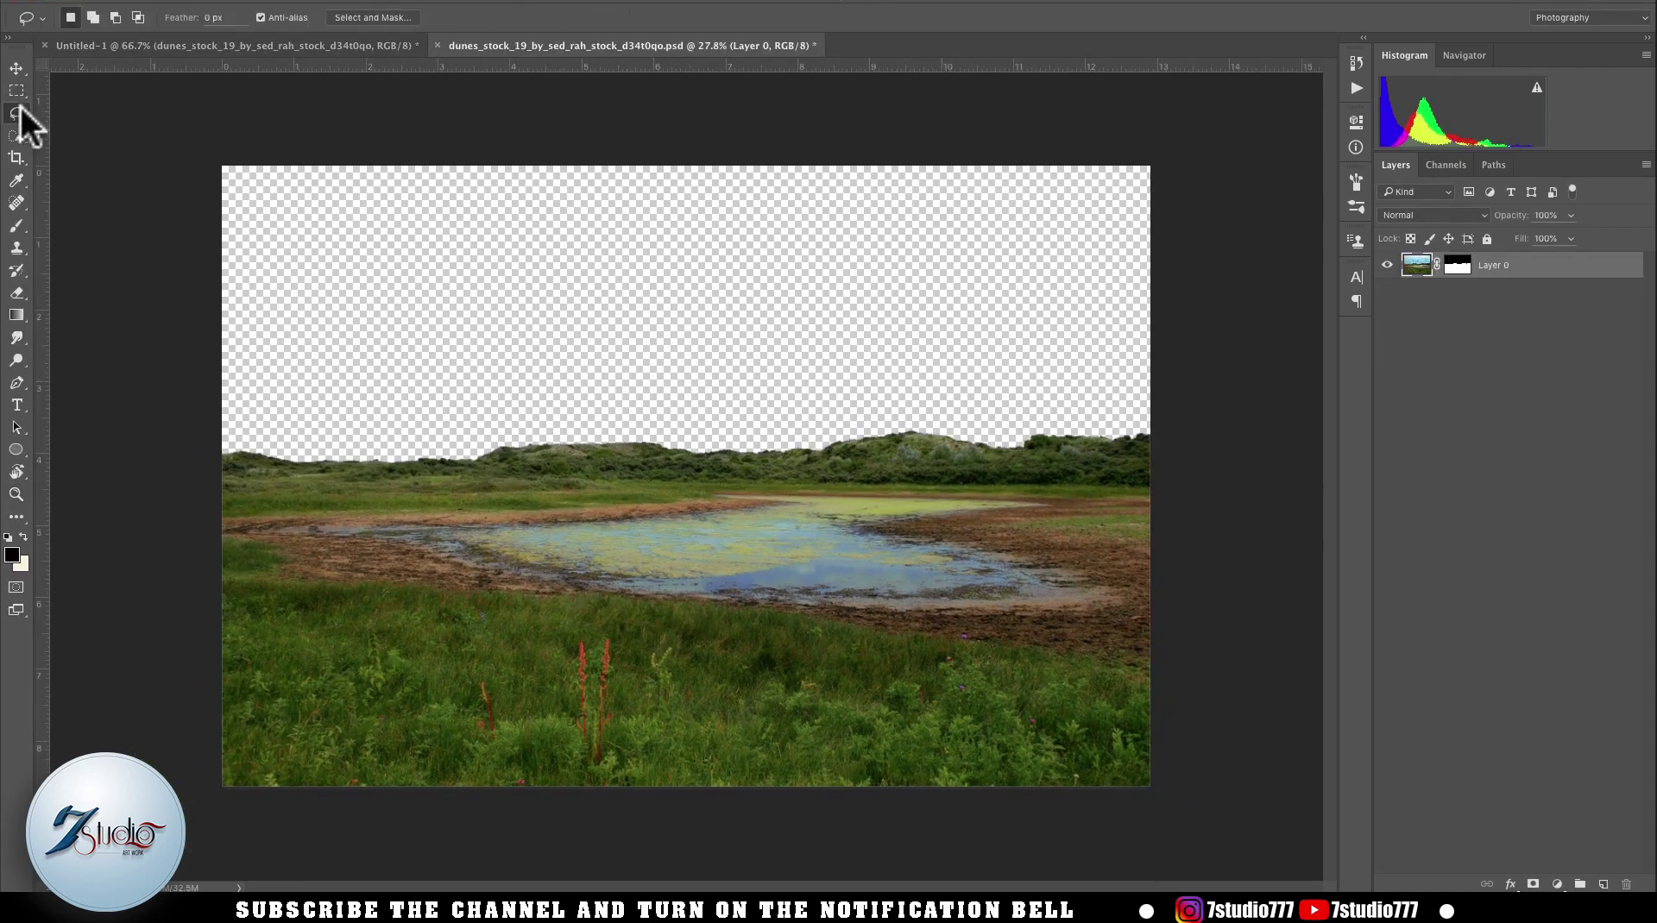
right_click(18, 110)
left_click(90, 109)
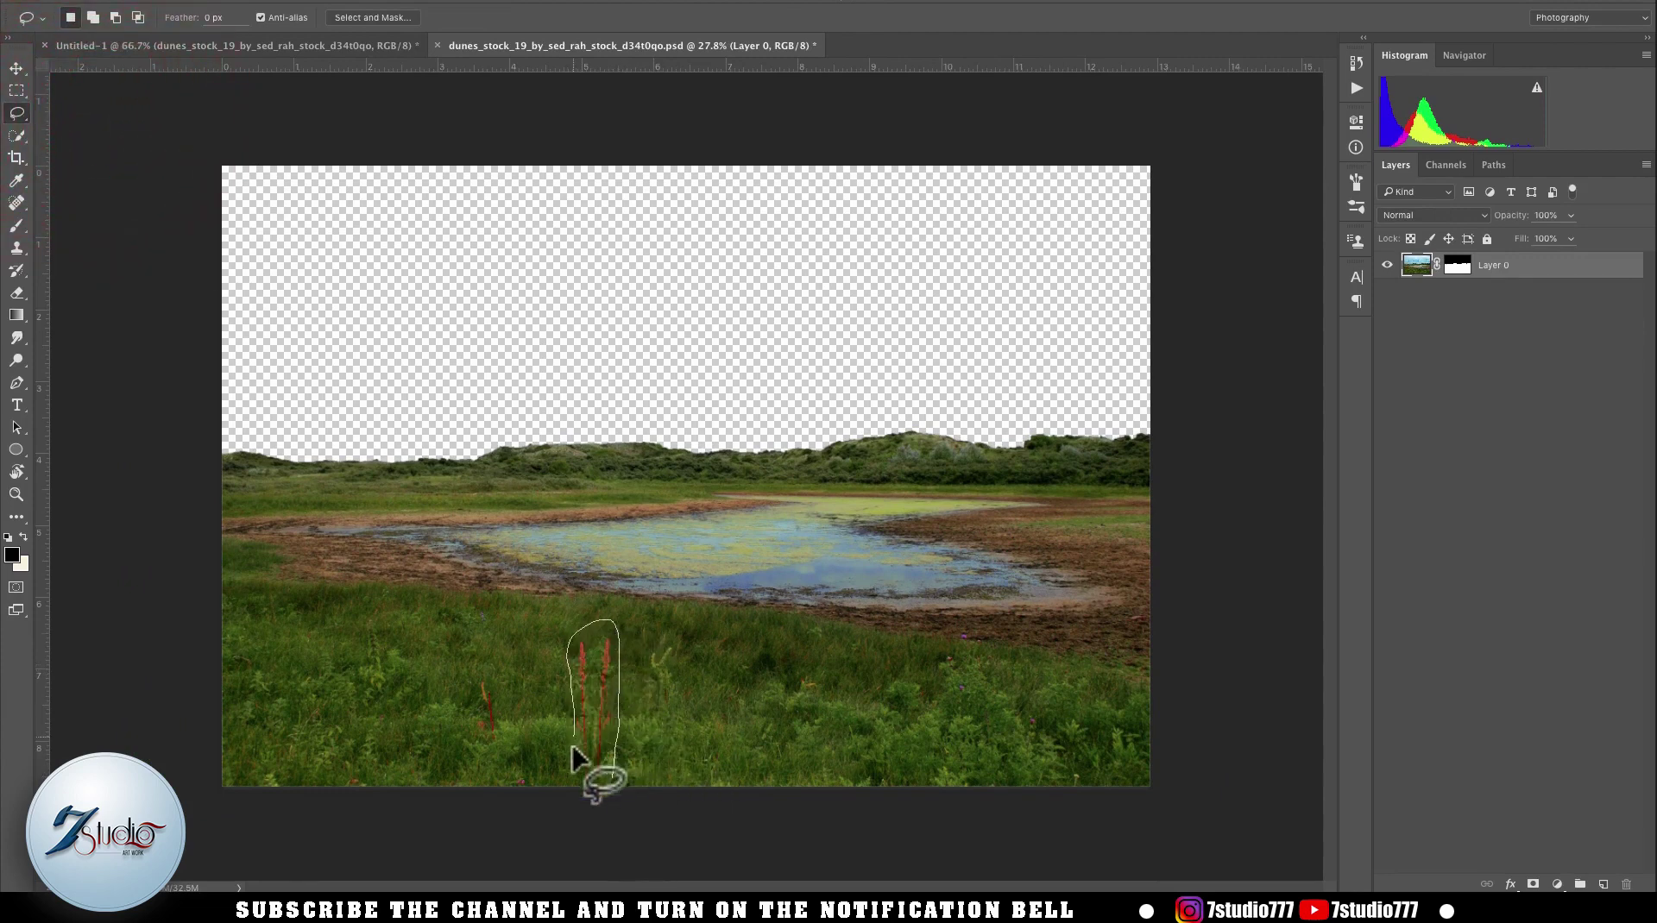
mouse_move(613, 780)
left_mouse_down()
mouse_move(469, 665)
mouse_move(456, 687)
mouse_move(477, 748)
mouse_move(527, 742)
mouse_move(461, 665)
left_mouse_up()
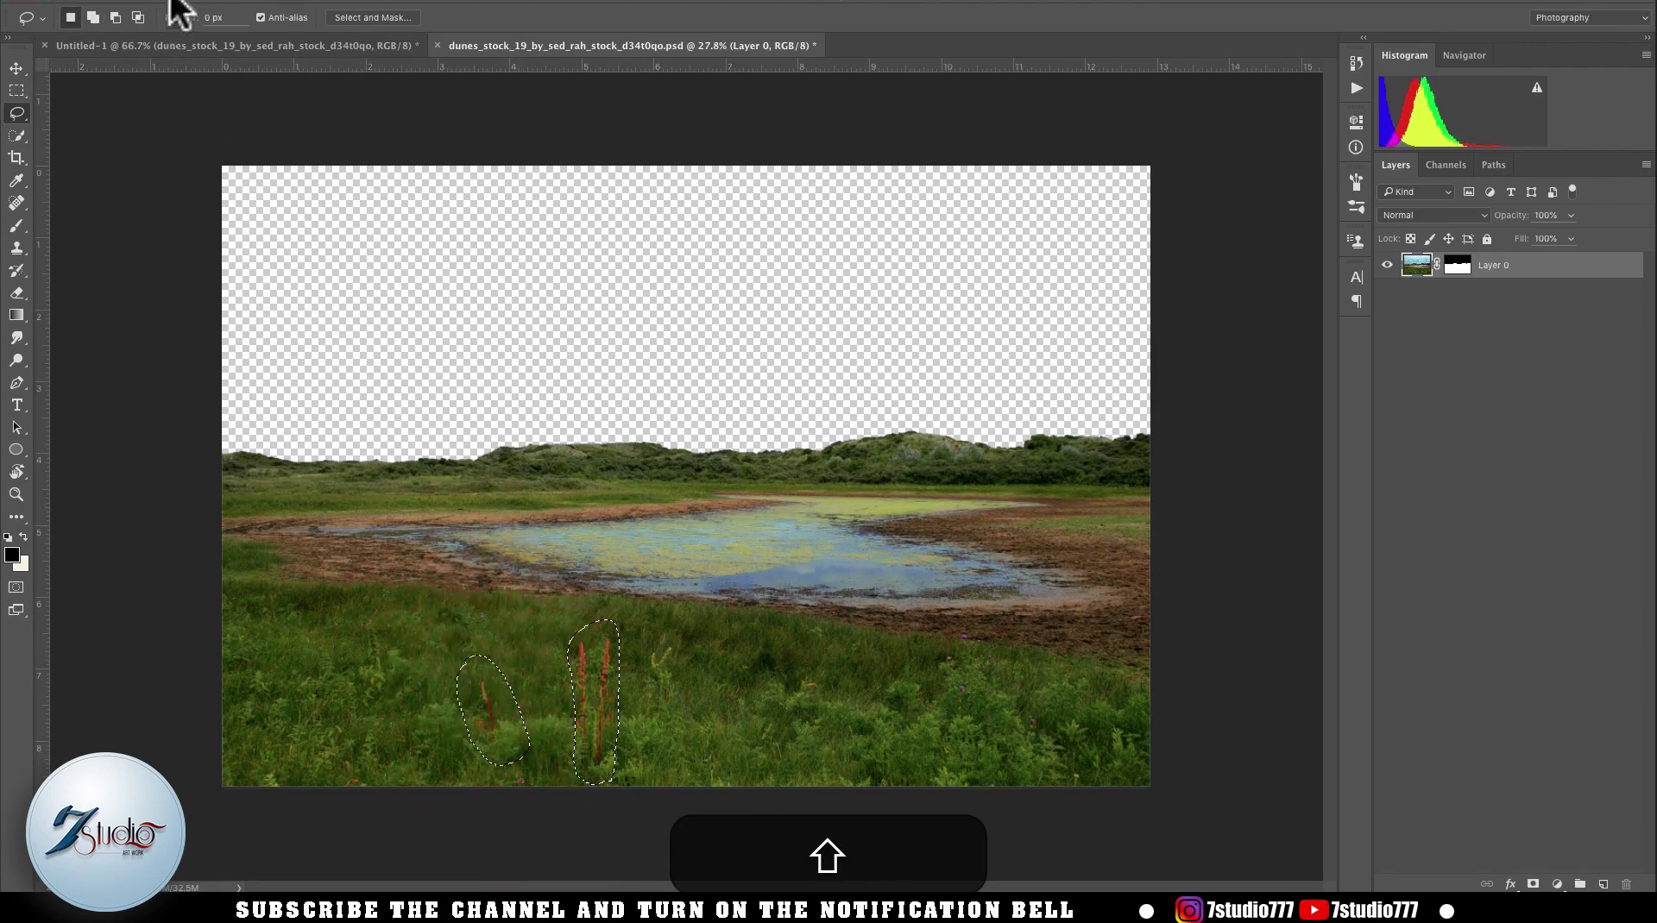
- Remove the selected red stalks with a Content-Aware fill at 100% opacity, and save and close the smart object
left_click(200, 2)
left_click(231, 231)
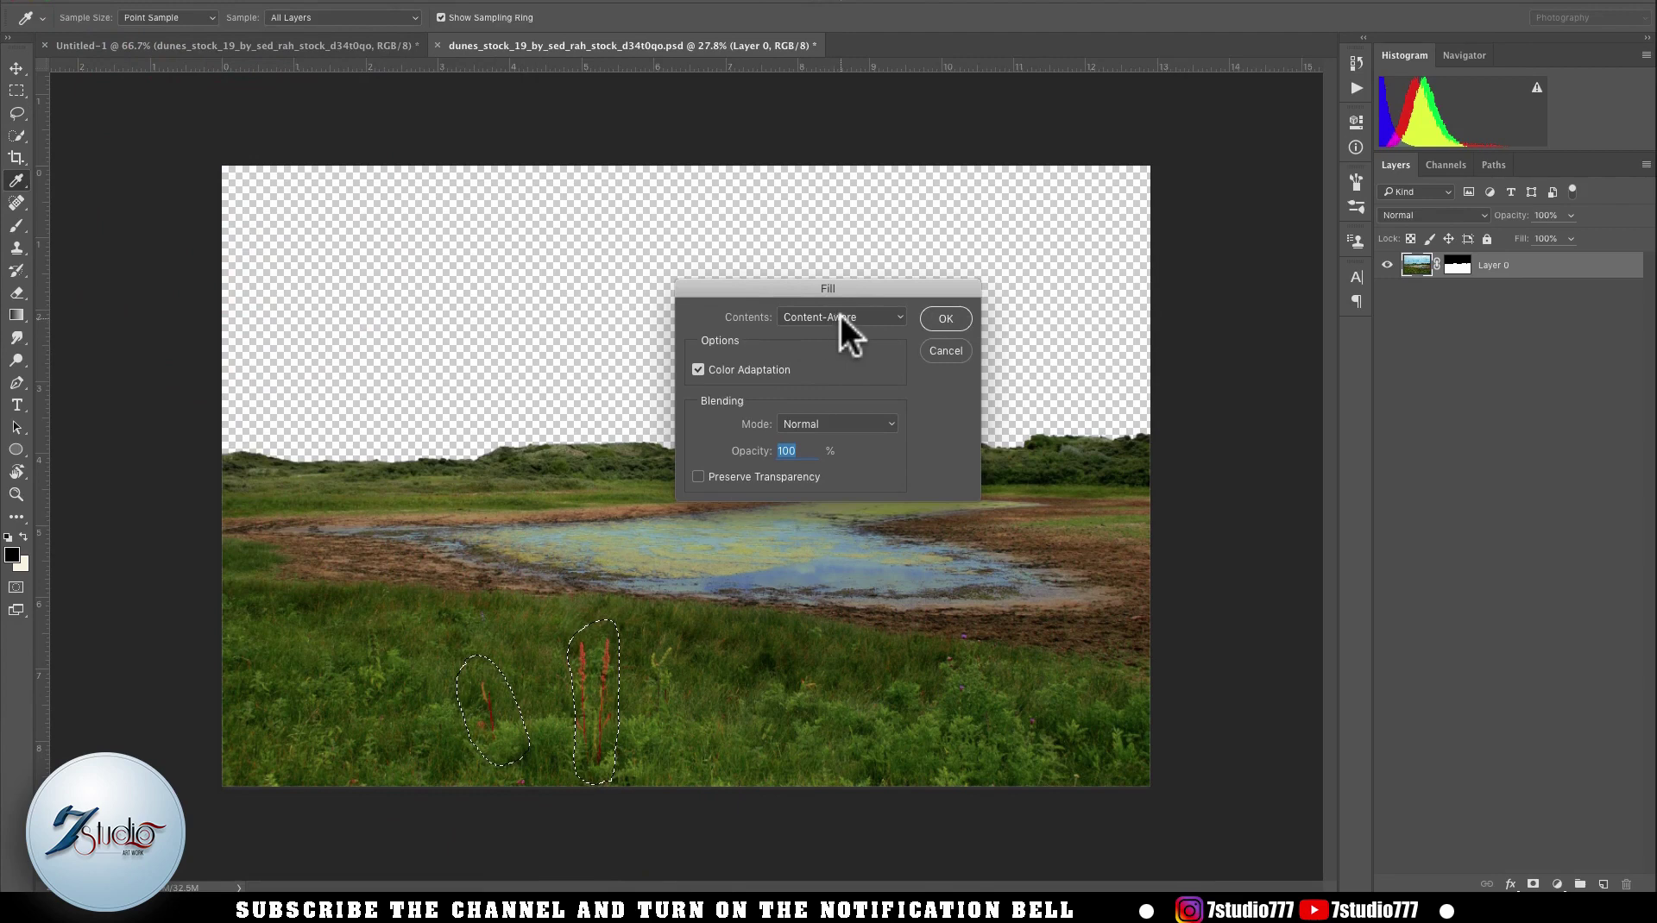
left_click(855, 316)
left_click(866, 312)
left_click(946, 319)
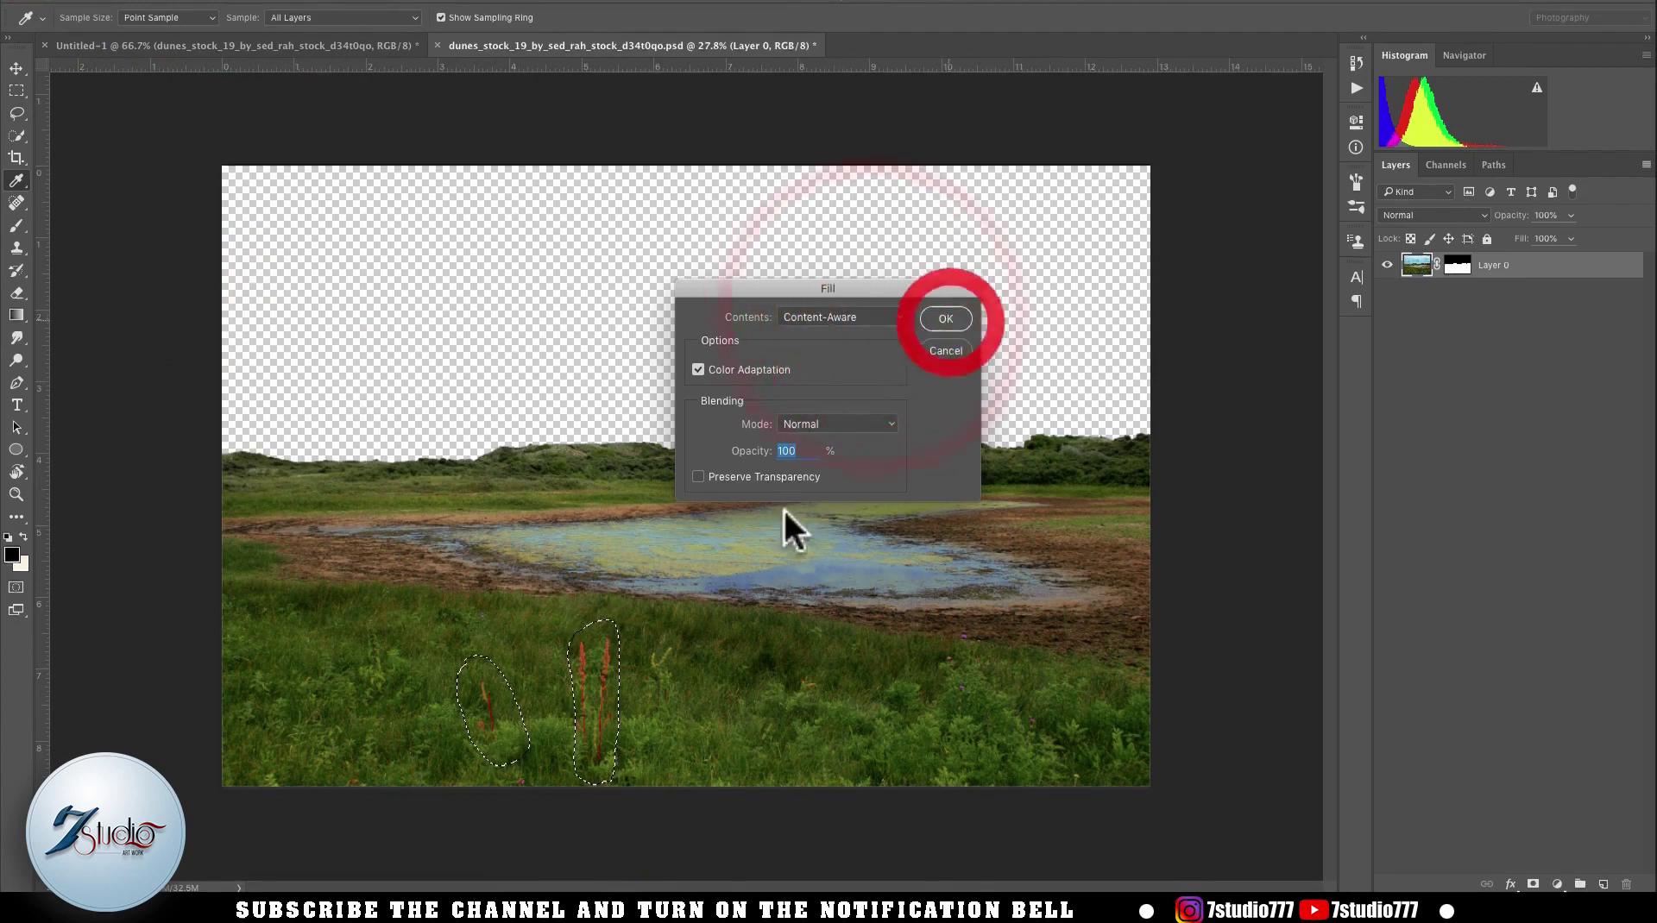
key("super+d")
key("l")
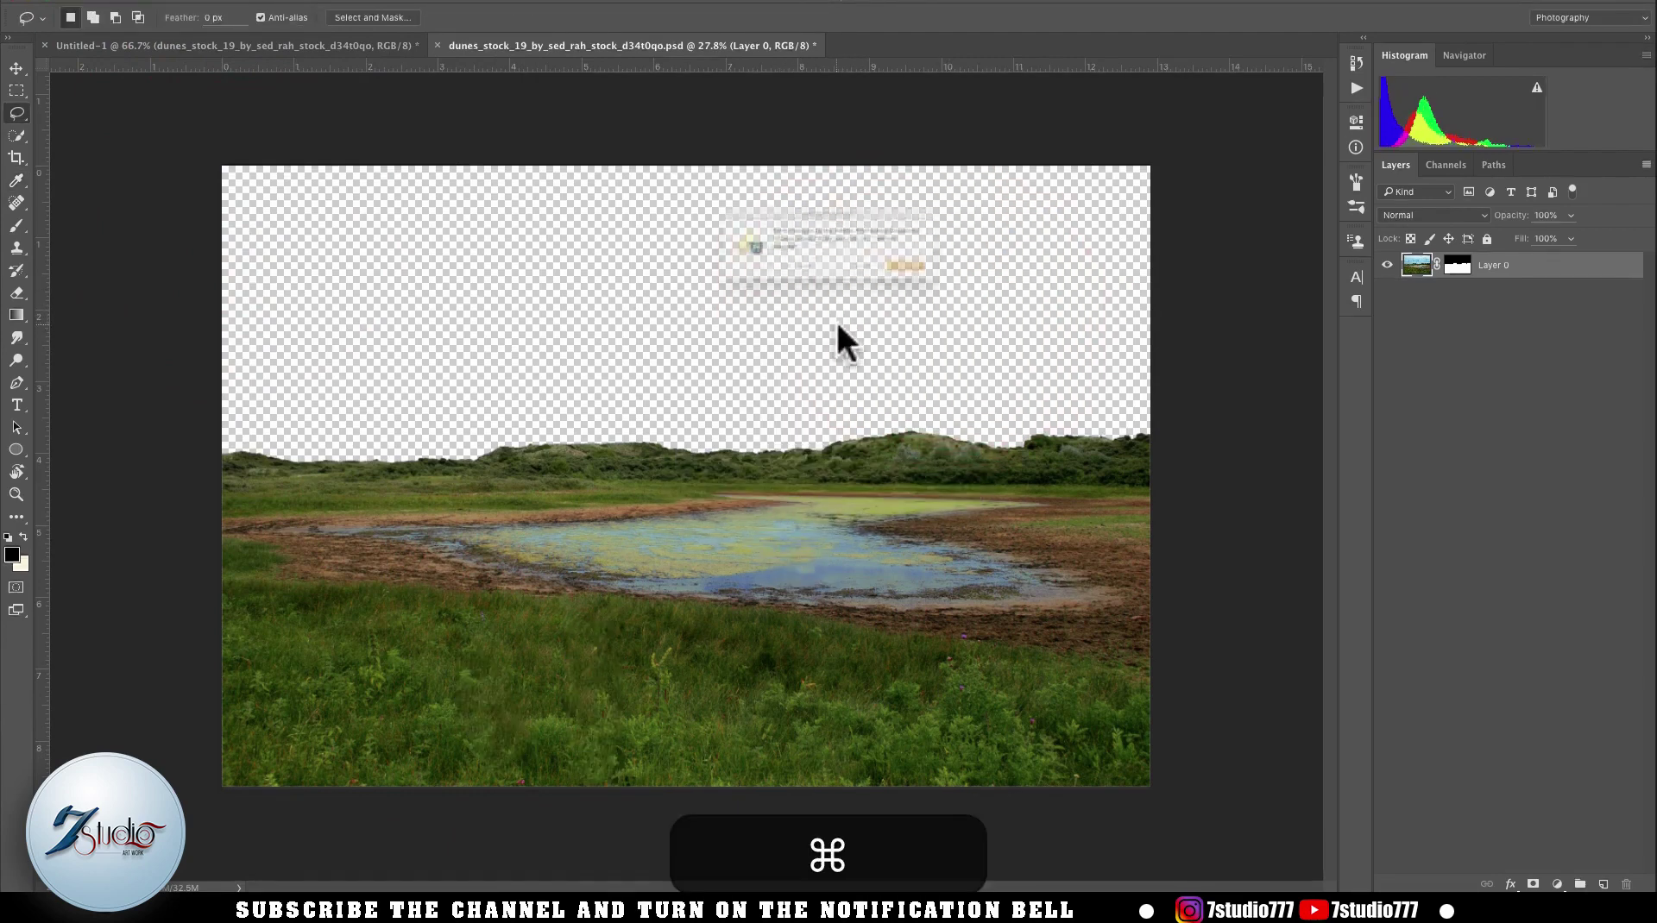
left_click(970, 282)
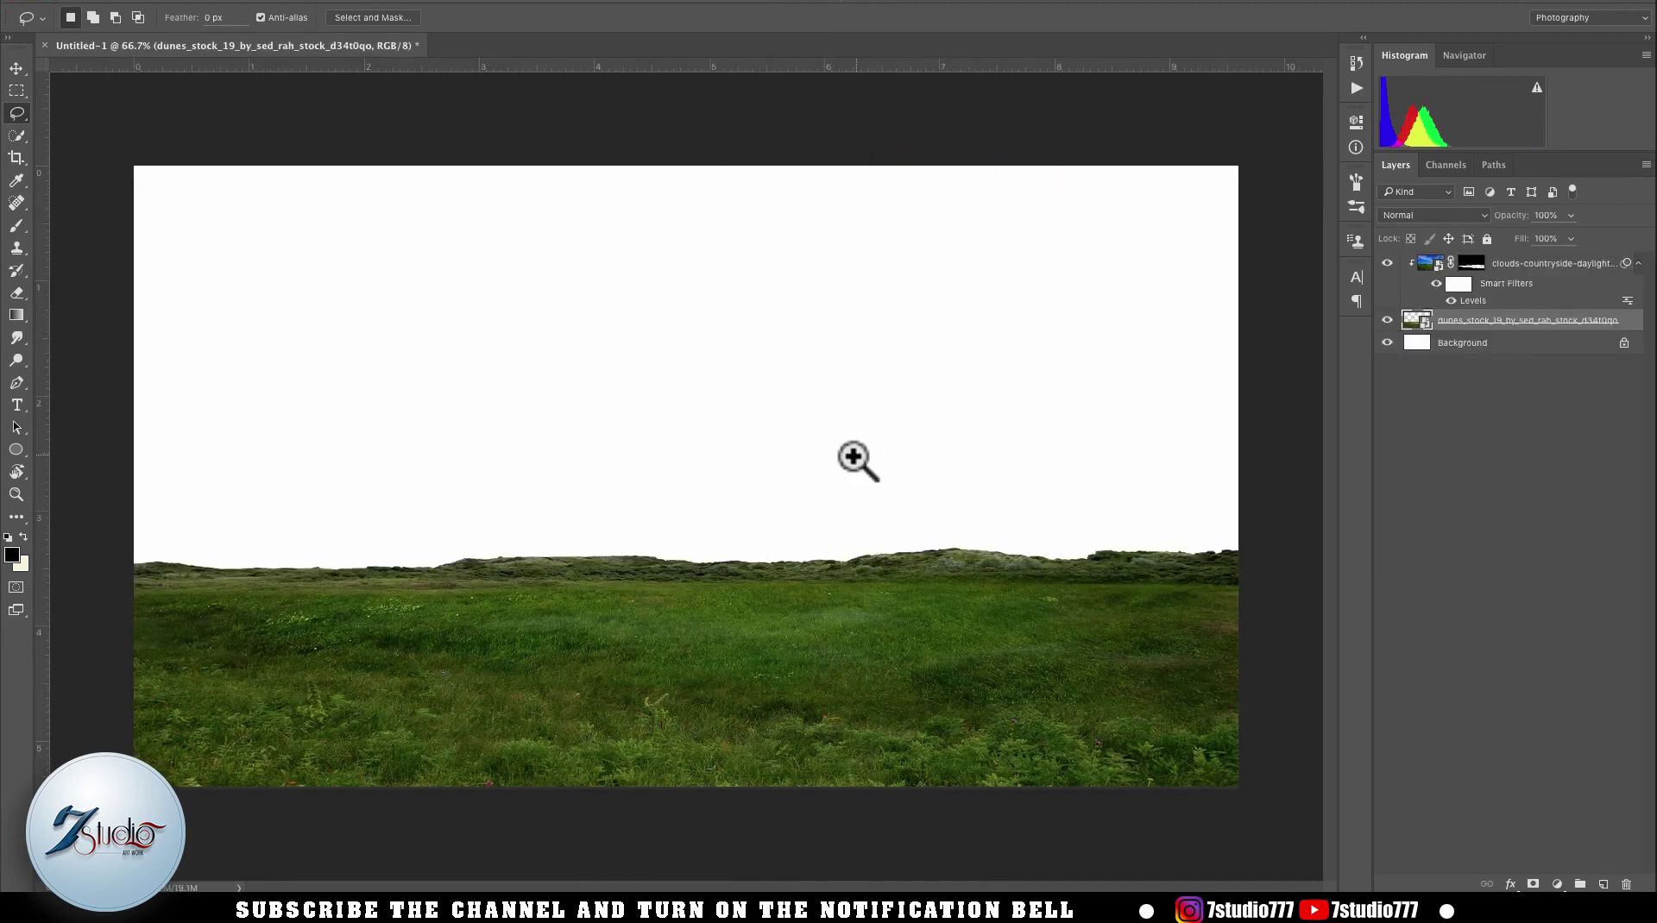
- Combine the countryside and dunes layers into a single smart object
left_click_drag(843, 456, 830, 458)
key("v")
left_click(1638, 264)
right_click(1572, 287)
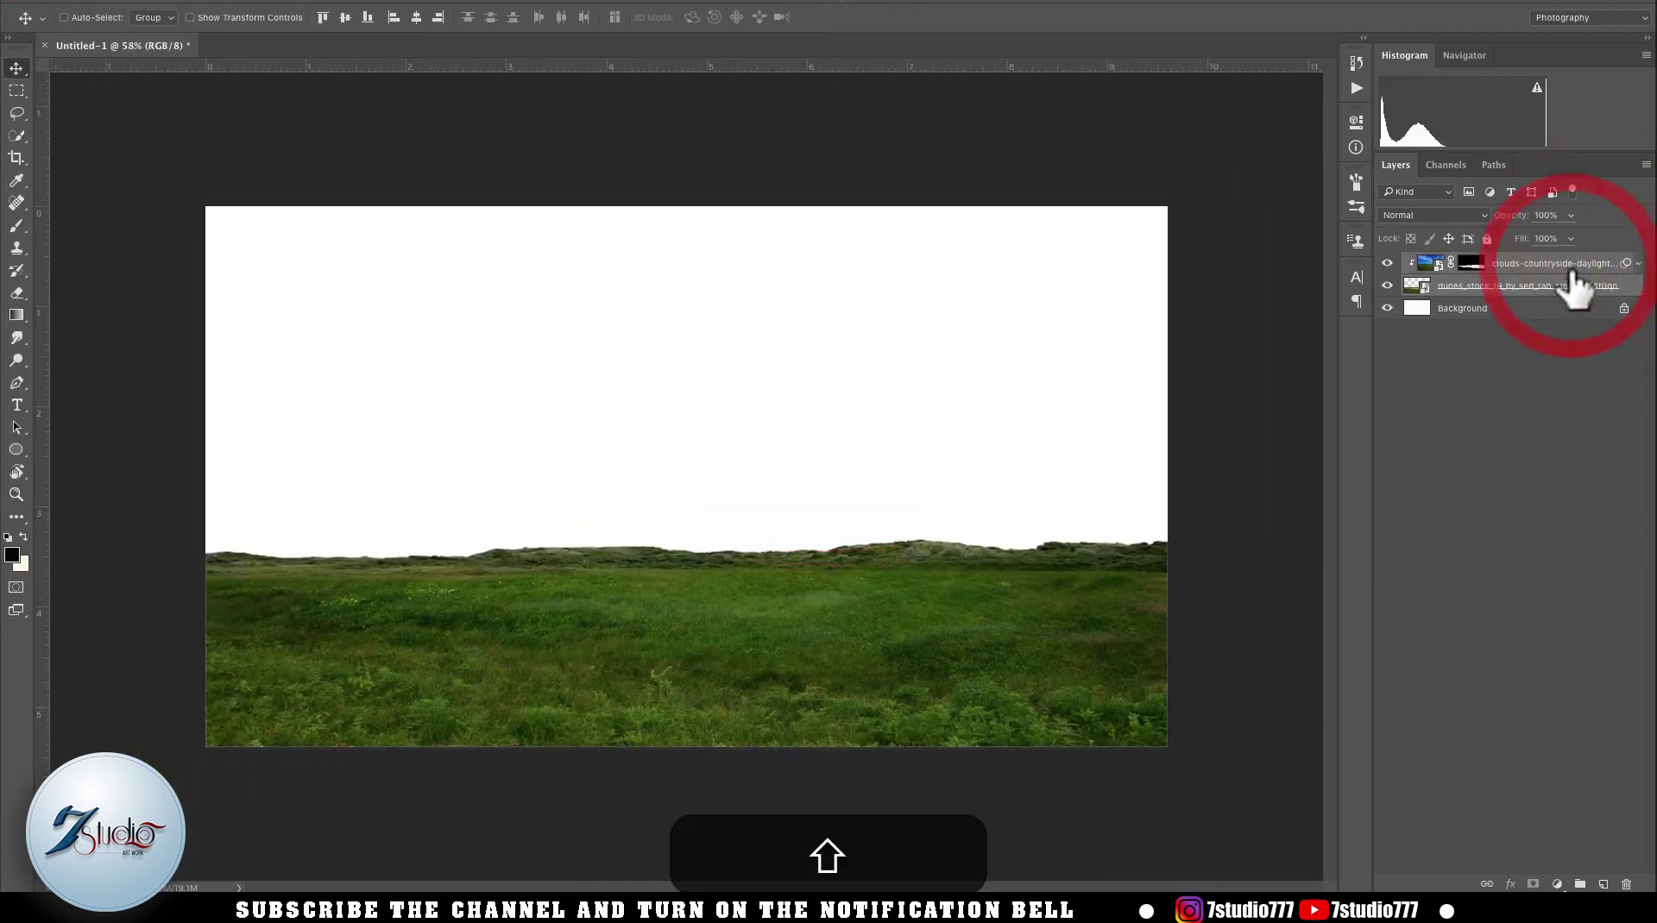
left_click(1484, 314)
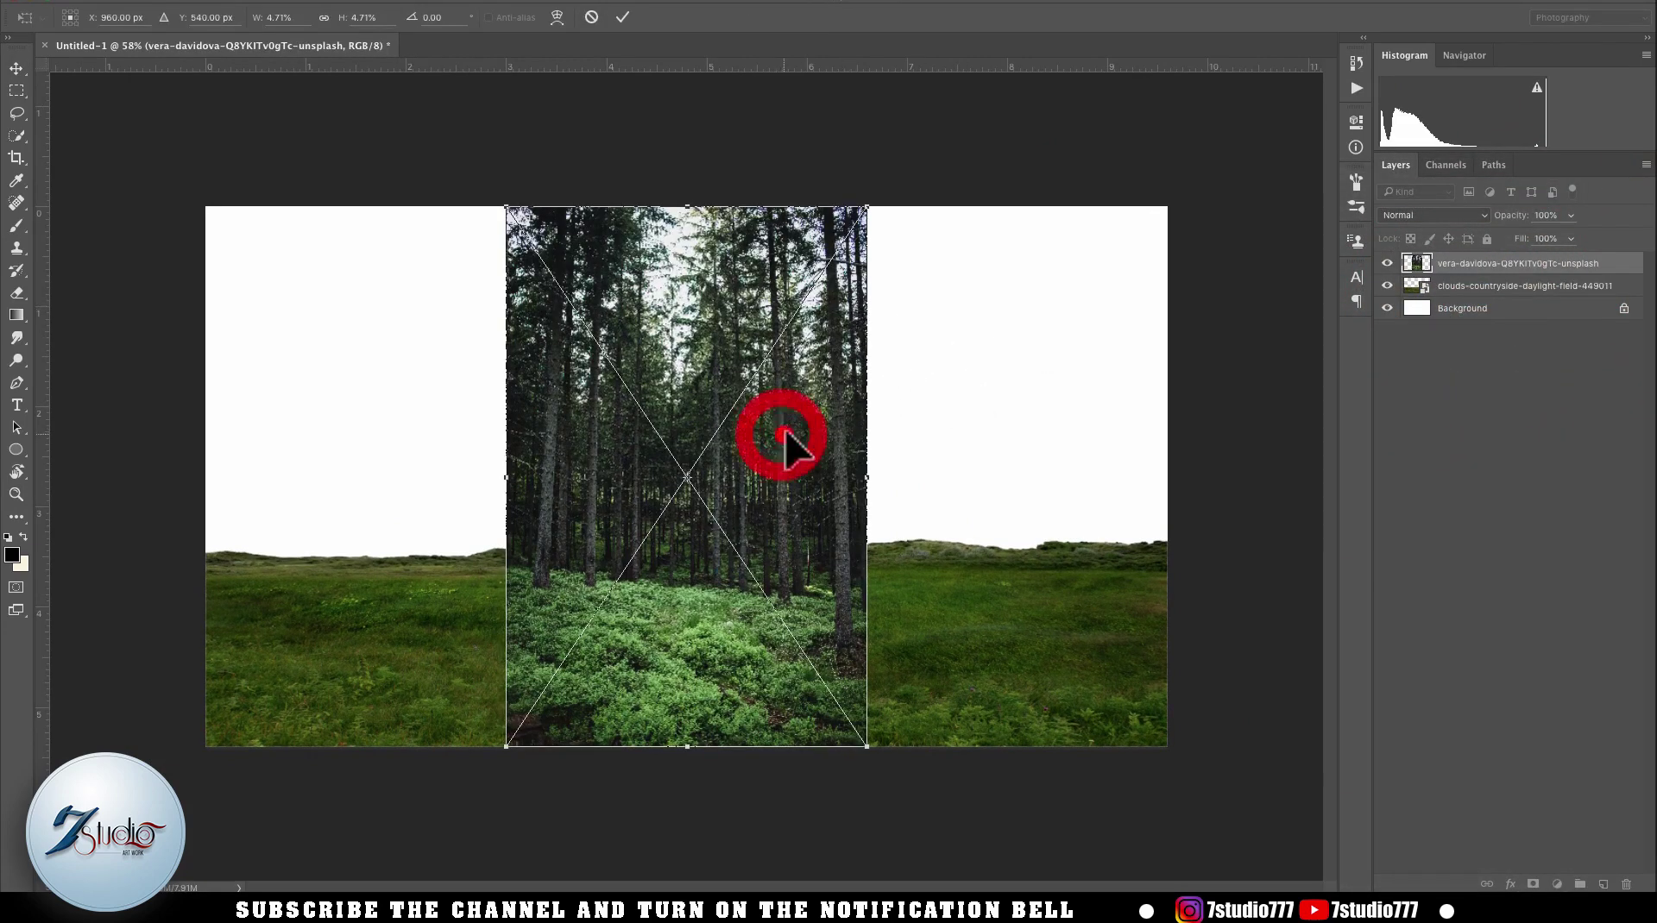
- Move the placed forest photo beneath the grass layer and fill the background with it, scaled to 13.32% and rotated -0.62°
double_click(786, 436)
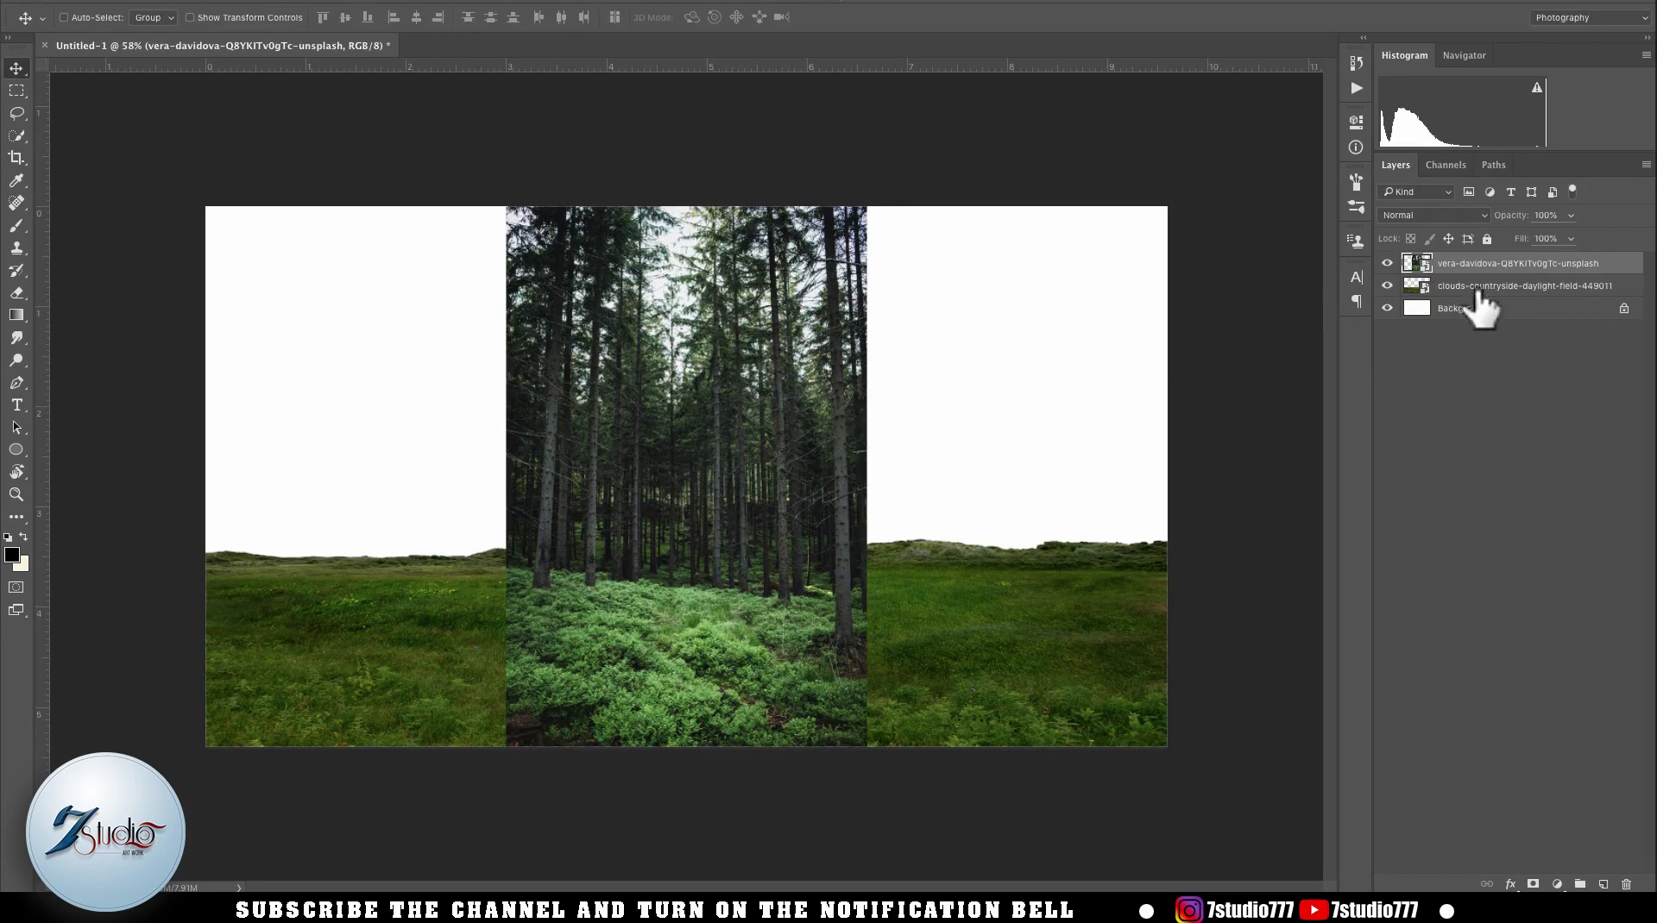
left_click_drag(1506, 264, 1496, 287)
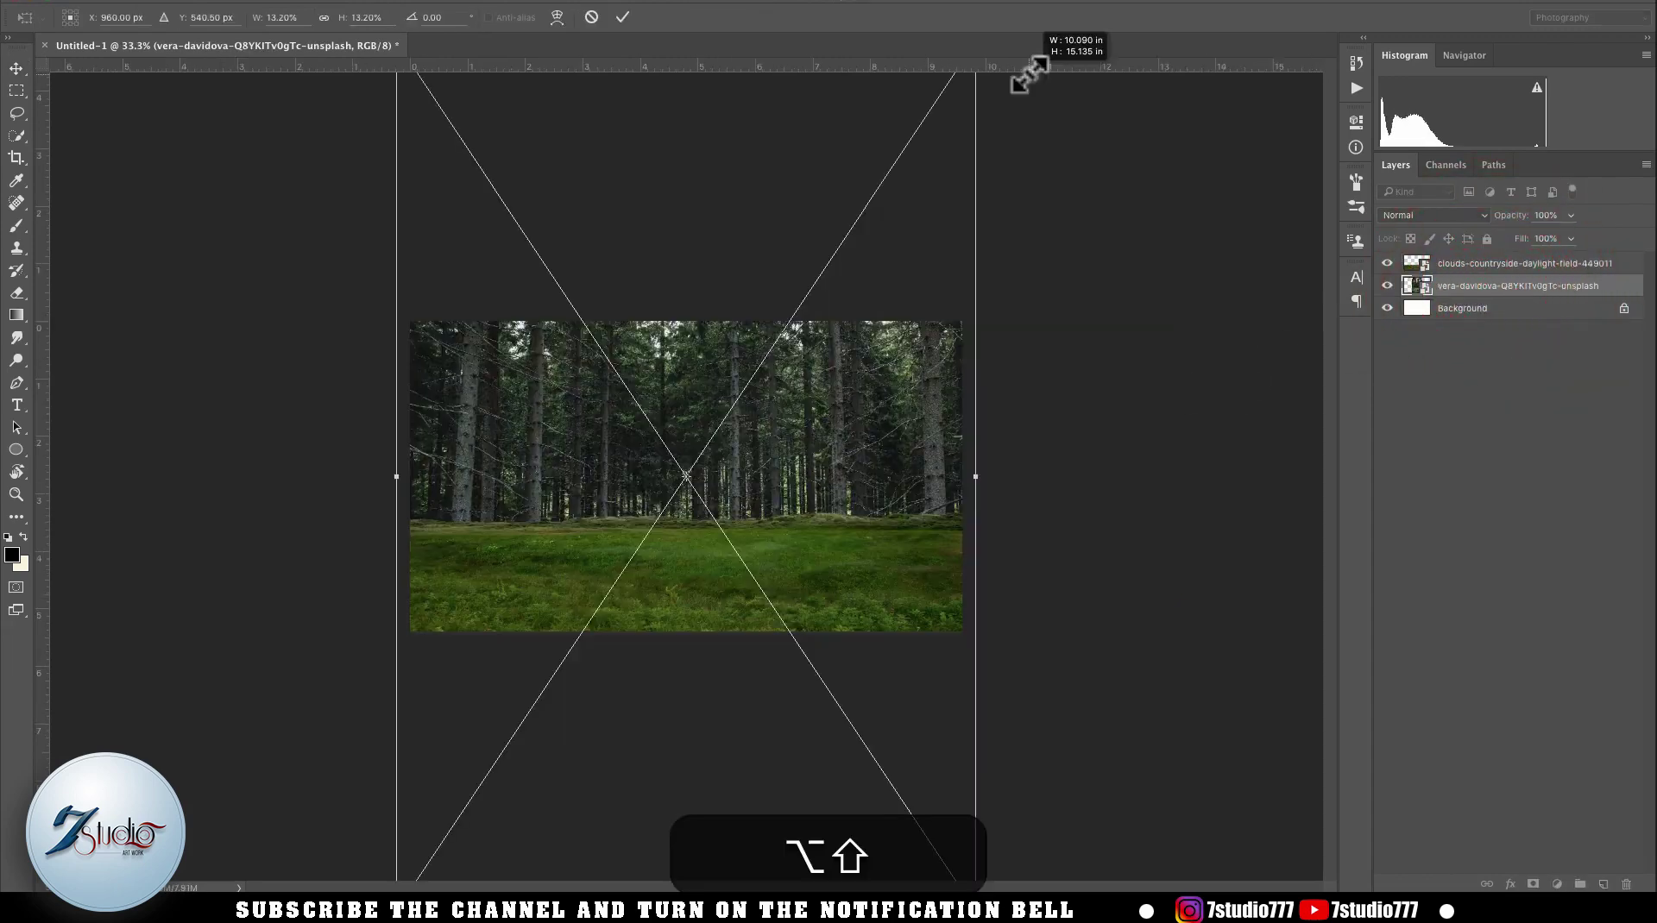
left_click_drag(1030, 74, 1021, 90)
left_click_drag(898, 572, 888, 440)
left_click_drag(1066, 412, 1058, 400)
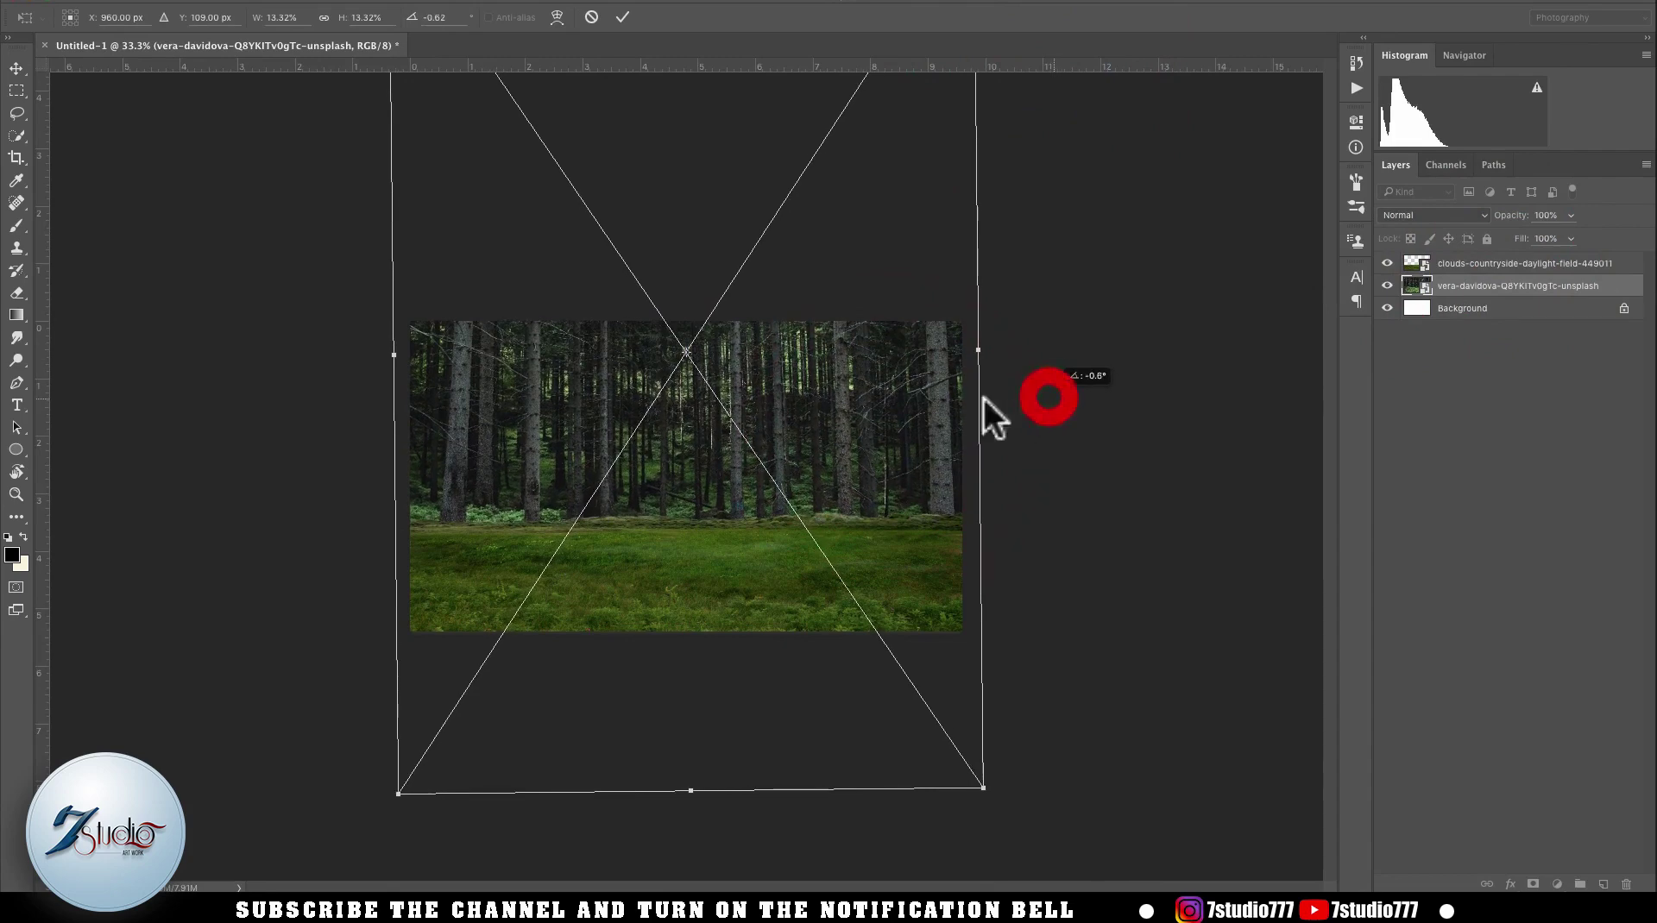
mouse_move(873, 395)
left_mouse_down()
mouse_move(878, 416)
mouse_move(865, 401)
left_mouse_up()
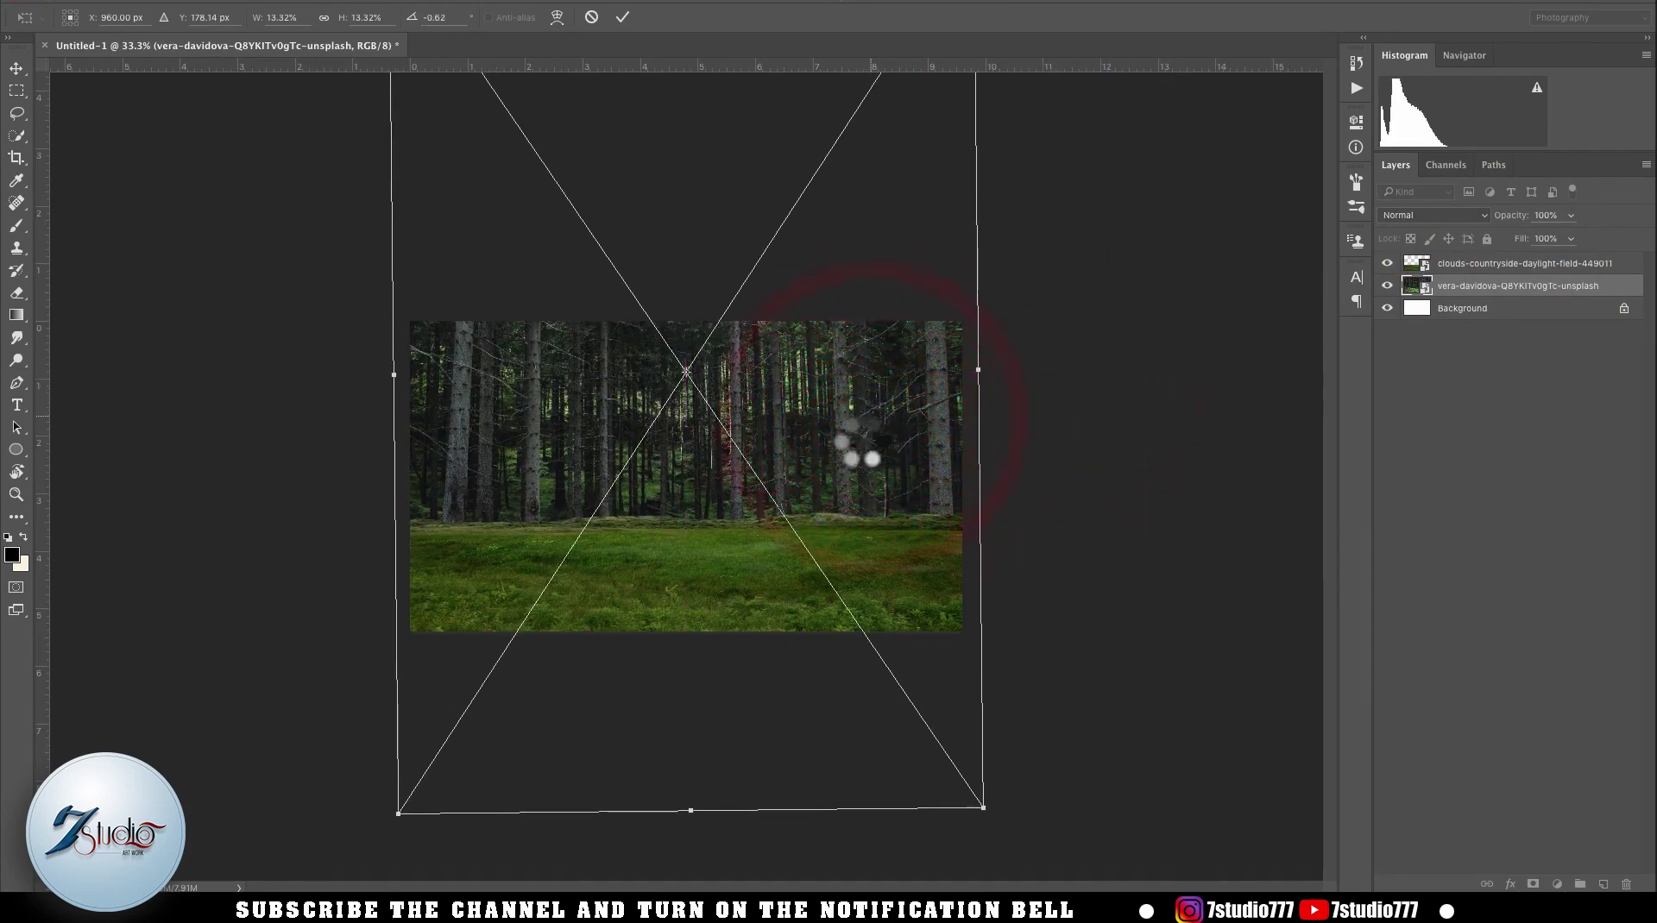
left_click_drag(806, 458, 843, 451)
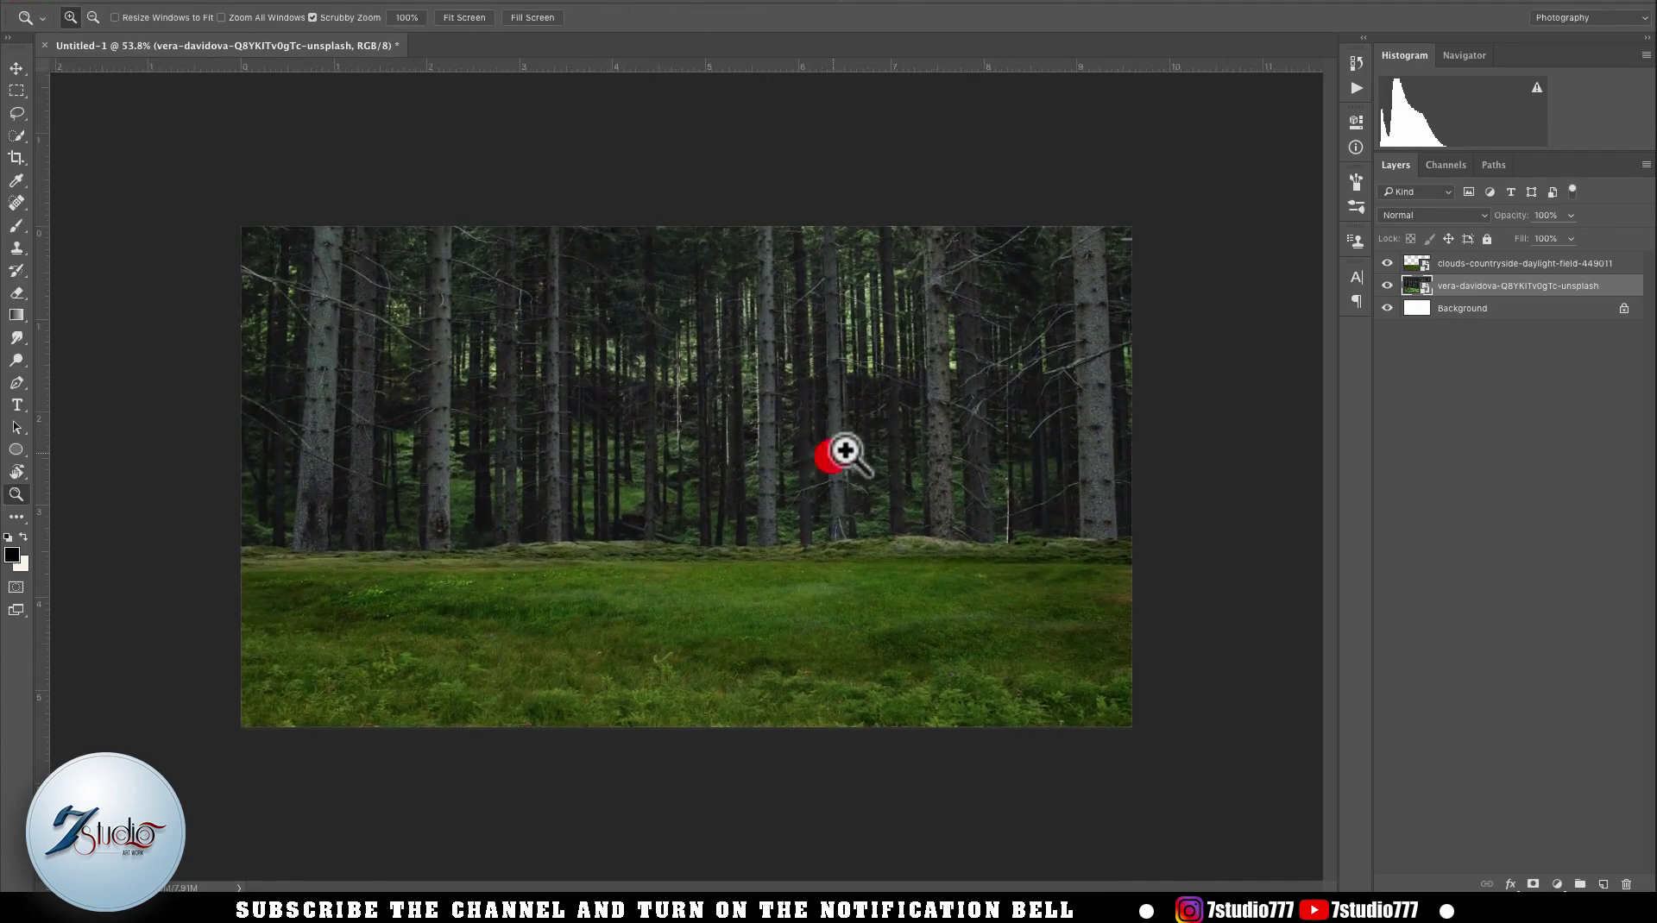
- Desaturate the grass layer with Hue/Saturation, setting the saturation to -44
left_click(1425, 266)
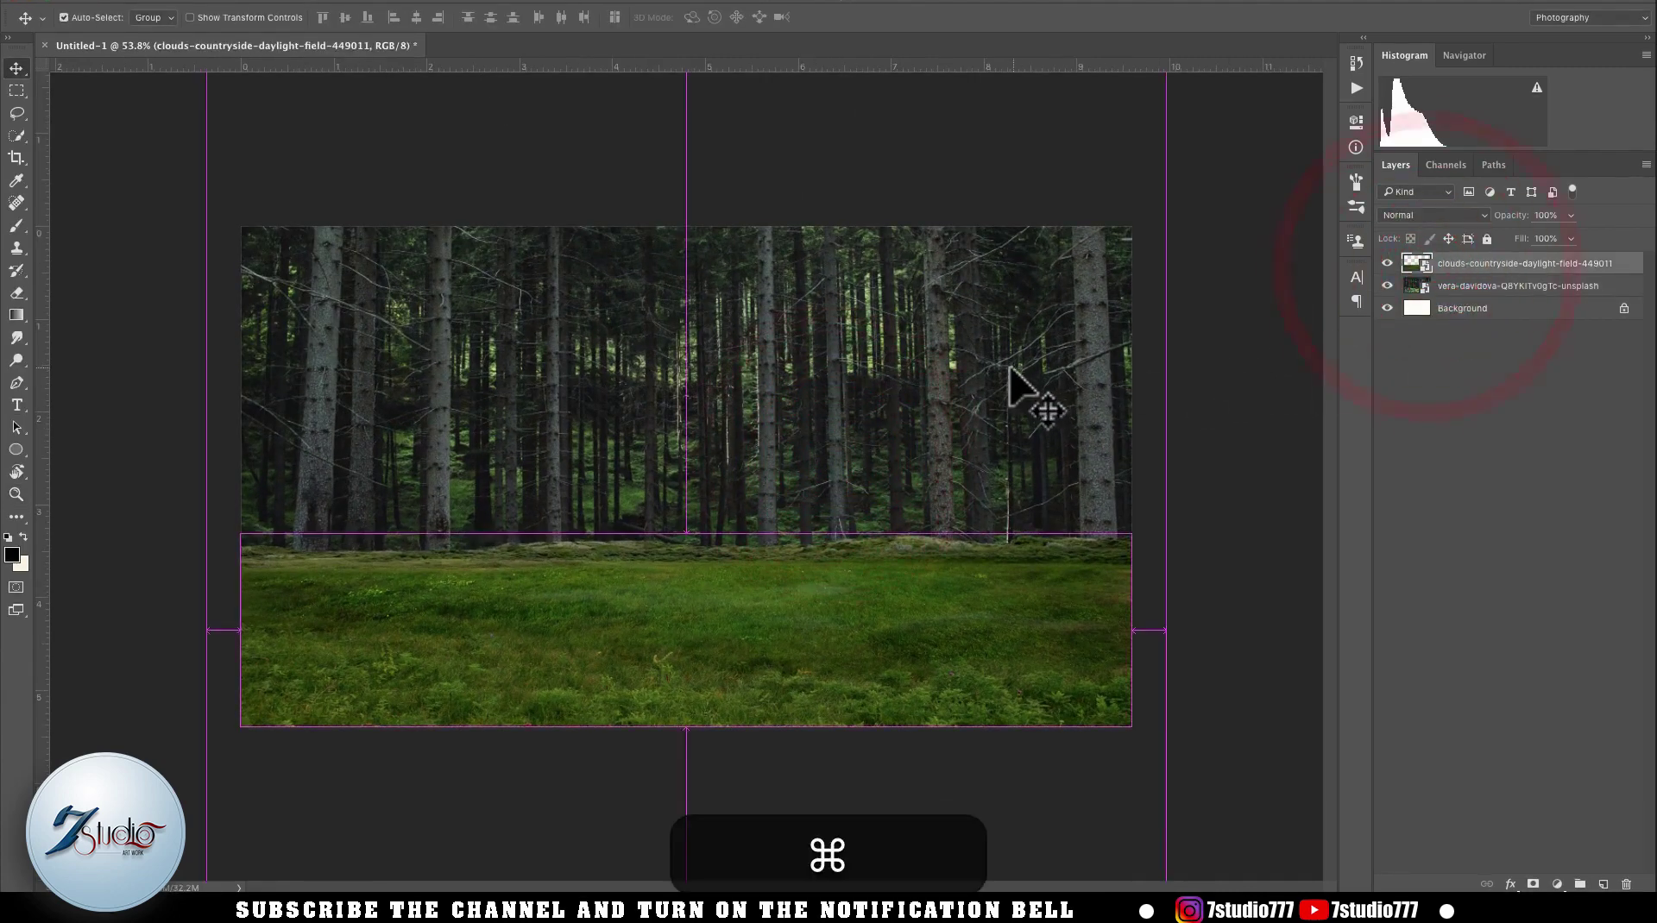
key("super+u")
left_click_drag(837, 268, 1079, 277)
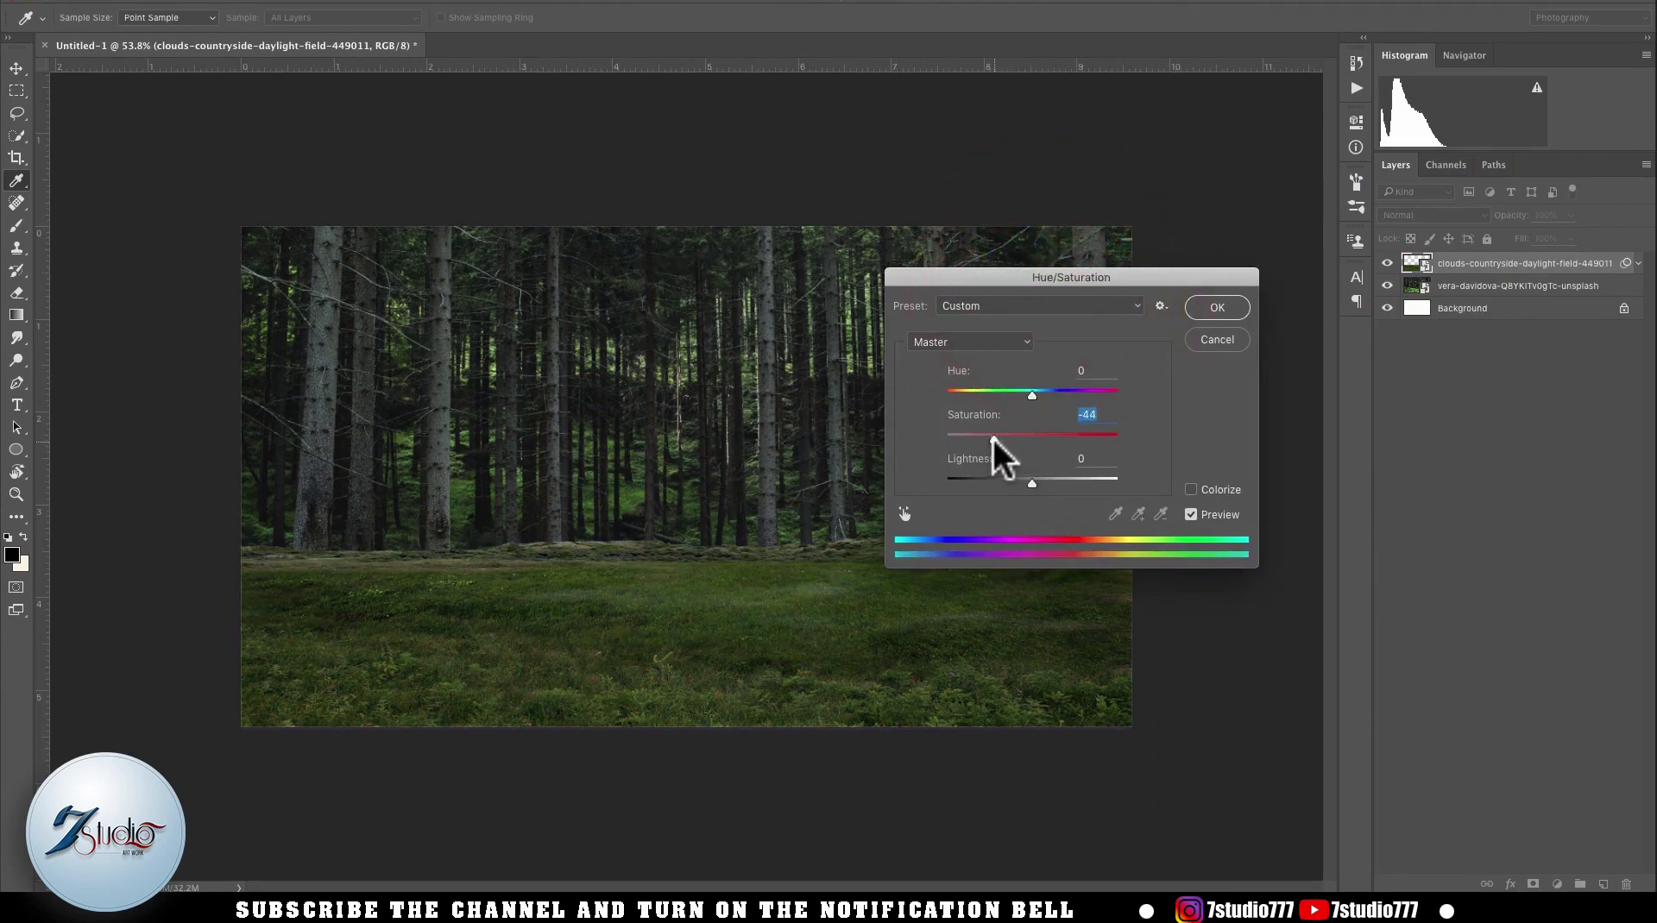
left_click(1217, 307)
key("z")
left_click_drag(836, 510, 846, 497)
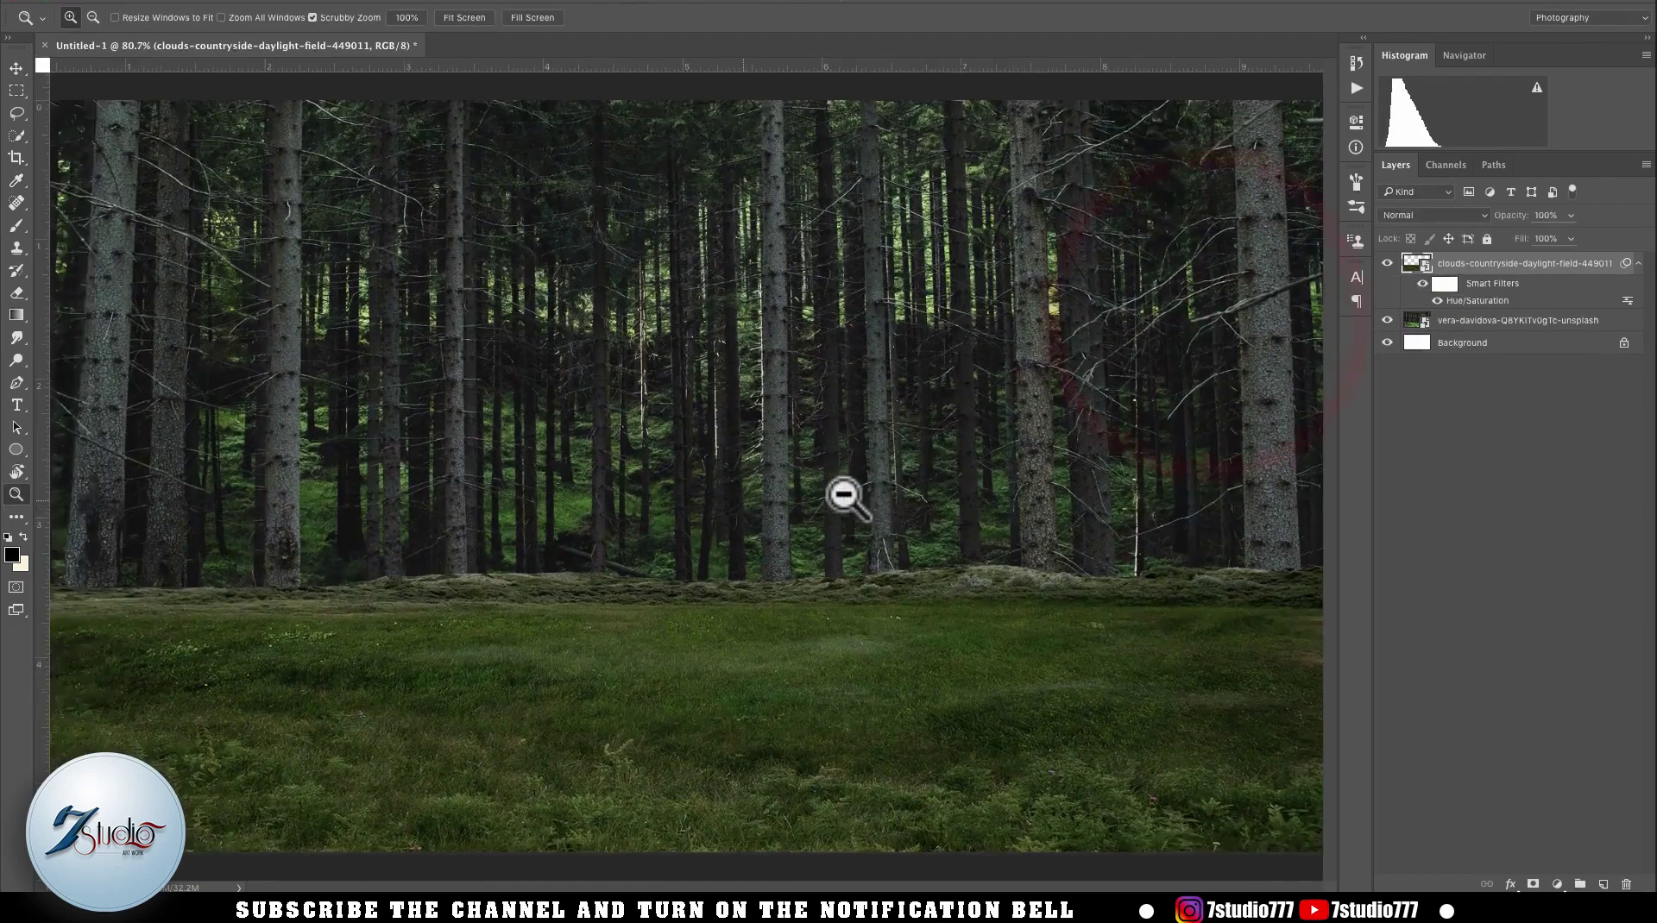
left_click(854, 488, "alt")
left_click(820, 484, "alt")
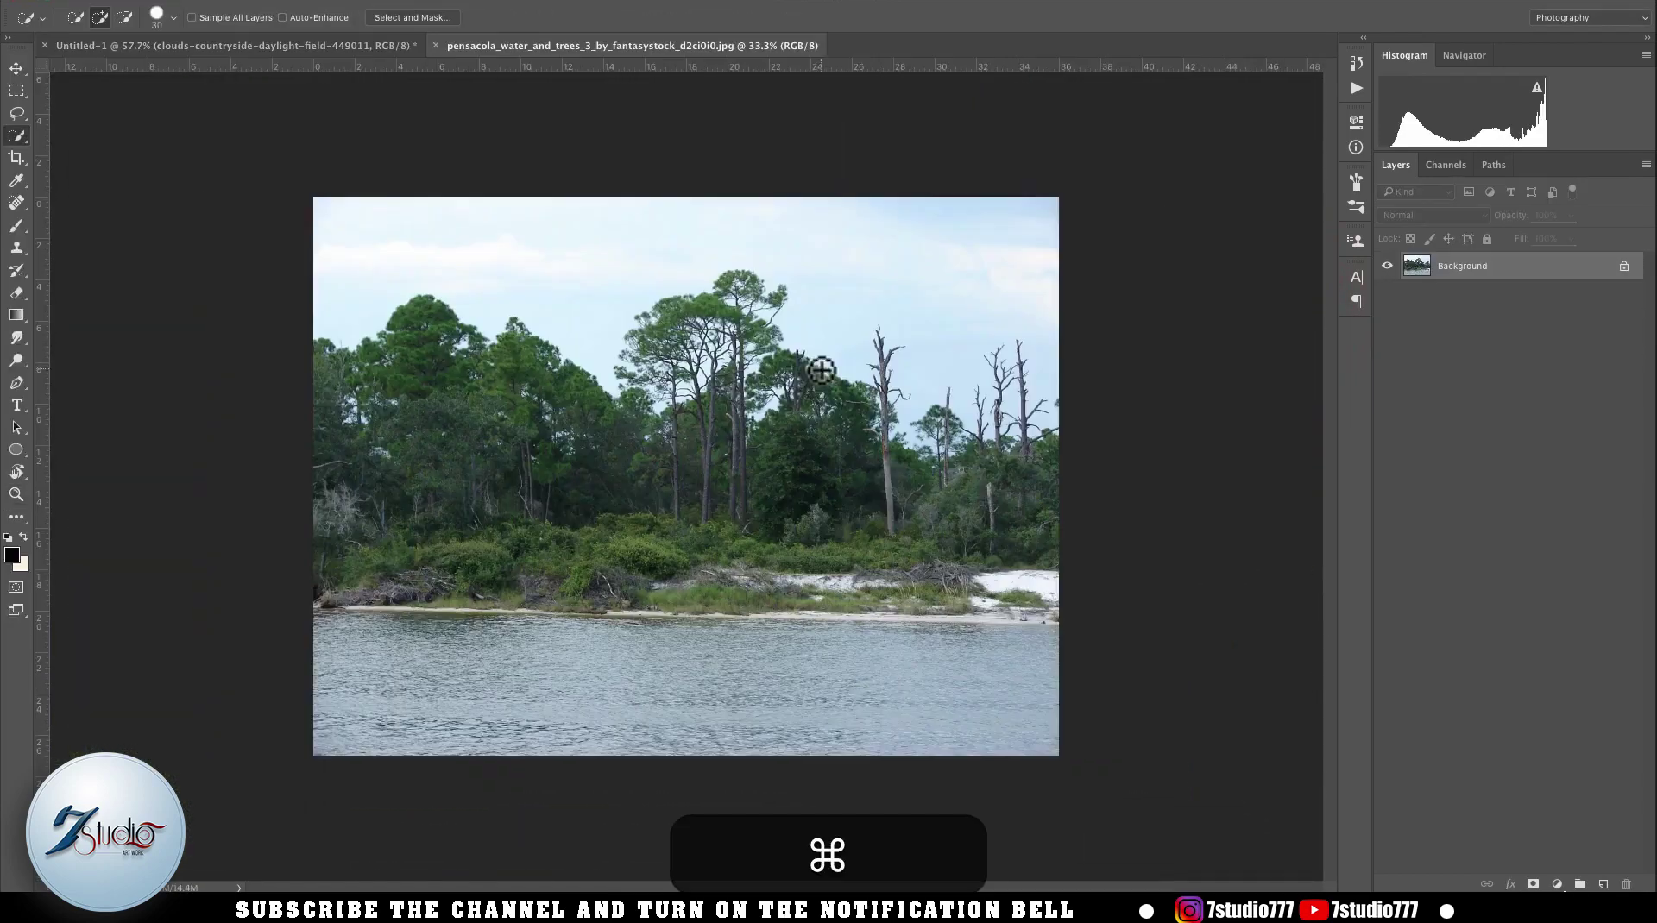
- Lasso the shoreline bushes in the pensacola photo, mask the layer to that area and bring it into the composite above the grass
key("l")
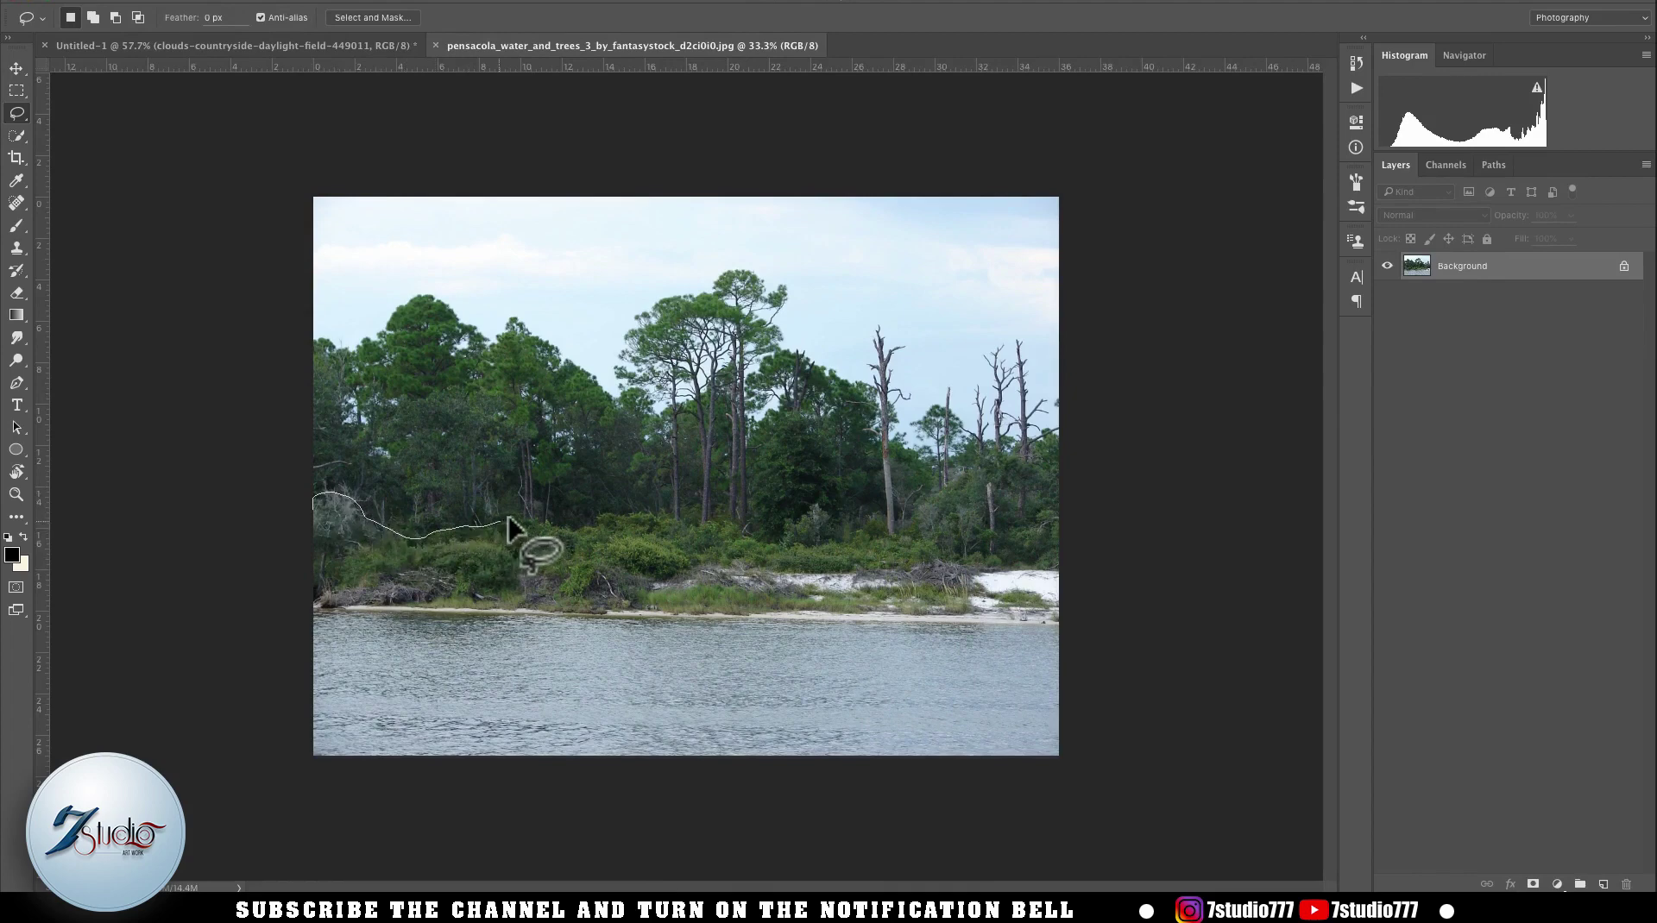
mouse_move(720, 520)
left_mouse_down()
mouse_move(283, 540)
mouse_move(296, 499)
left_mouse_up()
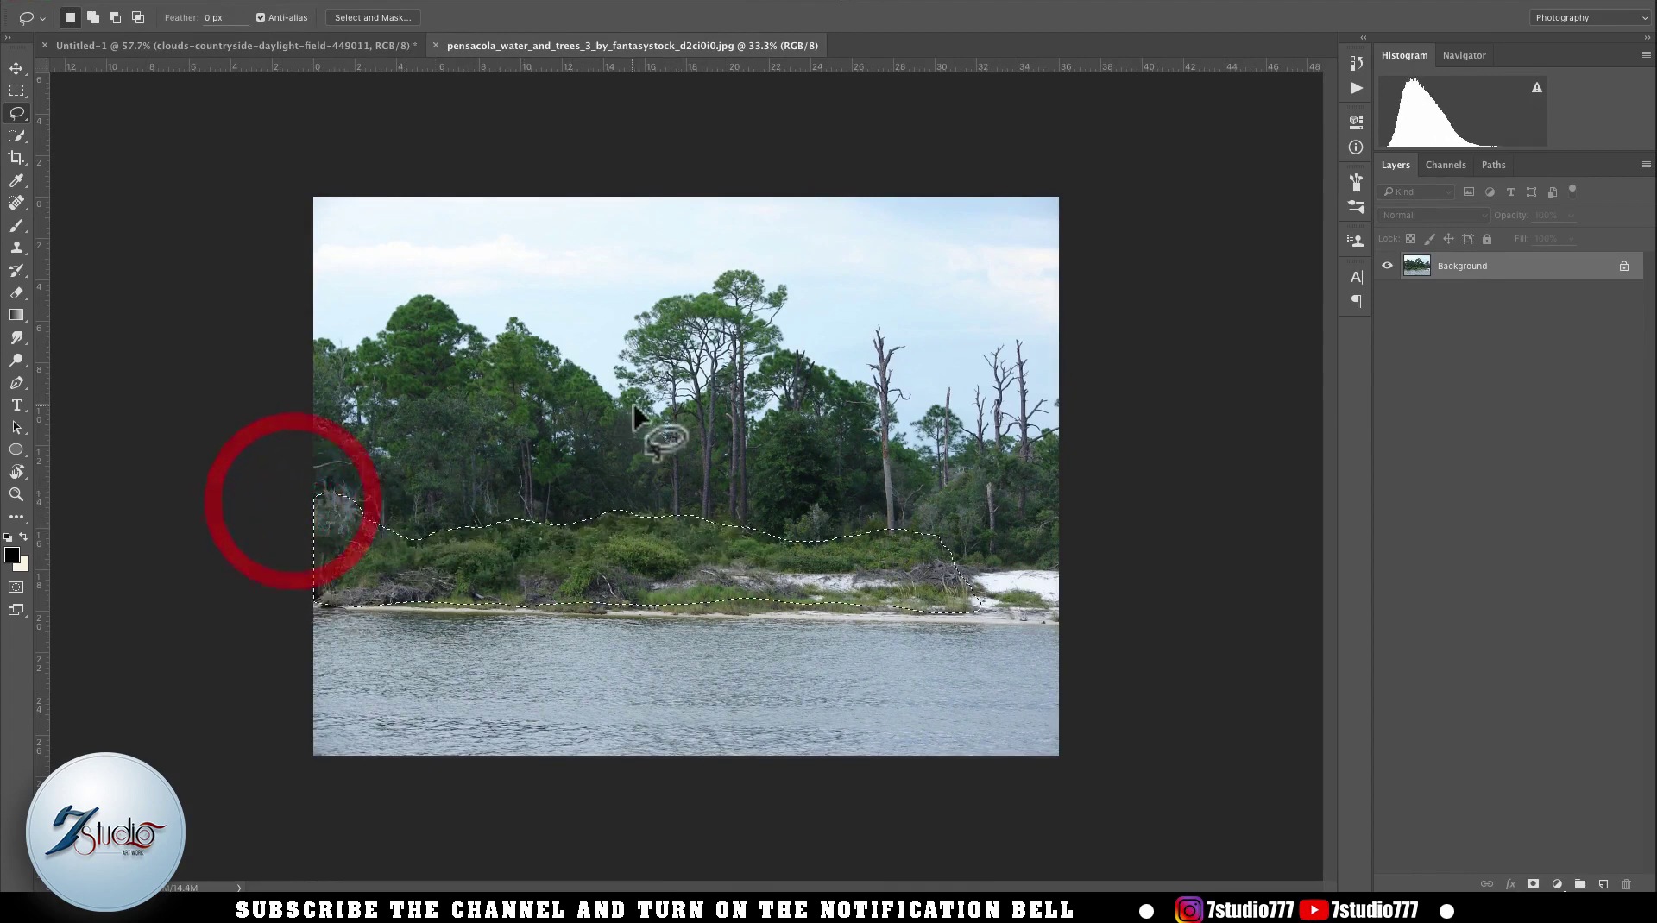
left_click(1533, 885)
key("v")
mouse_move(703, 566)
left_mouse_down()
mouse_move(481, 250)
mouse_move(311, 63)
mouse_move(702, 516)
mouse_move(724, 508)
left_mouse_up()
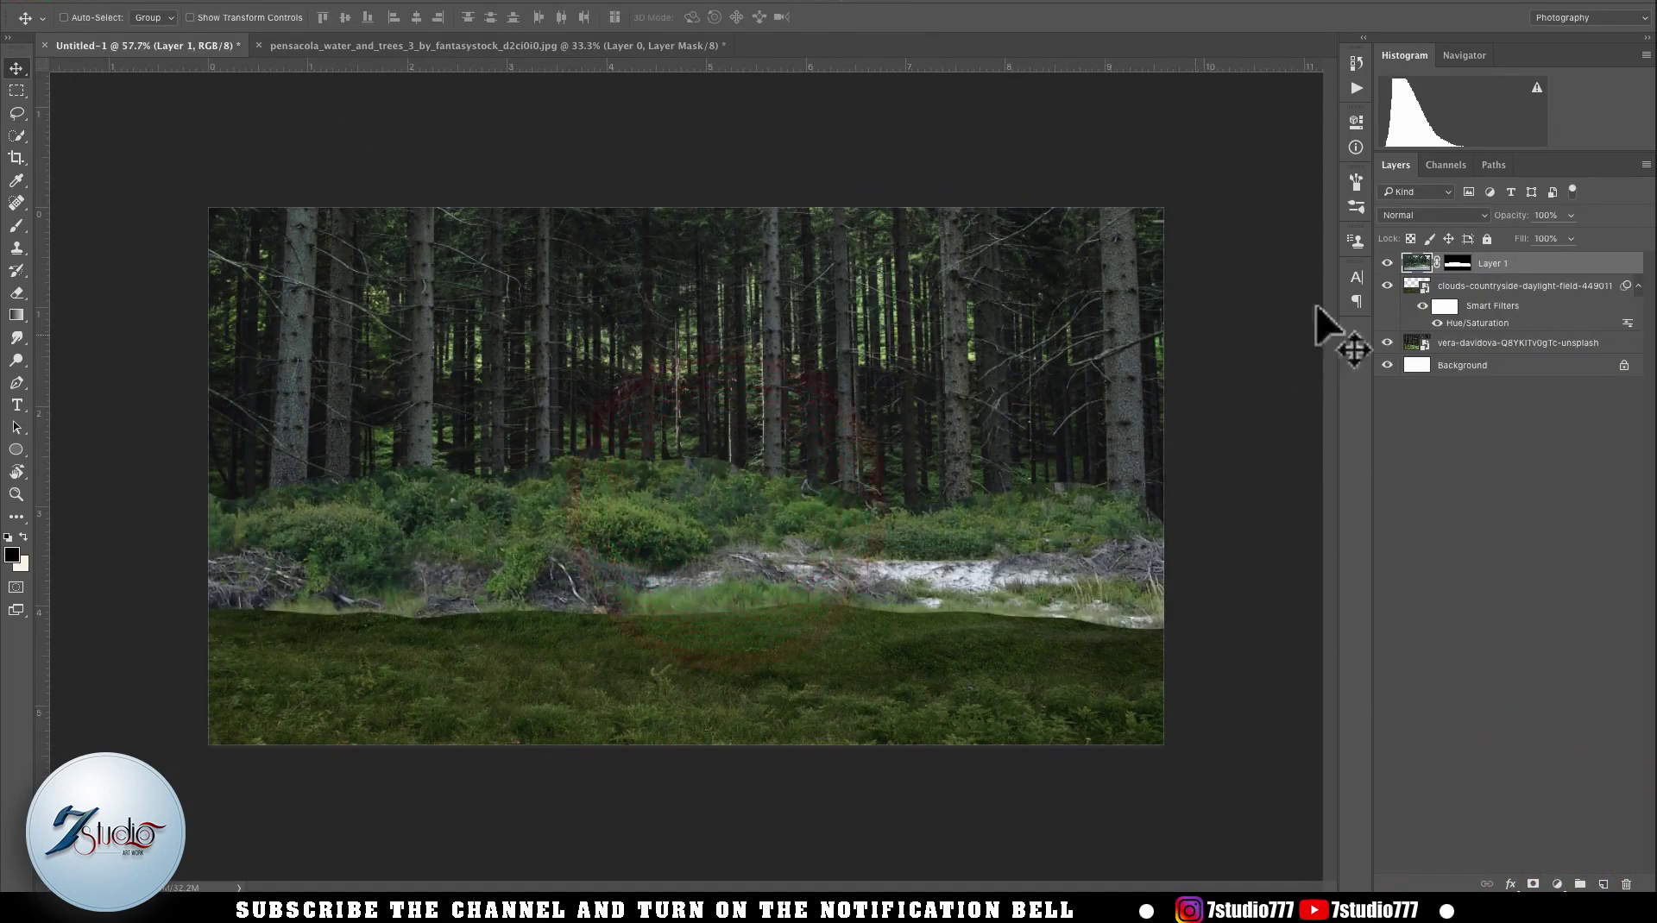
- Refine the bush layer's mask edges in Select and Mask by raising the edge detection radius
double_click(1459, 264)
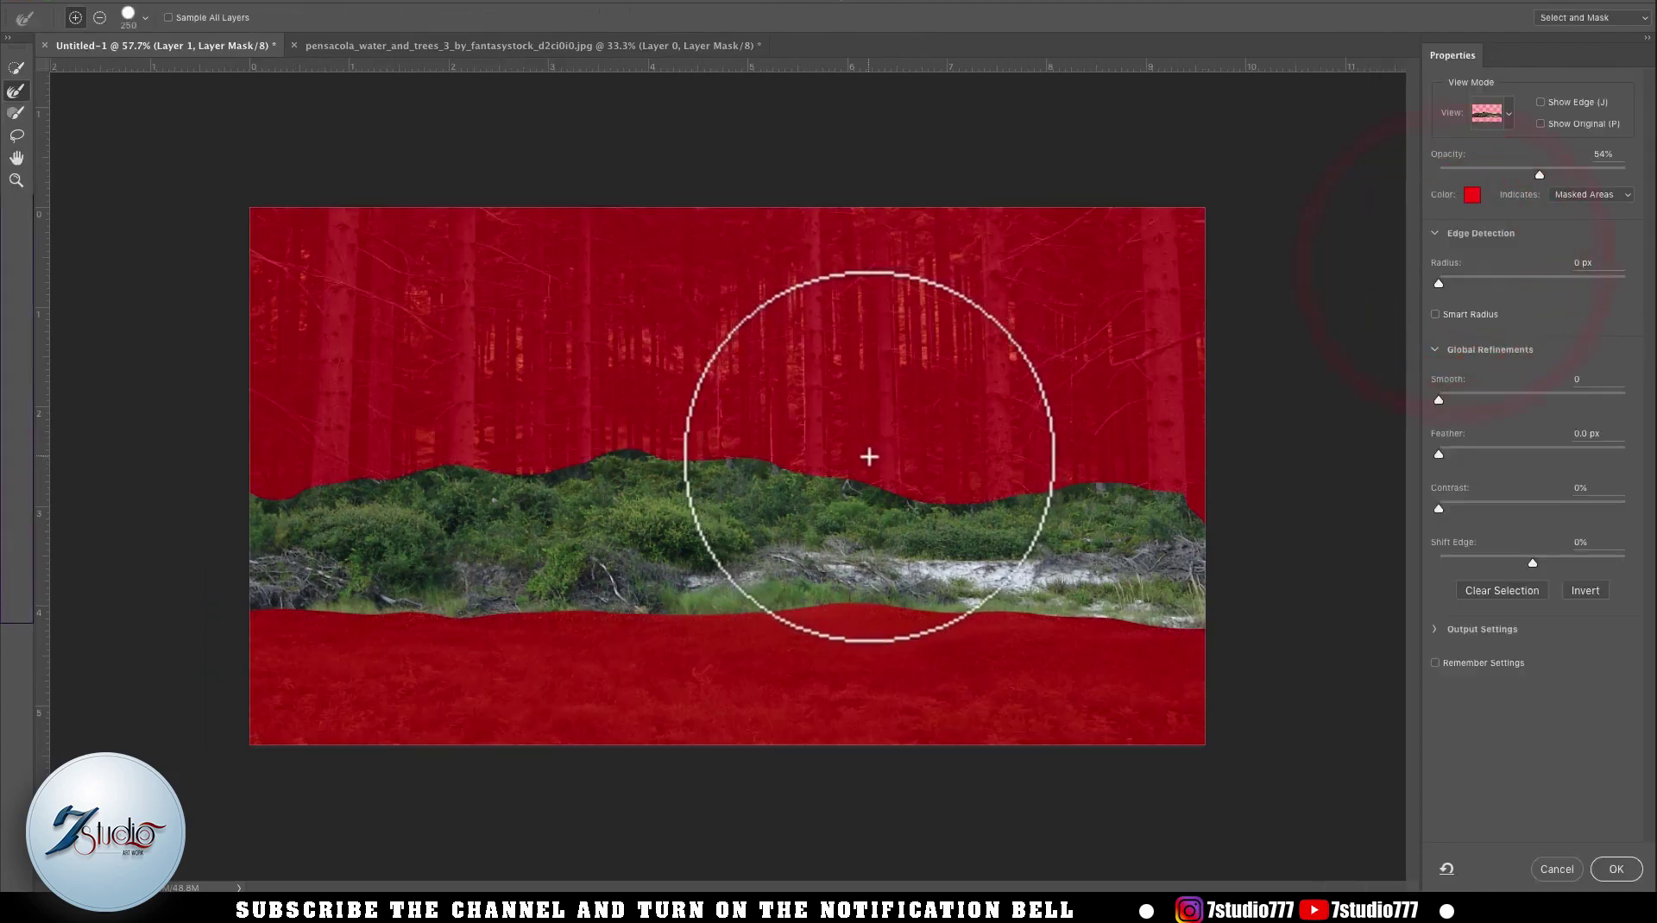
left_click_drag(1448, 279, 1541, 285)
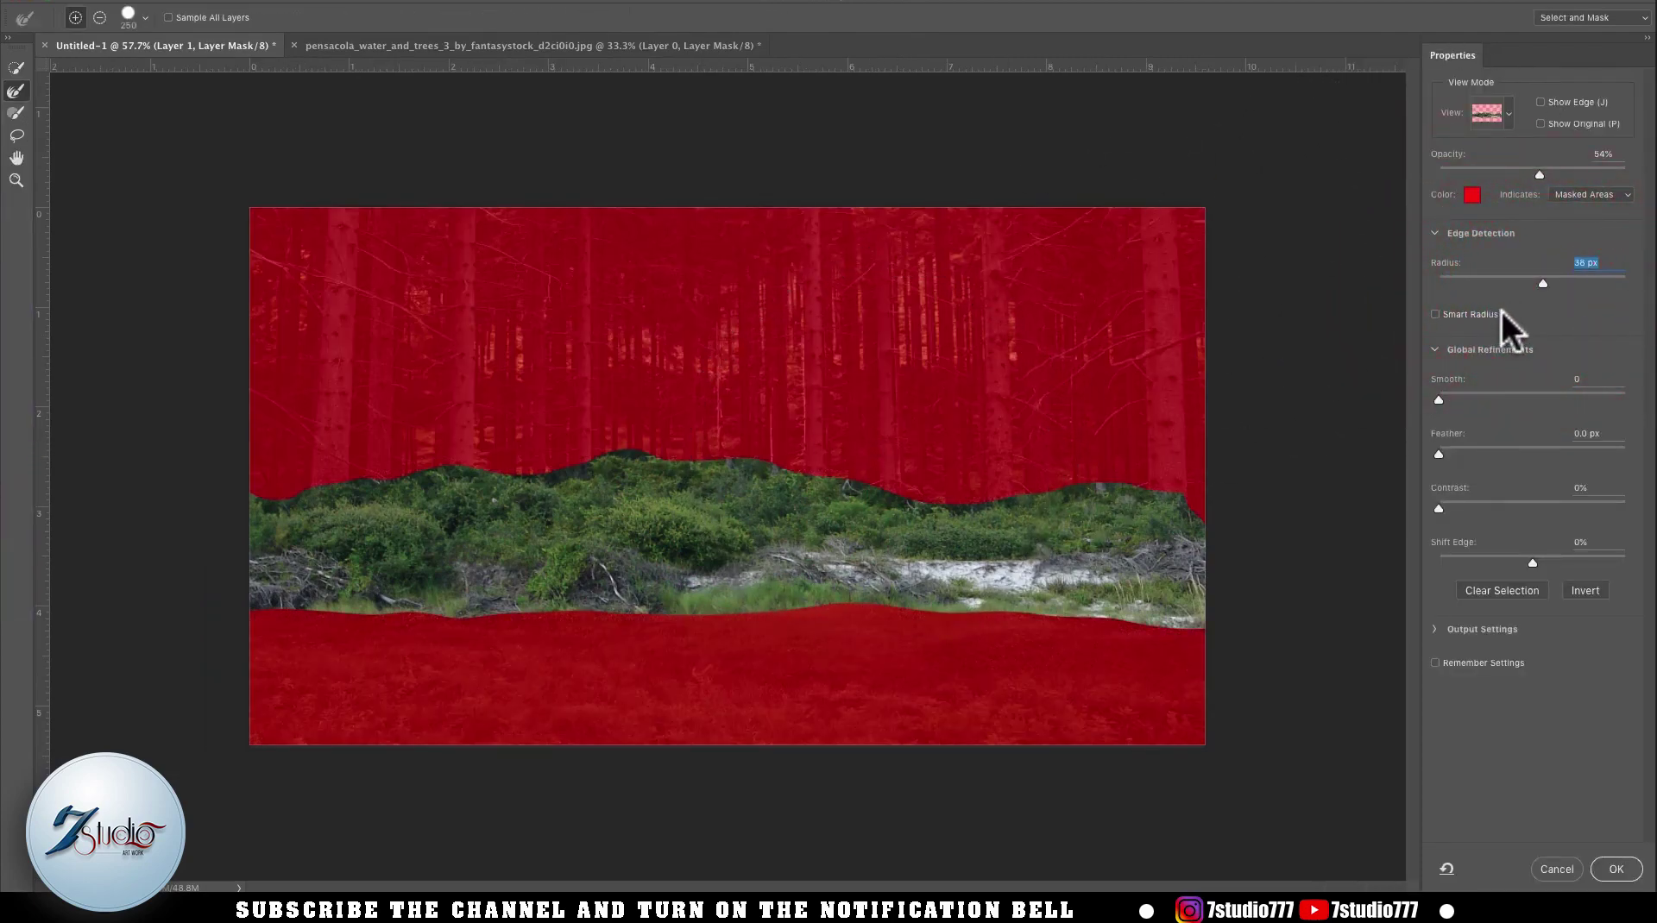
left_click(1616, 869)
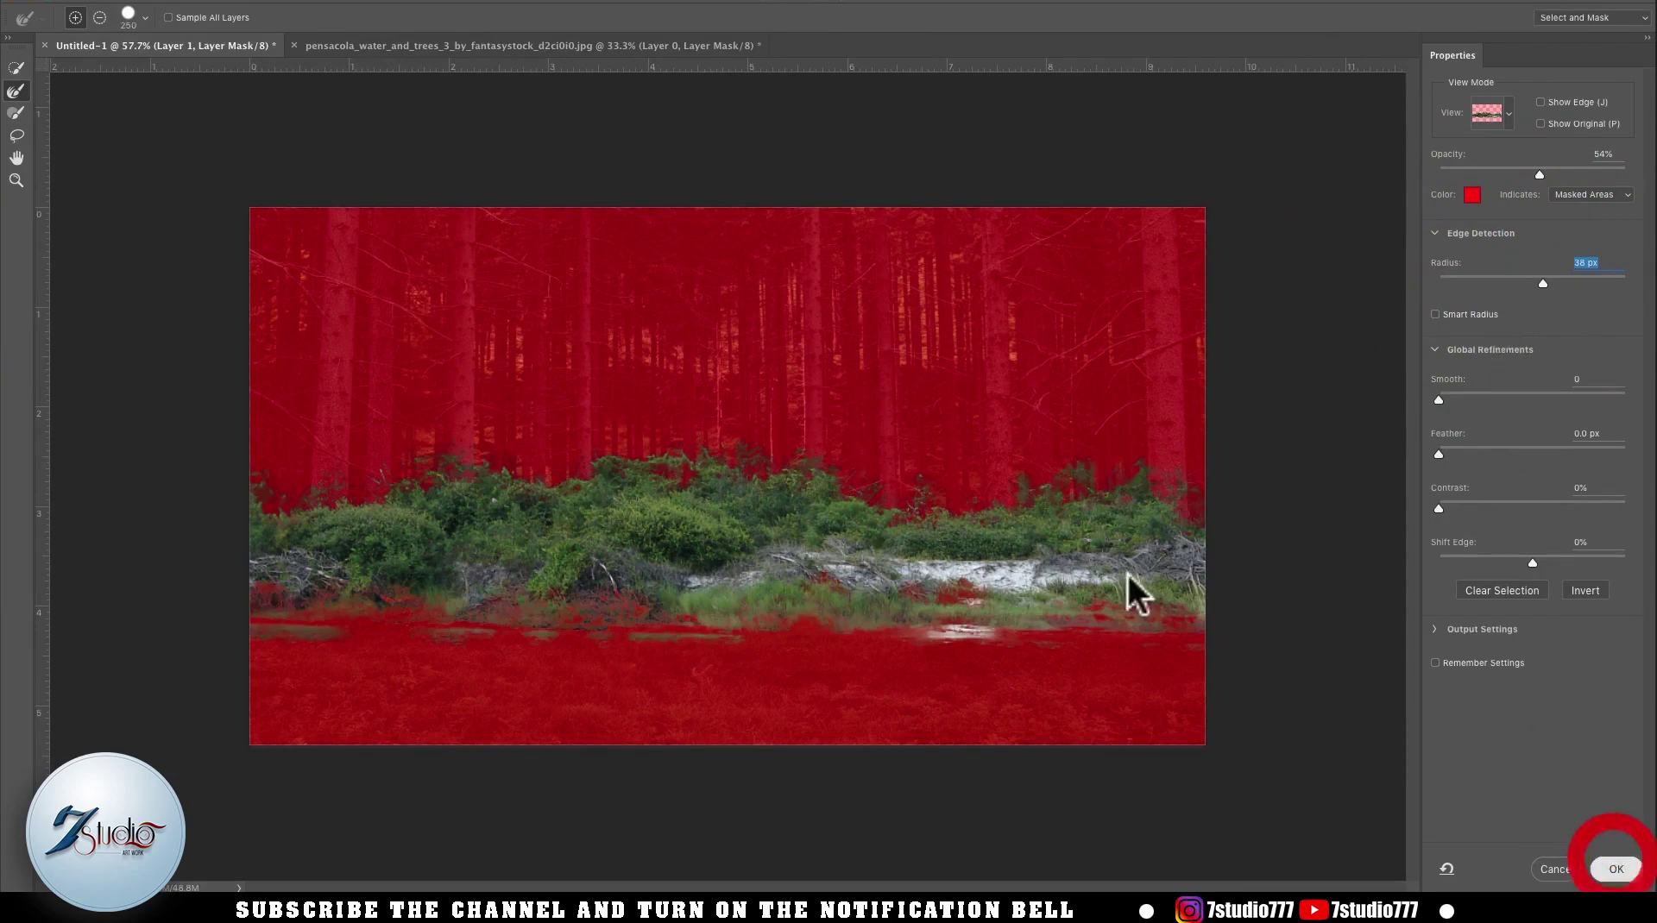
- Paint black on the bush layer's mask with a grass-shaped brush to hide the sand and water along the meadow's edge
left_click(1459, 266)
mouse_move(1066, 630)
left_mouse_down()
mouse_move(1131, 625)
mouse_move(1060, 628)
left_mouse_up()
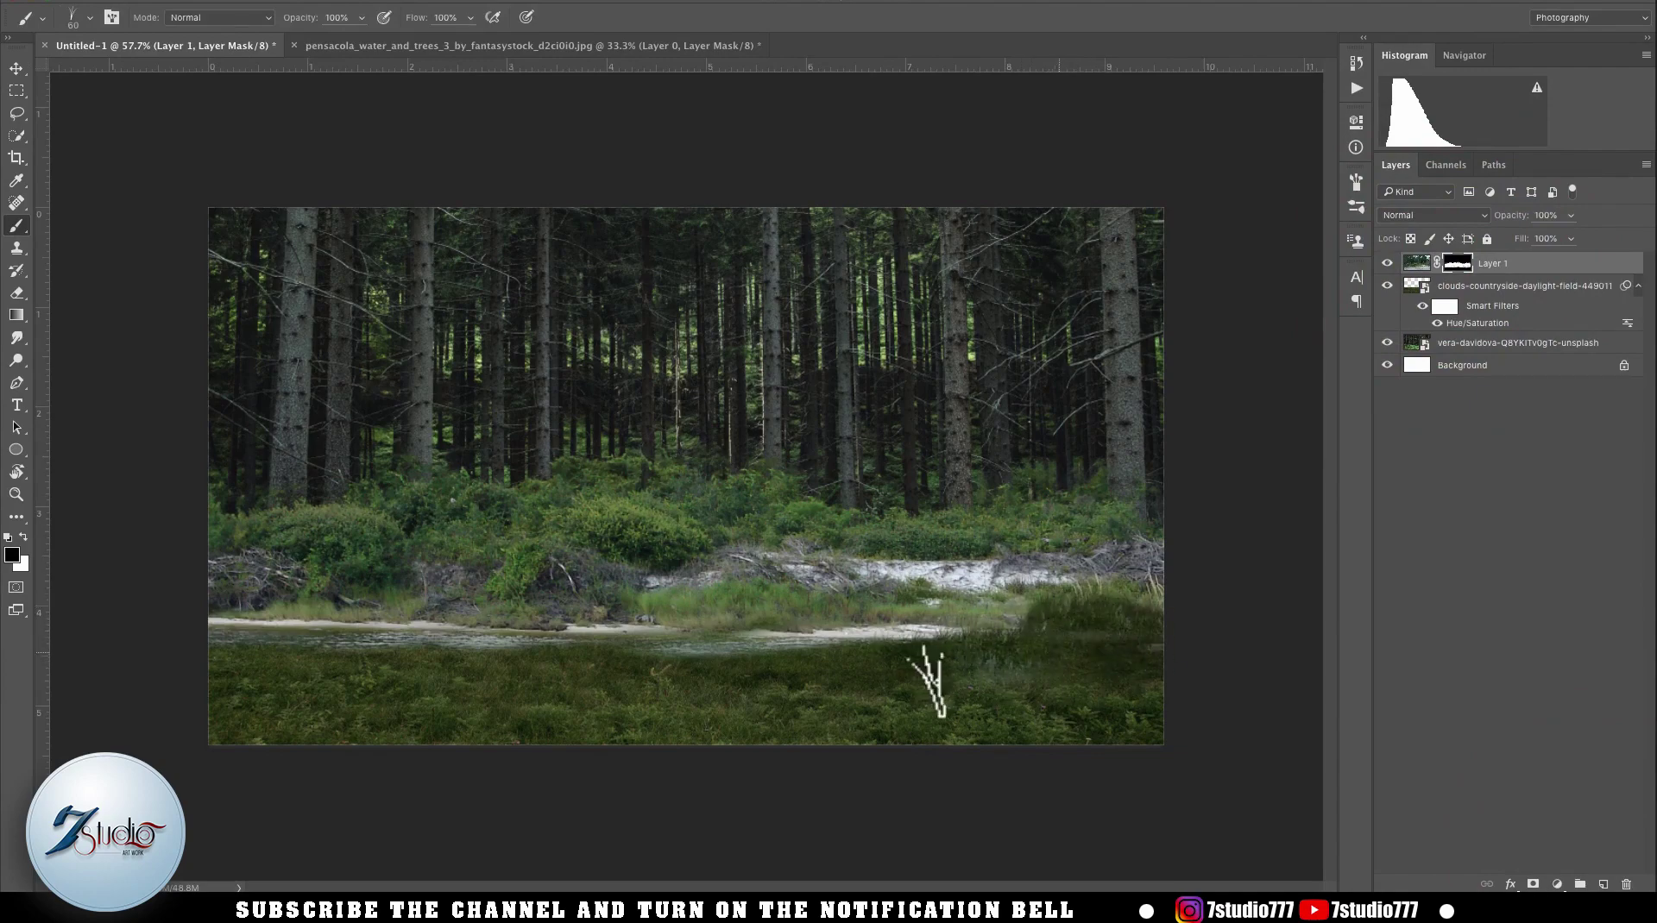
left_click_drag(1083, 588, 941, 611)
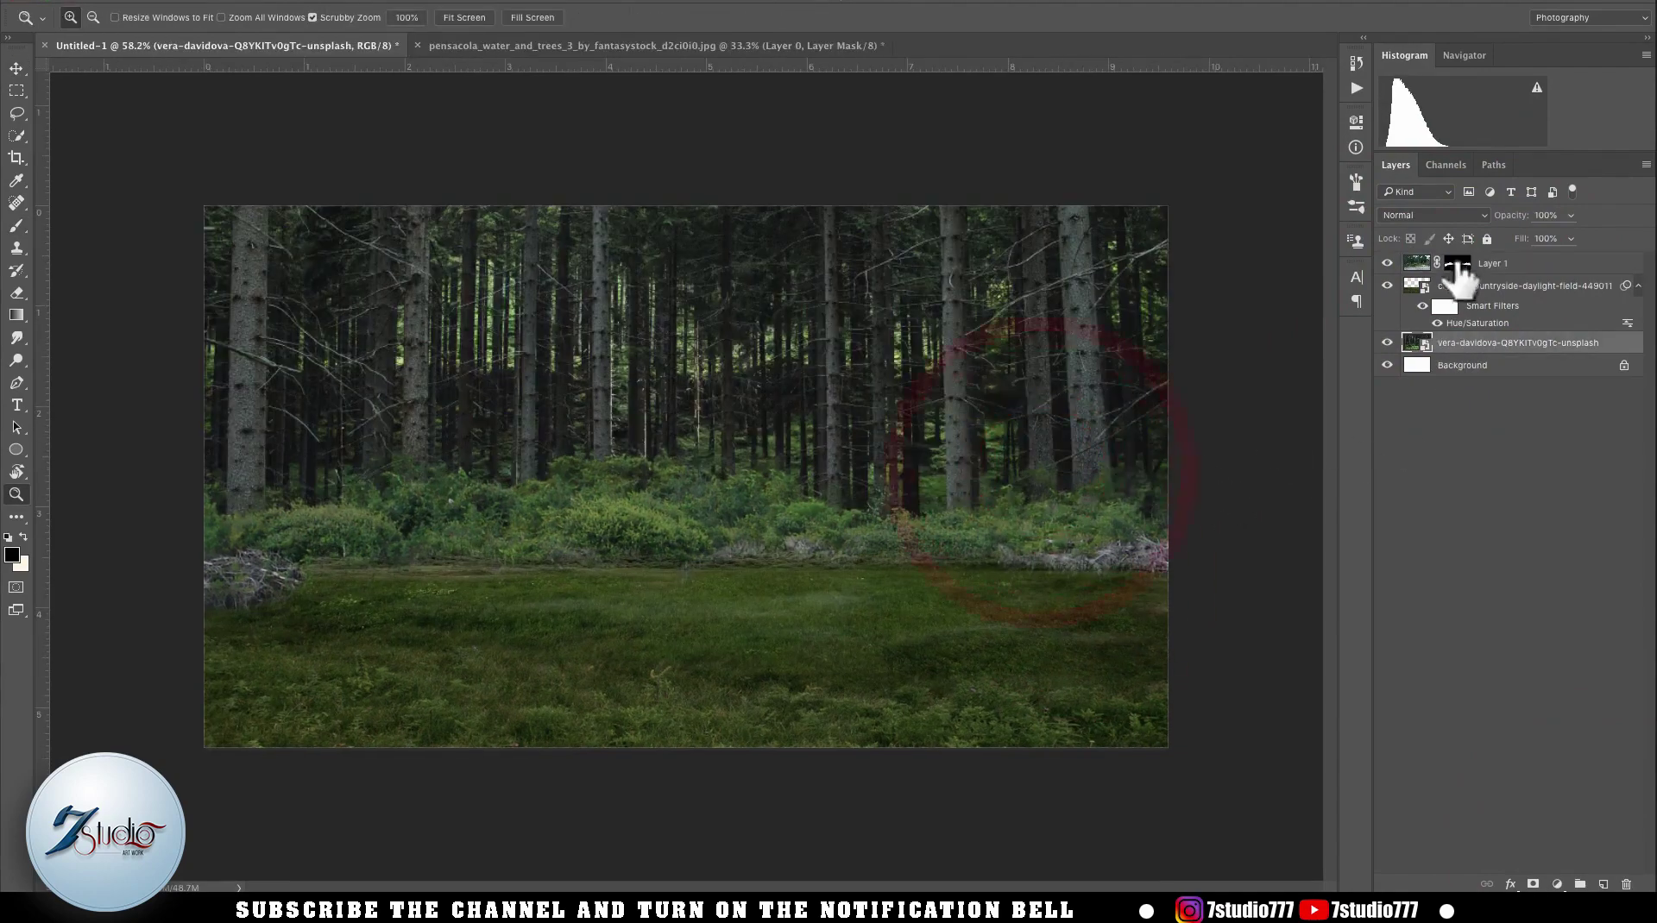
left_click(312, 605)
- Apply Levels to the forest photo layer, darkening the midtones and setting the output levels to 29 and 234
left_click(1490, 312)
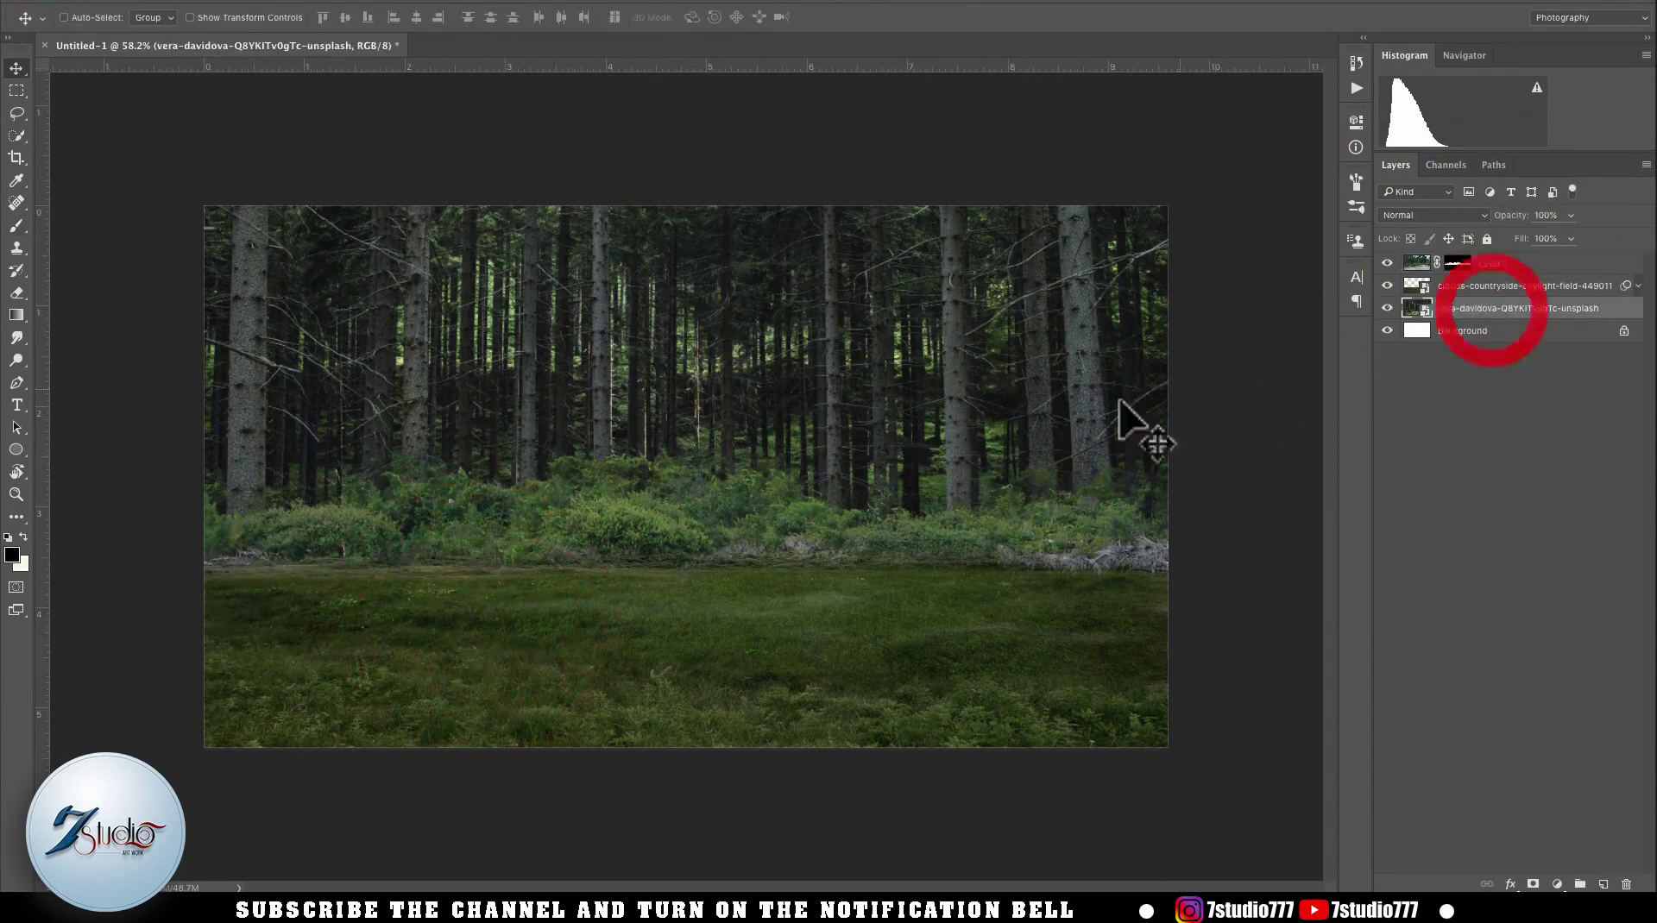
key("super+l")
left_click_drag(775, 248, 1194, 244)
left_click_drag(1305, 516, 1287, 517)
left_click_drag(1087, 516, 1111, 517)
left_click_drag(1194, 439, 1212, 440)
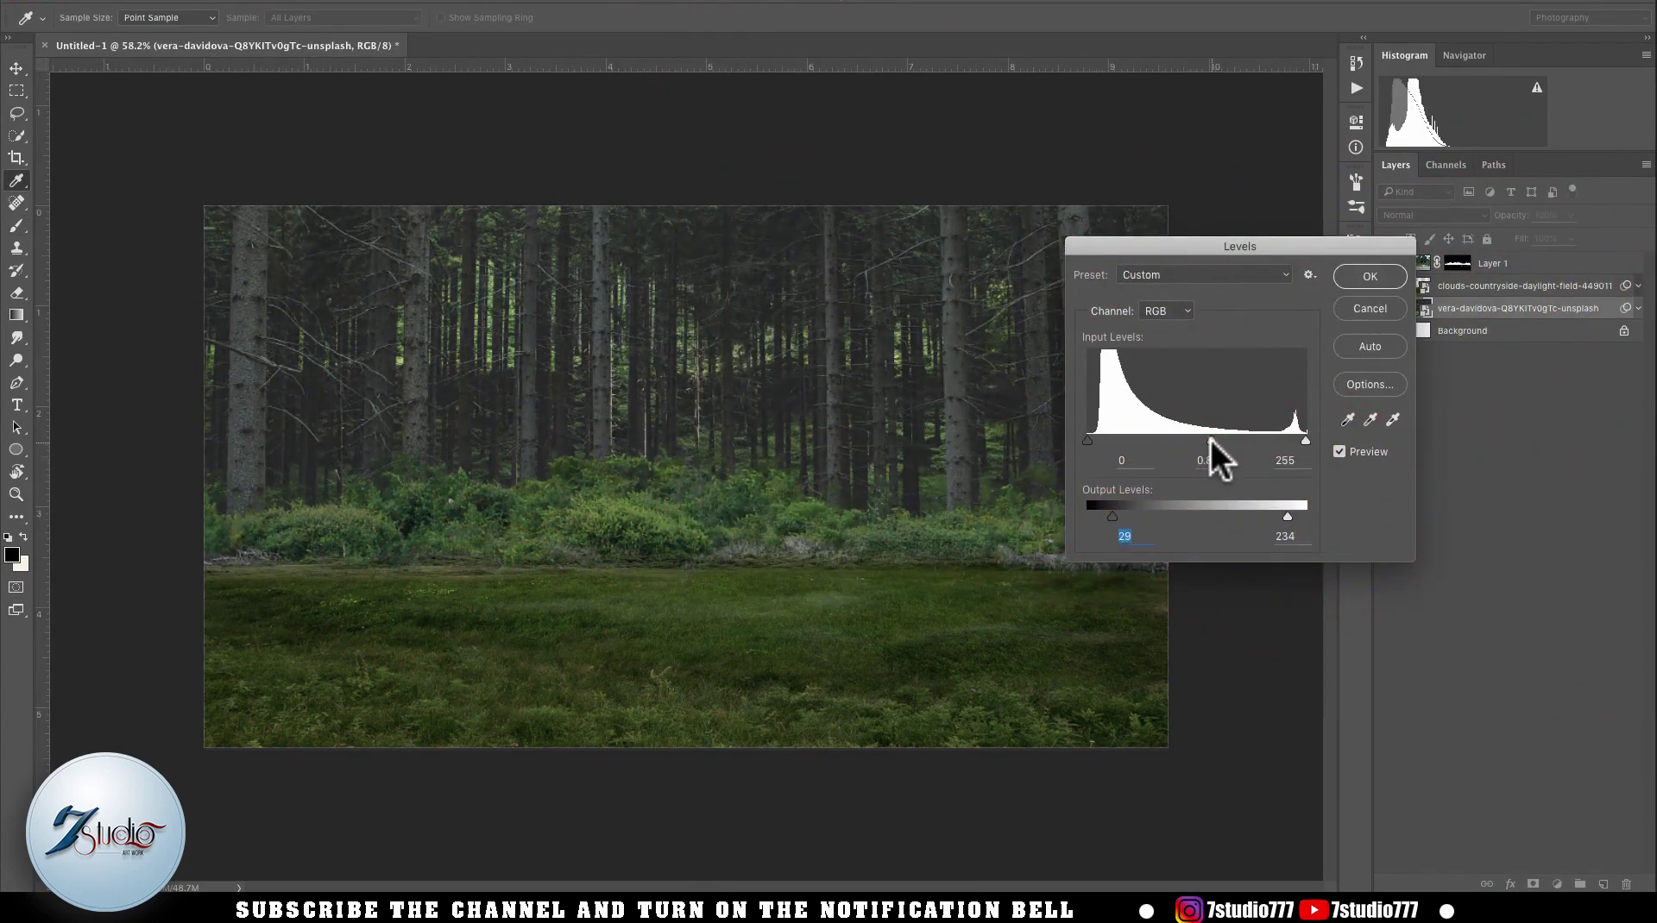
left_click(1368, 276)
key("v")
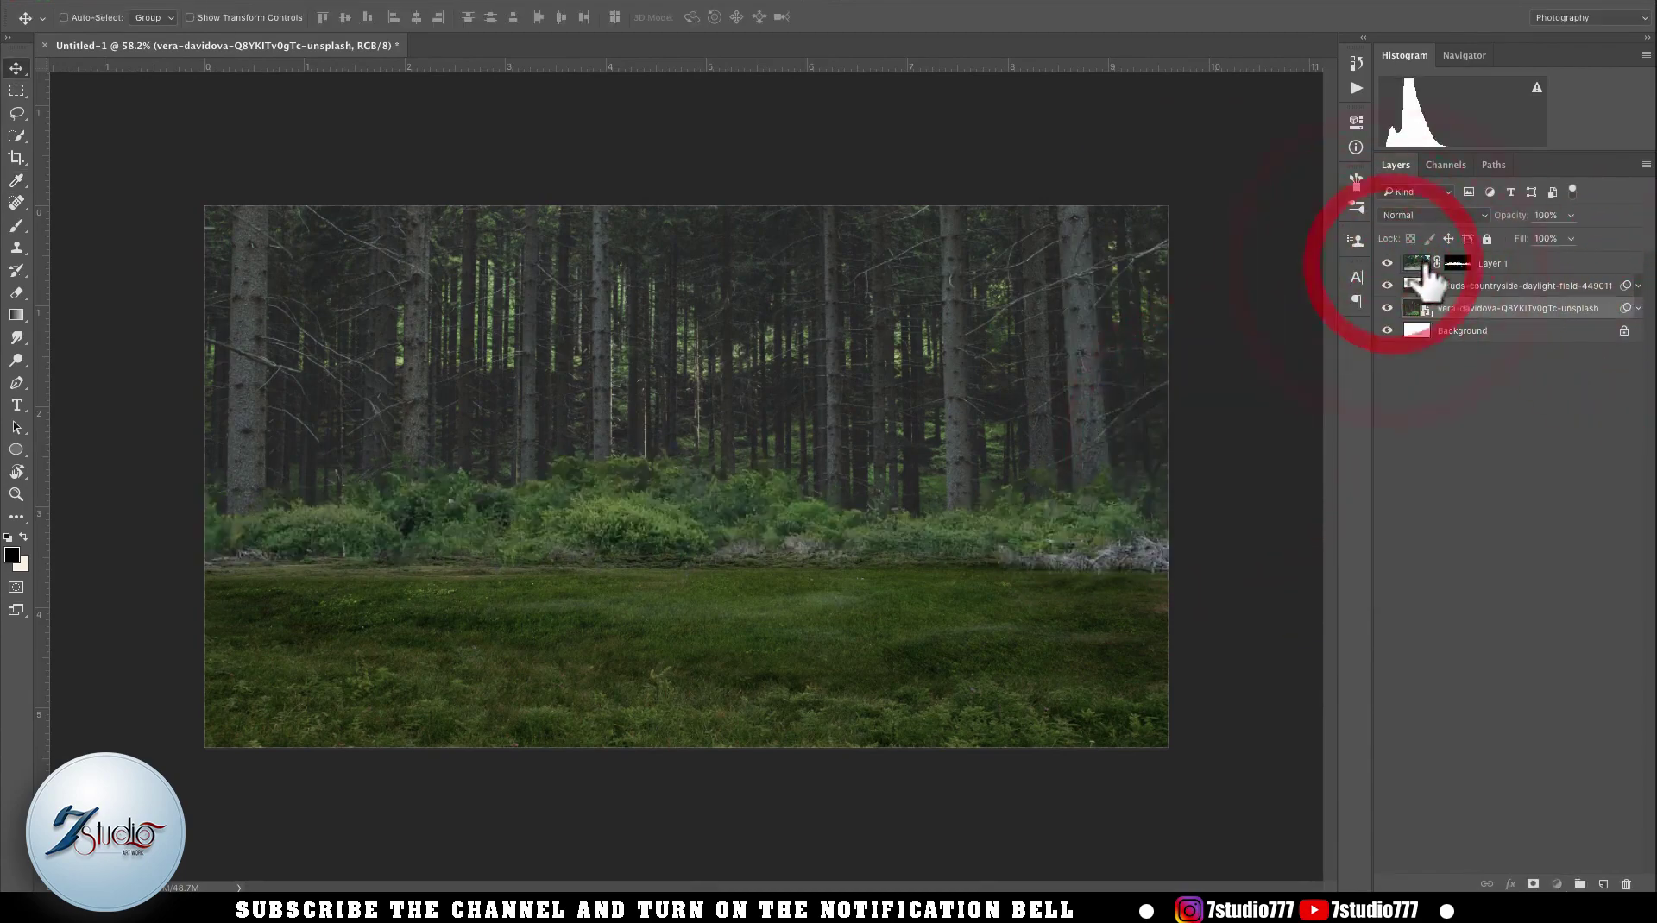
- Apply Levels to the bush layer with midtones at 0.81, the black output at 18 and a lowered white output
left_click(1424, 266)
key("super+l")
left_click_drag(1364, 460, 1379, 462)
left_click_drag(1473, 536, 1446, 536)
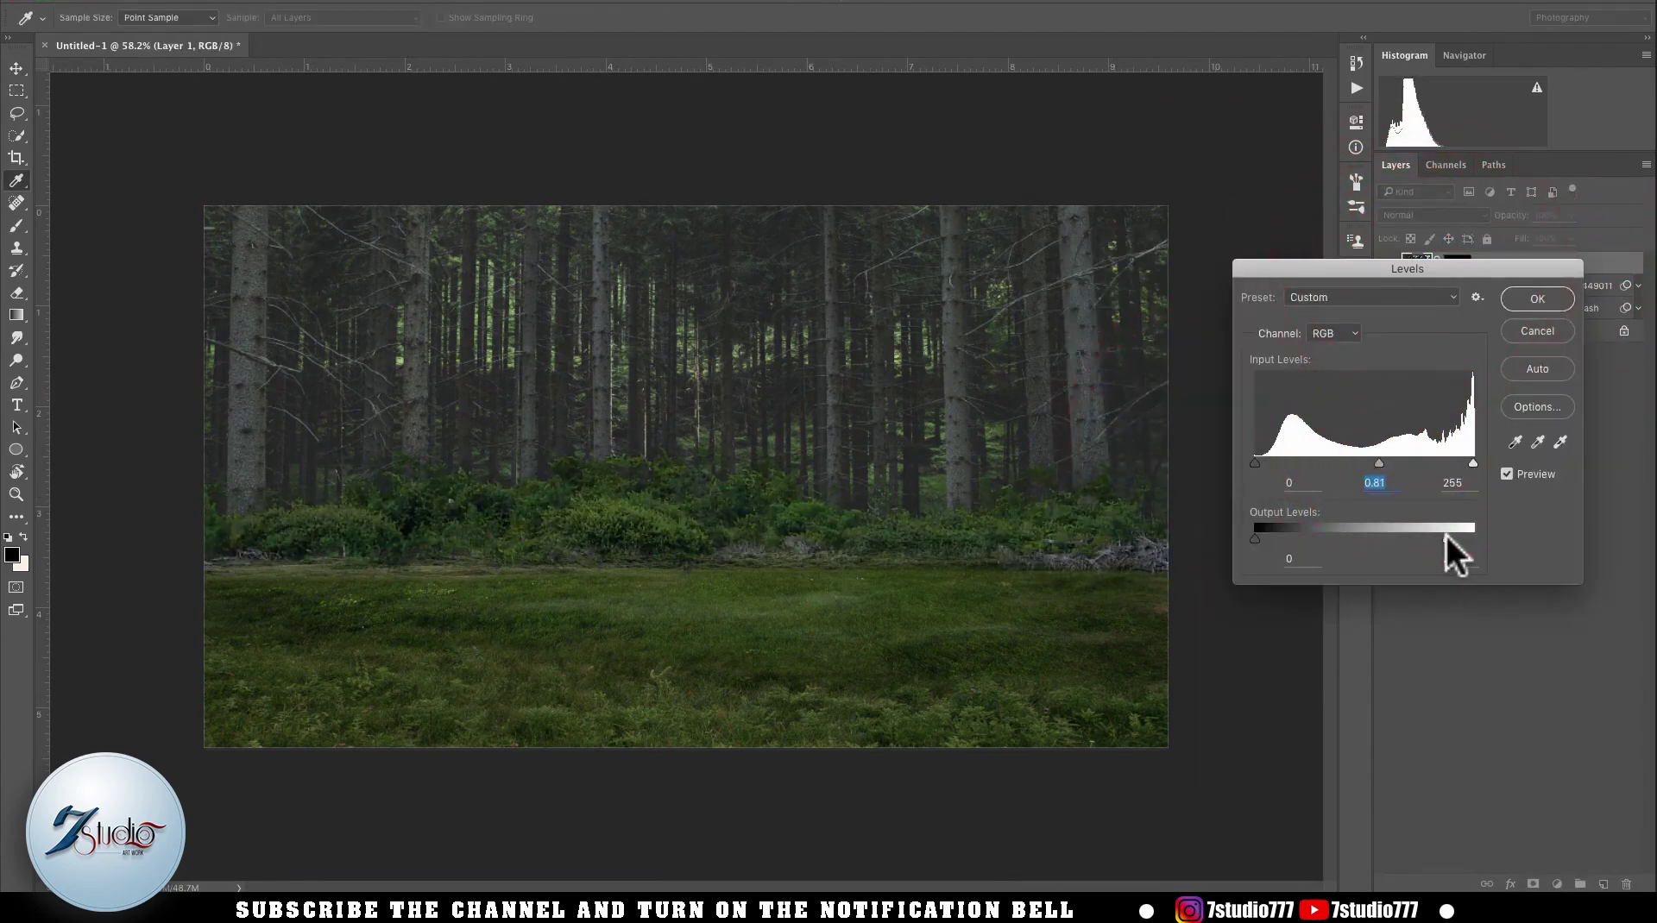
left_click_drag(1255, 538, 1271, 537)
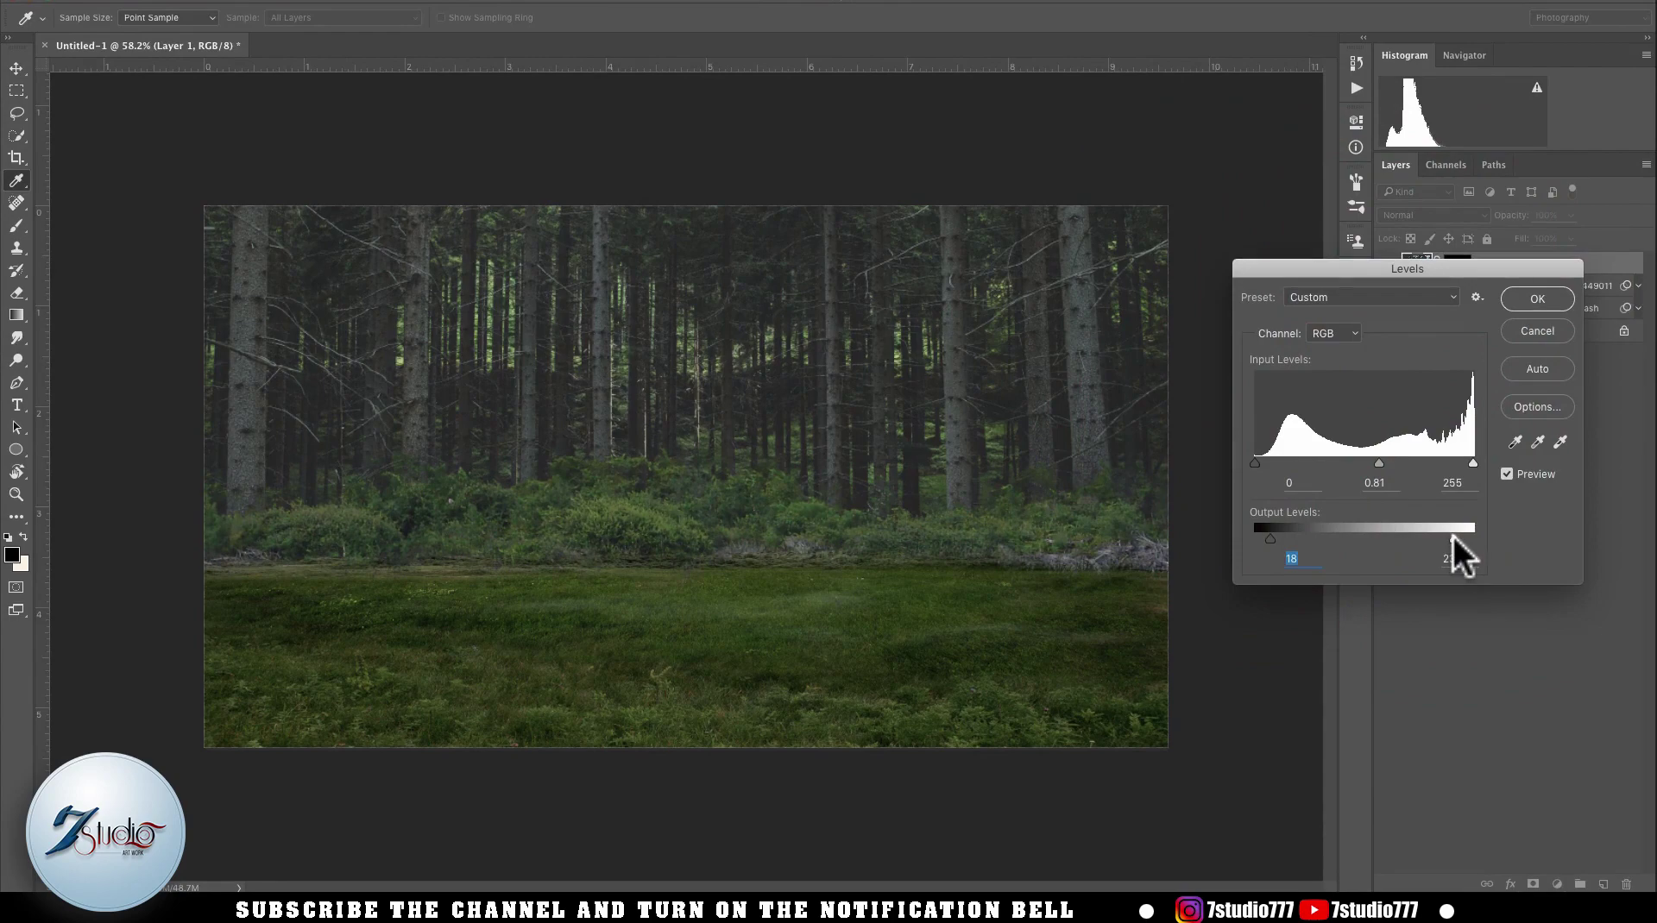
left_click(1537, 298)
- Paste a merged copy of the whole canvas as a new top layer and convert it to a smart object
scroll(1165, 436, "up", 1)
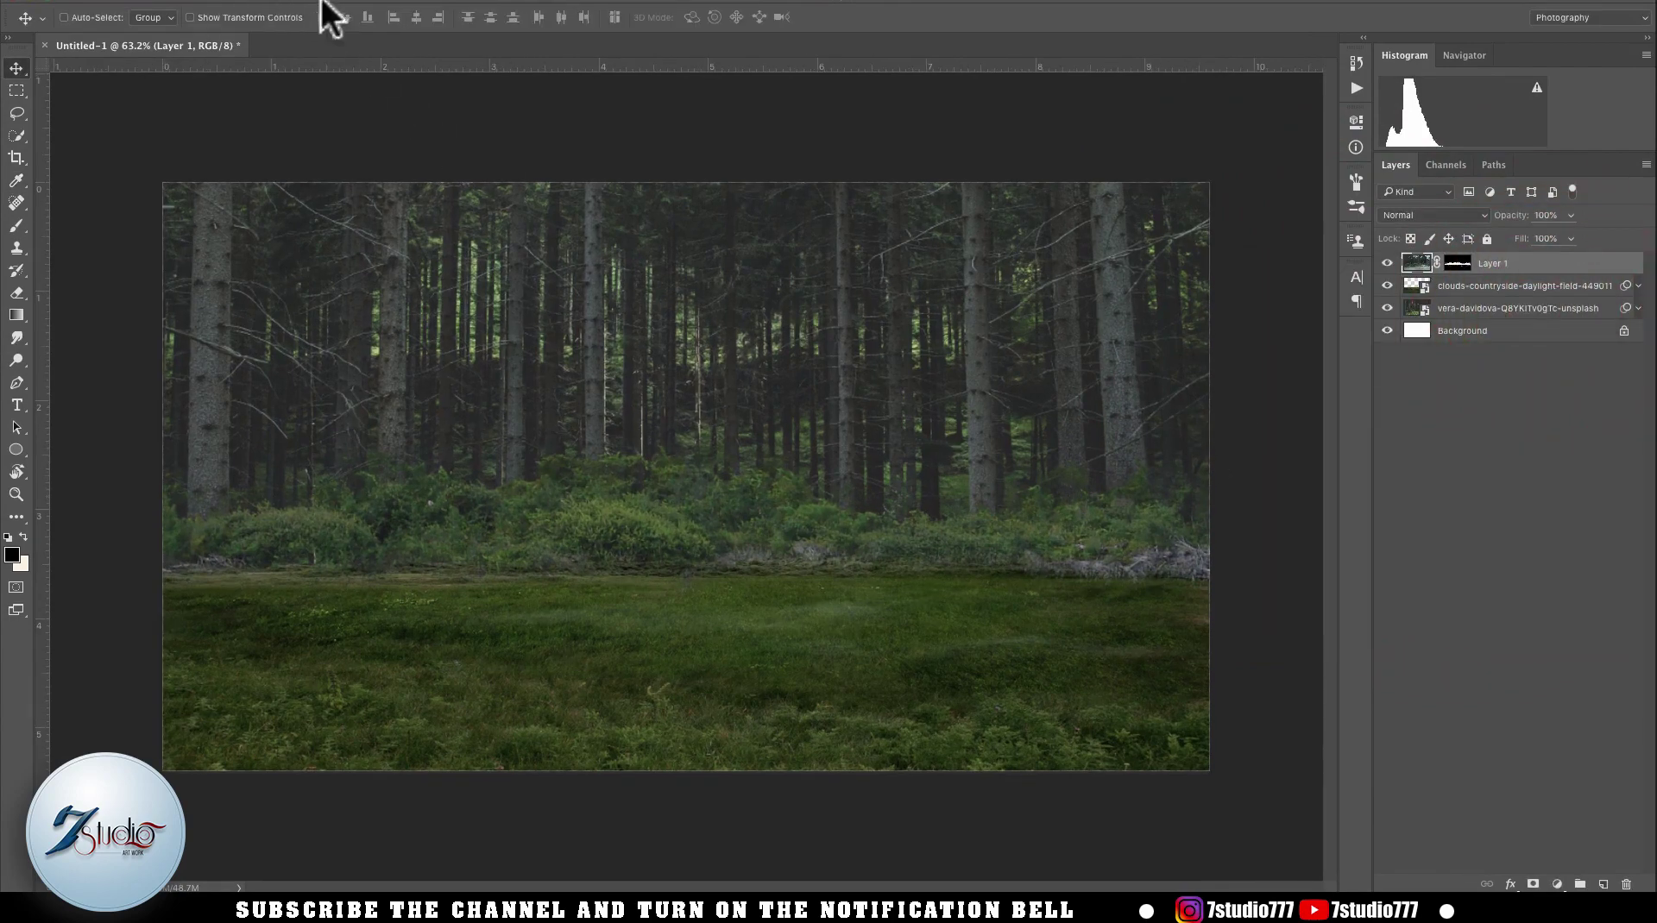
left_click(390, 1)
left_click(399, 5)
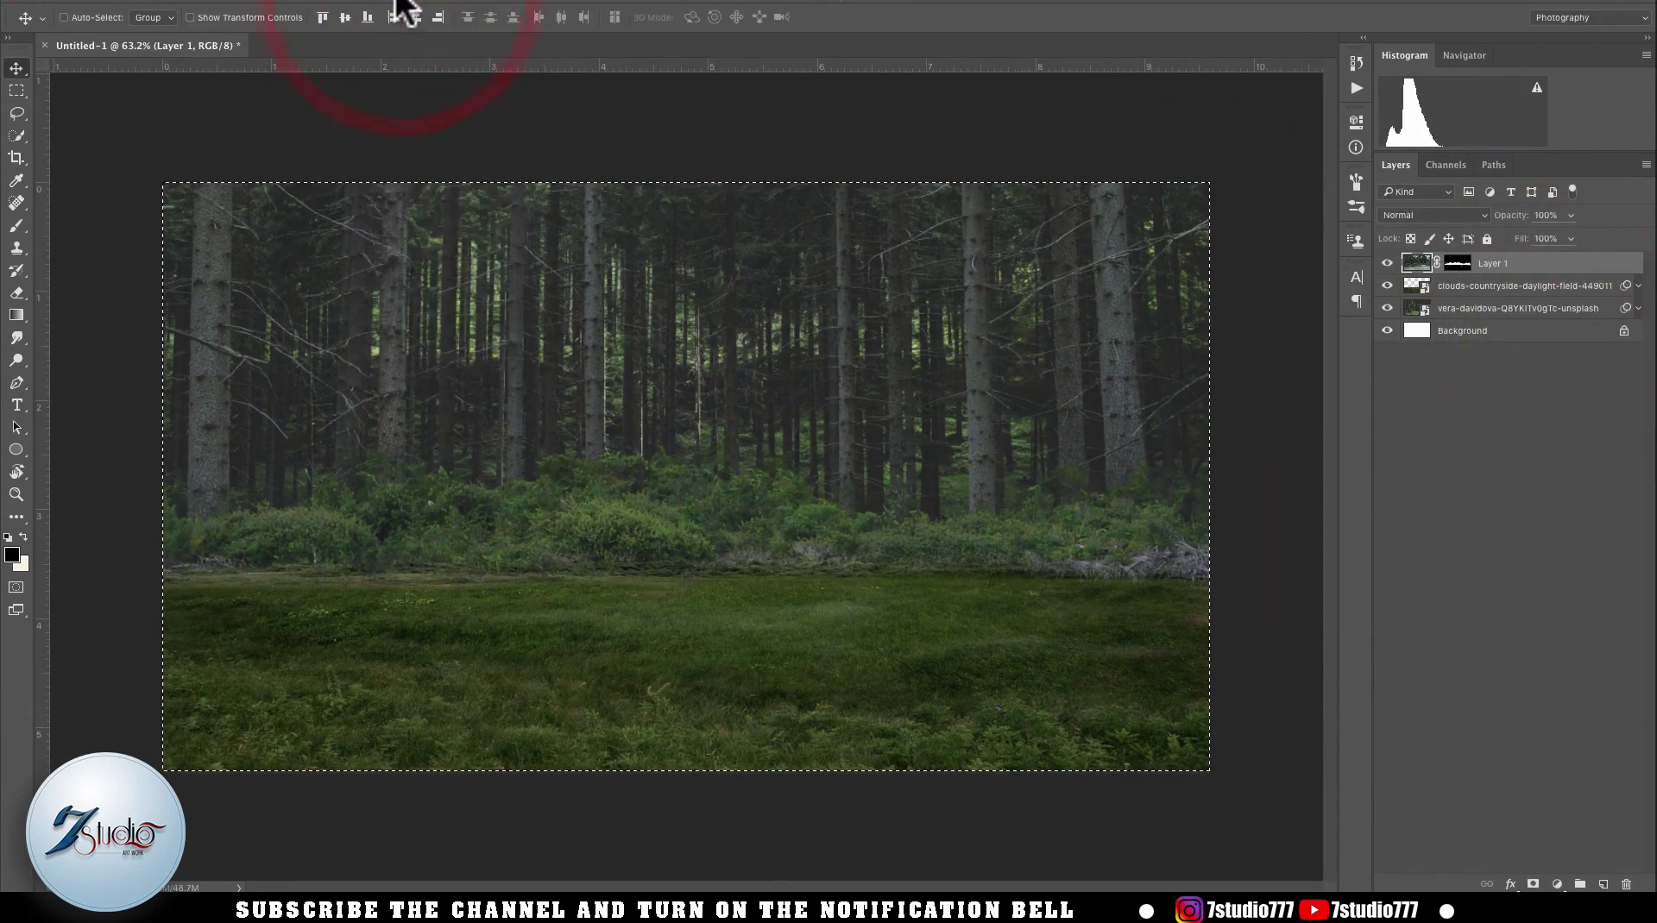
left_click(229, 1)
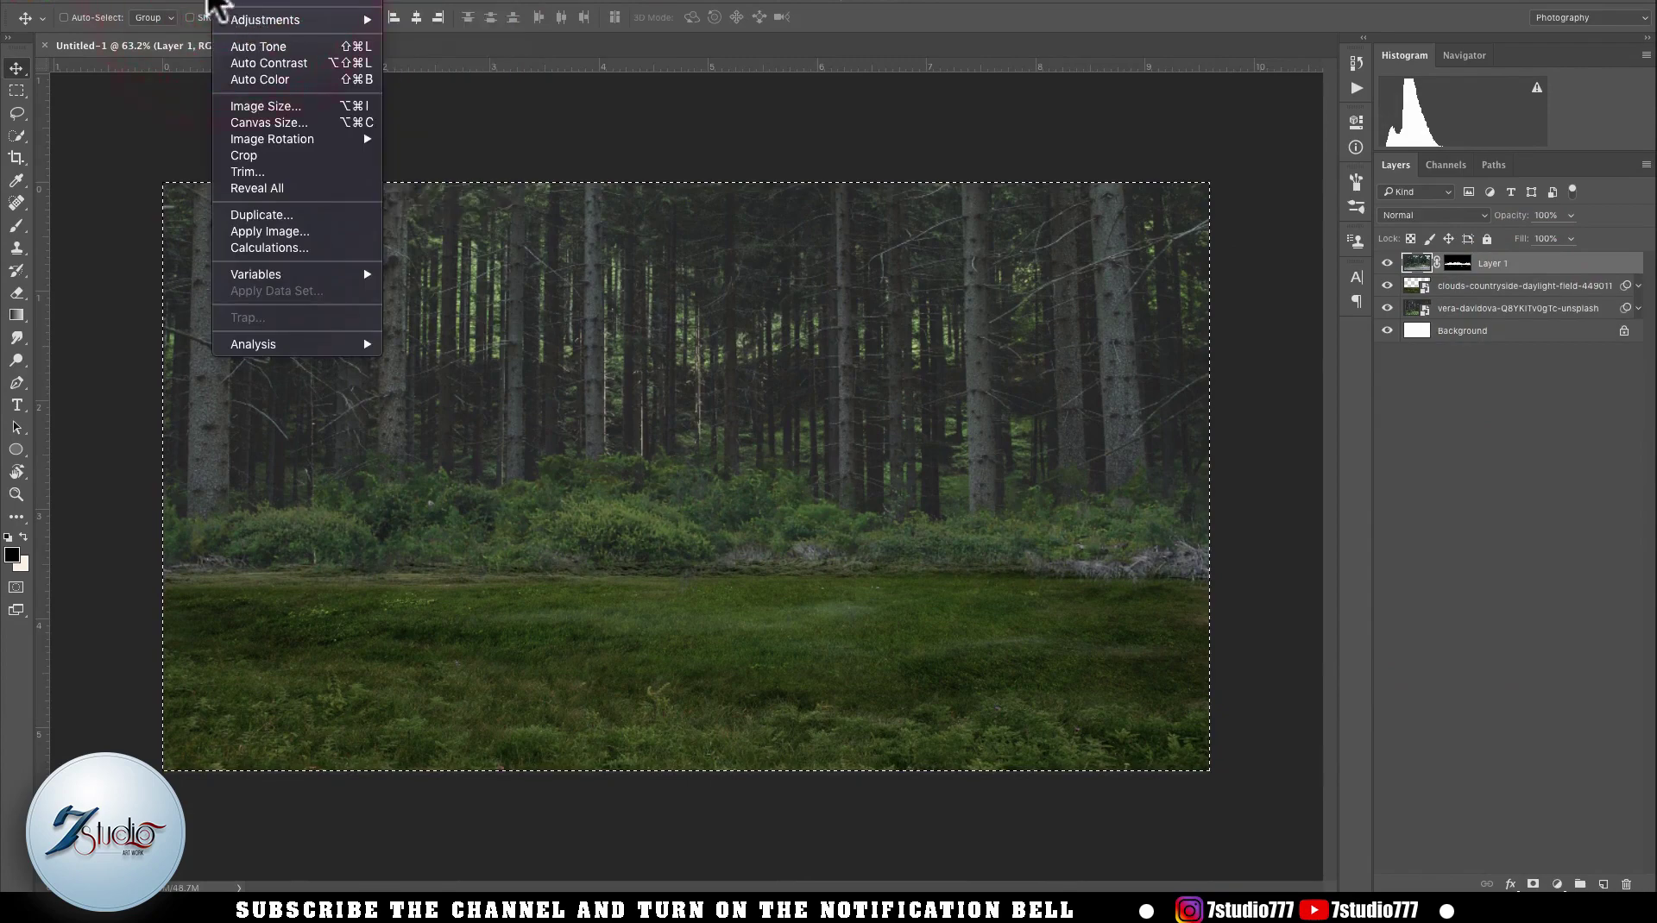
mouse_move(196, 3)
left_click(230, 112)
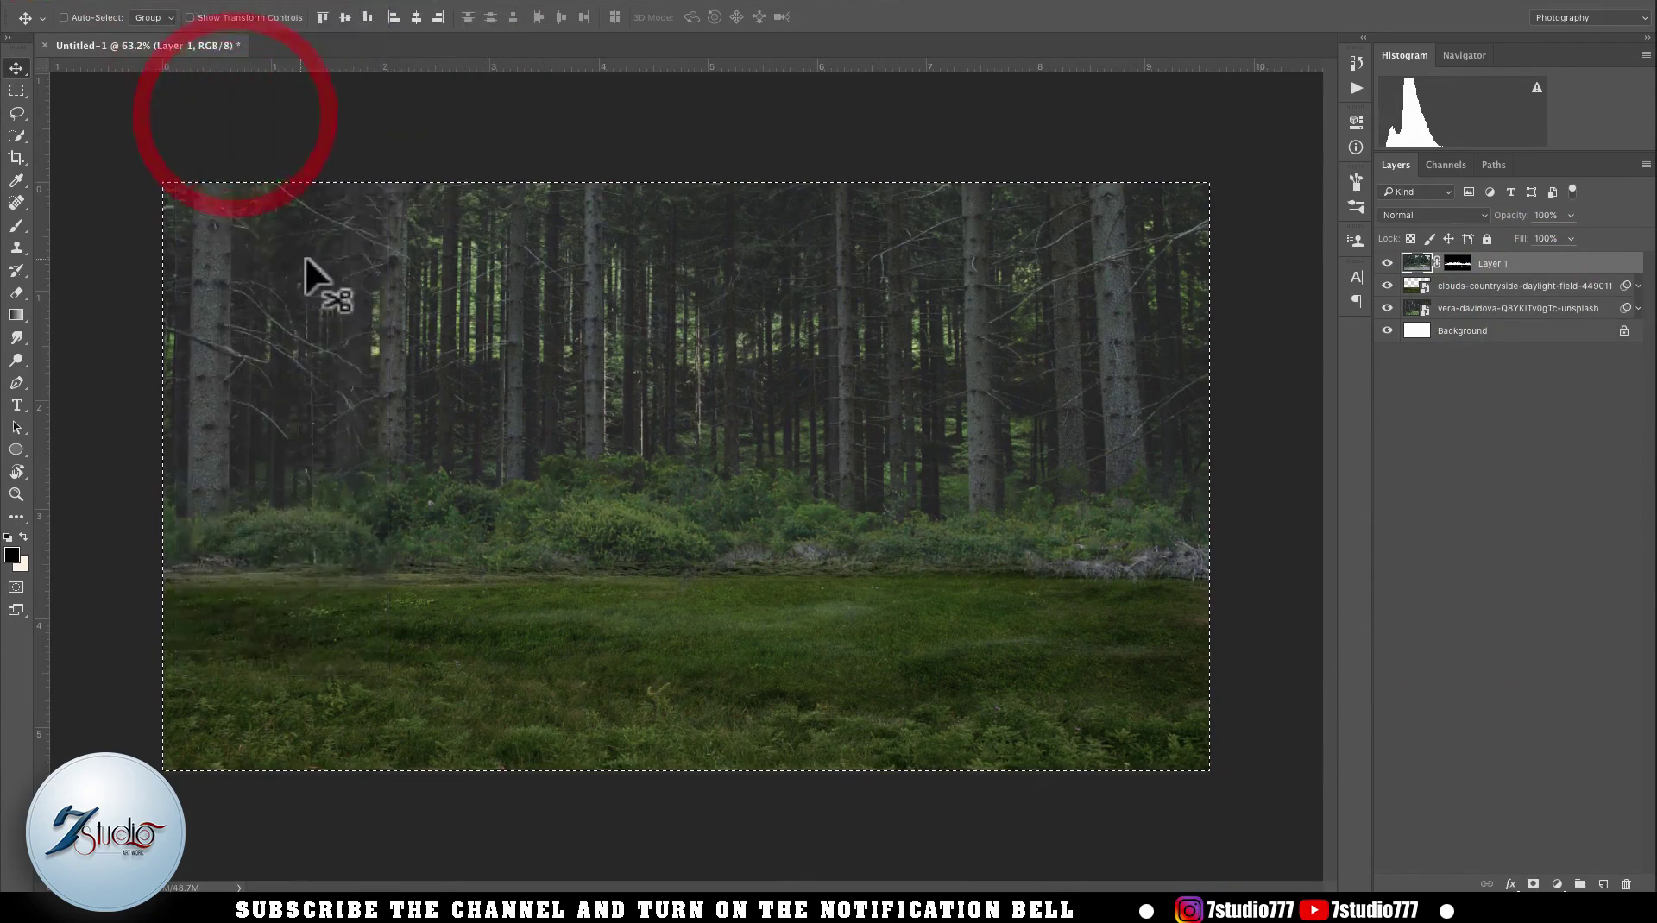
left_click(220, 2)
mouse_move(190, 5)
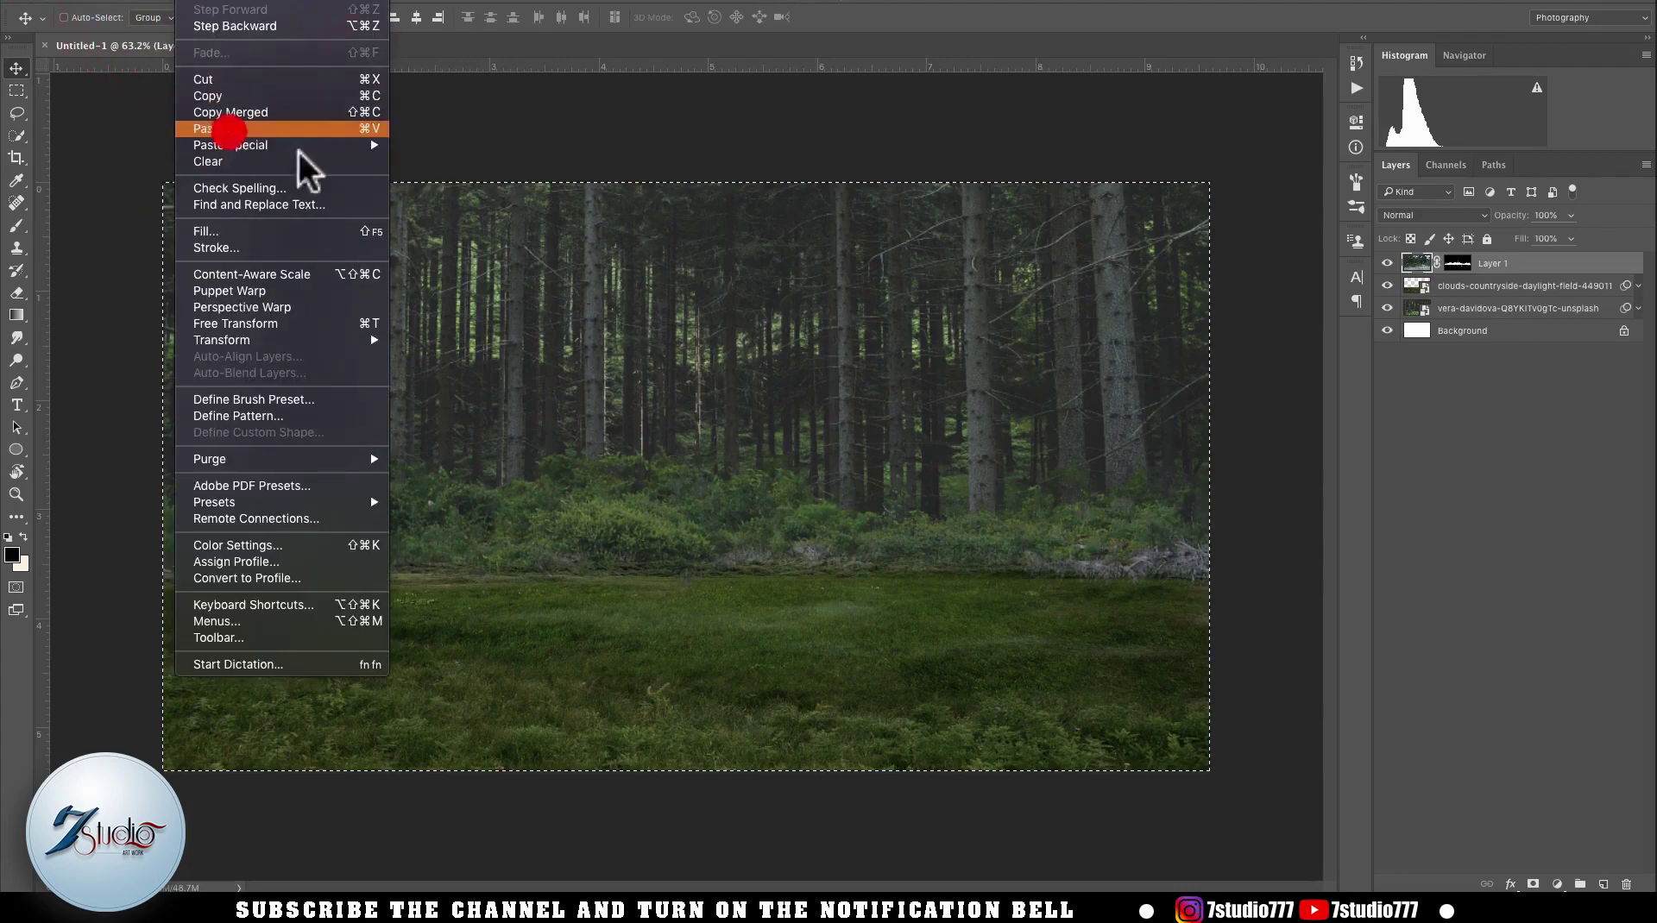
left_click(228, 129)
right_click(1510, 263)
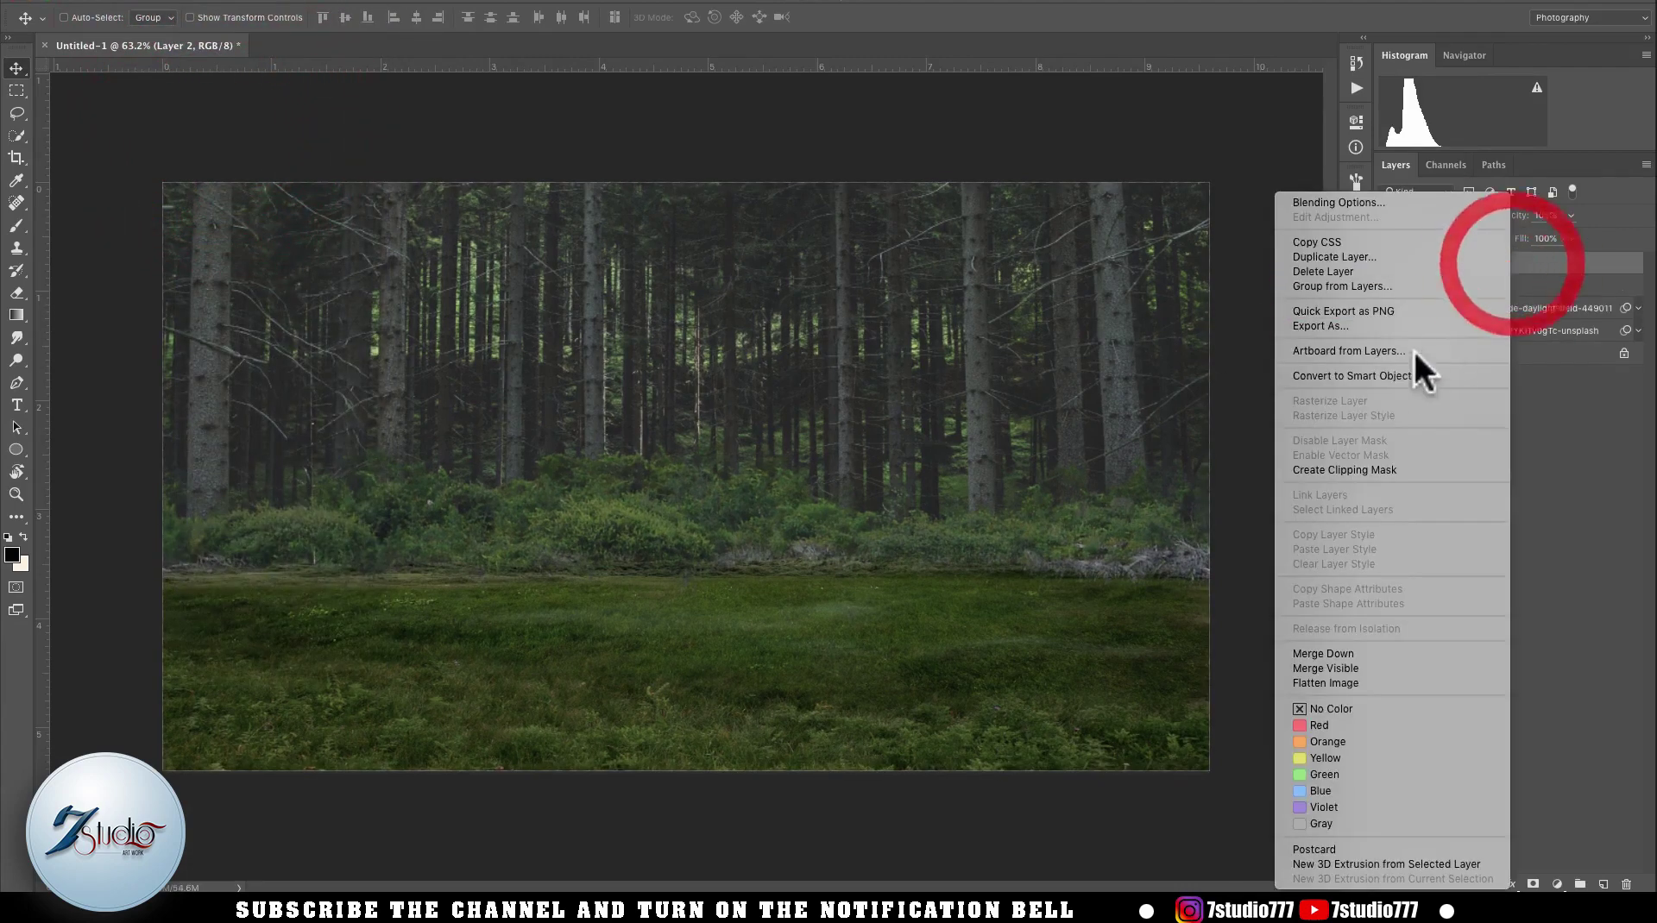
left_click(1390, 369)
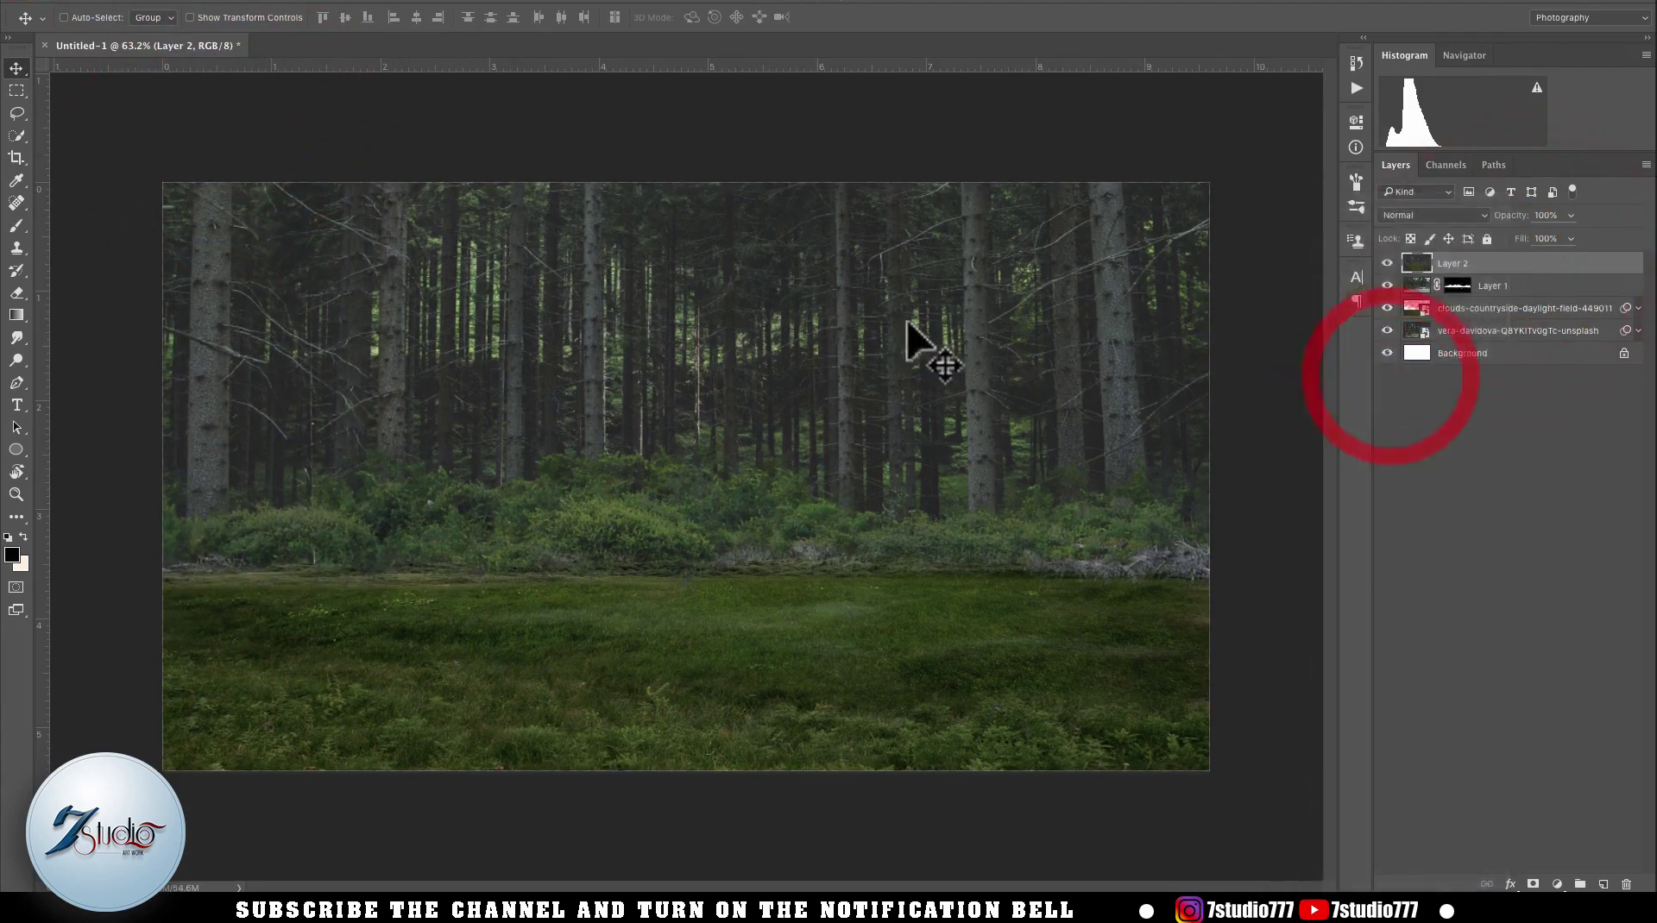
- Apply an 11 px Tilt-Shift blur focused on the foreground grass, with Light Bokeh at 44% and a light range of 128 to 174
left_click(421, 3)
mouse_move(483, 194)
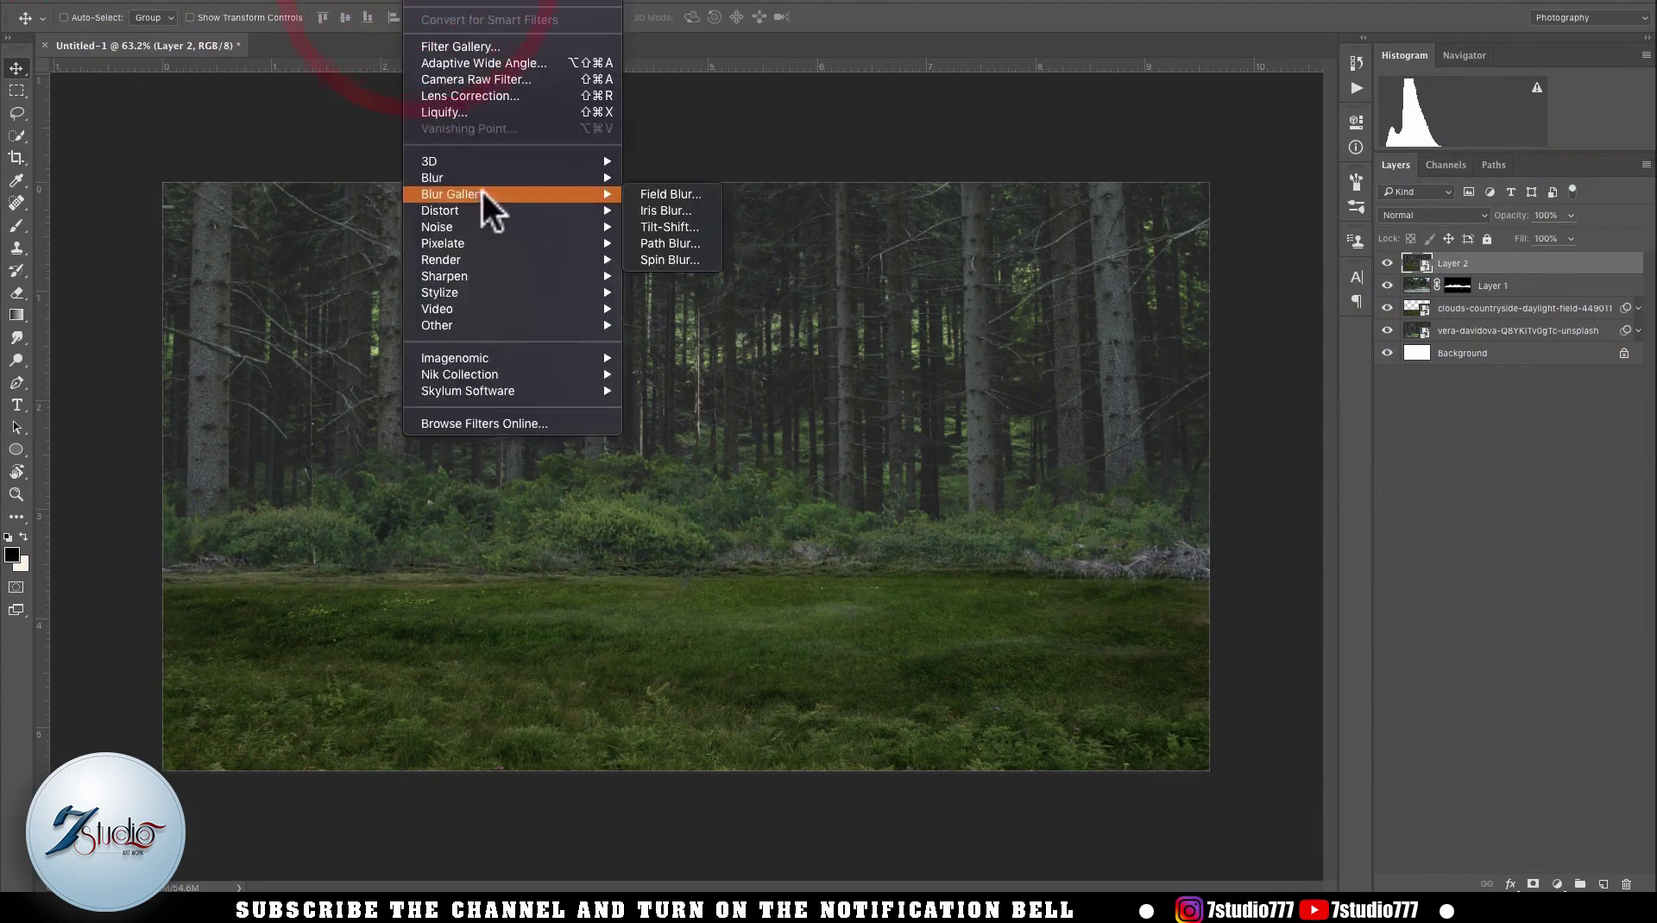
left_click(681, 225)
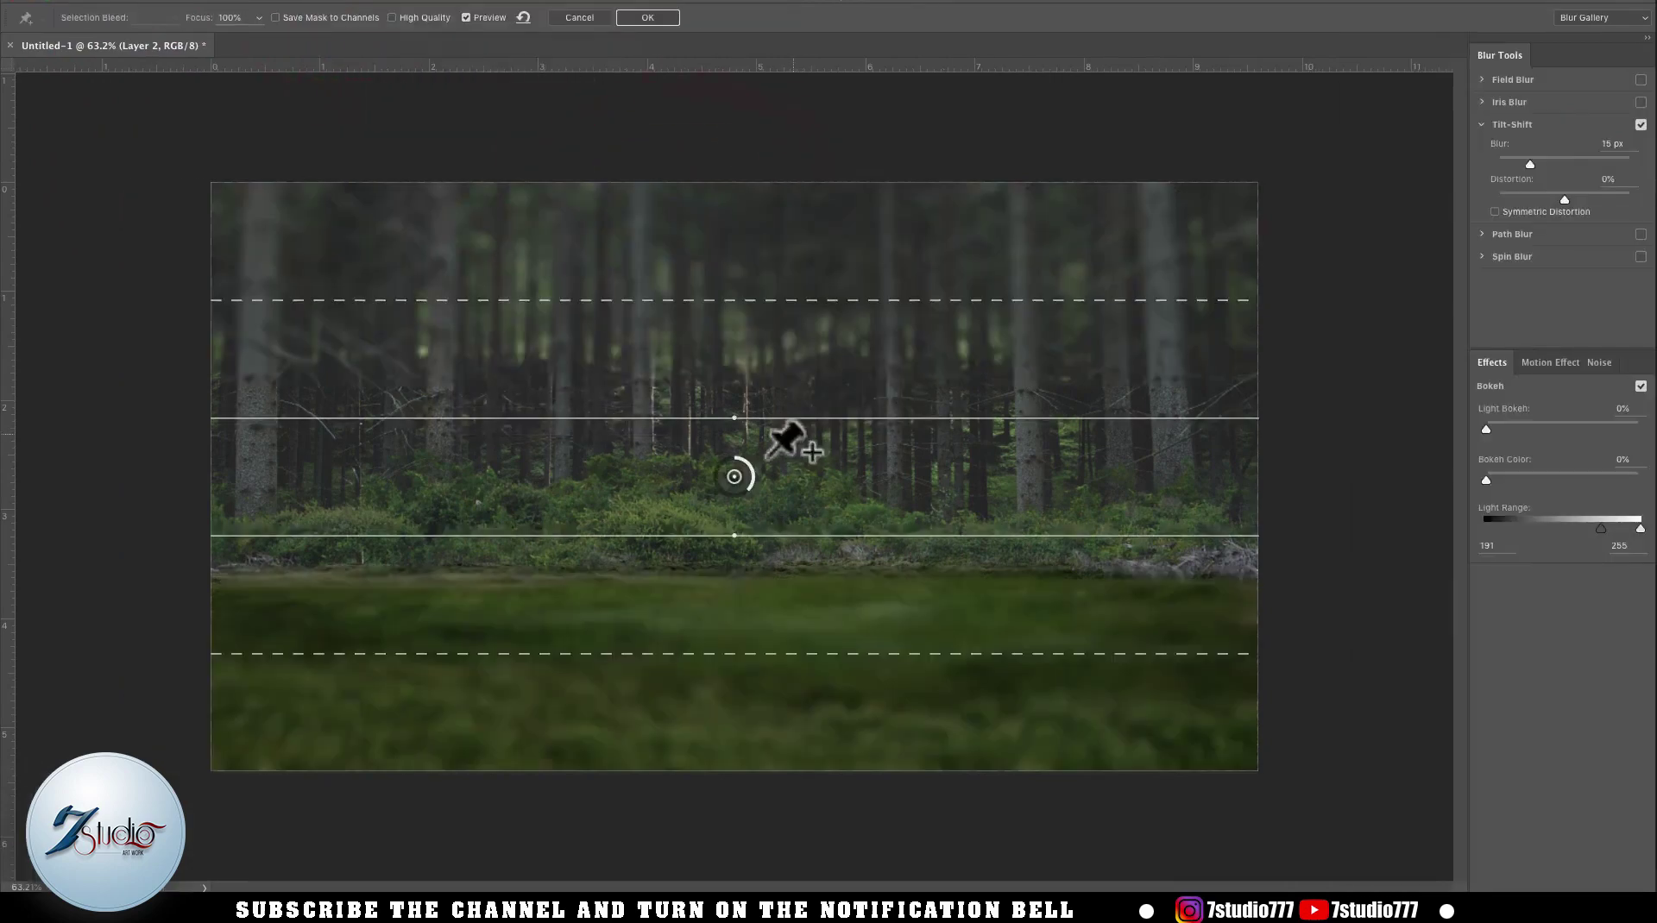
left_click_drag(734, 477, 732, 739)
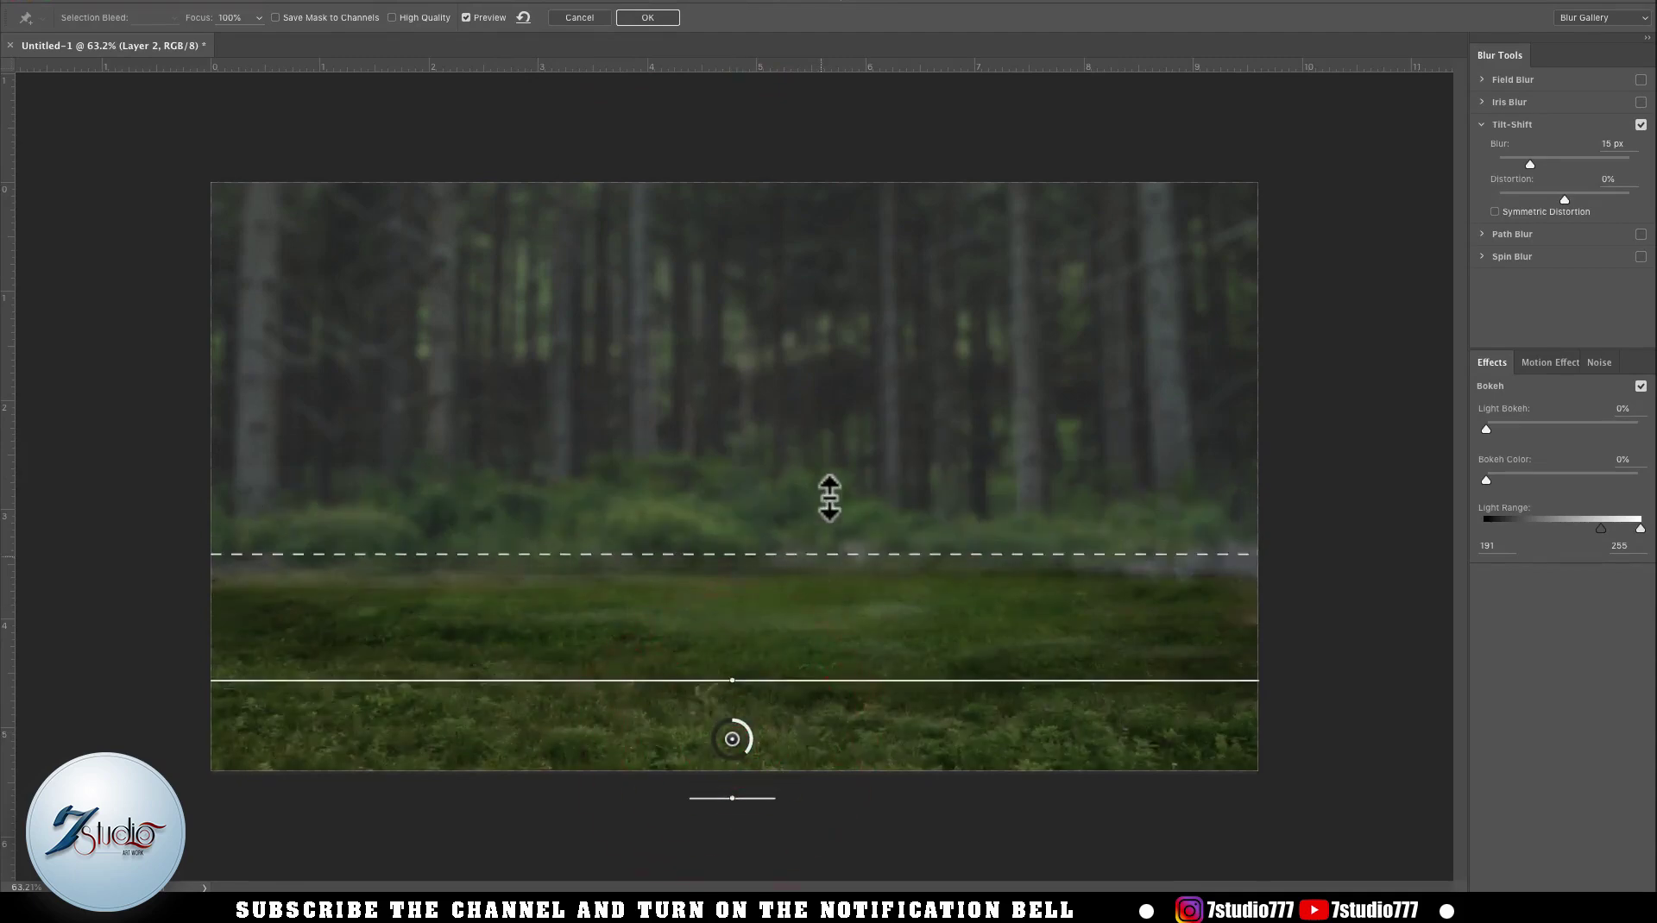
left_click_drag(847, 460, 845, 445)
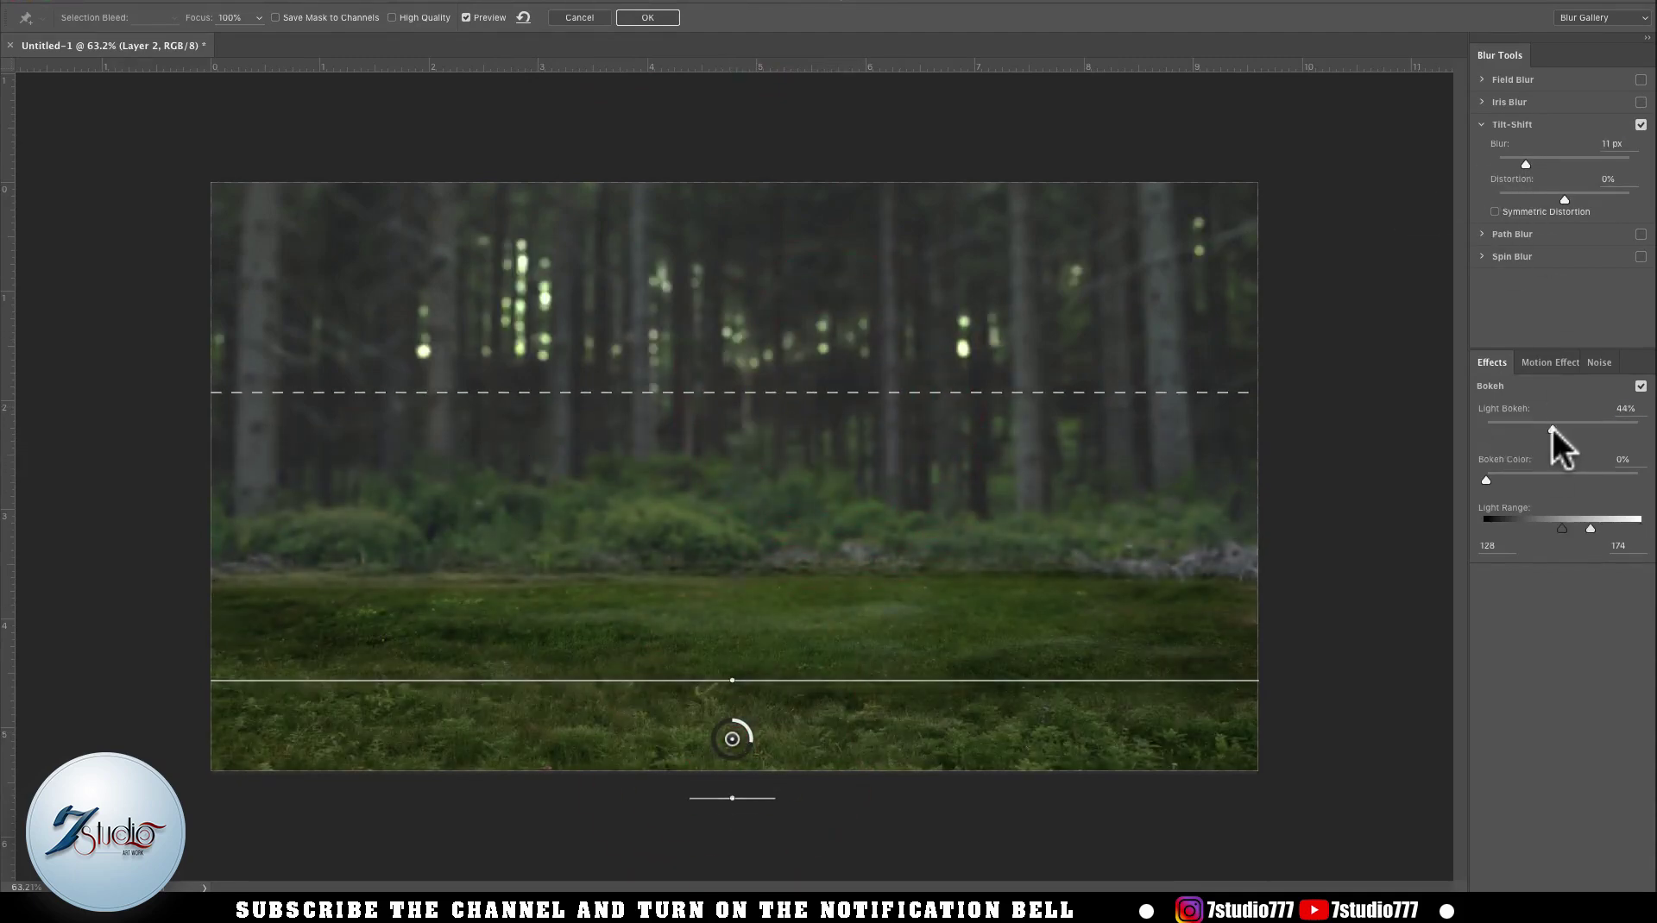
left_click(647, 17)
key("x")
left_click(1637, 263)
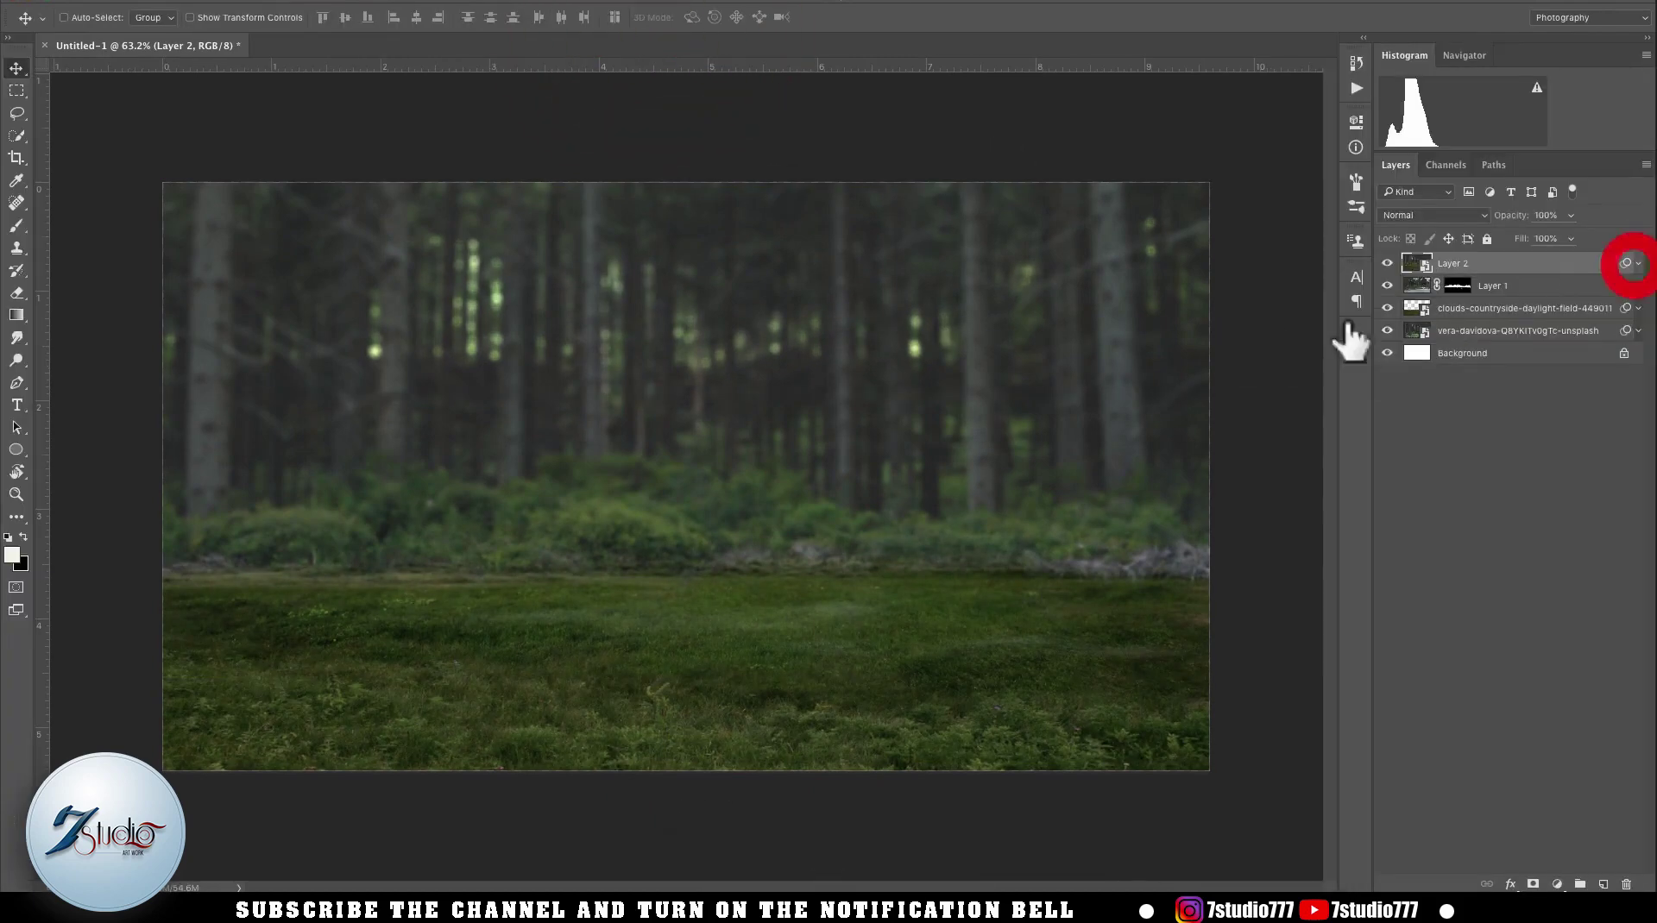
- Duplicate the blurred merged layer, set the copy's blend mode to Screen and hide it with a black layer mask
key("super")
key("super+j")
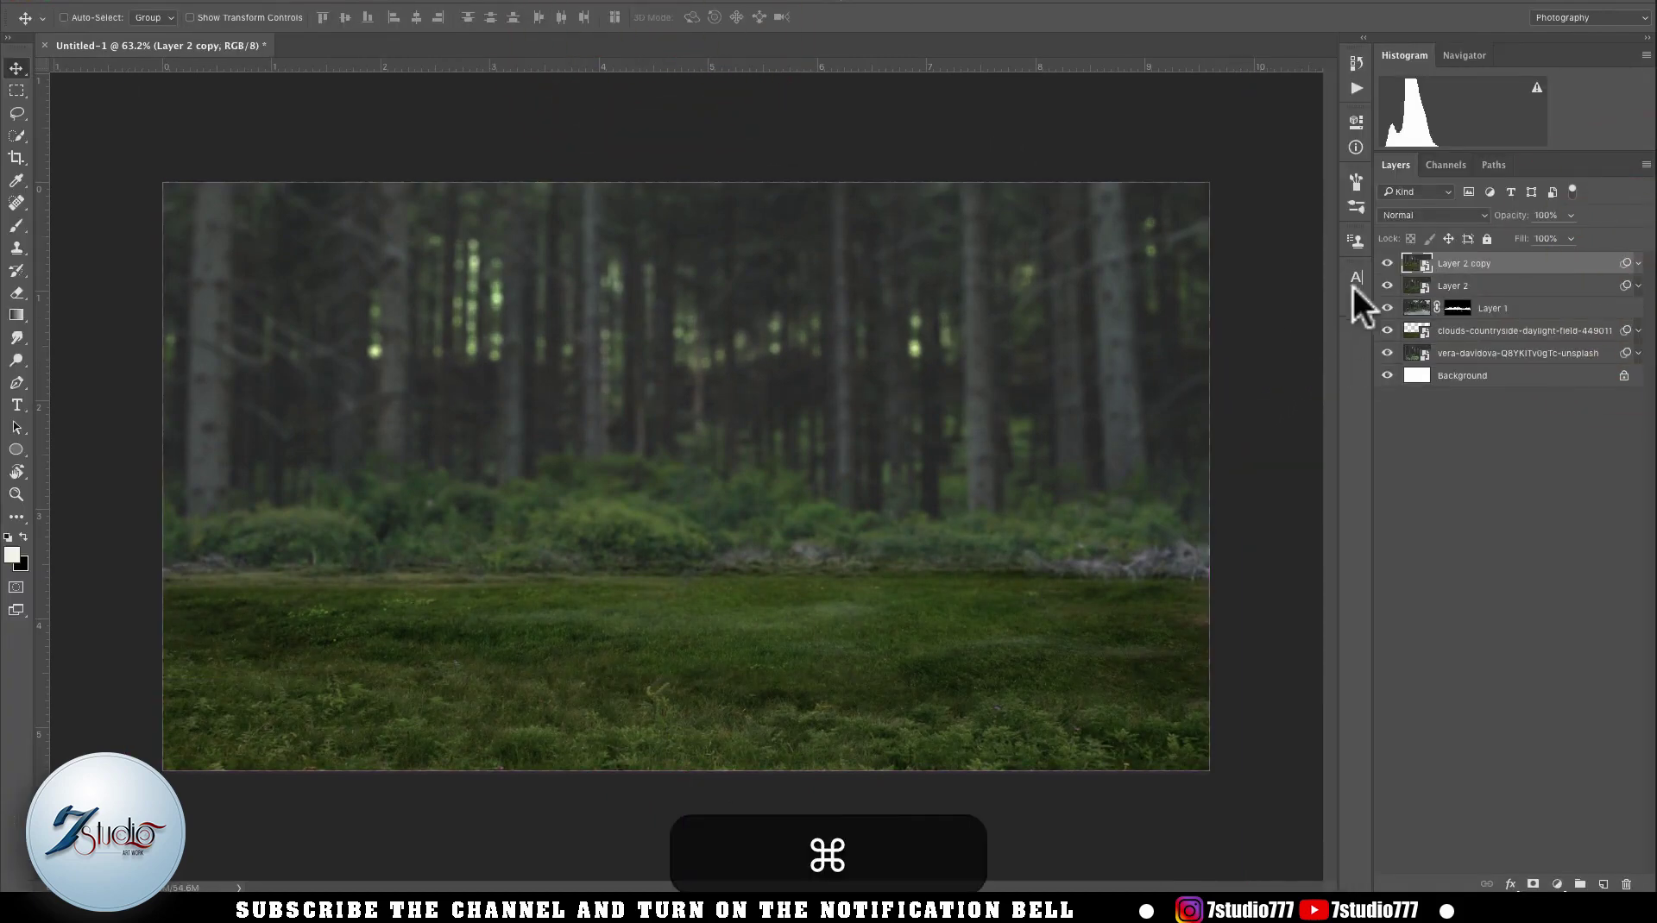
left_click(1433, 215)
left_click(1422, 338)
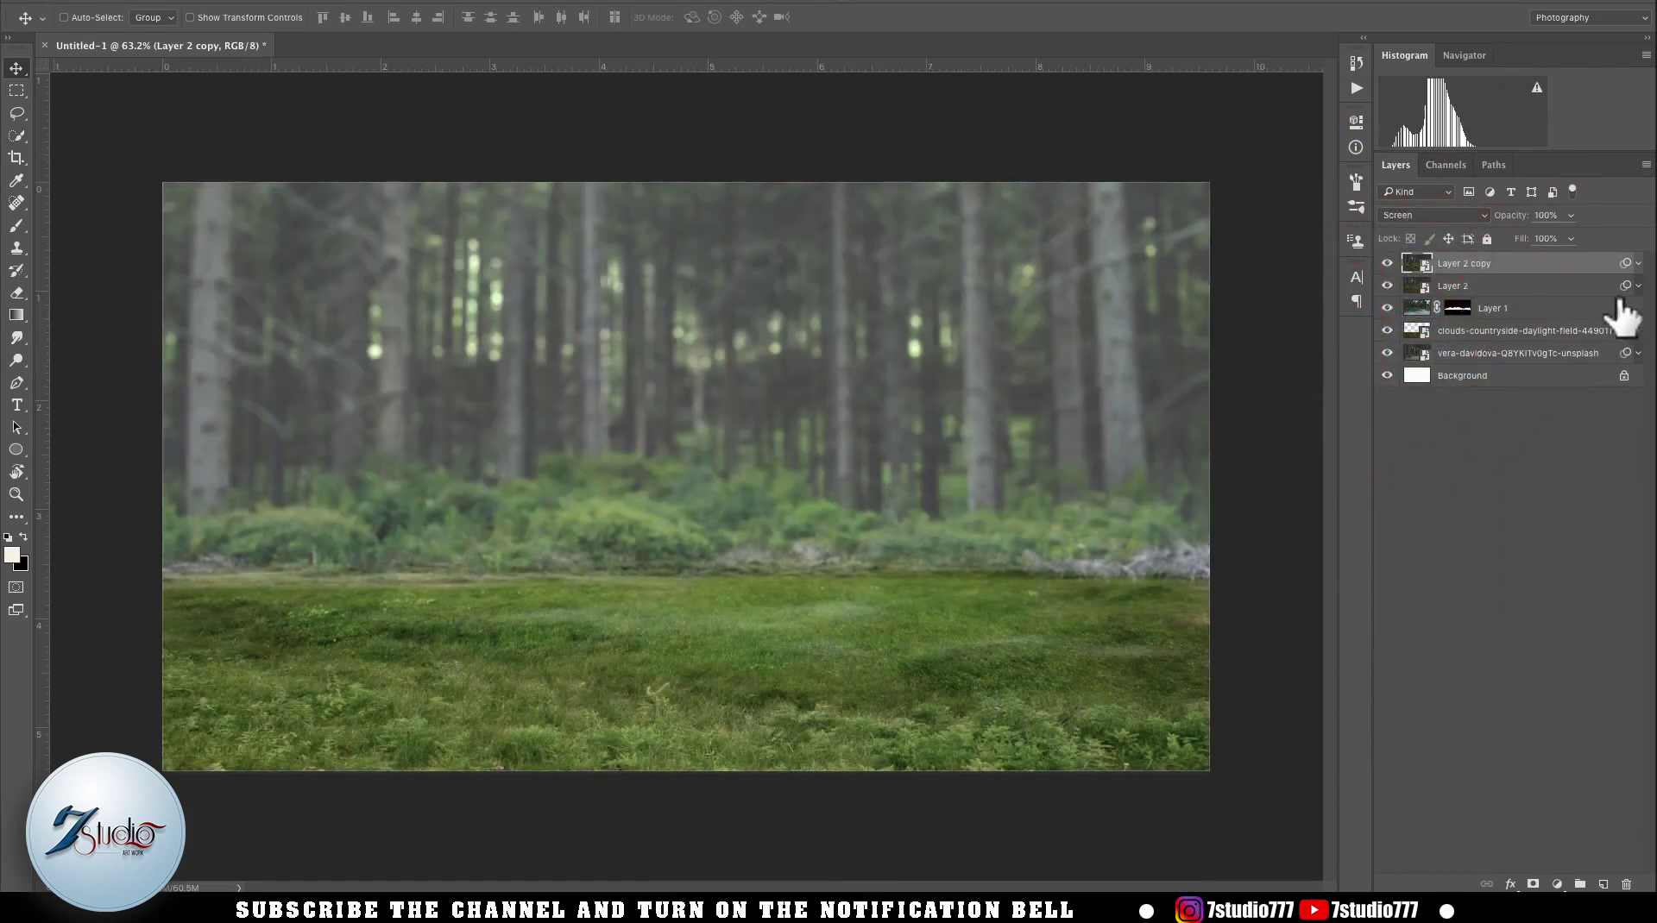
key("alt")
left_click(1533, 884, "alt")
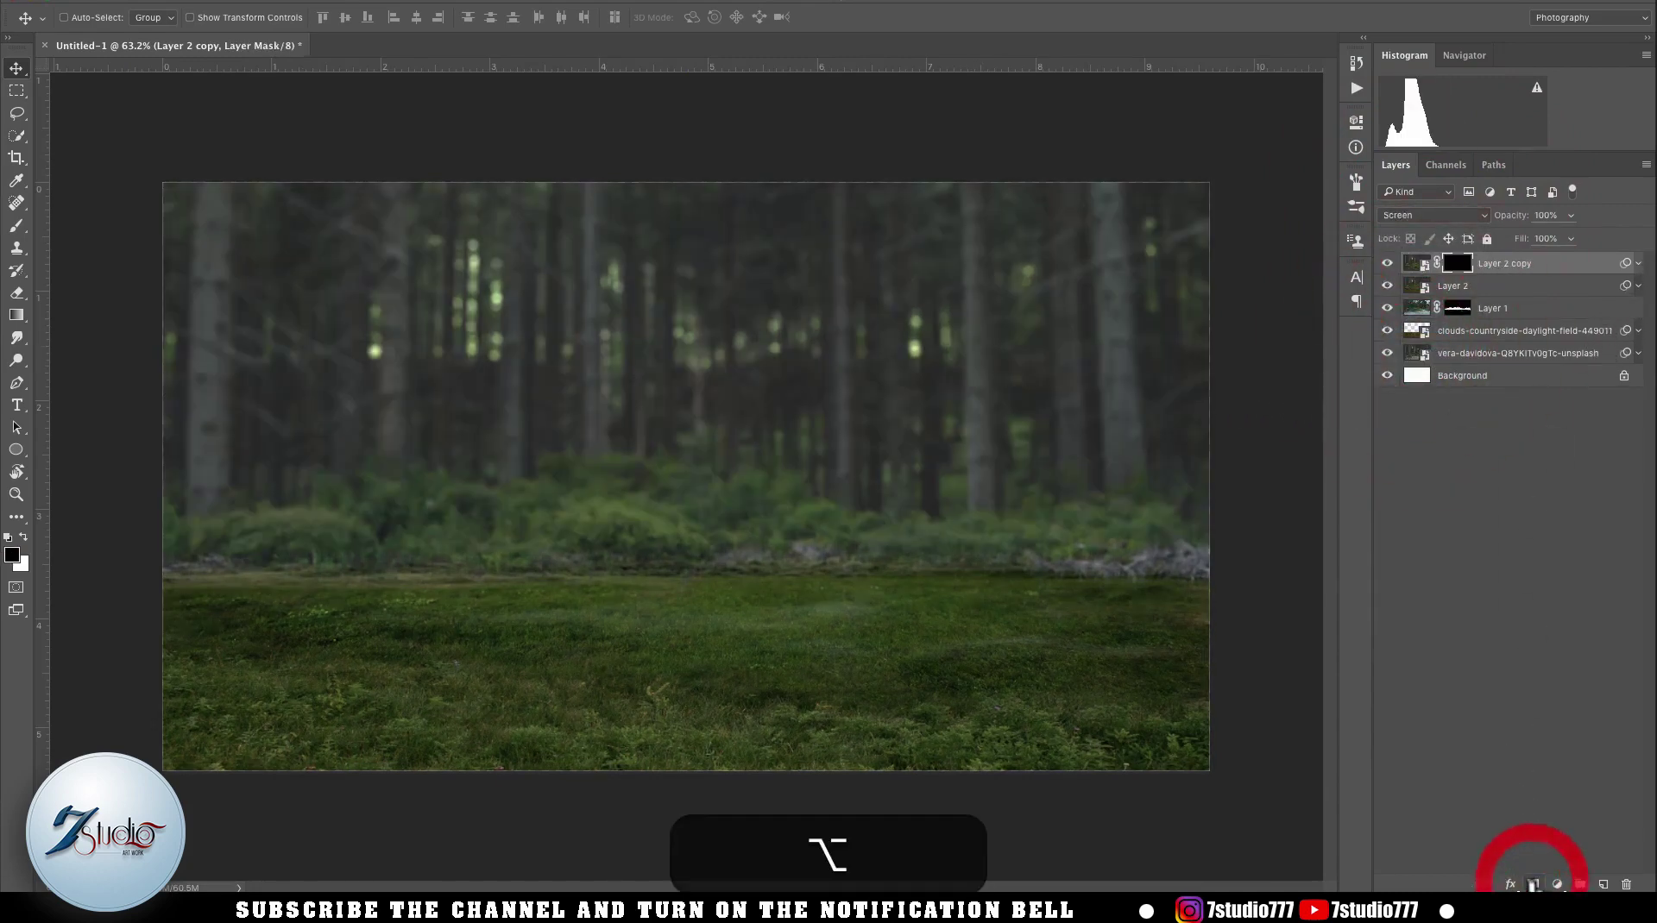
- Paint white on the Screen copy's mask with a large soft brush at 20% flow to lighten the forest and meadow
key("b")
left_click_drag(941, 466, 1098, 435)
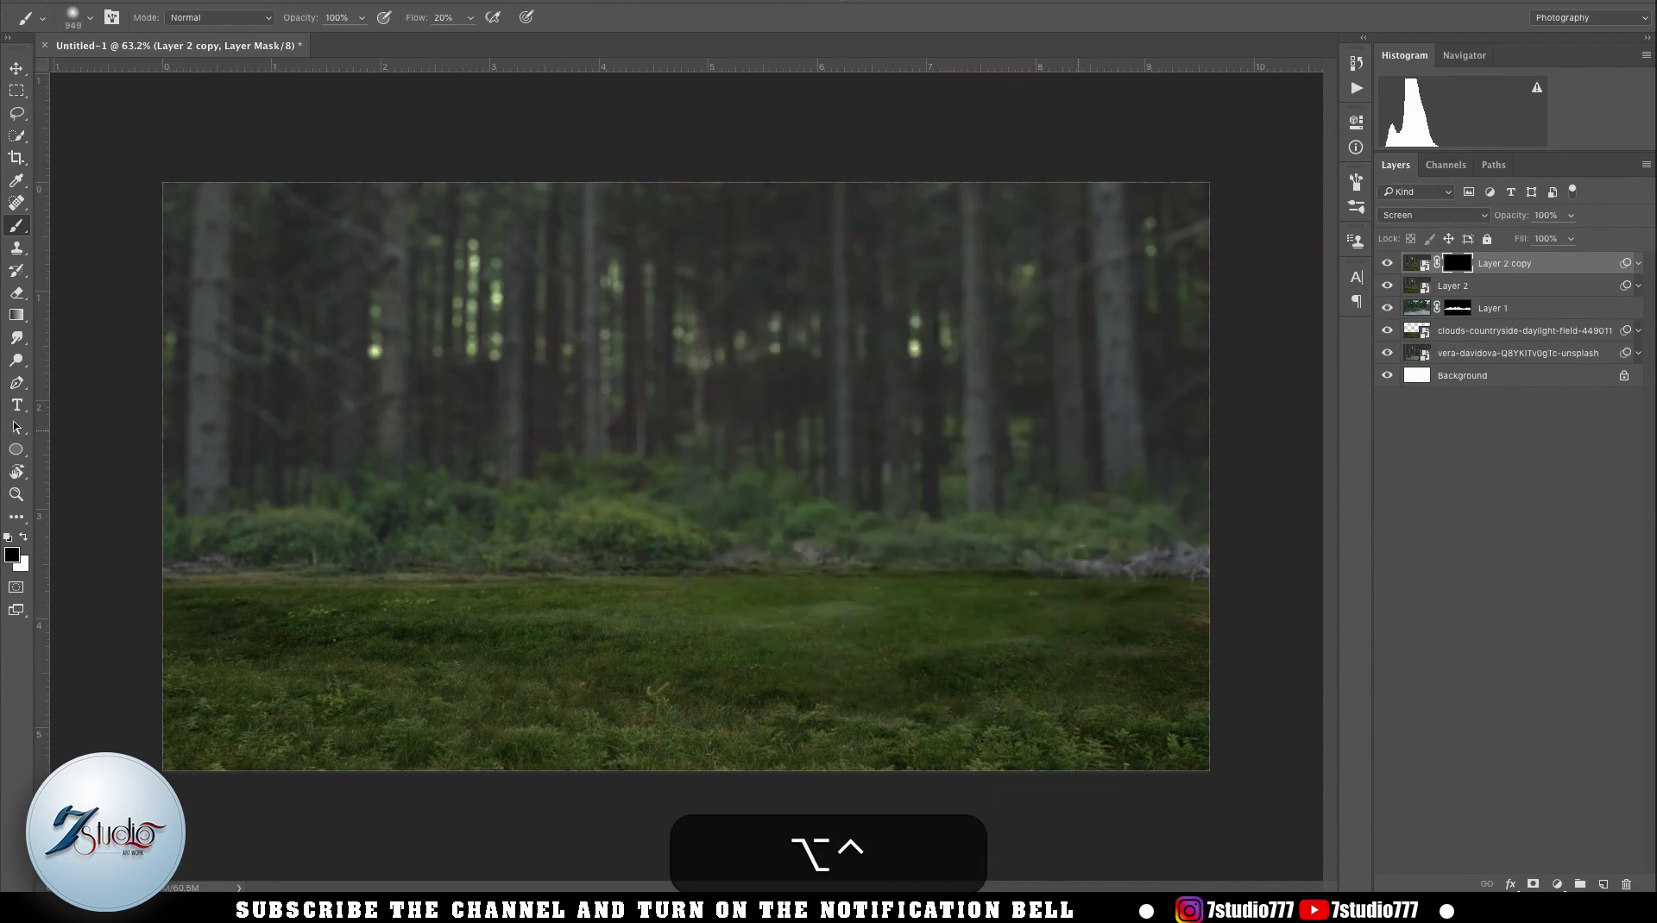
key("x")
mouse_move(1129, 340)
left_mouse_down()
mouse_move(949, 362)
mouse_move(699, 302)
left_mouse_up()
left_click_drag(1016, 538, 760, 579)
key("[")
left_click_drag(643, 596, 396, 612)
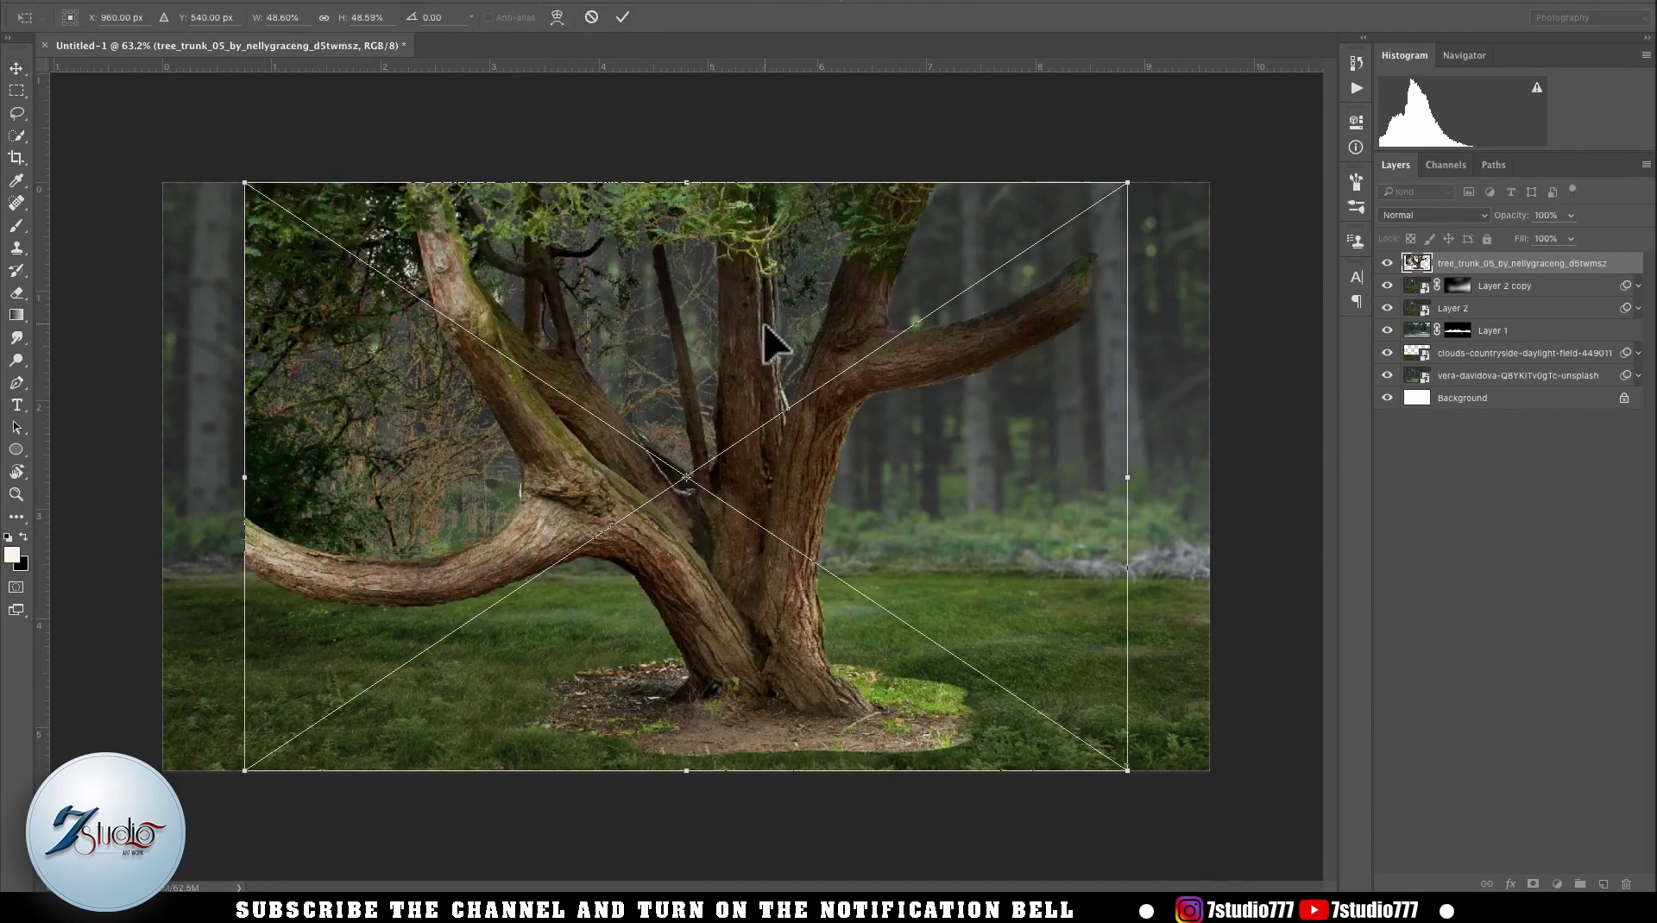
- Move the placed tree trunk to the left side of the scene, standing on the grass, and commit the placement
left_click_drag(882, 516, 426, 359)
key("Return")
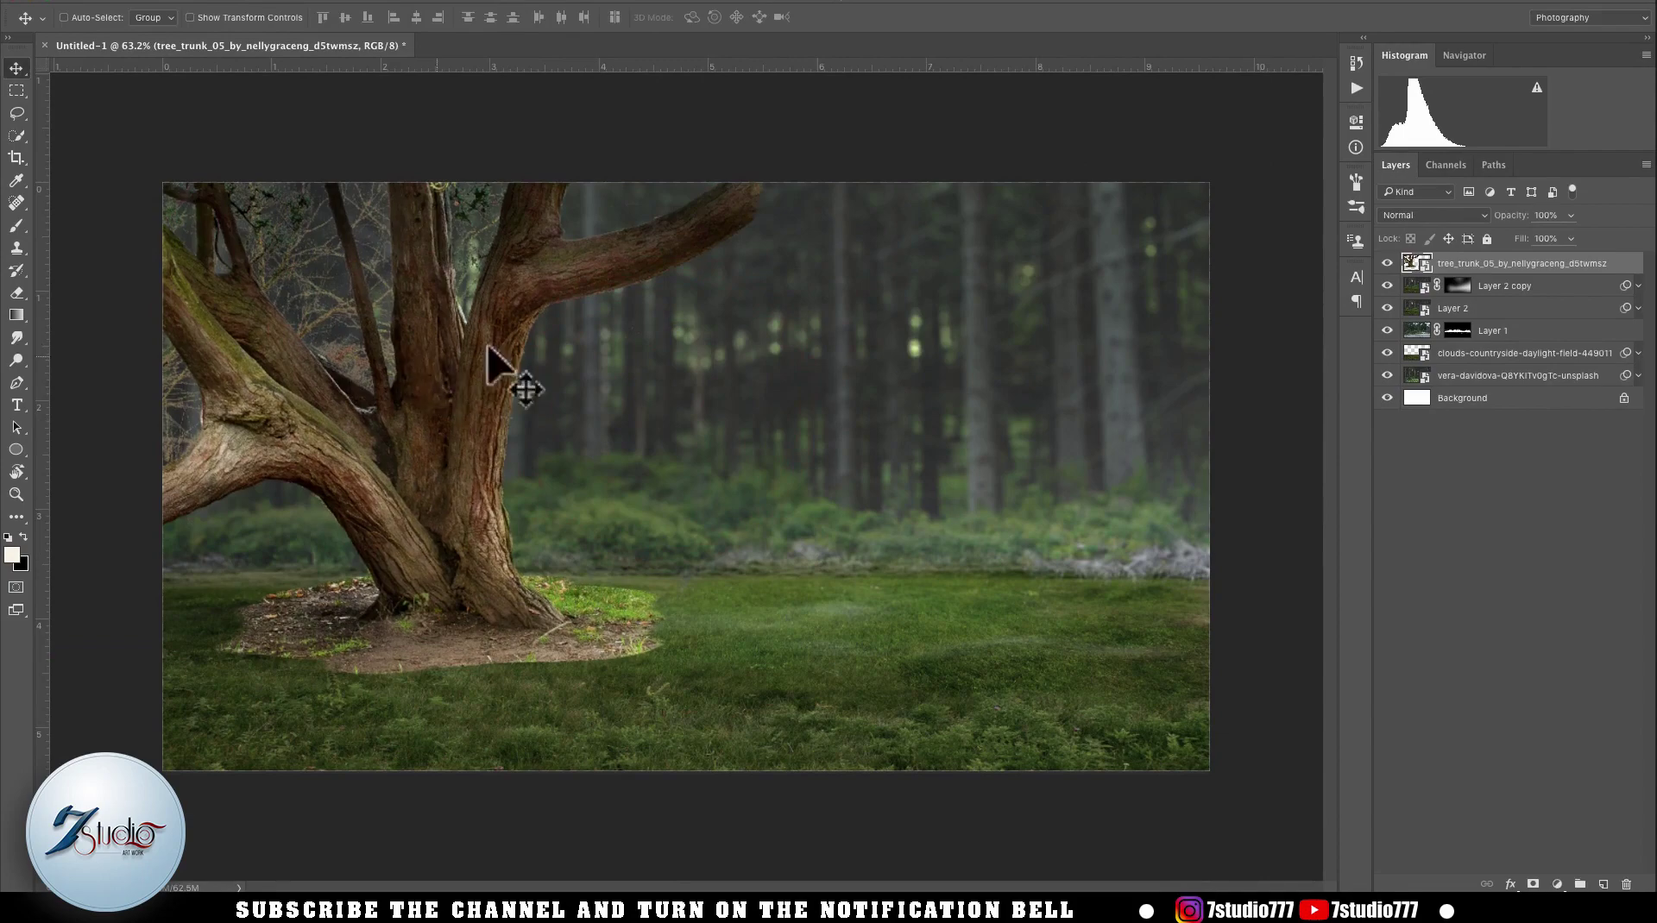
- Open the tree trunk smart object to view its source photo with the mask disabled, and close it again
double_click(1418, 264)
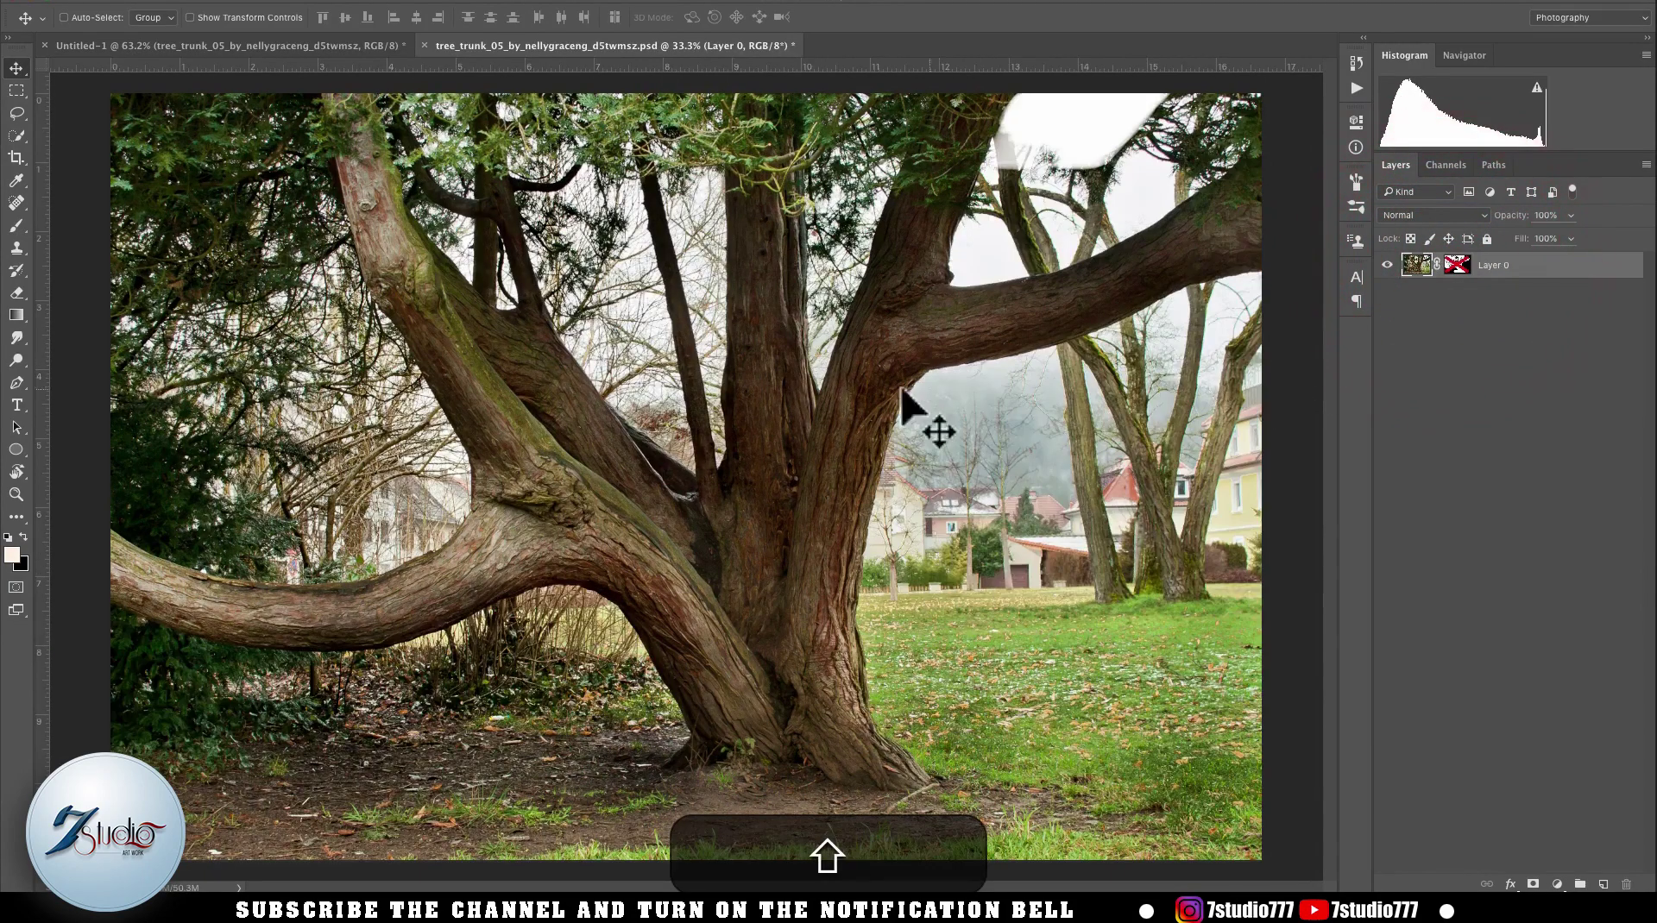
key("super+w")
left_click(774, 285)
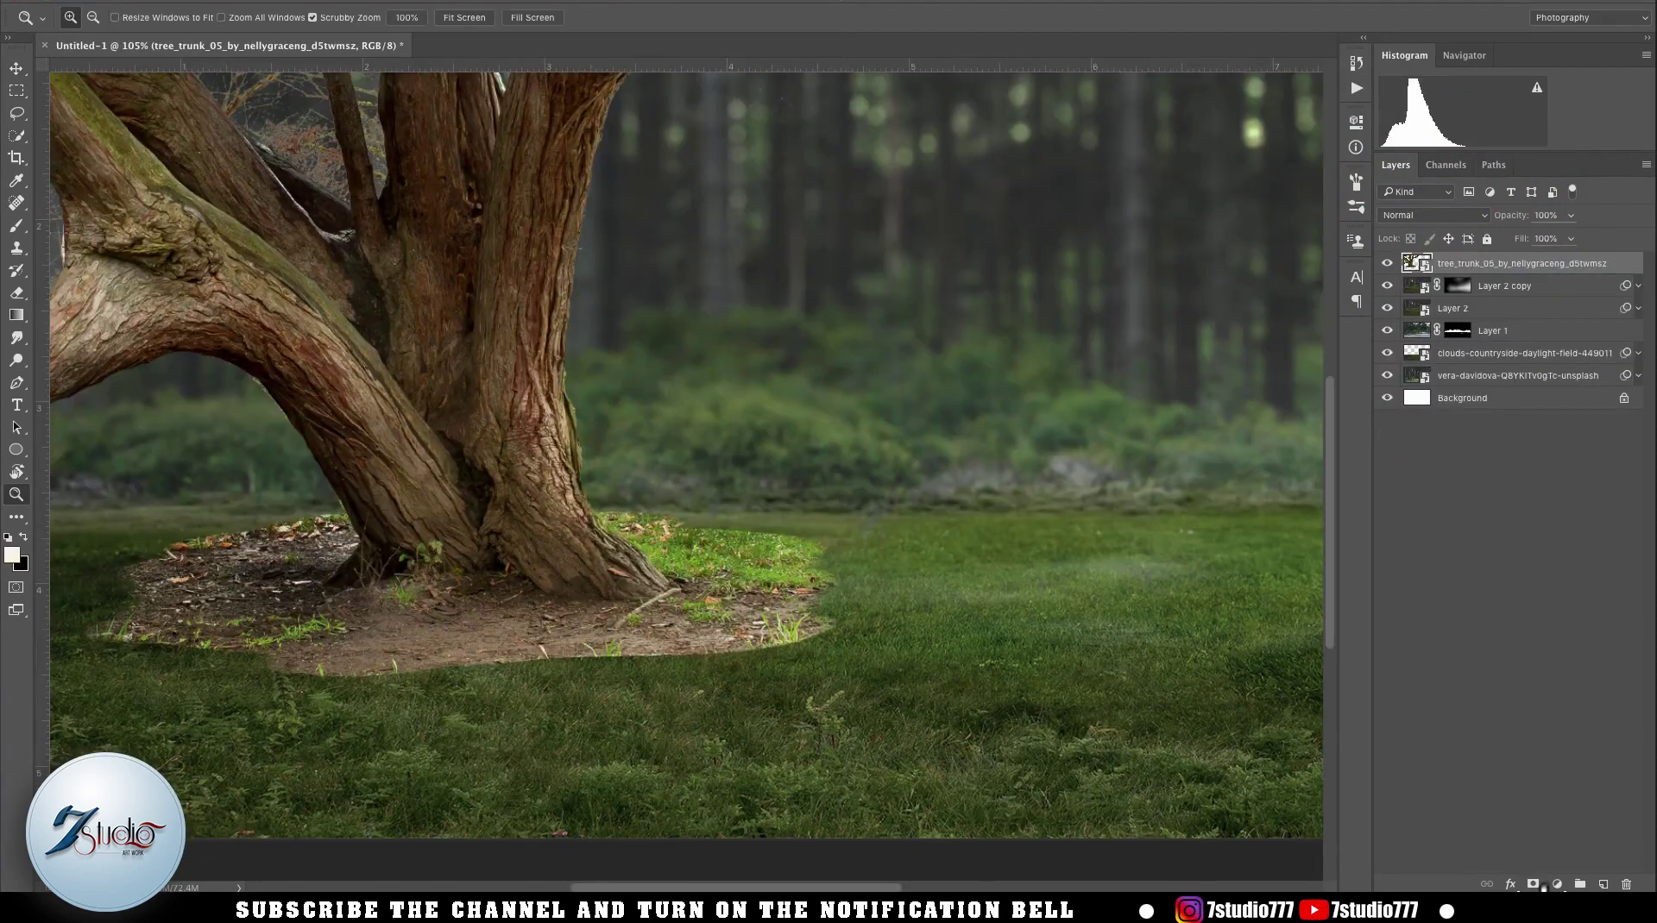
- Add a layer mask to the tree trunk and paint black with a soft brush to blend the soil around its base into the grass
left_click(1533, 882)
key("b")
key("x")
right_click(964, 536)
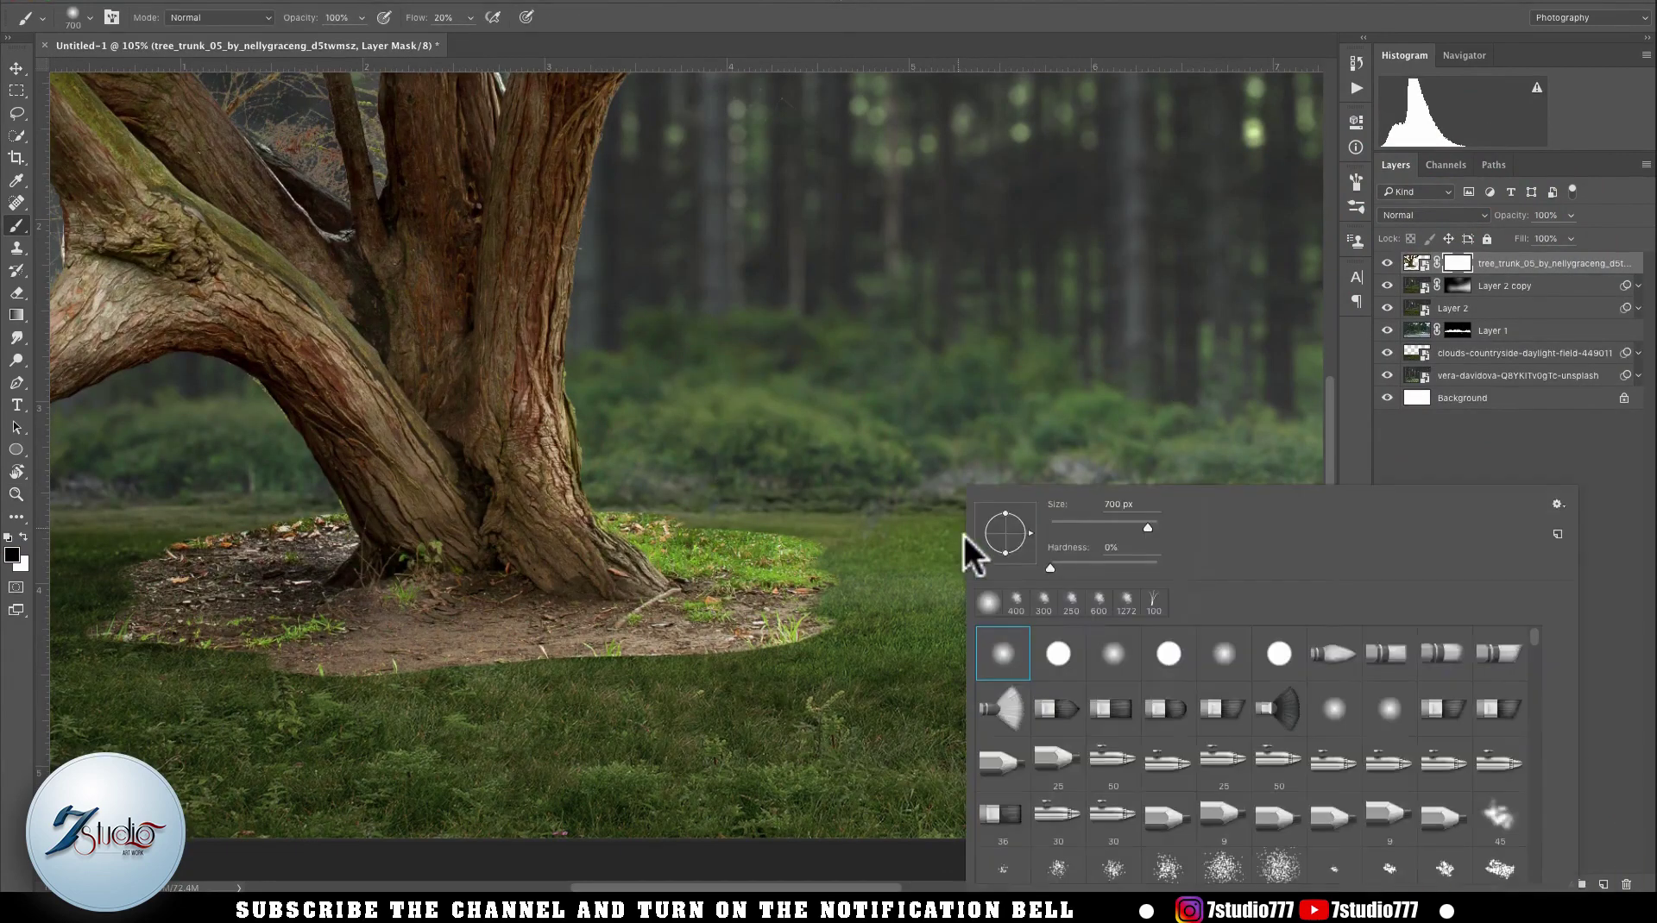
left_click_drag(1104, 528, 1073, 529)
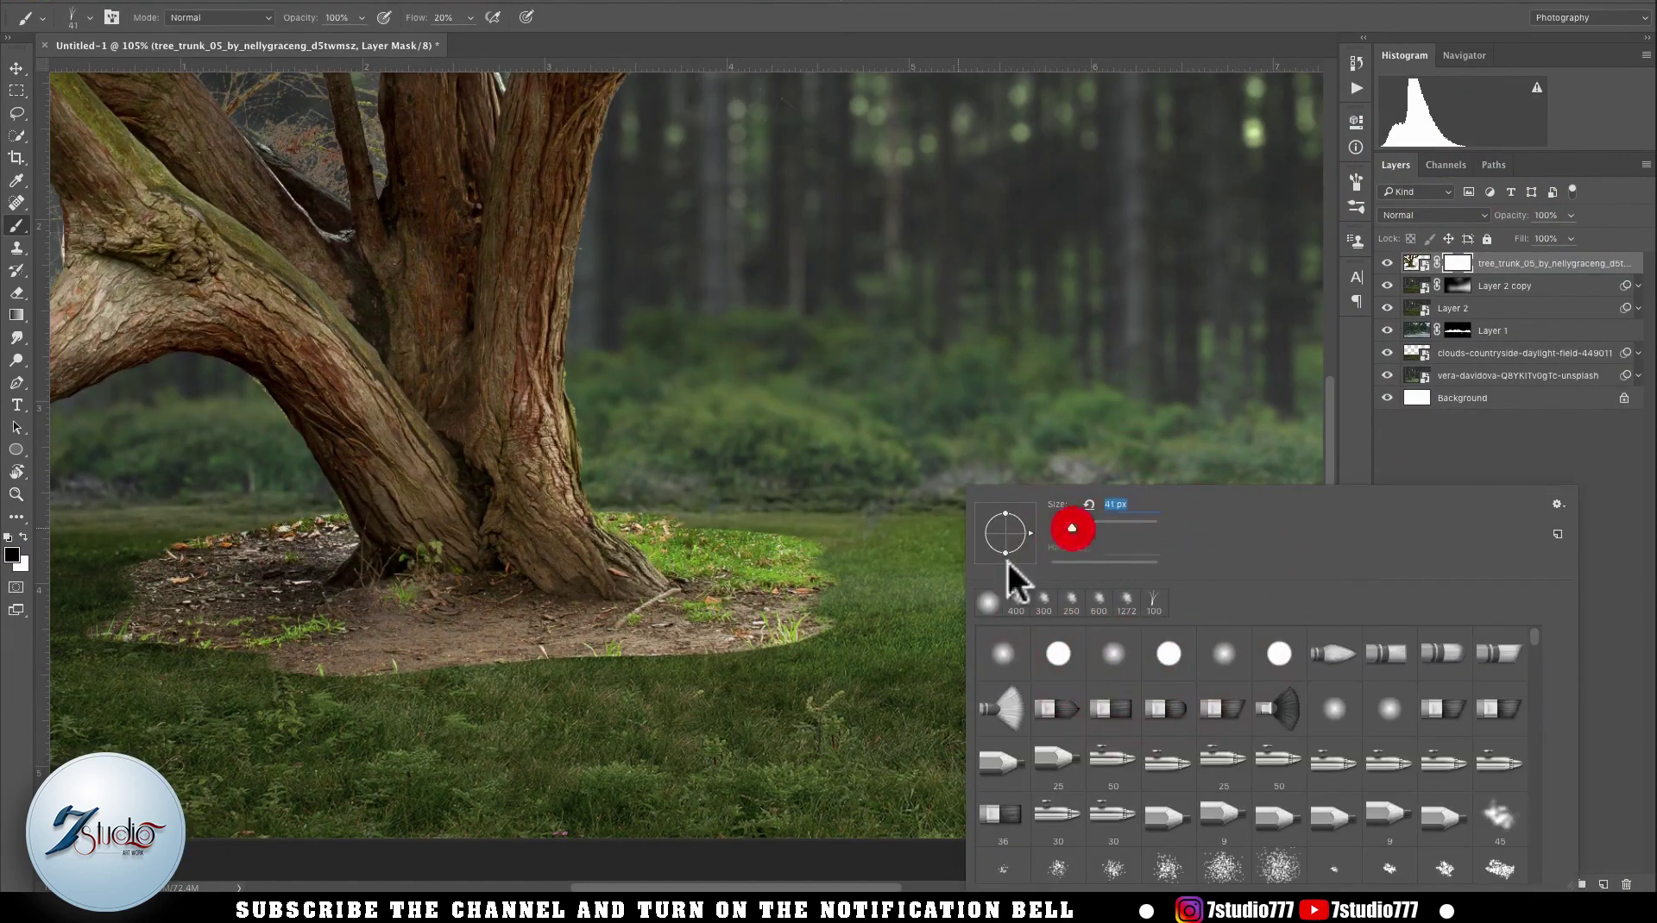
key("Return")
key("shift+0")
mouse_move(724, 665)
left_mouse_down()
mouse_move(821, 643)
mouse_move(759, 653)
mouse_move(673, 505)
mouse_move(653, 506)
left_mouse_up()
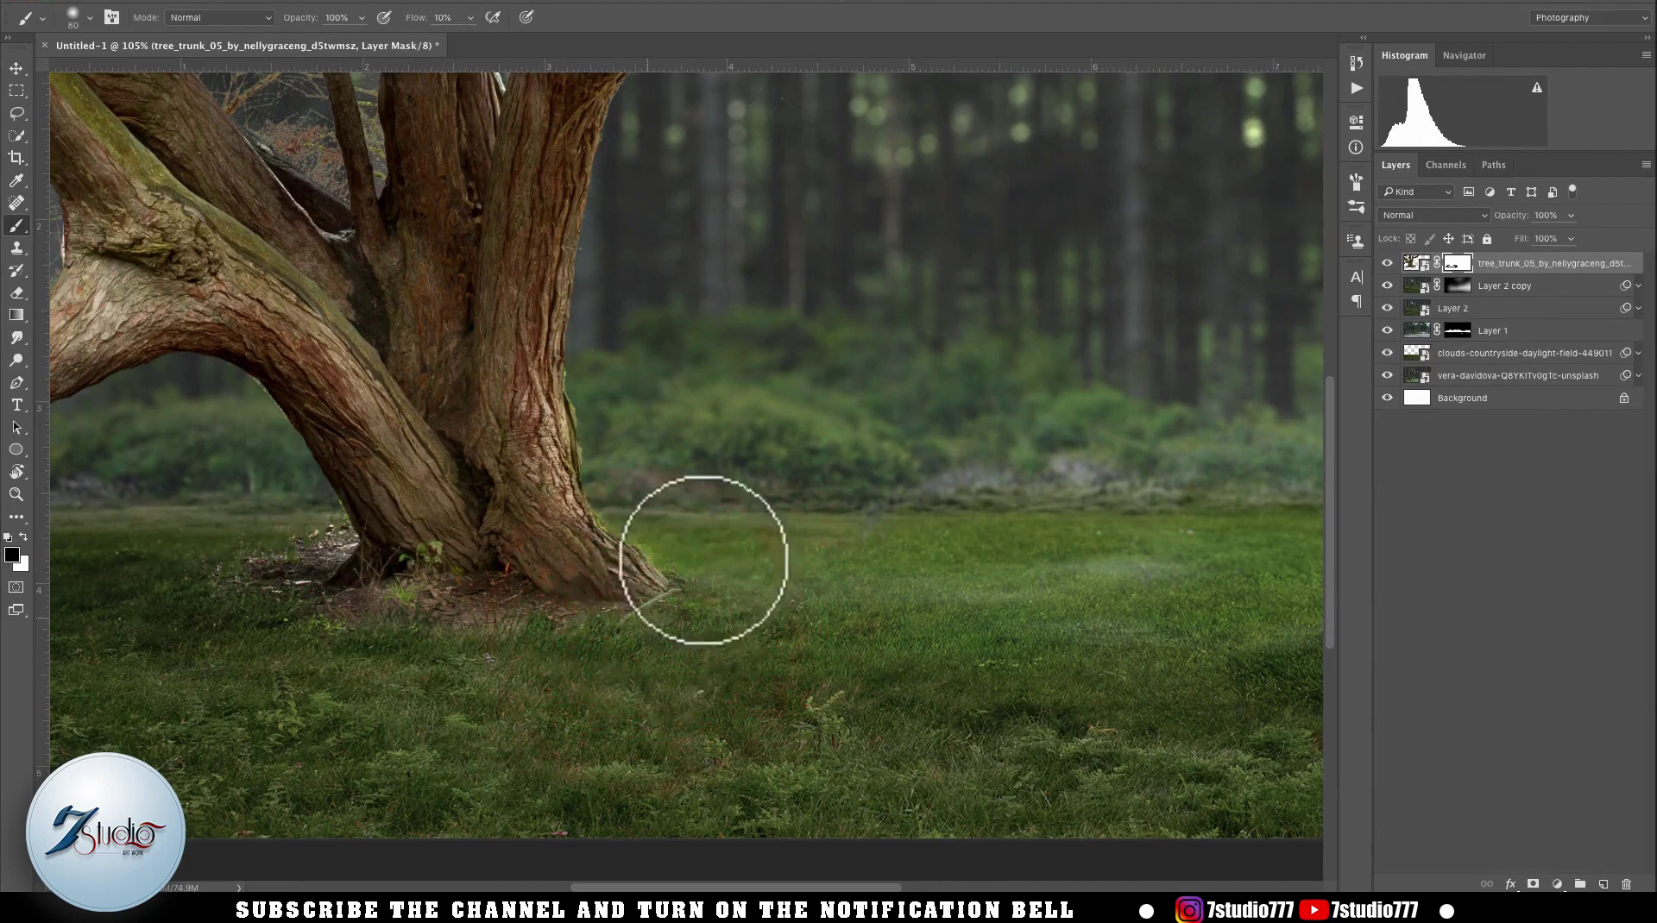
mouse_move(451, 628)
left_mouse_down()
mouse_move(530, 626)
mouse_move(511, 619)
left_mouse_up()
left_click_drag(377, 640, 317, 565)
- Clean the leftover fringe along the trunk and under its arching branch on the mask with a black 15 px brush at full flow
left_click_drag(269, 407, 319, 397)
mouse_move(319, 395)
left_mouse_down()
mouse_move(299, 402)
mouse_move(469, 382)
left_mouse_up()
key("[")
right_click(479, 390)
left_click(668, 19)
key("shift+0")
key("[")
key("[")
key("[")
key("[")
key("[")
key("[")
key("[")
key("[")
key("[")
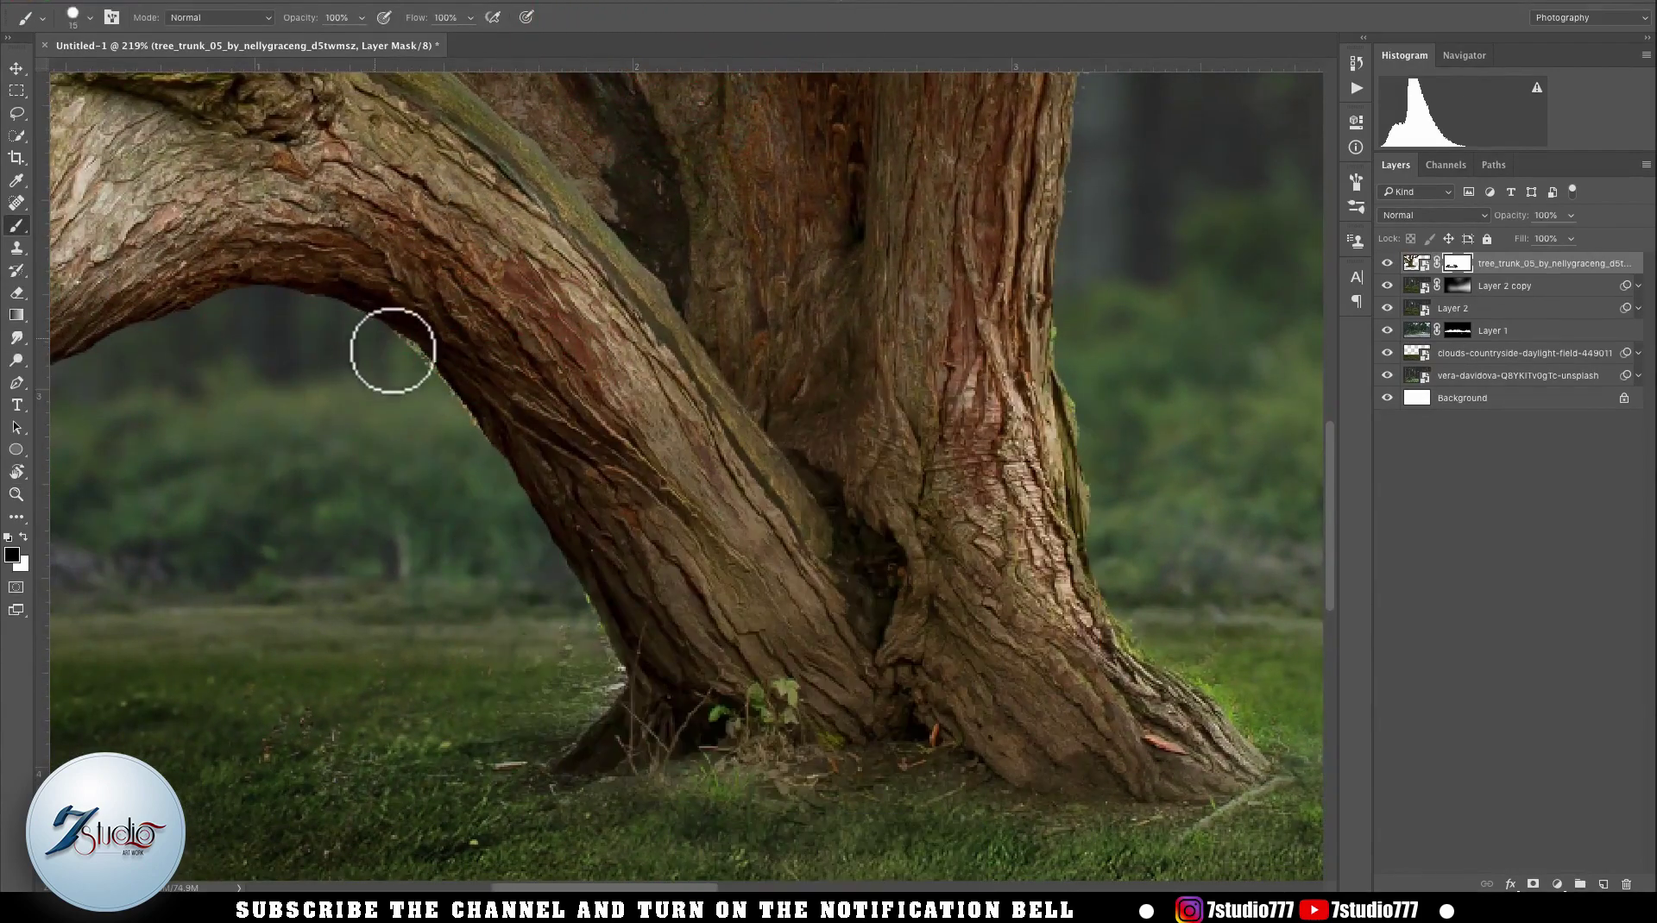
left_click(888, 635)
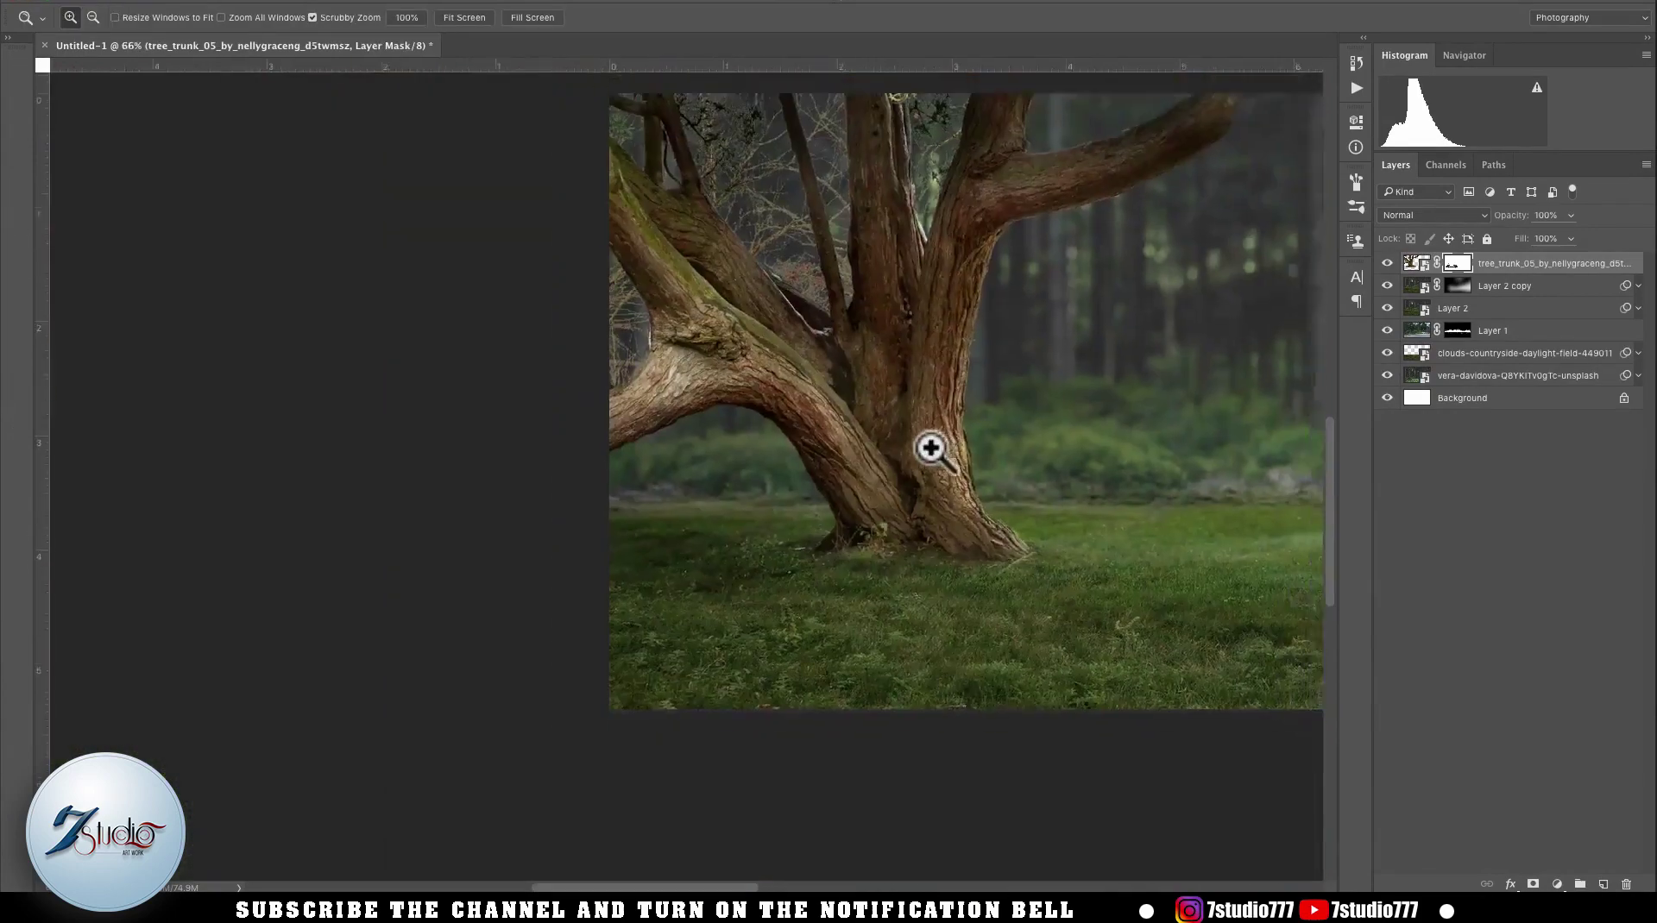
- Add a Curves adjustment above Layer 2 copy and bend it into a contrast curve with darker shadows and lifted highlights
left_click(1504, 286)
left_click(1557, 885)
left_click(1545, 639)
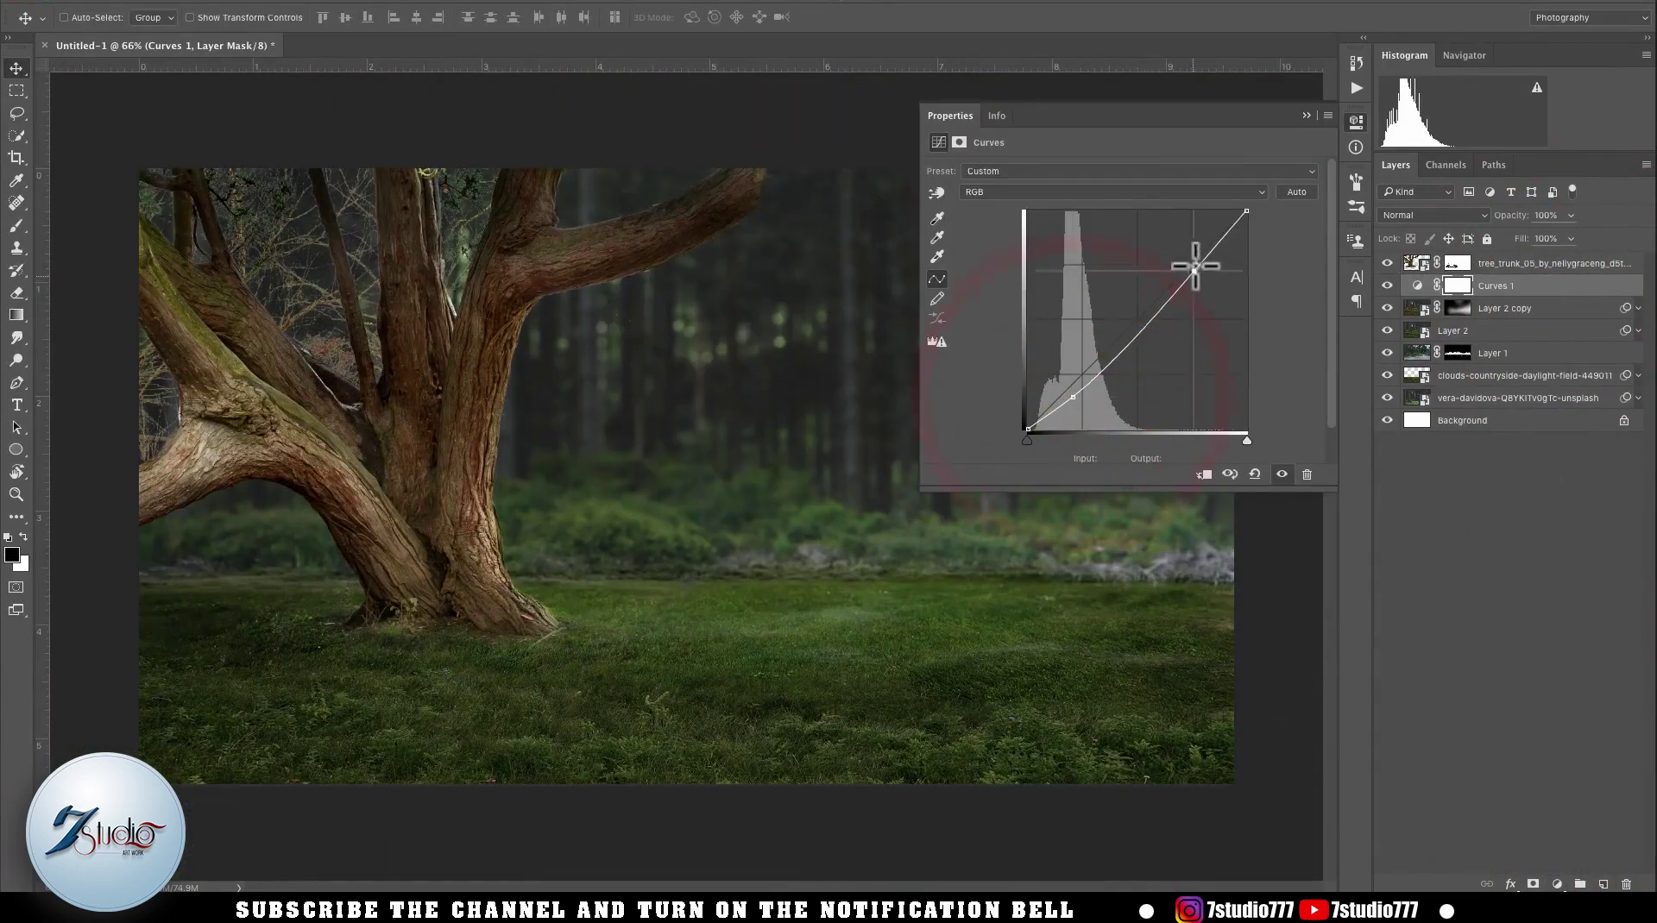
left_click_drag(1195, 267, 1186, 252)
left_click(1306, 115)
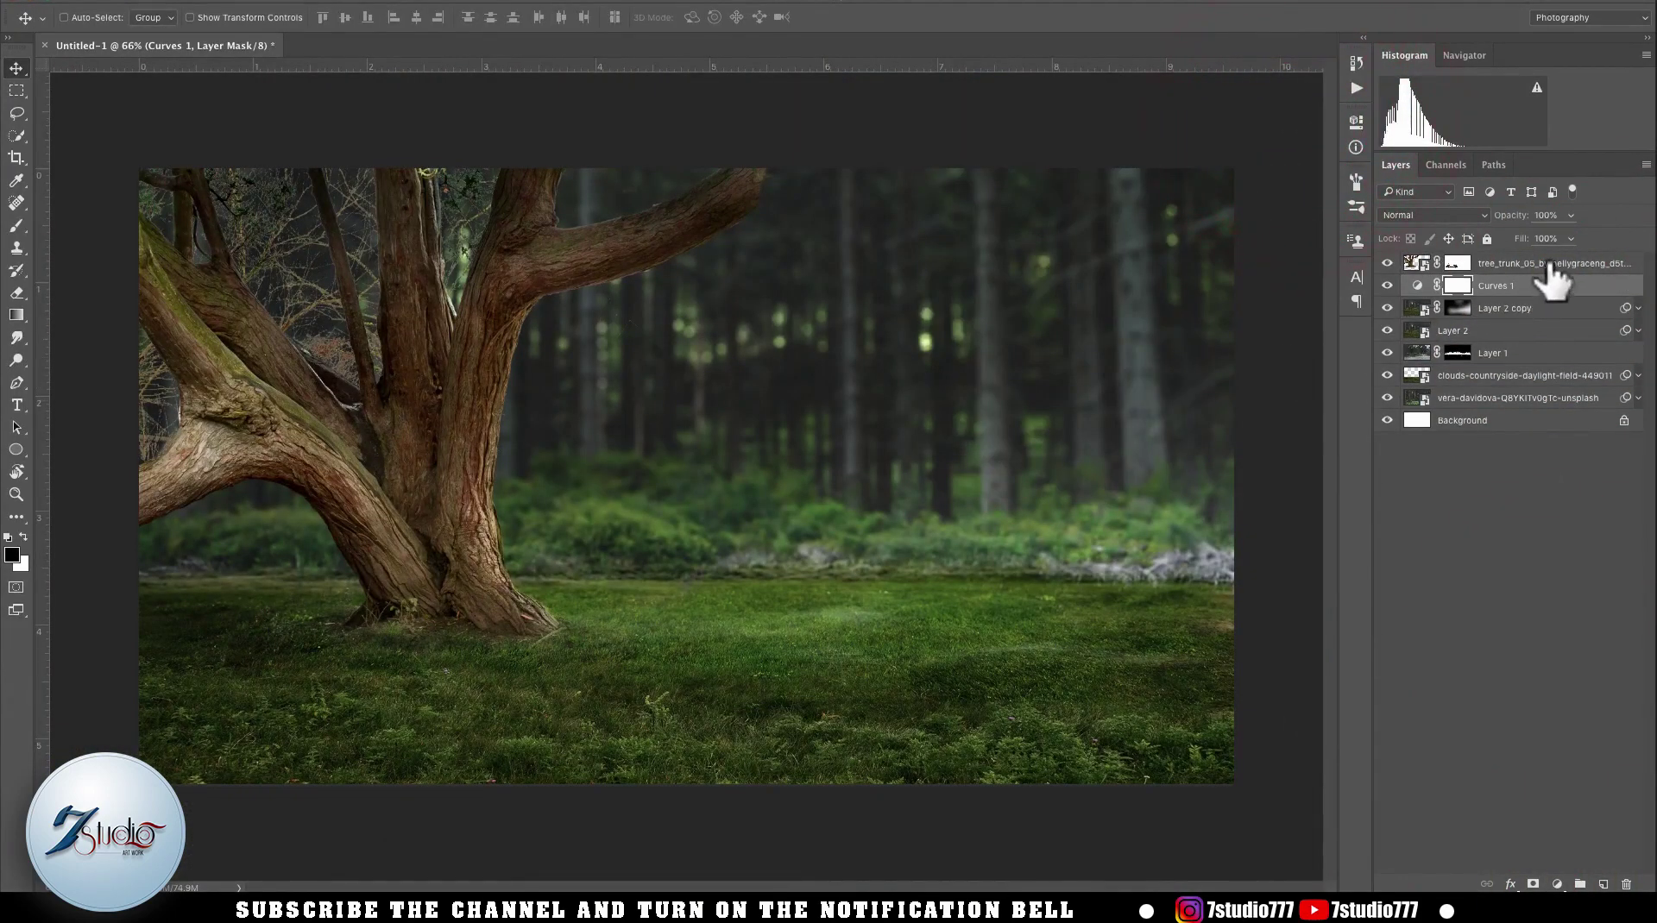
- Add a Curves adjustment clipped to the tree trunk and pull its white point down to darken the tree
left_click(1551, 265)
left_click(1556, 885)
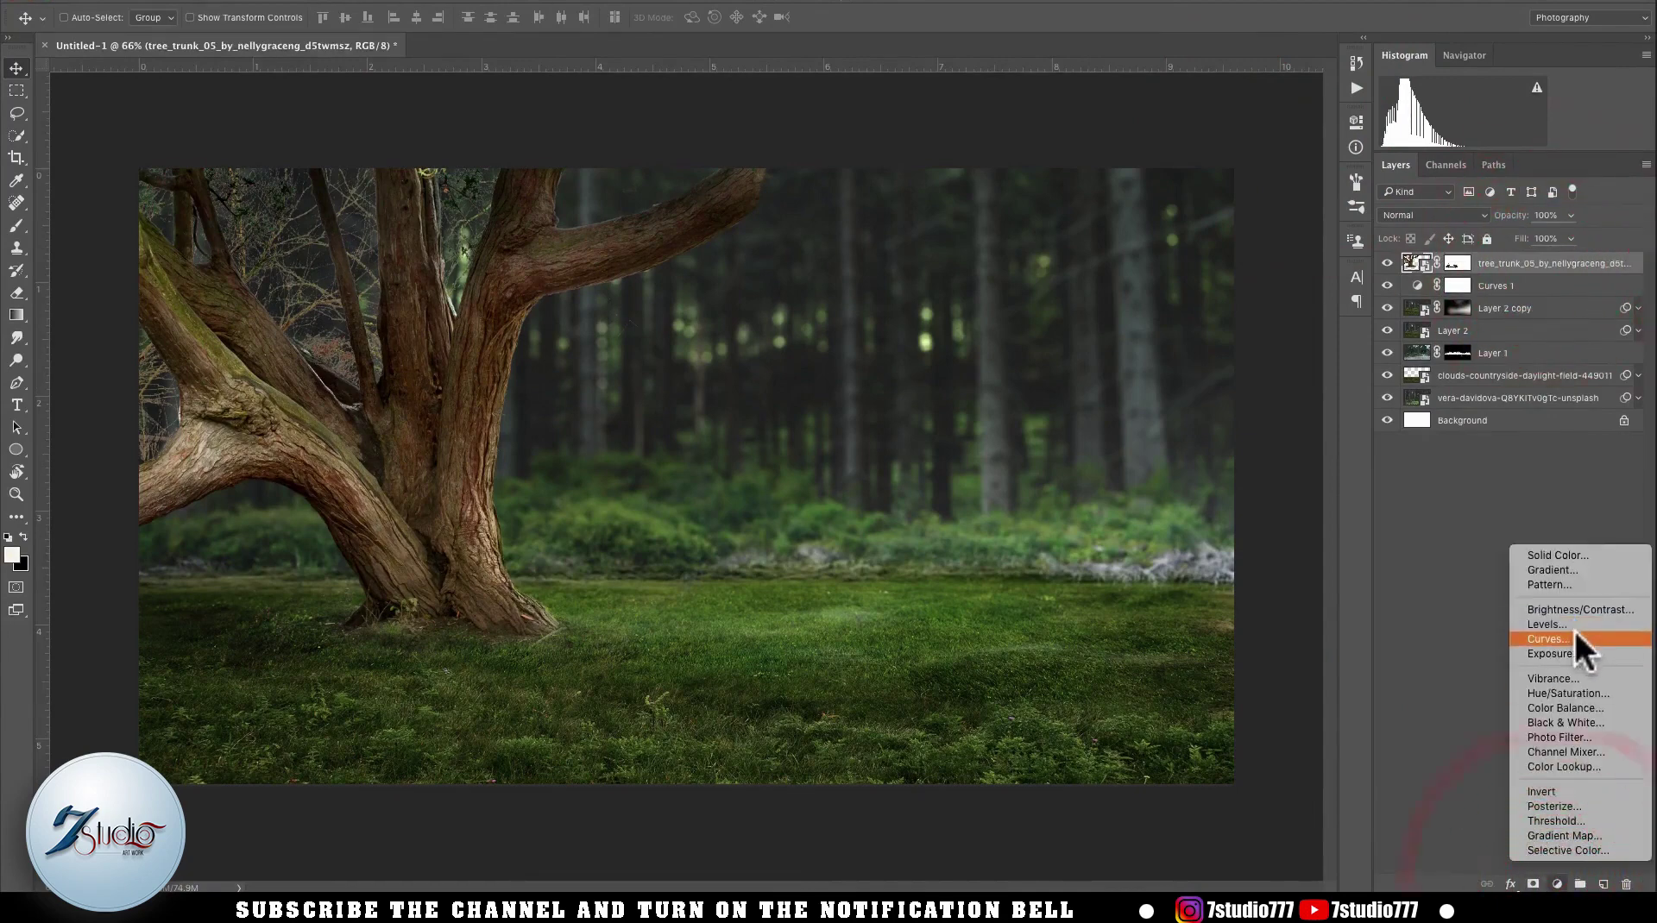
left_click(1573, 638)
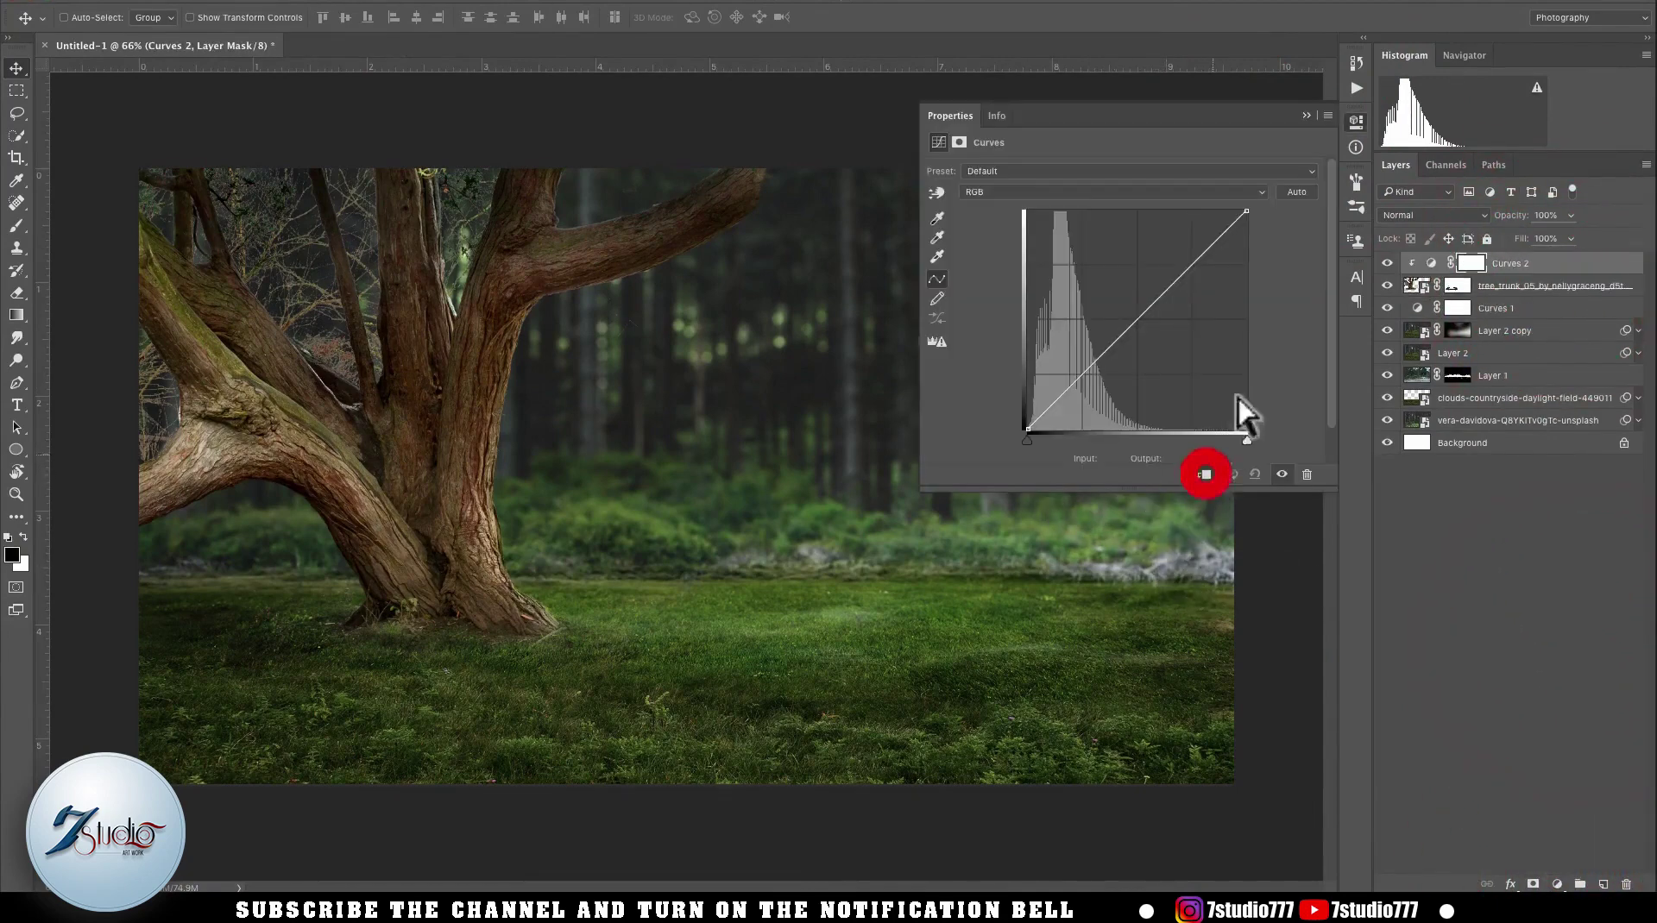
left_click_drag(1277, 298, 1256, 341)
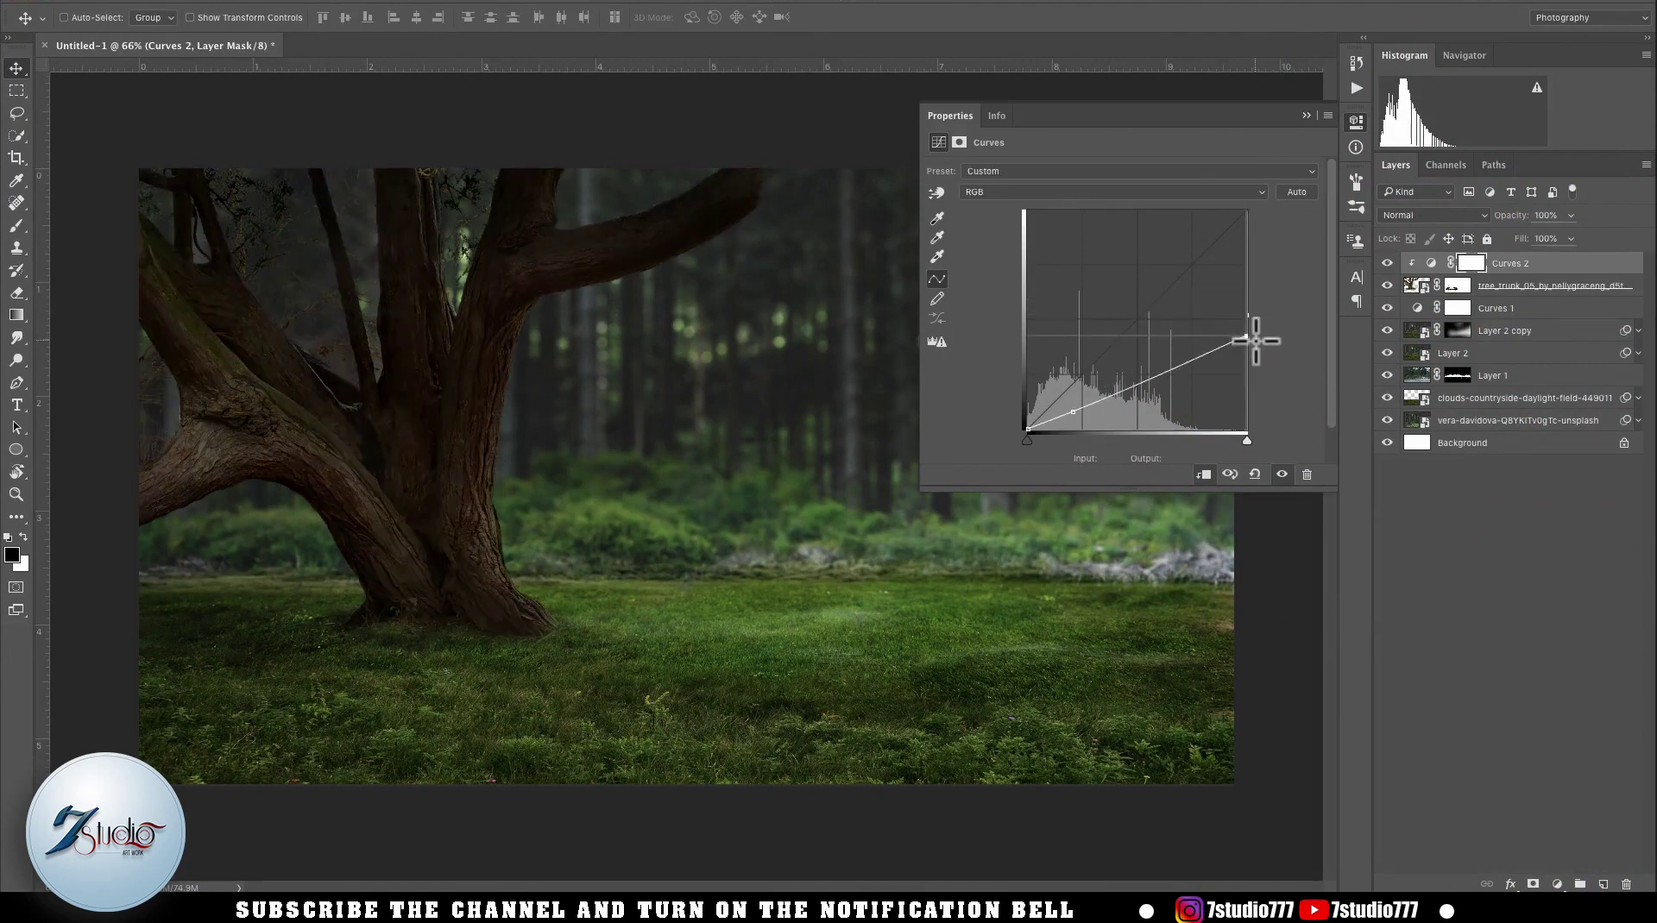
left_click(1306, 114)
- Add a Hue/Saturation adjustment above Layer 2 copy with saturation -24 to mute the background
left_click(1543, 333)
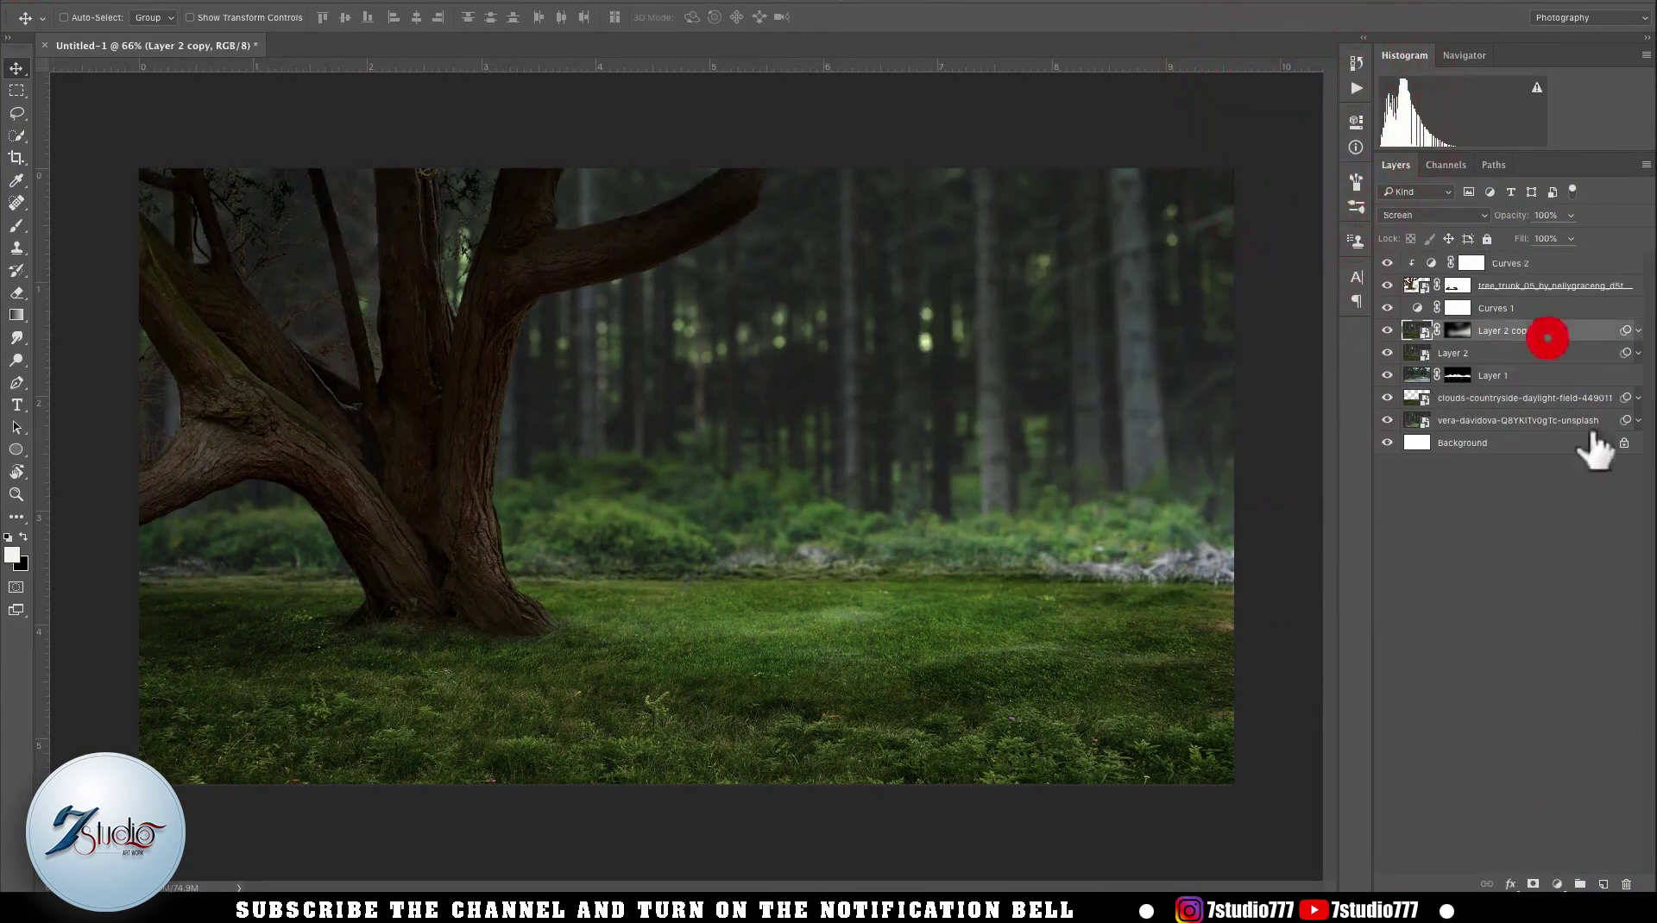
left_click(1557, 884)
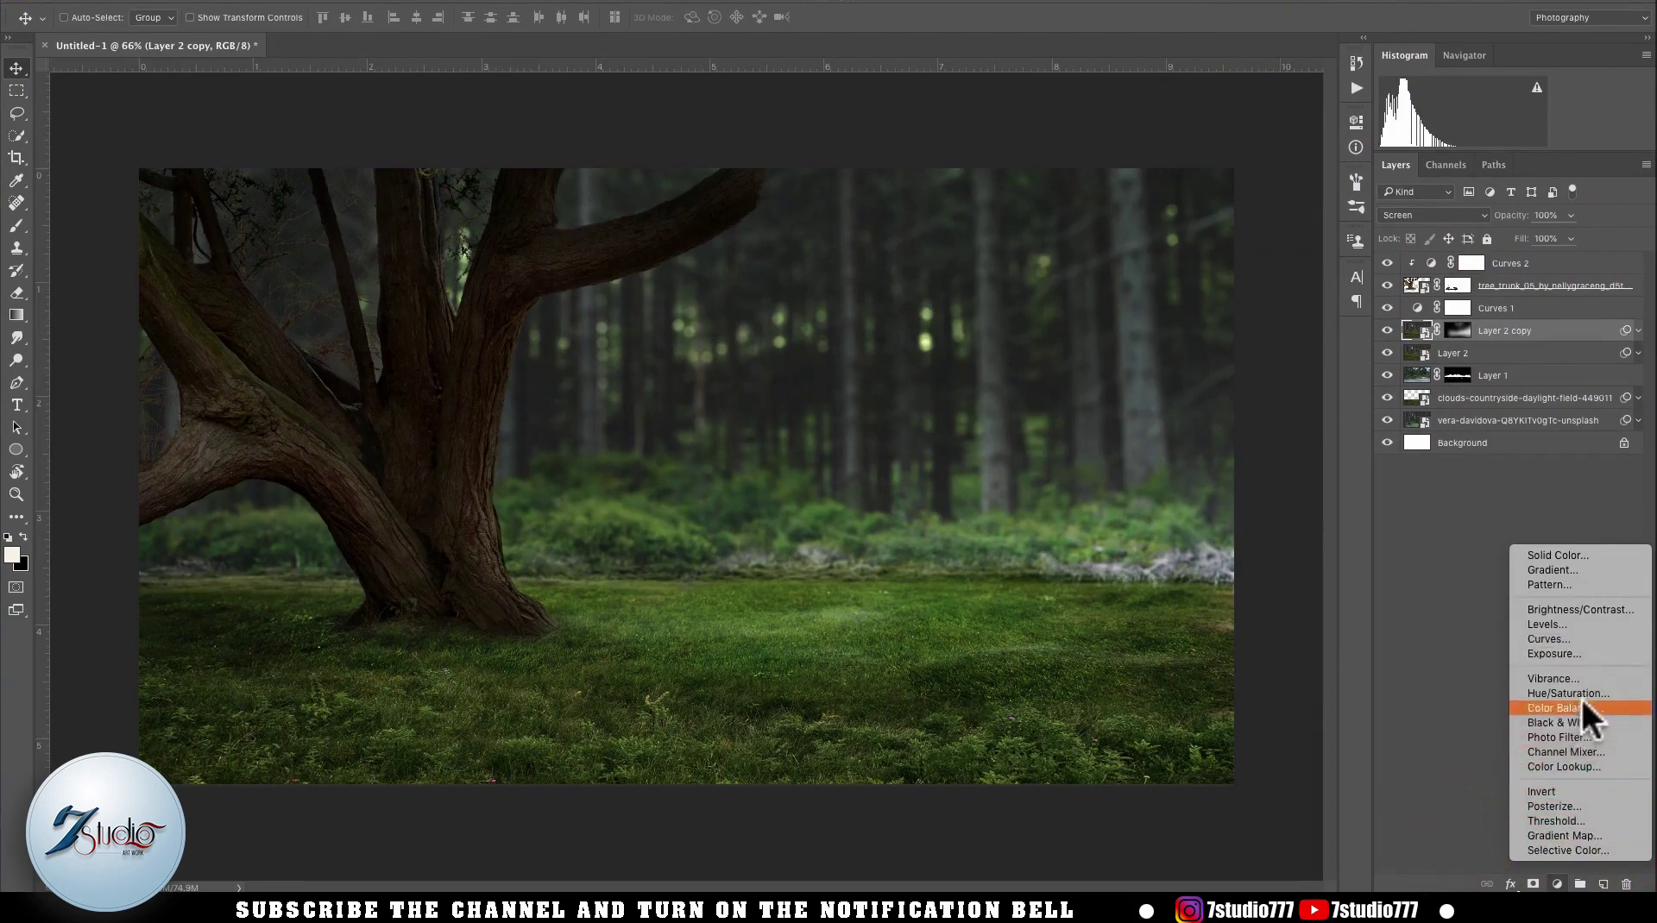
left_click(1588, 693)
left_click_drag(1115, 266, 1079, 267)
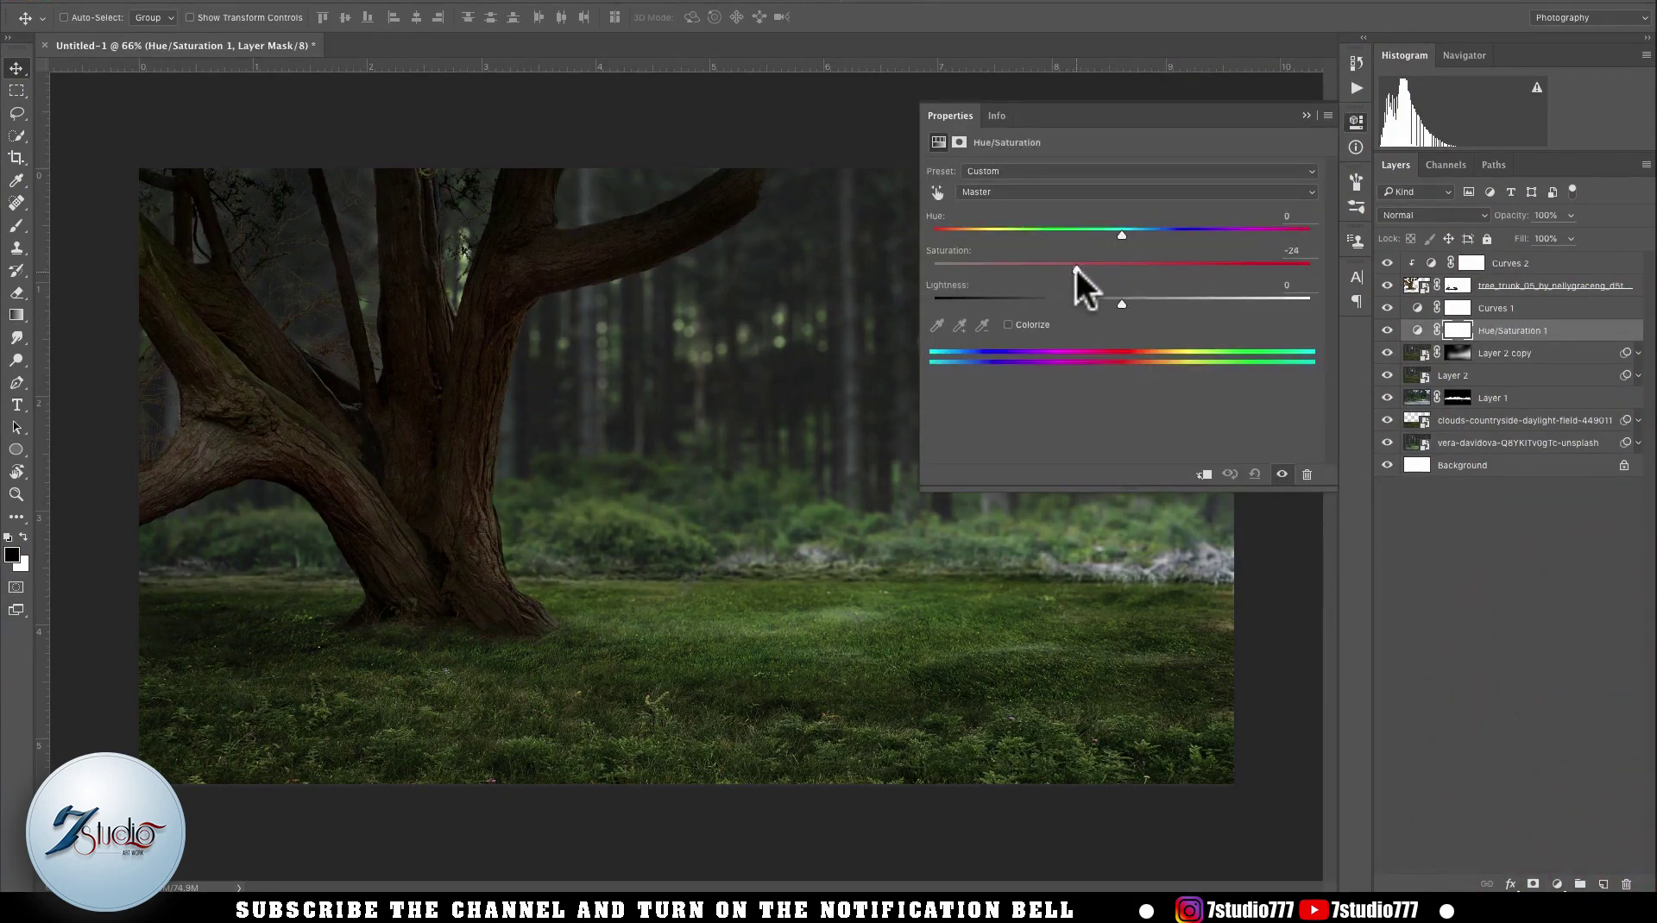
left_click(1307, 116)
key("BackSpace")
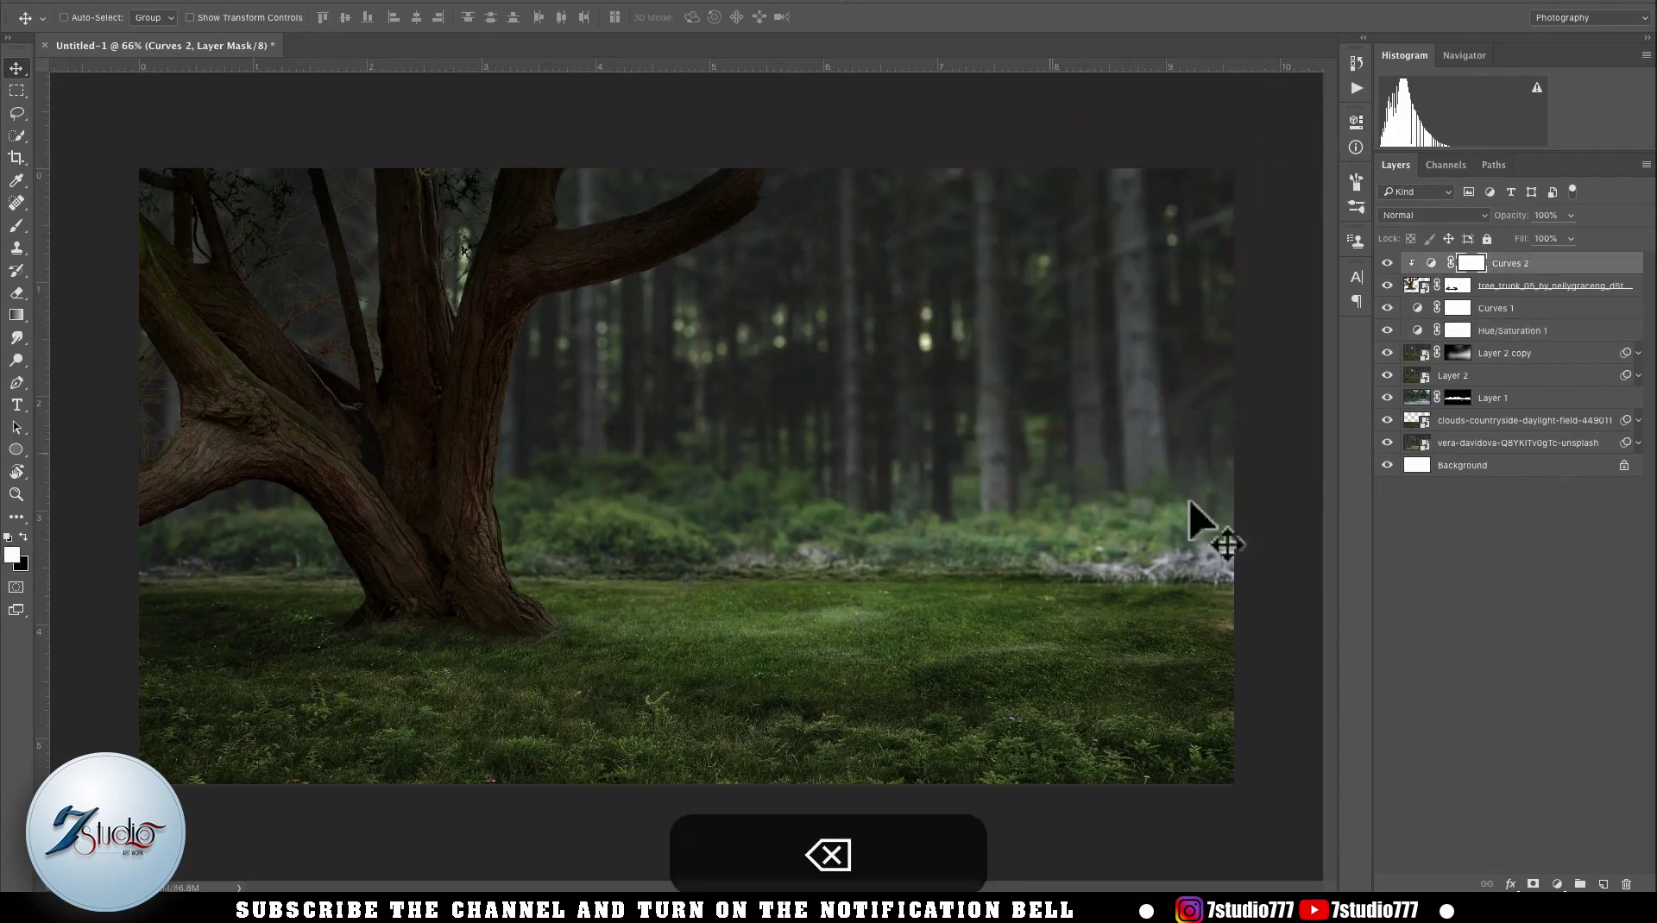
- Add a second Curves adjustment clipped to the tree and pull its white point far inward to brighten the bark strongly
left_click(1556, 882)
left_click(1544, 639)
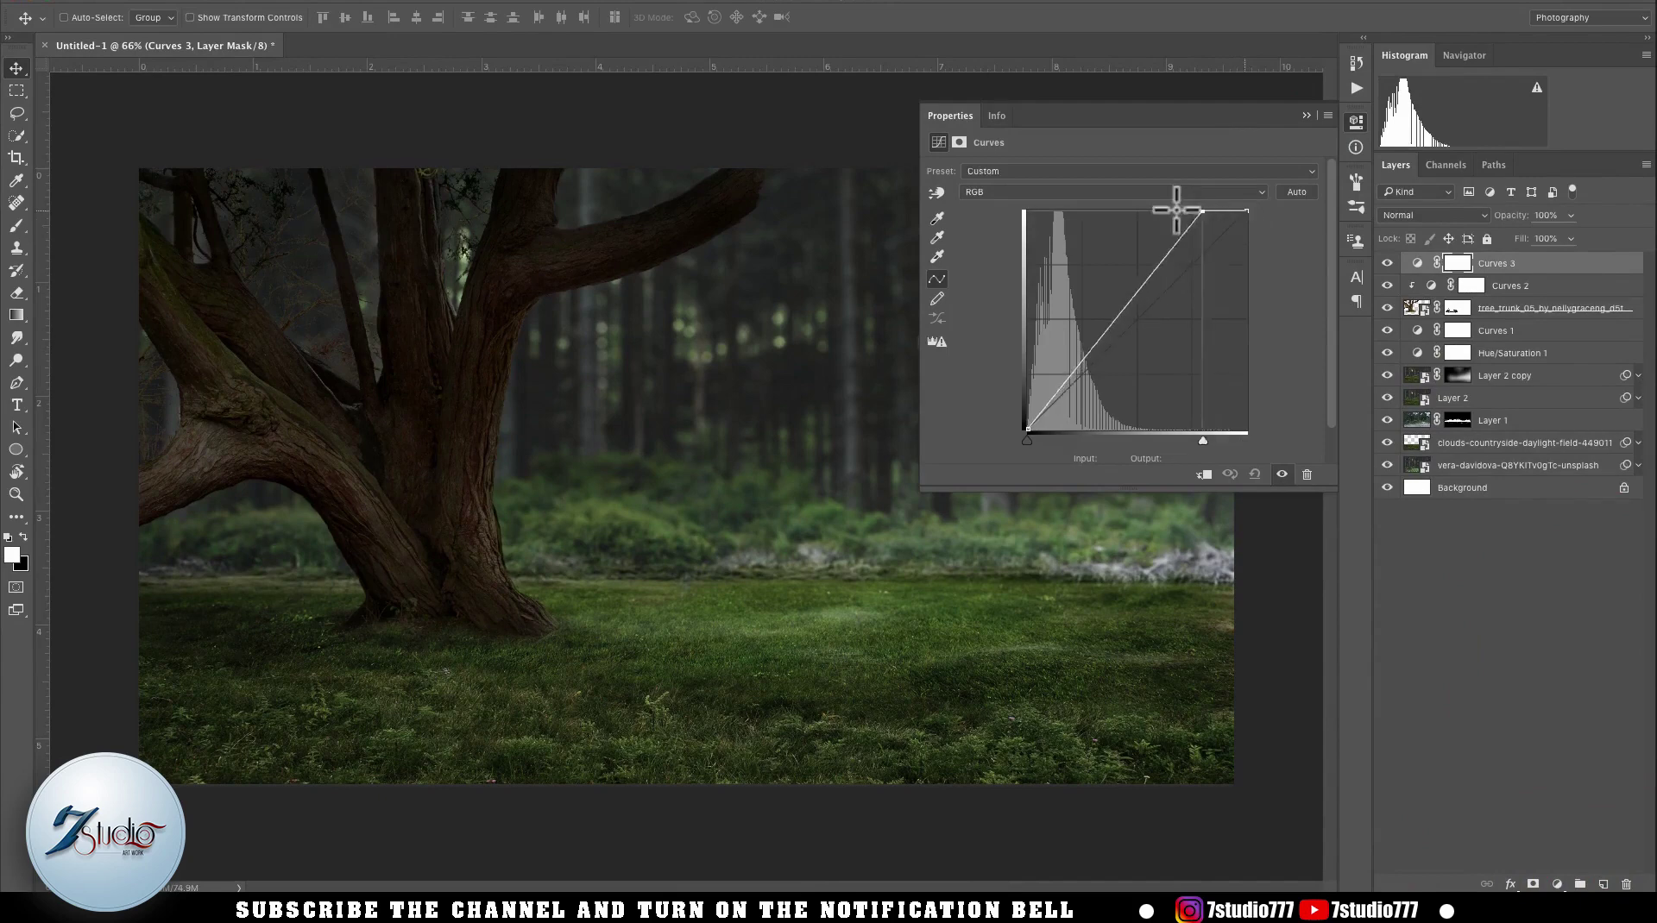
left_click_drag(1177, 210, 1153, 210)
left_click(1204, 474)
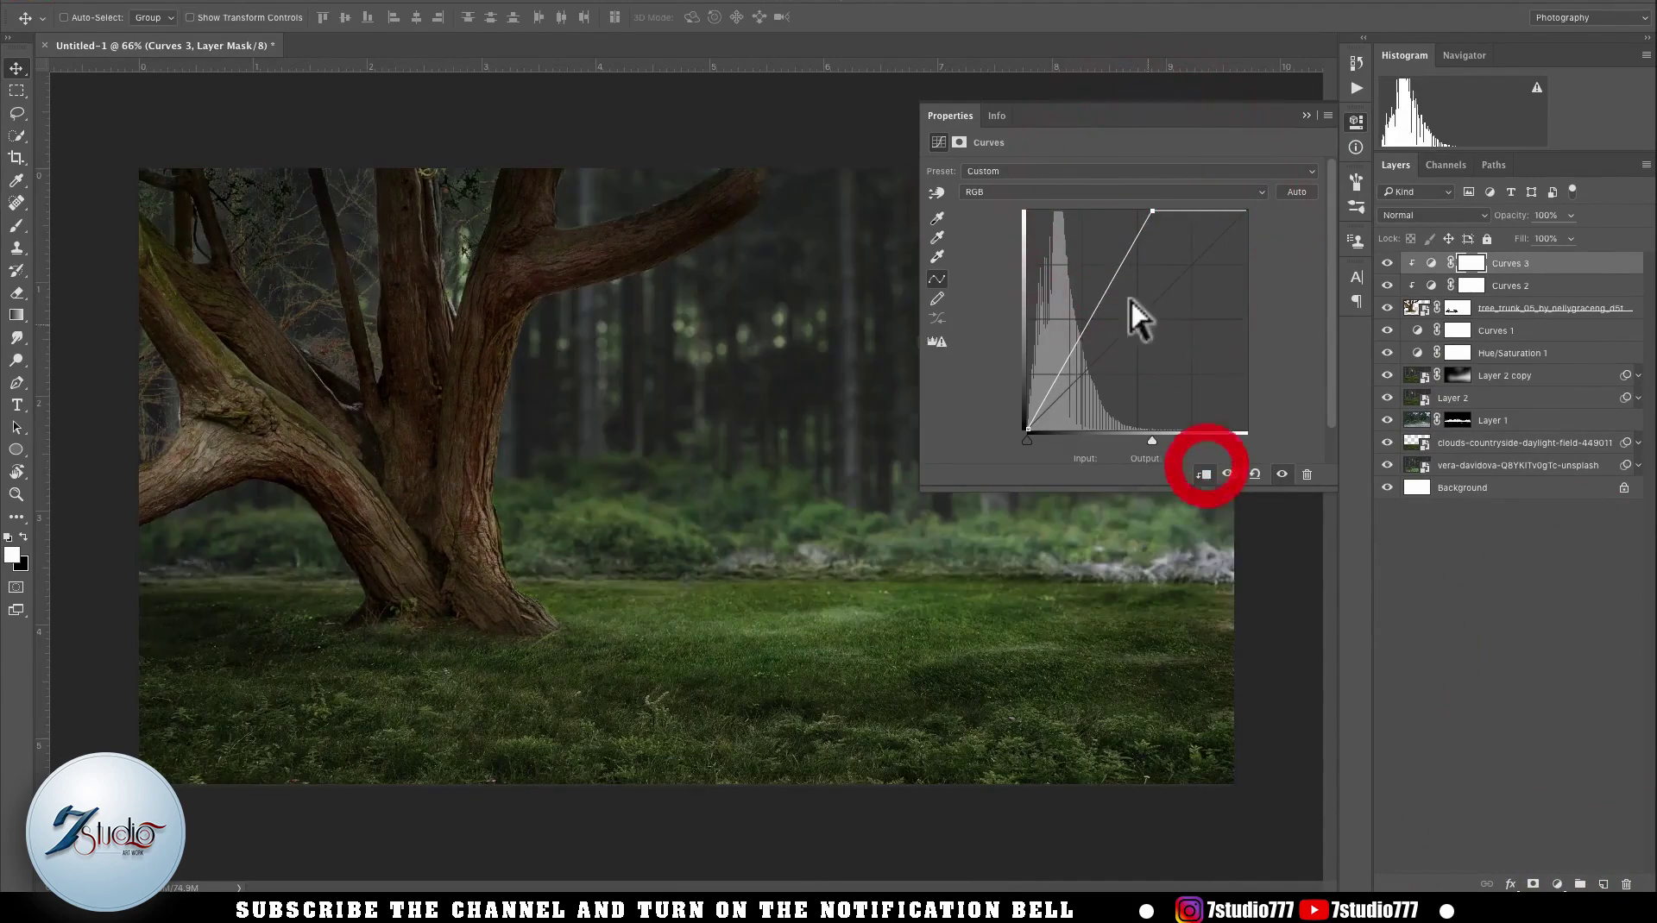
left_click_drag(1152, 217, 1079, 210)
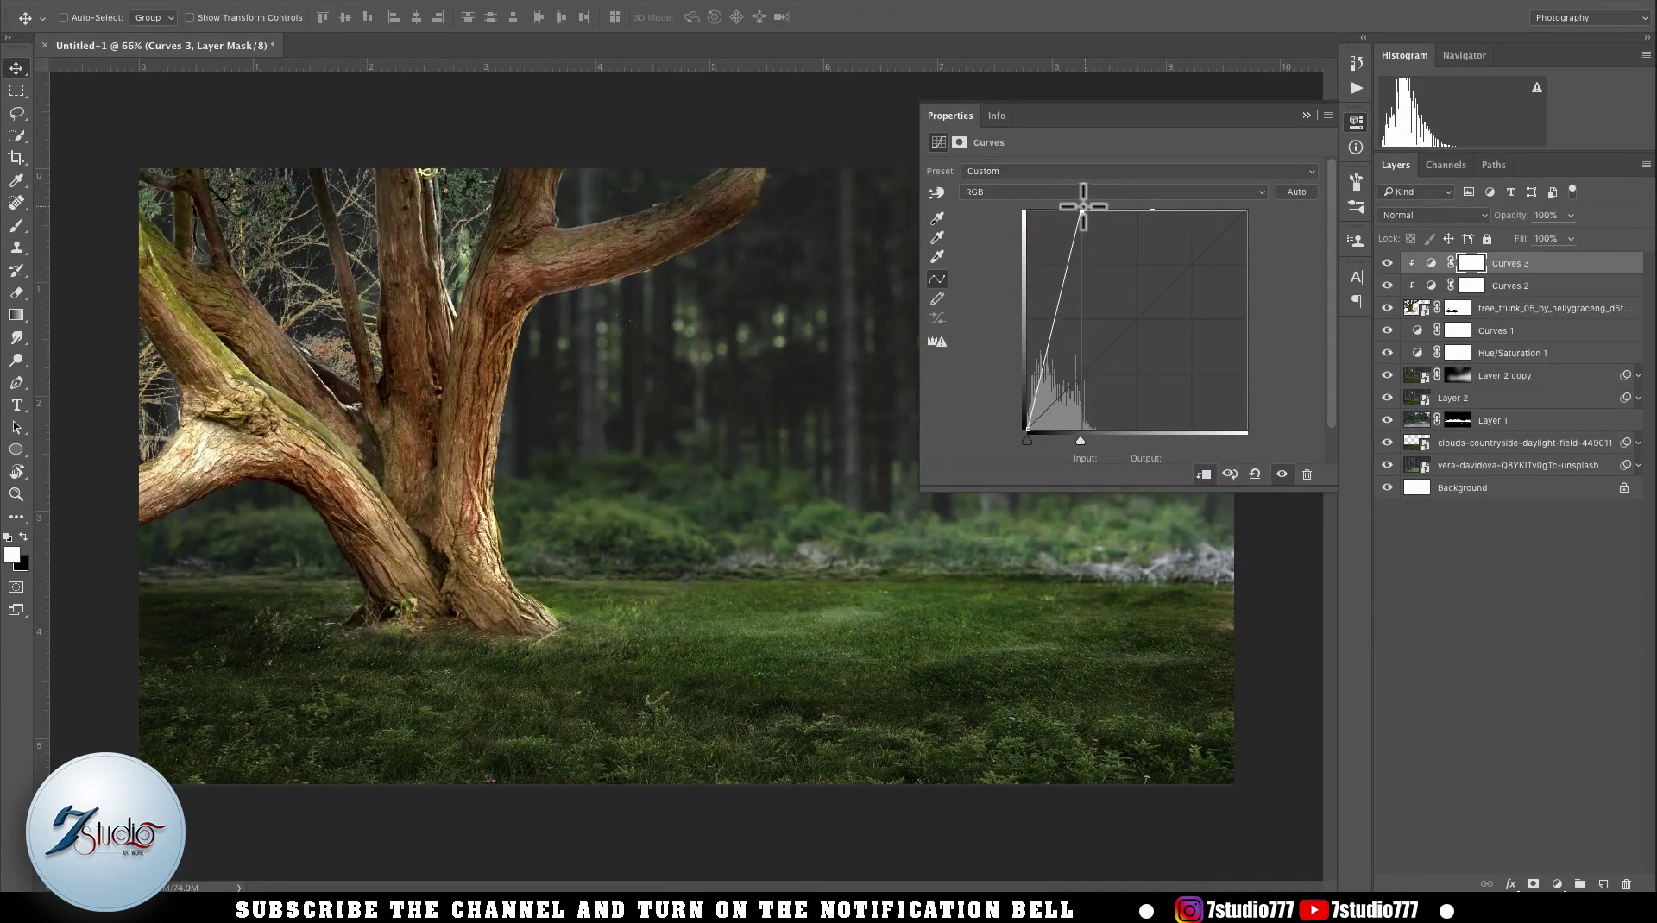
left_click(1051, 358)
left_click(1305, 115)
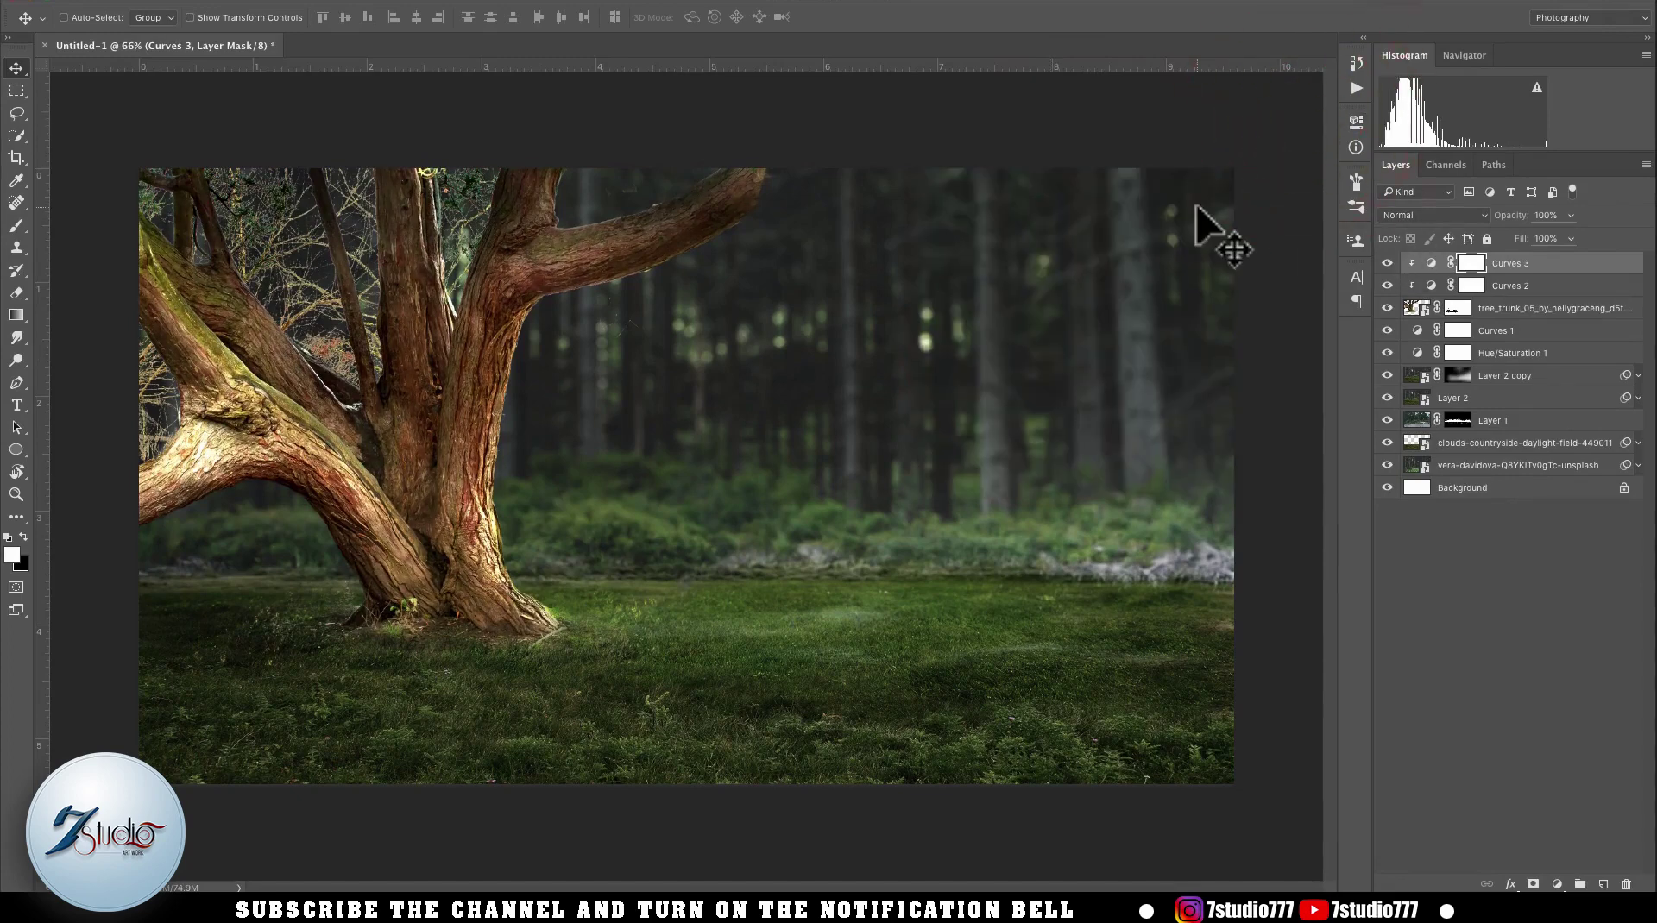
- Invert the brightening Curves mask to black and paint white rim light along the right edges of the trunk and branches
key("super+i")
key("b")
left_click(576, 344, "ctrl")
mouse_move(532, 364)
left_mouse_down()
mouse_move(503, 407)
mouse_move(535, 324)
mouse_move(518, 502)
left_mouse_up()
left_click(465, 432)
left_click_drag(529, 586, 509, 539)
key("[")
key("[")
key("[")
key("[")
key("[")
left_click_drag(435, 208, 447, 251)
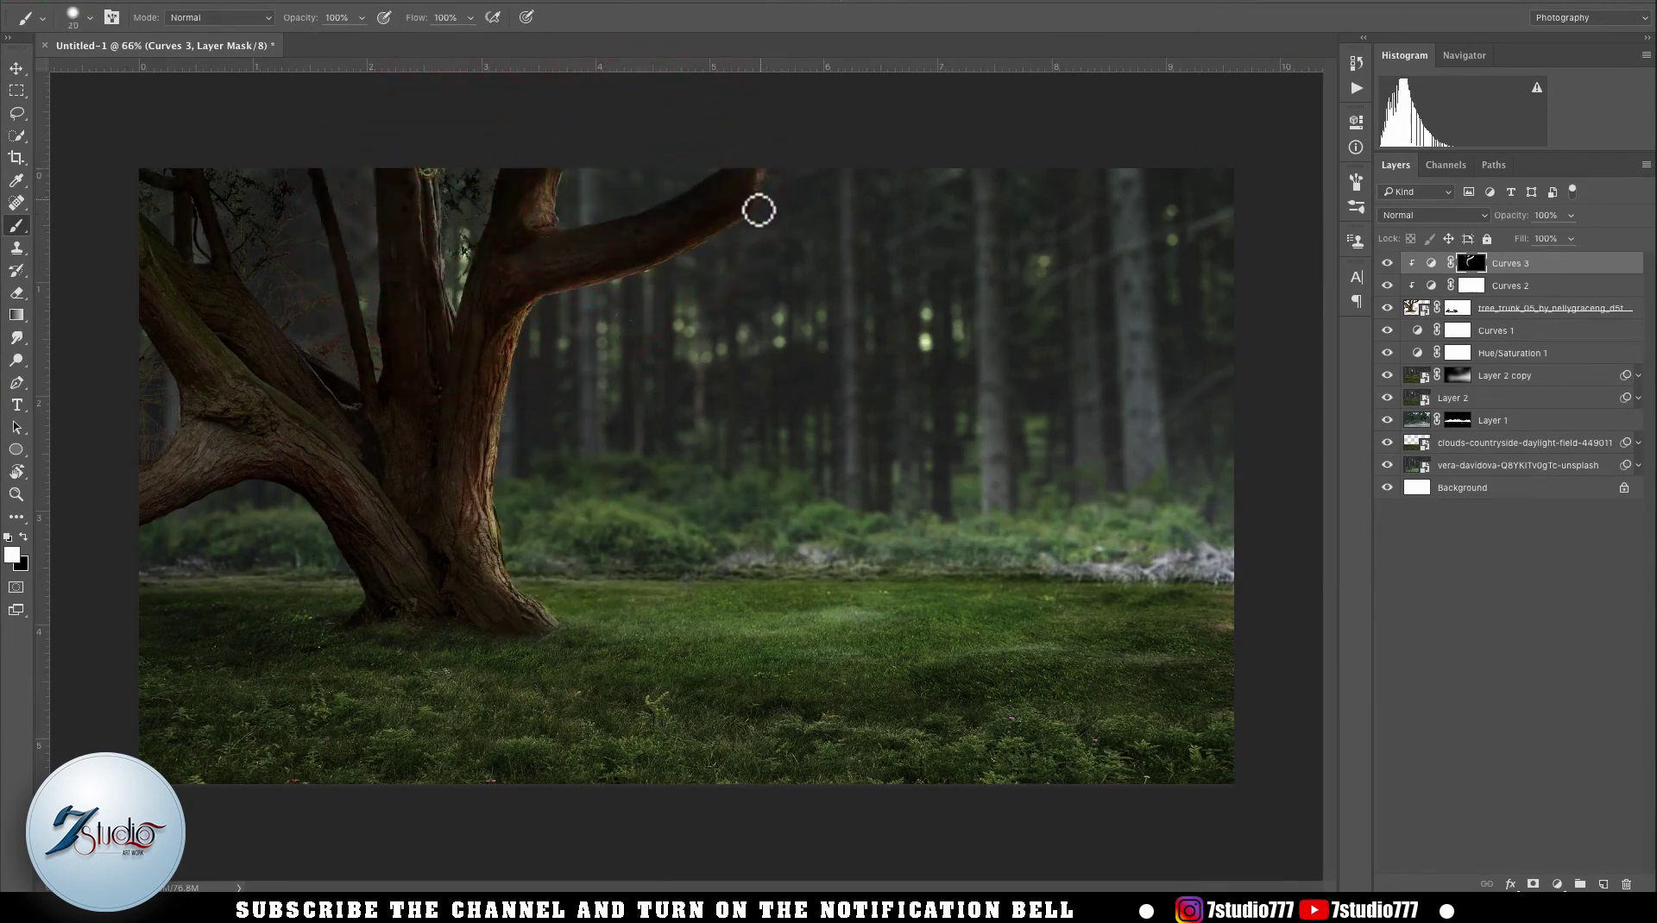
- Add a Levels adjustment directly above the tree trunk, clipped to it, with the output white level at 102
key("v")
left_click(1532, 308)
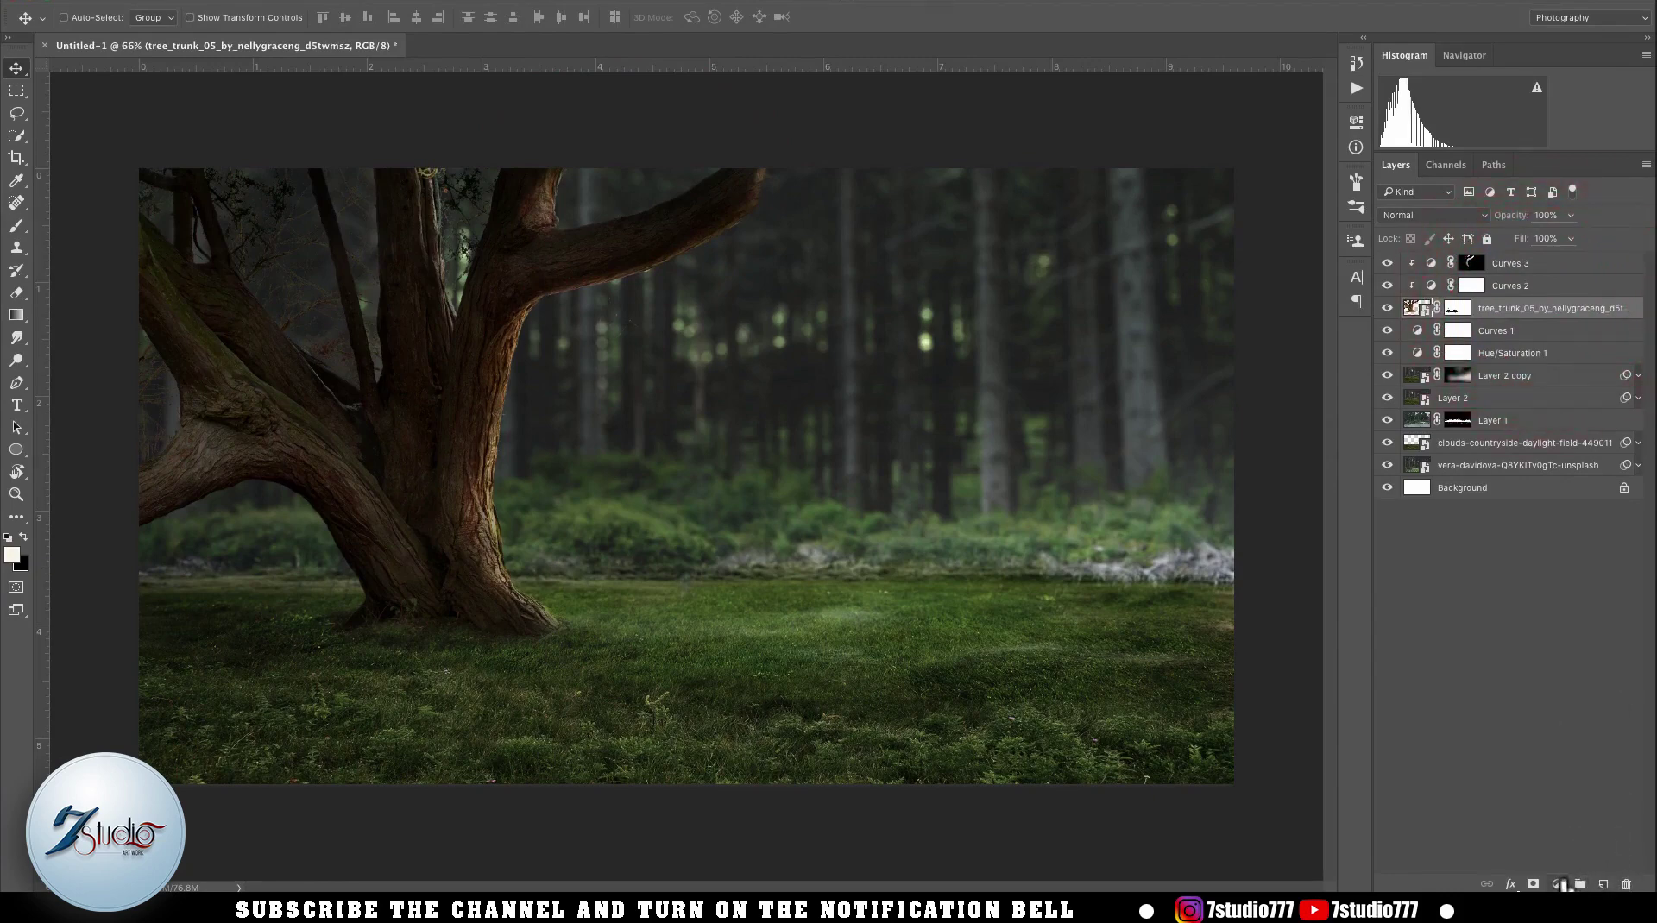
left_click(1559, 885)
left_click(1545, 624)
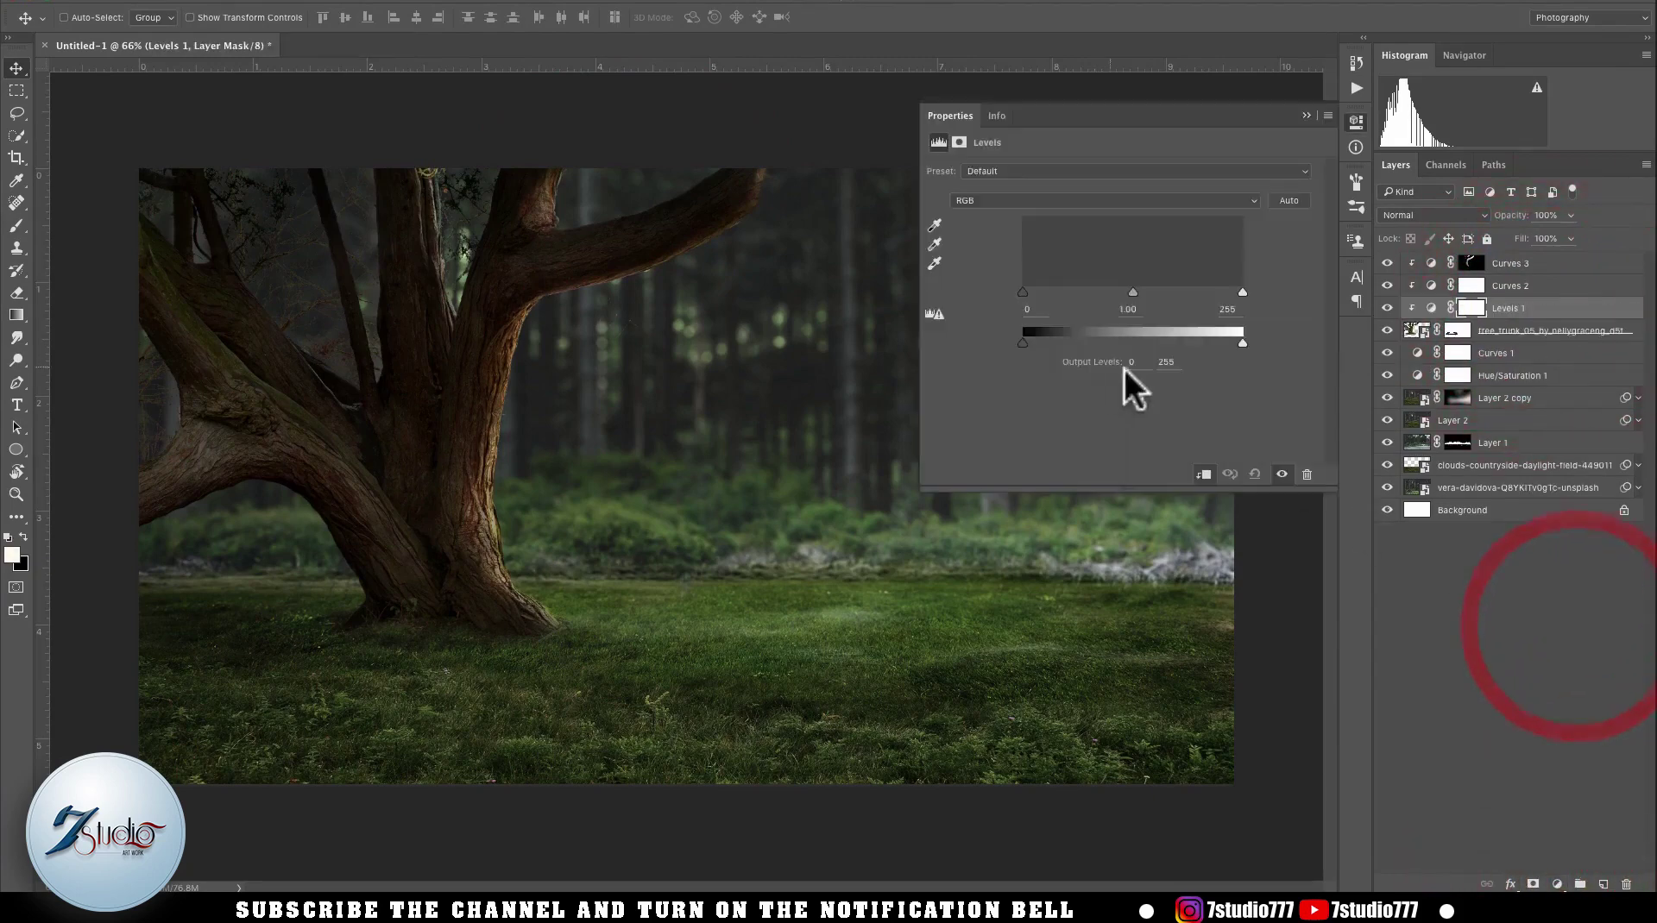
left_click_drag(1158, 340, 1110, 338)
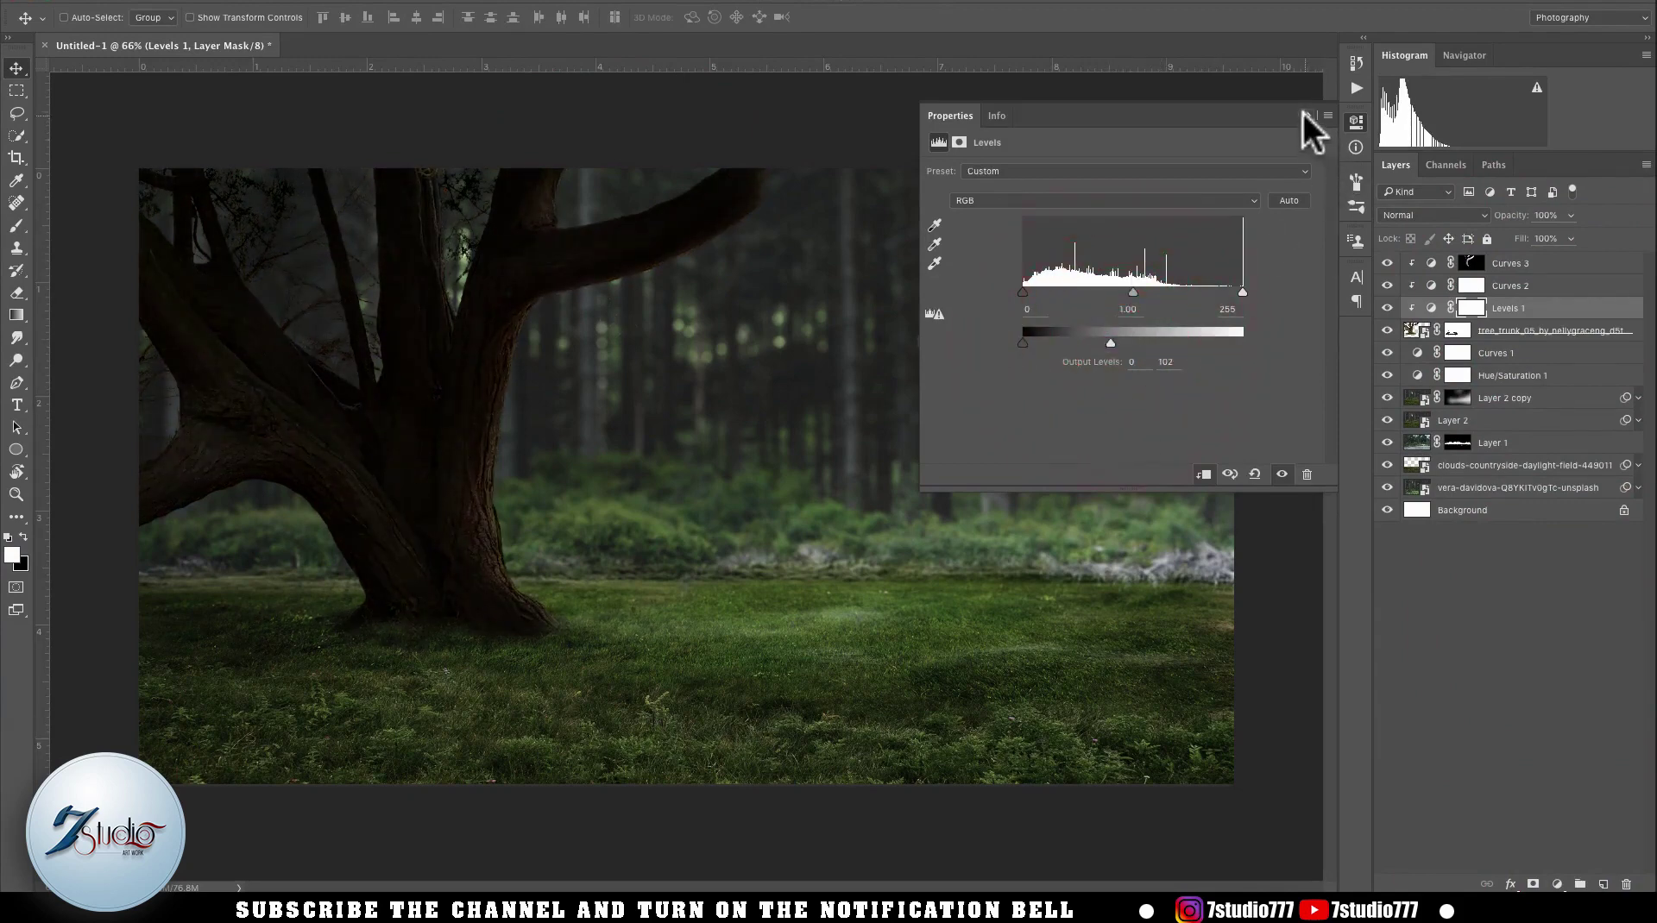
left_click(1307, 115)
- Invert the Levels mask to black and paint white shadows over the trunk's left side with a large soft brush at 10% flow
key("i")
key("super+i")
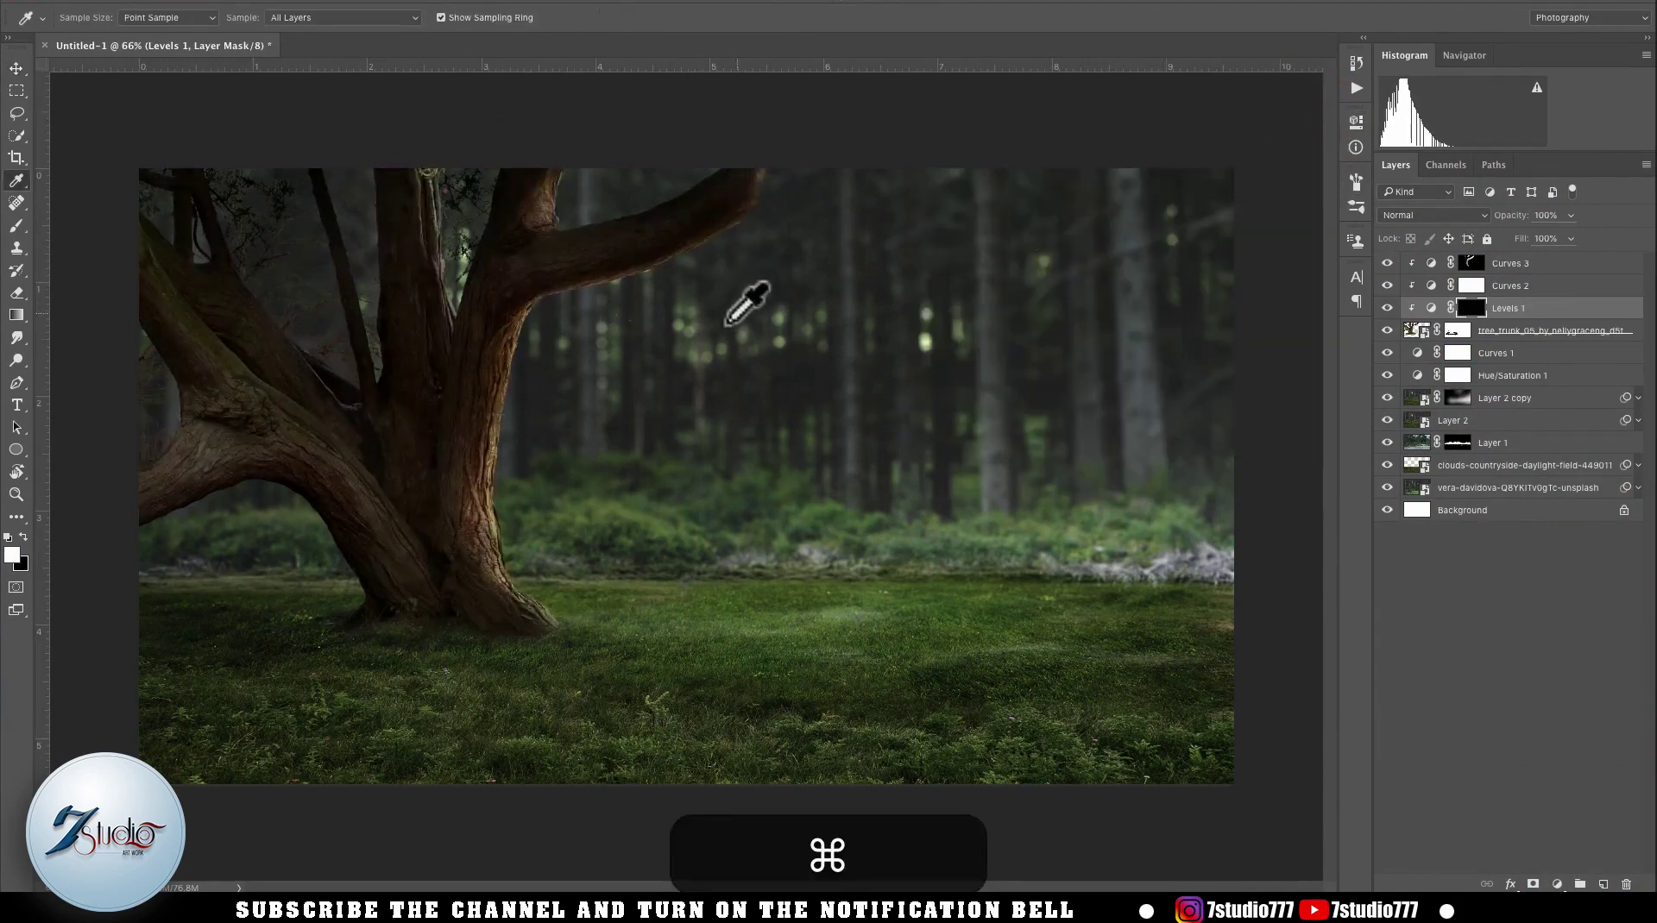
key("b")
right_click(769, 408)
left_click(814, 570)
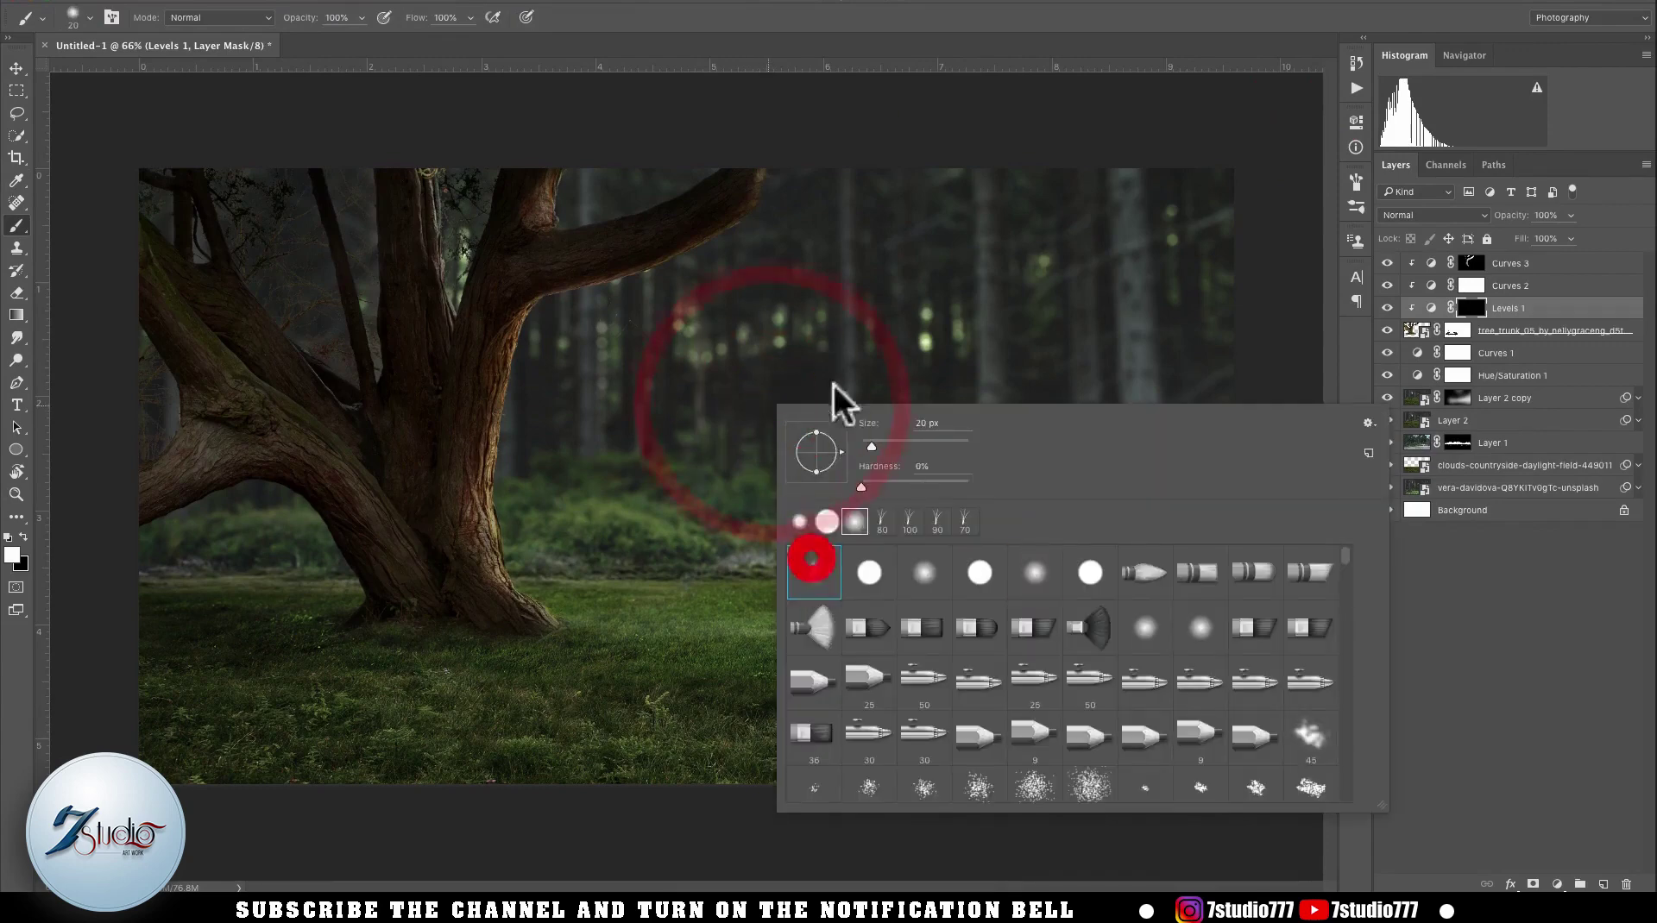
left_click(866, 14)
left_click(418, 489, "ctrl")
mouse_move(358, 470)
left_mouse_down()
mouse_move(405, 453)
mouse_move(448, 402)
left_mouse_up()
key("shift+1")
left_click(171, 503)
left_click(184, 498)
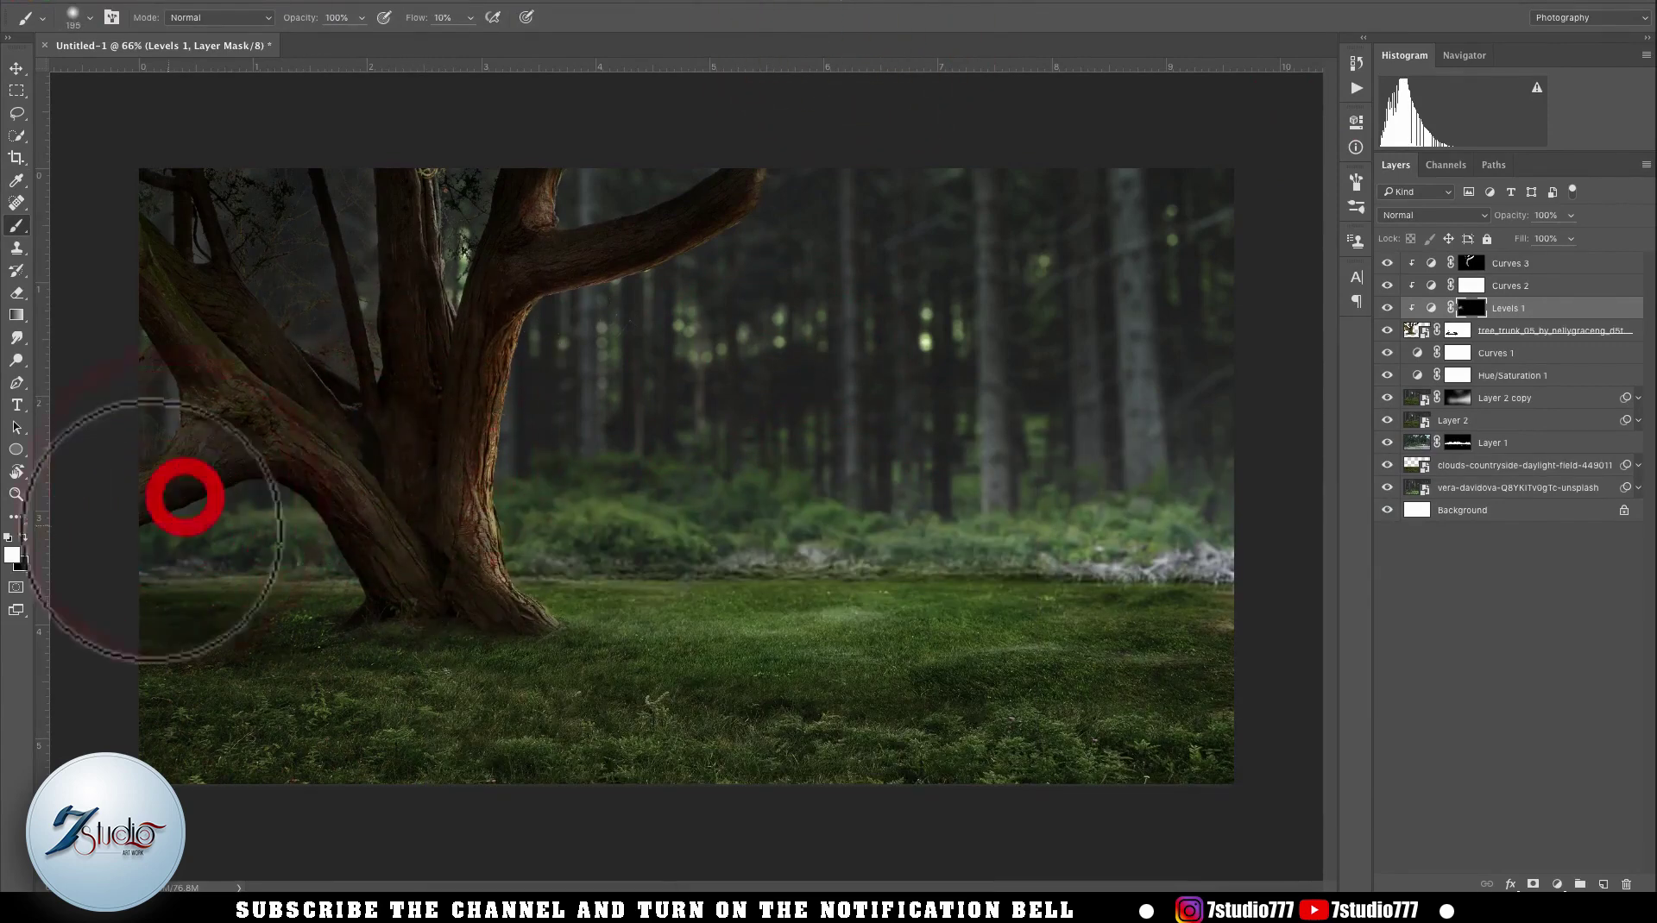
left_click(151, 445)
left_click(415, 410)
left_click(374, 458)
- Deepen the shadows on the left branches and lower trunk by painting white on the Levels mask with a smaller soft brush
key("bracketleft")
key("bracketleft")
key("bracketleft")
key("bracketleft")
key("bracketleft")
key("bracketleft")
key("bracketleft")
key("bracketleft")
key("bracketleft")
left_click(182, 459)
left_click_drag(157, 472, 246, 434)
key("bracketright")
key("bracketright")
left_click(314, 516)
left_click(369, 566)
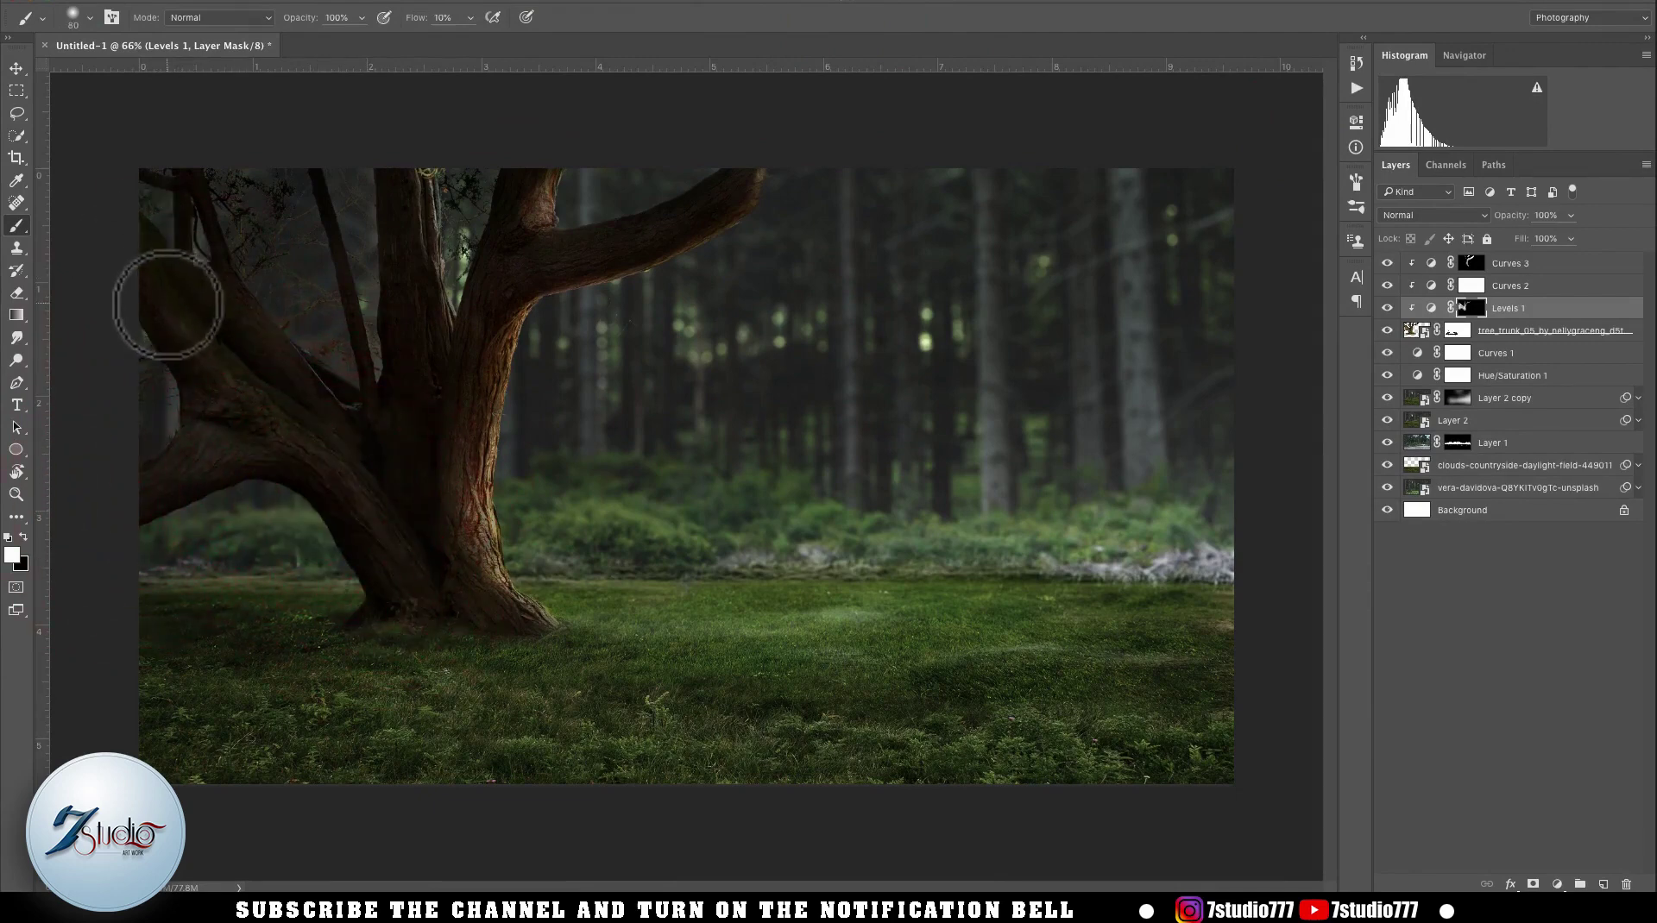
- Add a Hue/Saturation adjustment directly above the tree trunk, clipped to it, and lower its saturation
key("v")
left_click(1545, 331)
left_click(1557, 885)
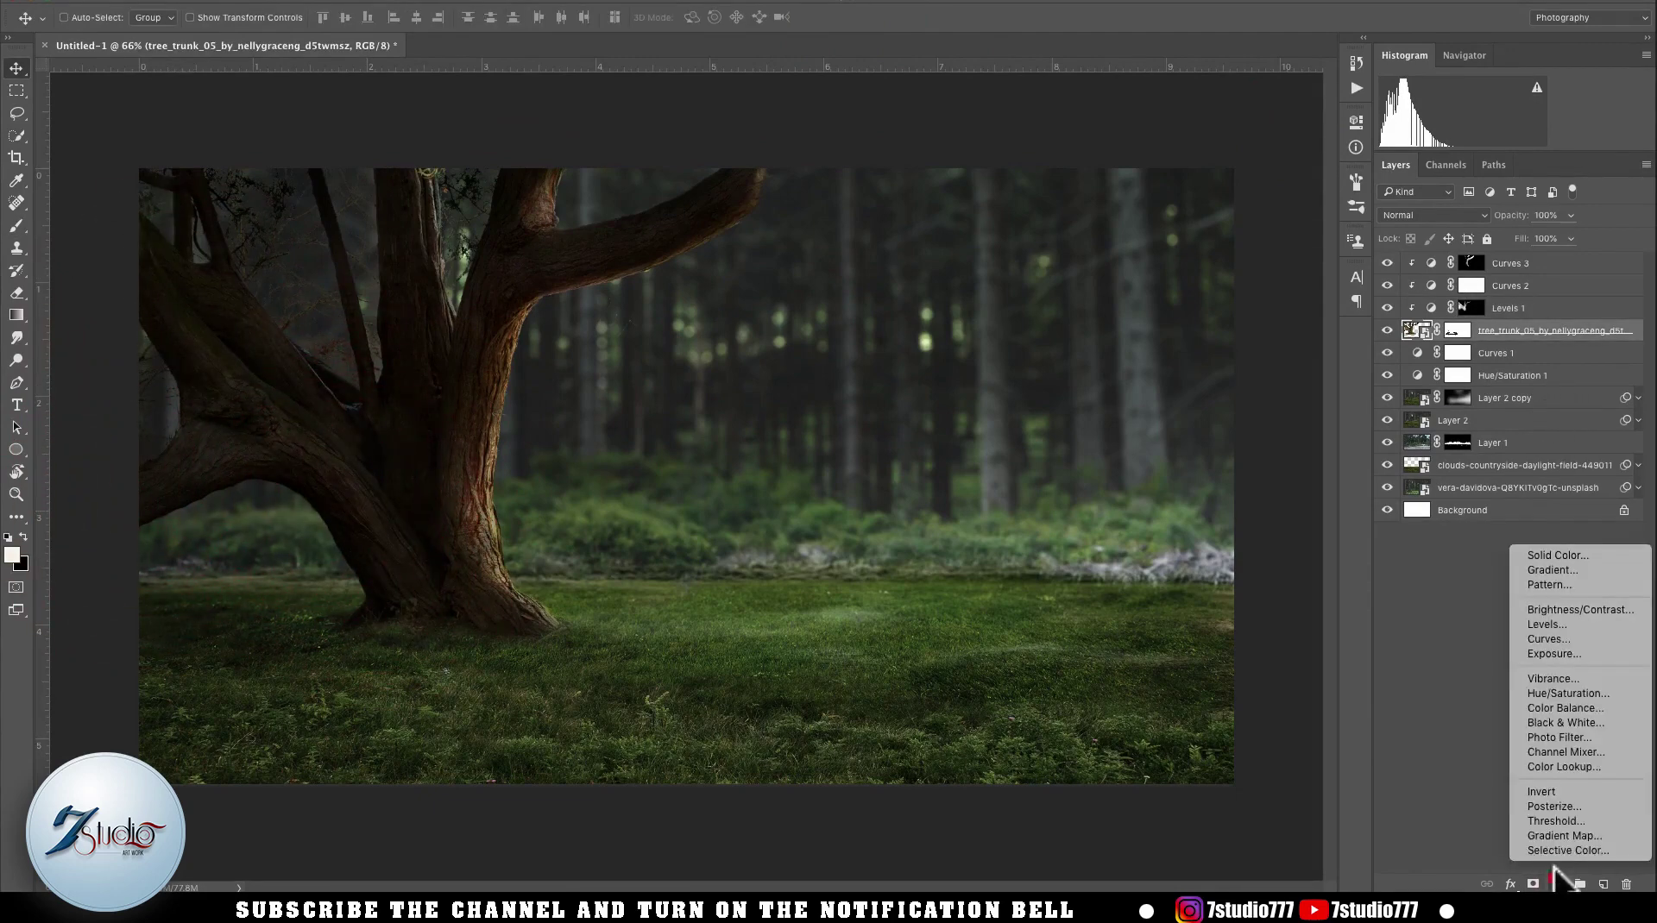
left_click(1558, 693)
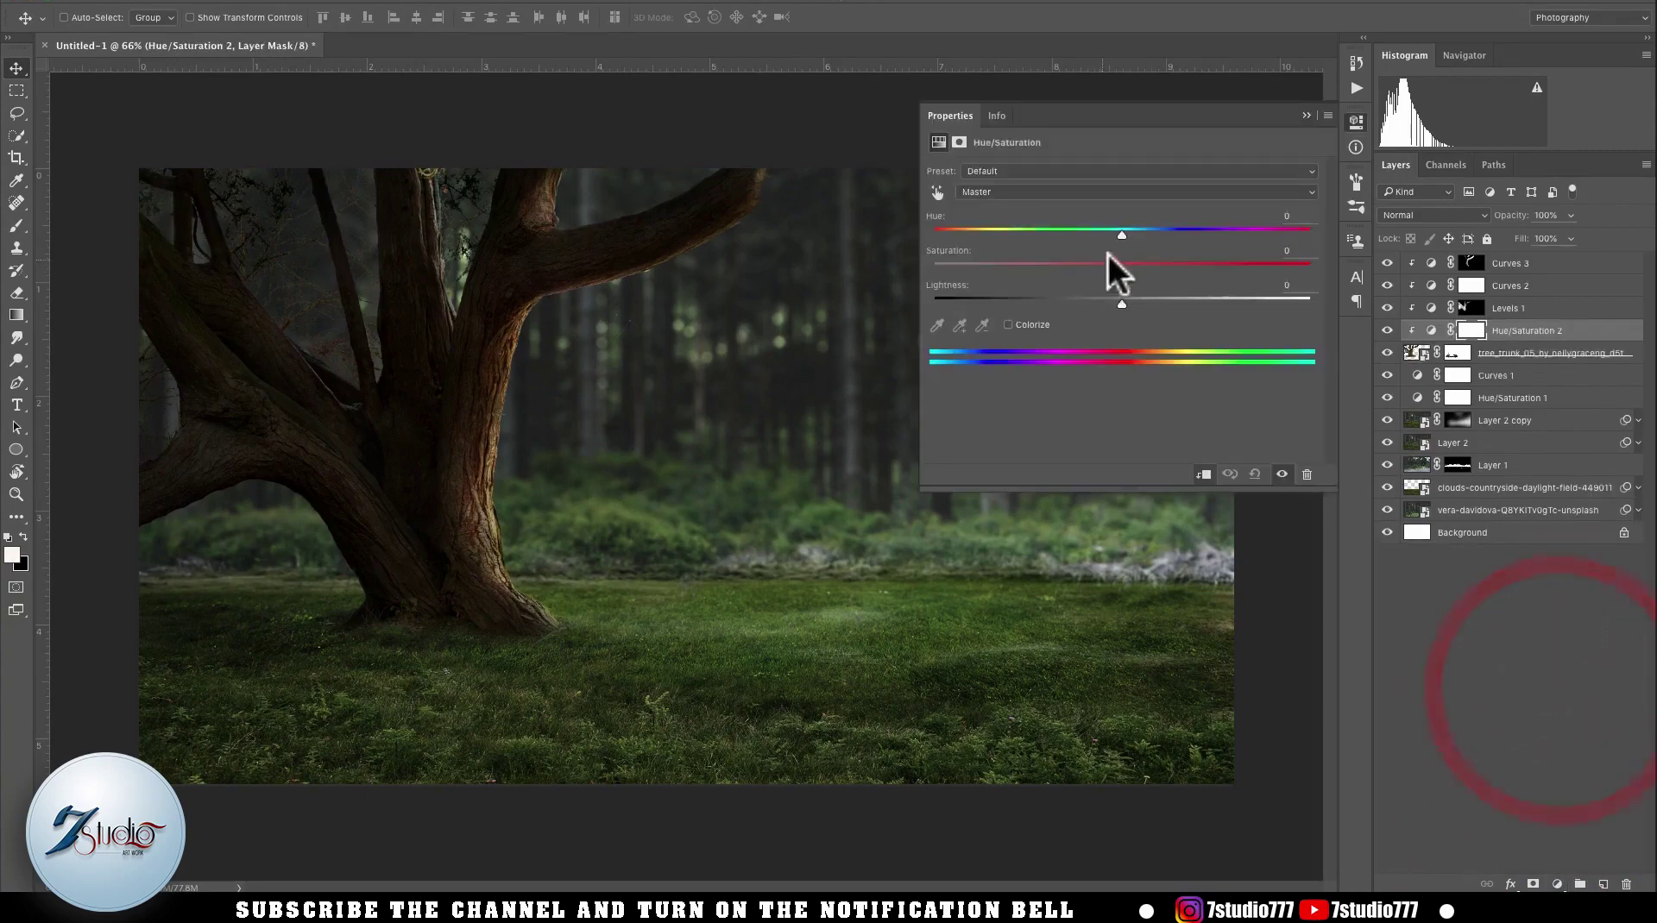
left_click(1306, 116)
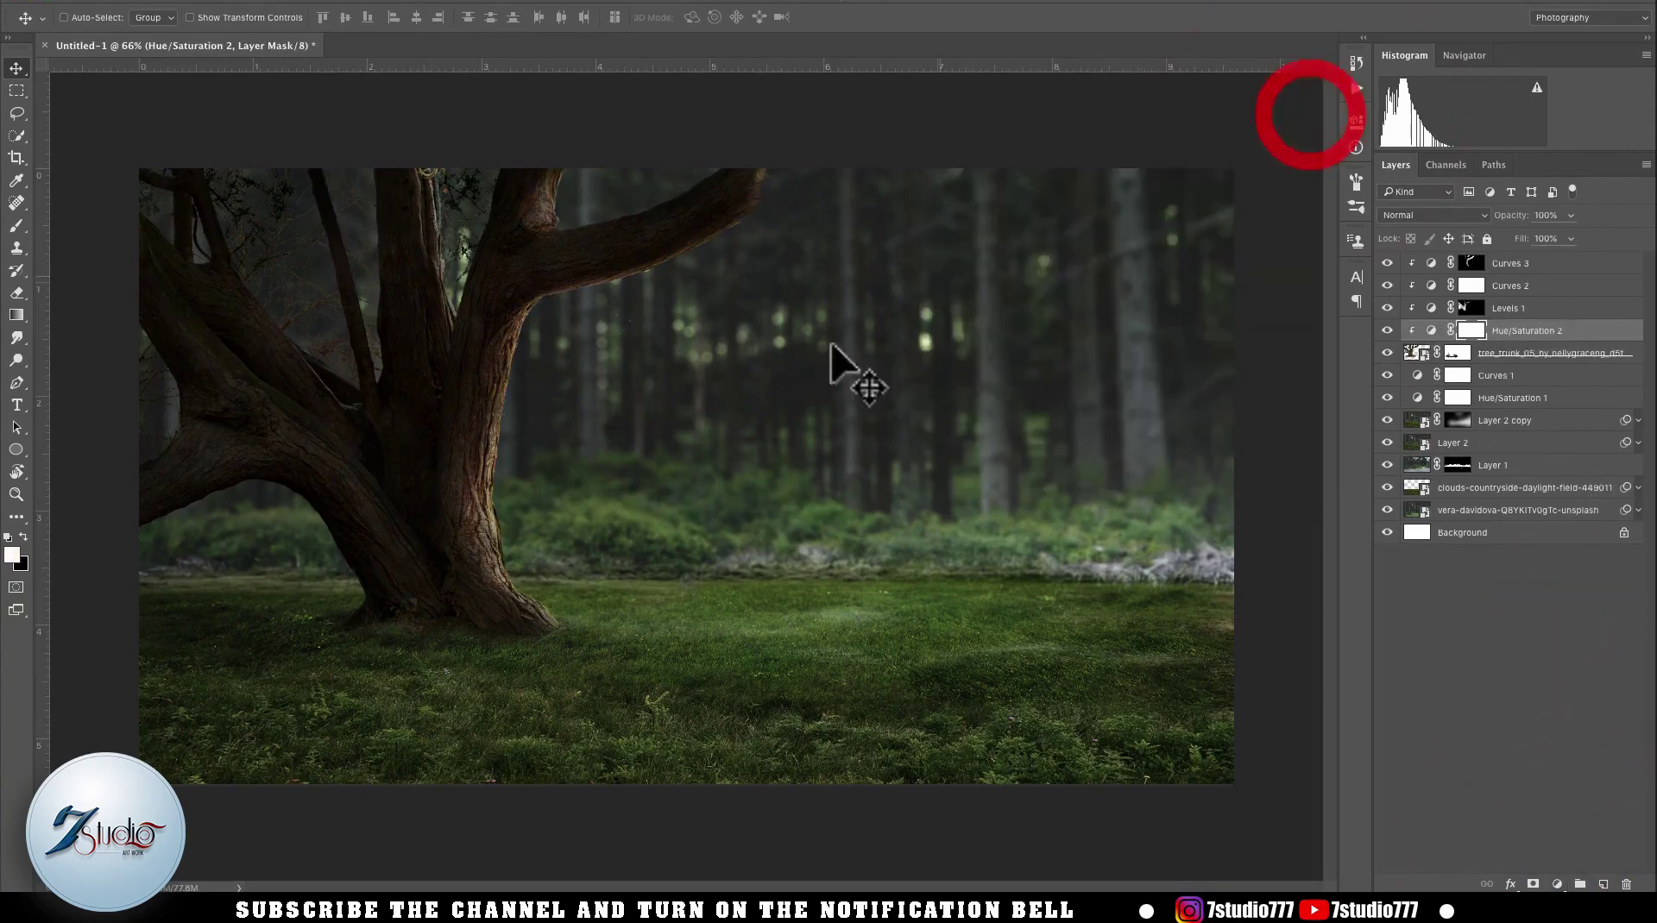
- Select the topmost Curves layer and check the rusty car's cut-out by toggling the layer mask in its source file
left_click(1565, 263)
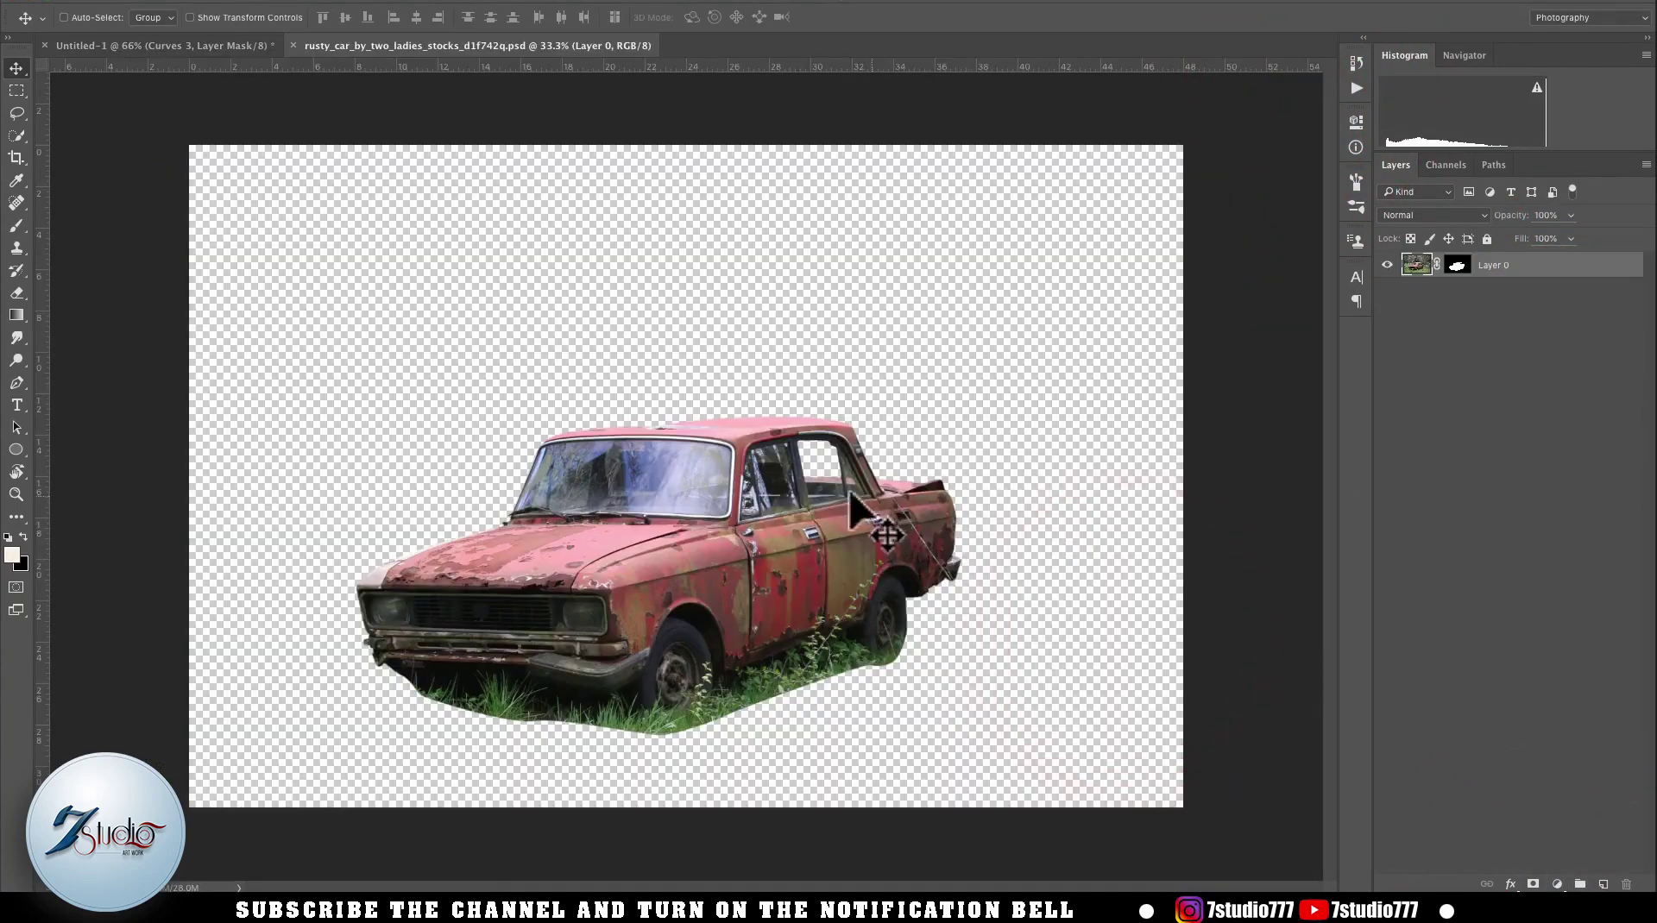
left_click(1457, 266, "shift")
left_click(1457, 266, "shift")
left_click(1457, 265, "shift")
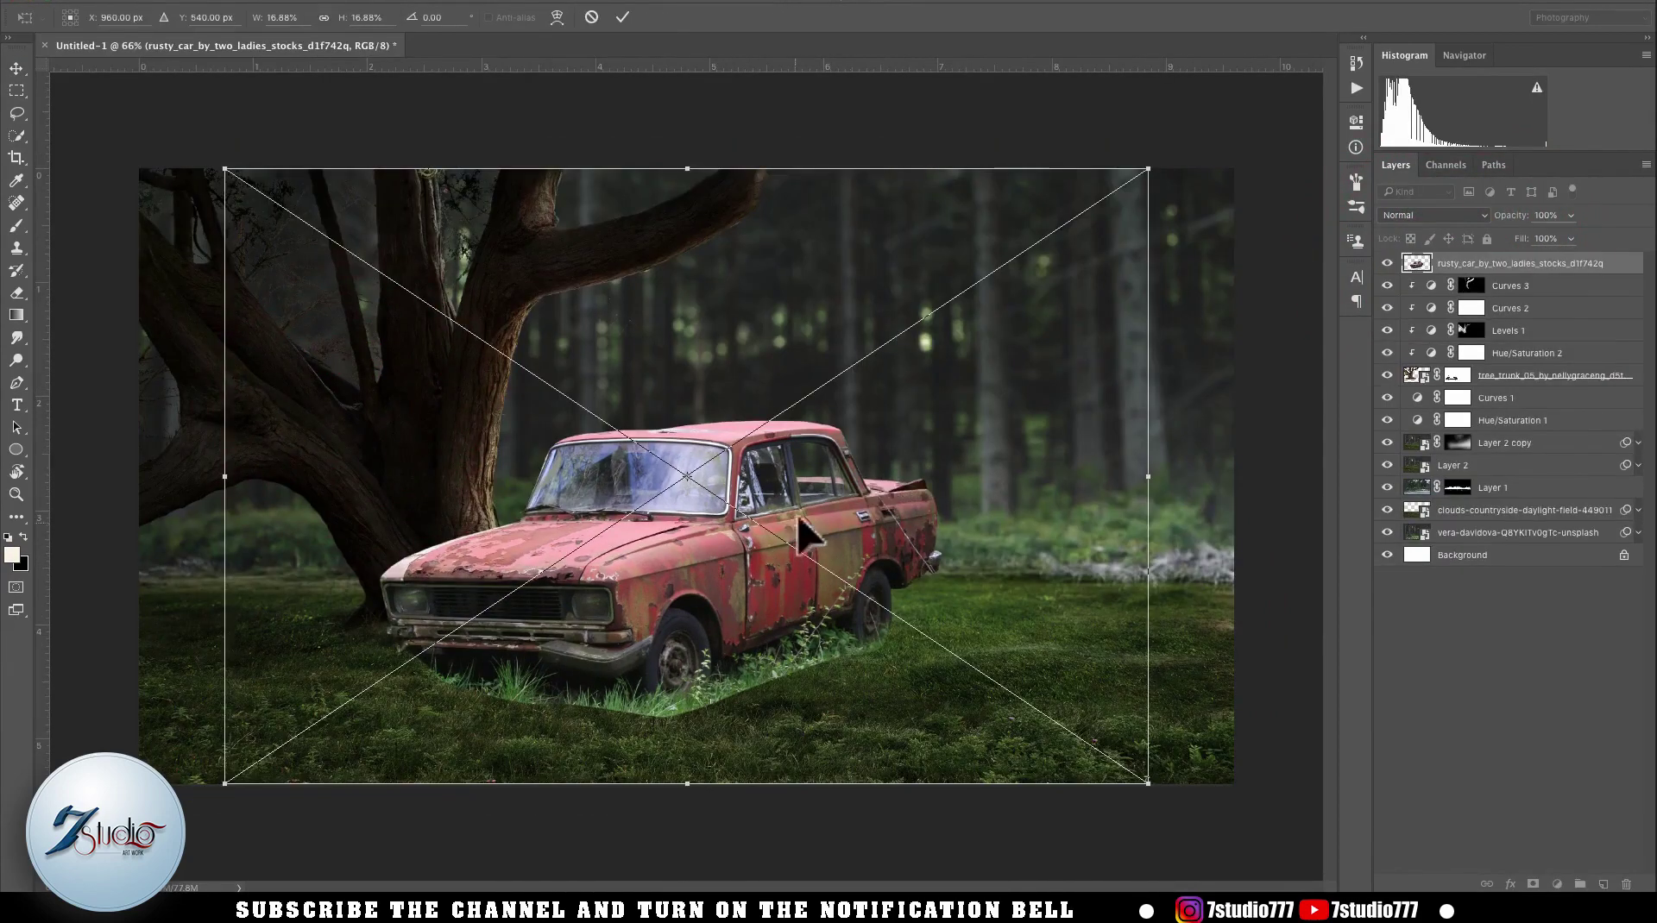
- Flip the placed rusty car horizontally, move it to the right side of the meadow and commit the placement
right_click(850, 484)
left_click(897, 686)
left_click_drag(743, 639, 972, 681)
double_click(1148, 569)
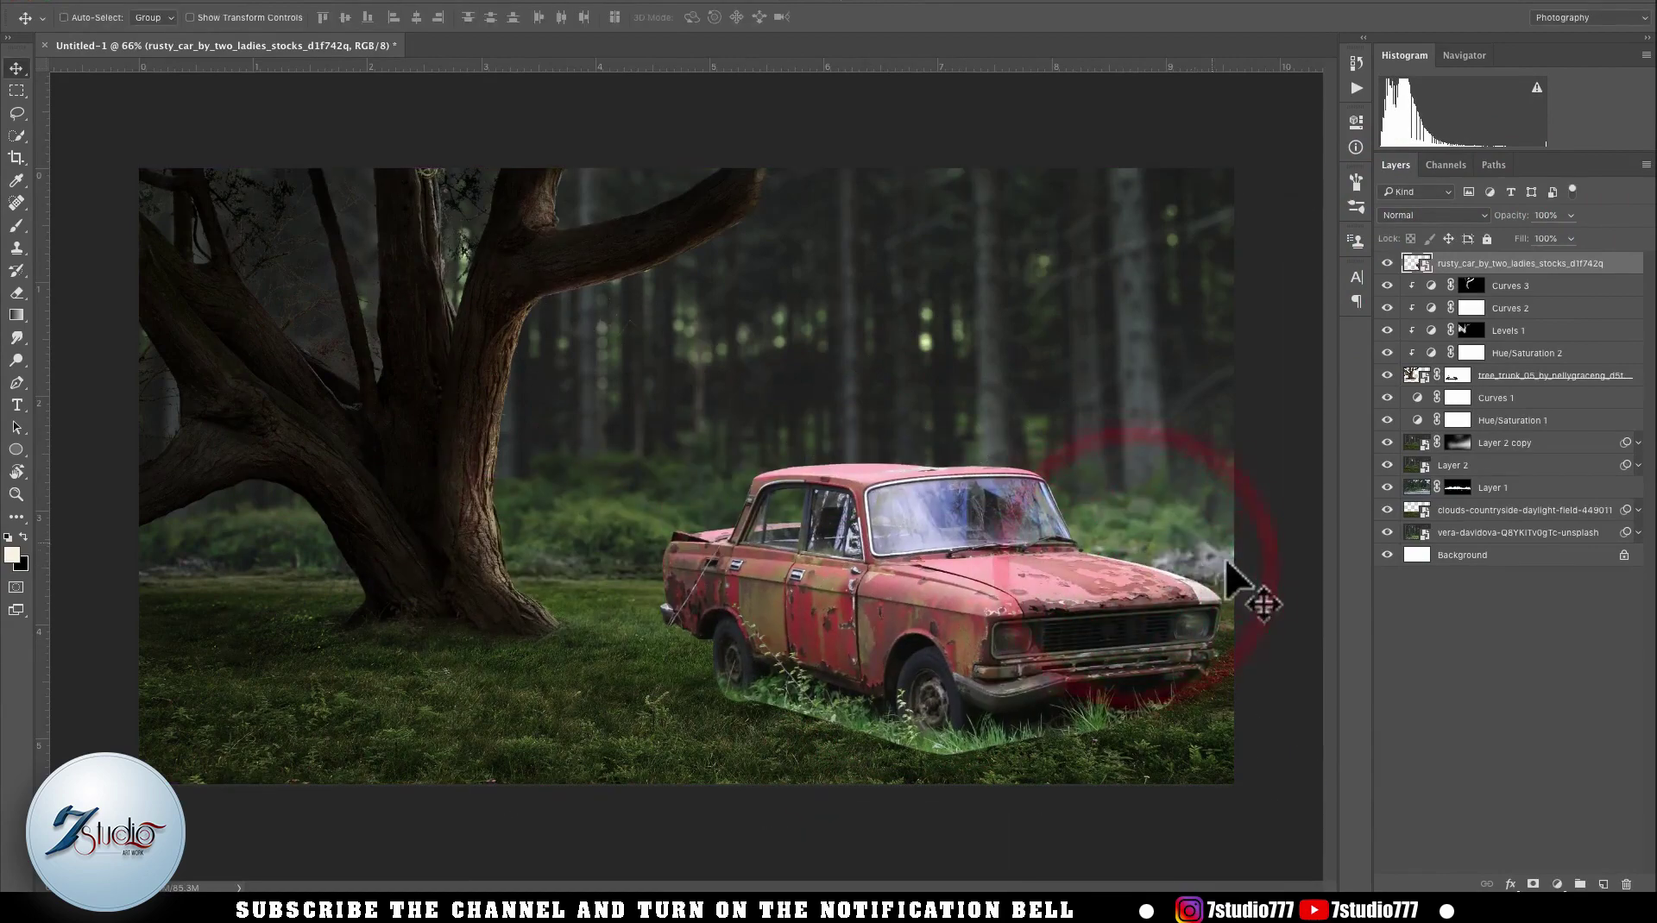
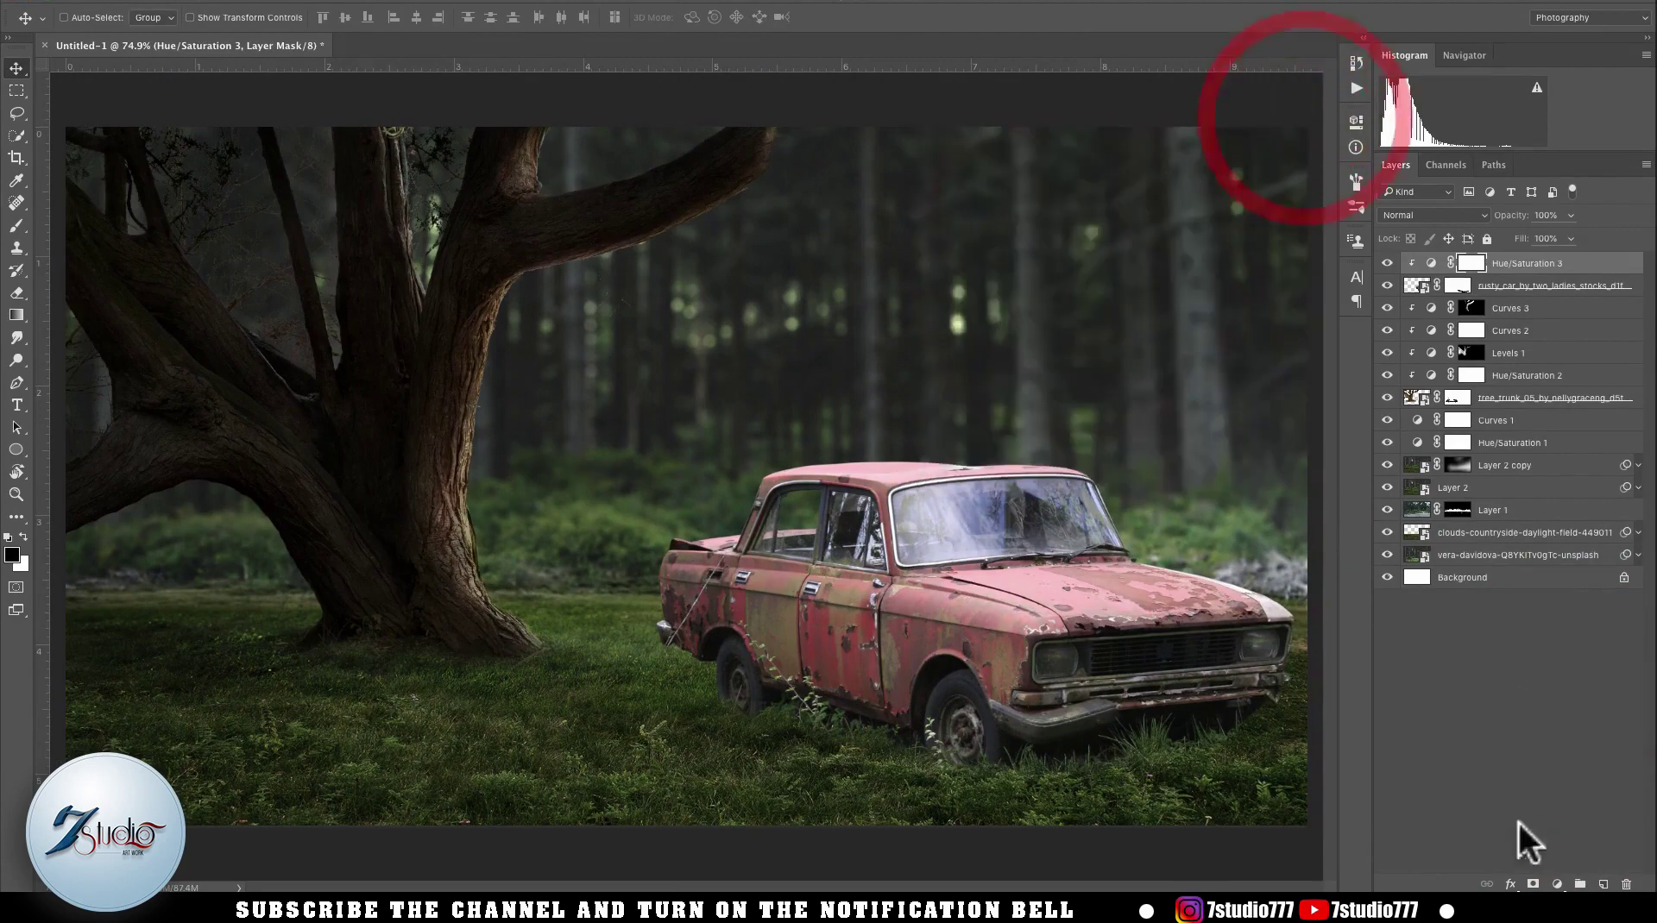
- Add a Curves adjustment clipped to the rusty car and pull its white point down to darken the car
left_click(1571, 640)
left_click(1204, 473)
left_click_drag(1246, 211, 1273, 294)
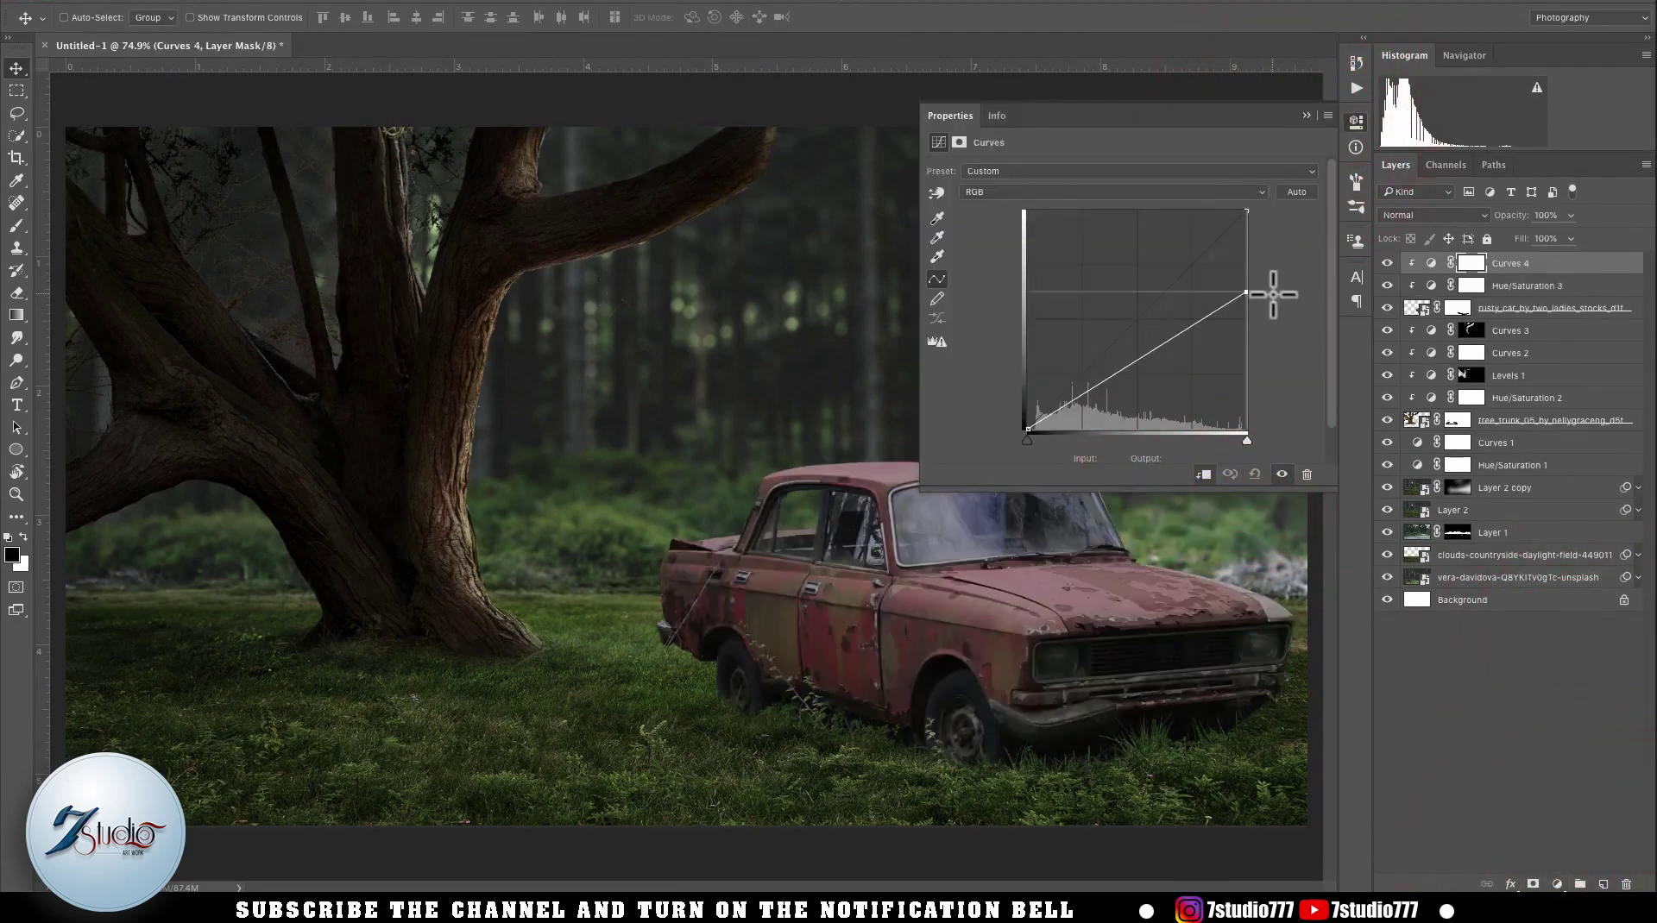
left_click(1307, 115)
- Add an Exposure adjustment clipped to the rusty car, set exposure to -1.00 and make the gamma correction slightly darker
left_click(1557, 885)
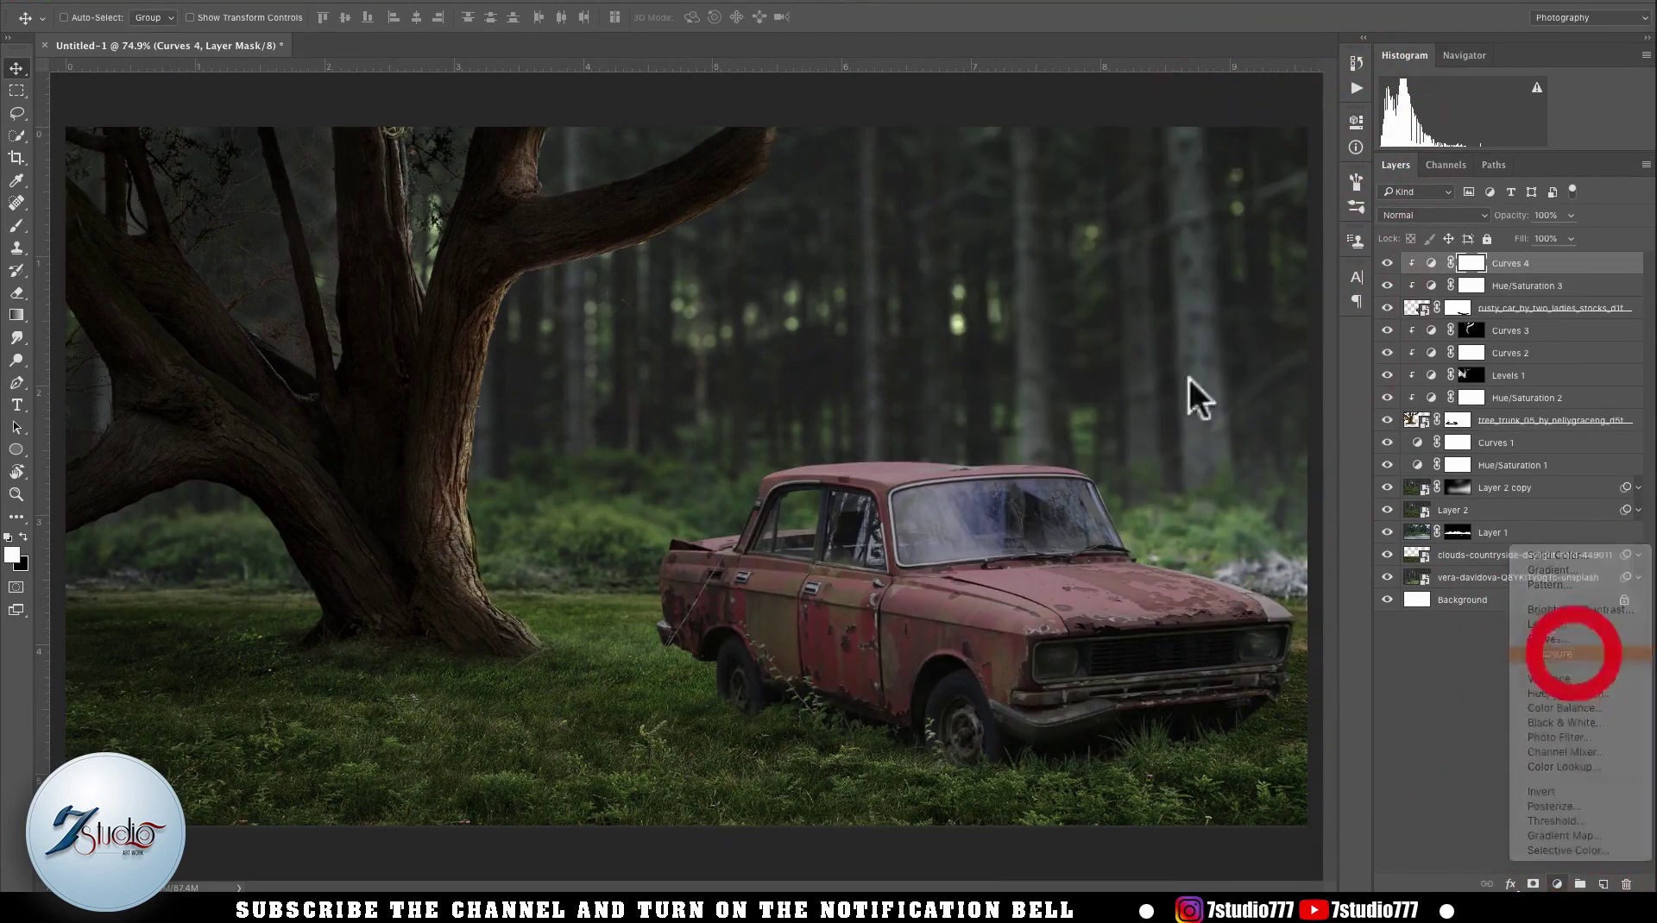
left_click(1571, 651)
left_click_drag(1120, 216, 1090, 215)
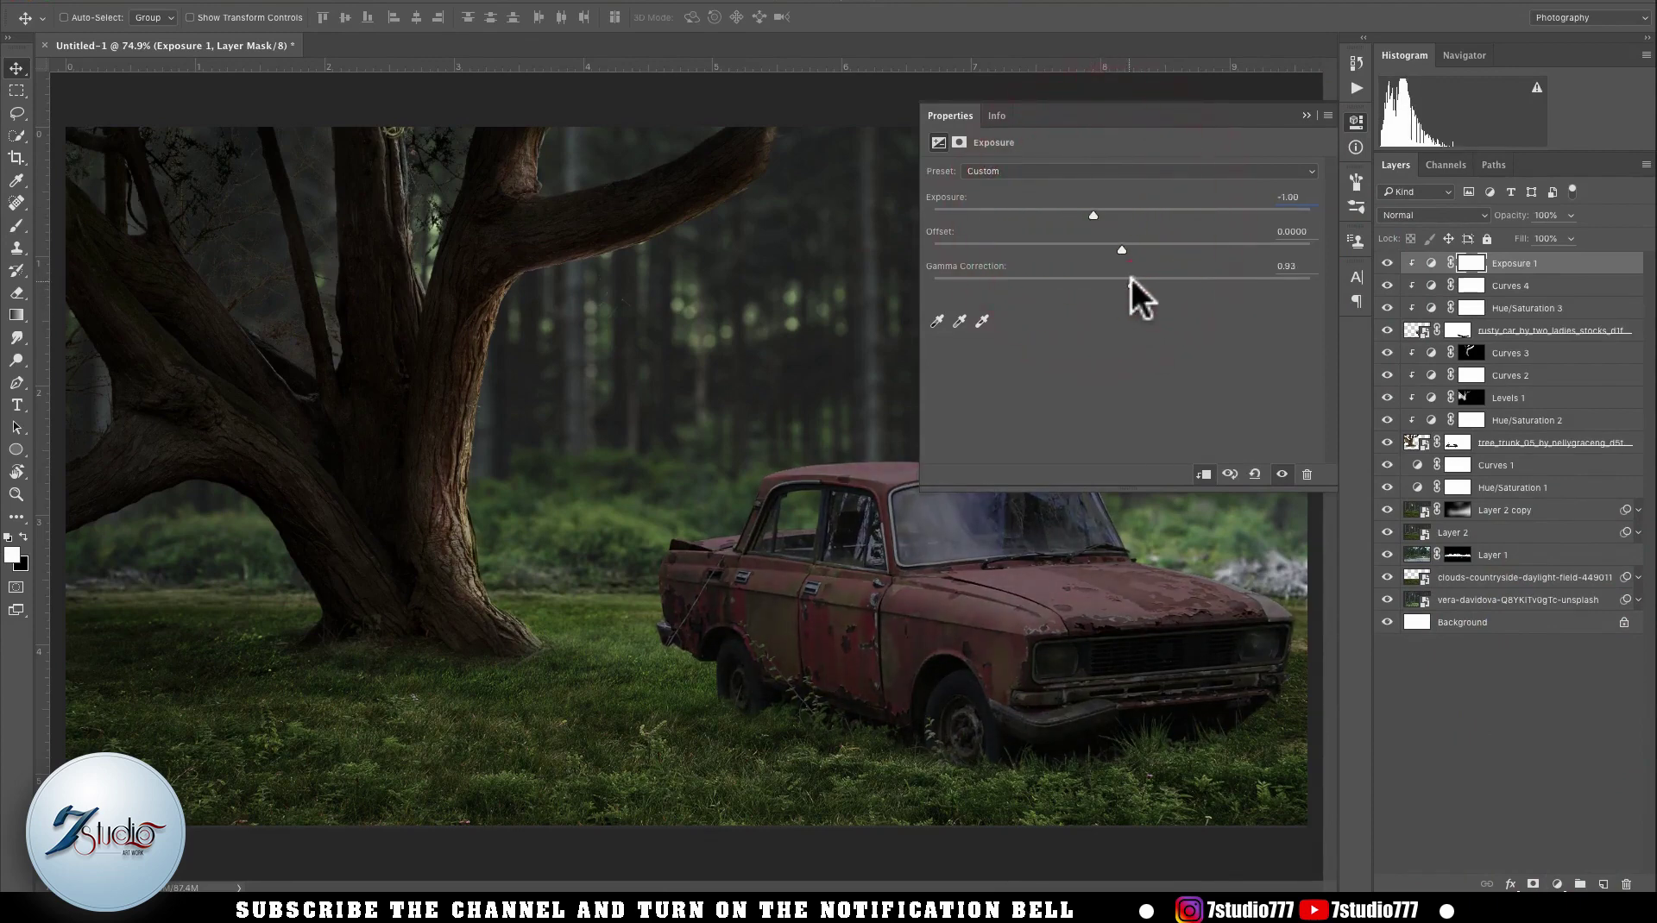
left_click(1131, 278)
left_click(1307, 115)
- Invert the Exposure mask to black and paint white broadly along the car's side and front to shade the lower body
key("super+i")
left_click_drag(984, 726, 754, 650)
mouse_move(892, 683)
left_mouse_down()
mouse_move(1061, 732)
mouse_move(1227, 718)
mouse_move(1189, 716)
left_mouse_up()
left_click(864, 674)
- Refine the Exposure mask with a much smaller soft brush around the windshield corner and front fender
key("bracketleft")
key("bracketleft")
key("bracketleft")
key("bracketleft")
key("bracketleft")
key("bracketleft")
key("bracketleft")
key("bracketleft")
mouse_move(890, 589)
left_mouse_down()
mouse_move(979, 590)
mouse_move(931, 579)
left_mouse_up()
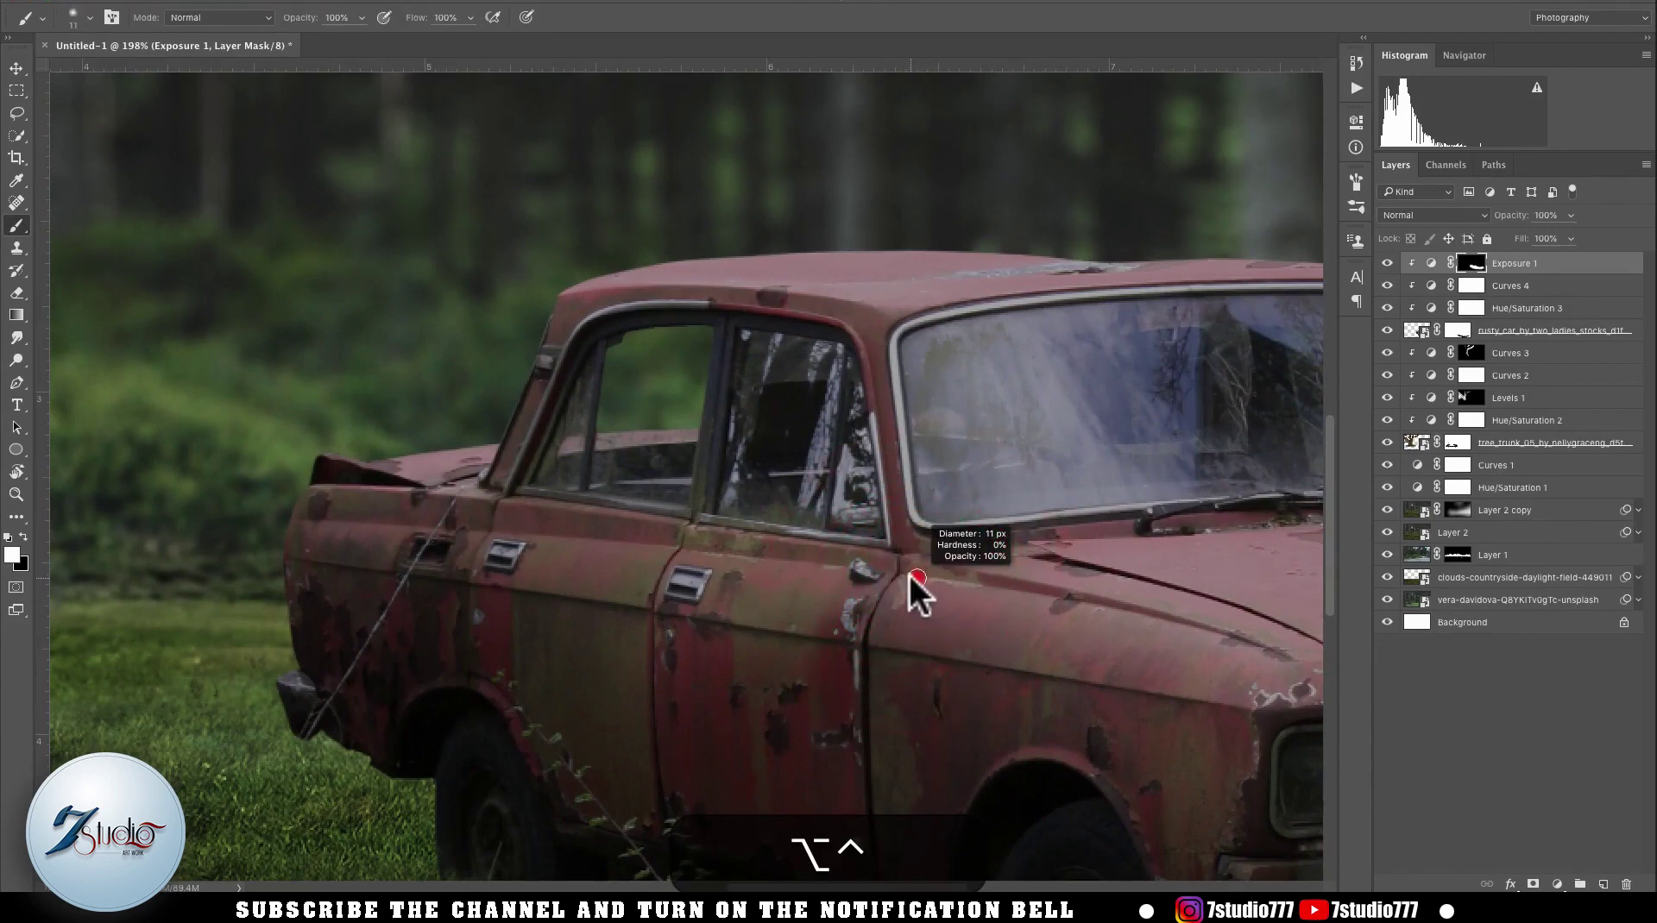
key("space")
left_click_drag(1061, 592, 873, 556)
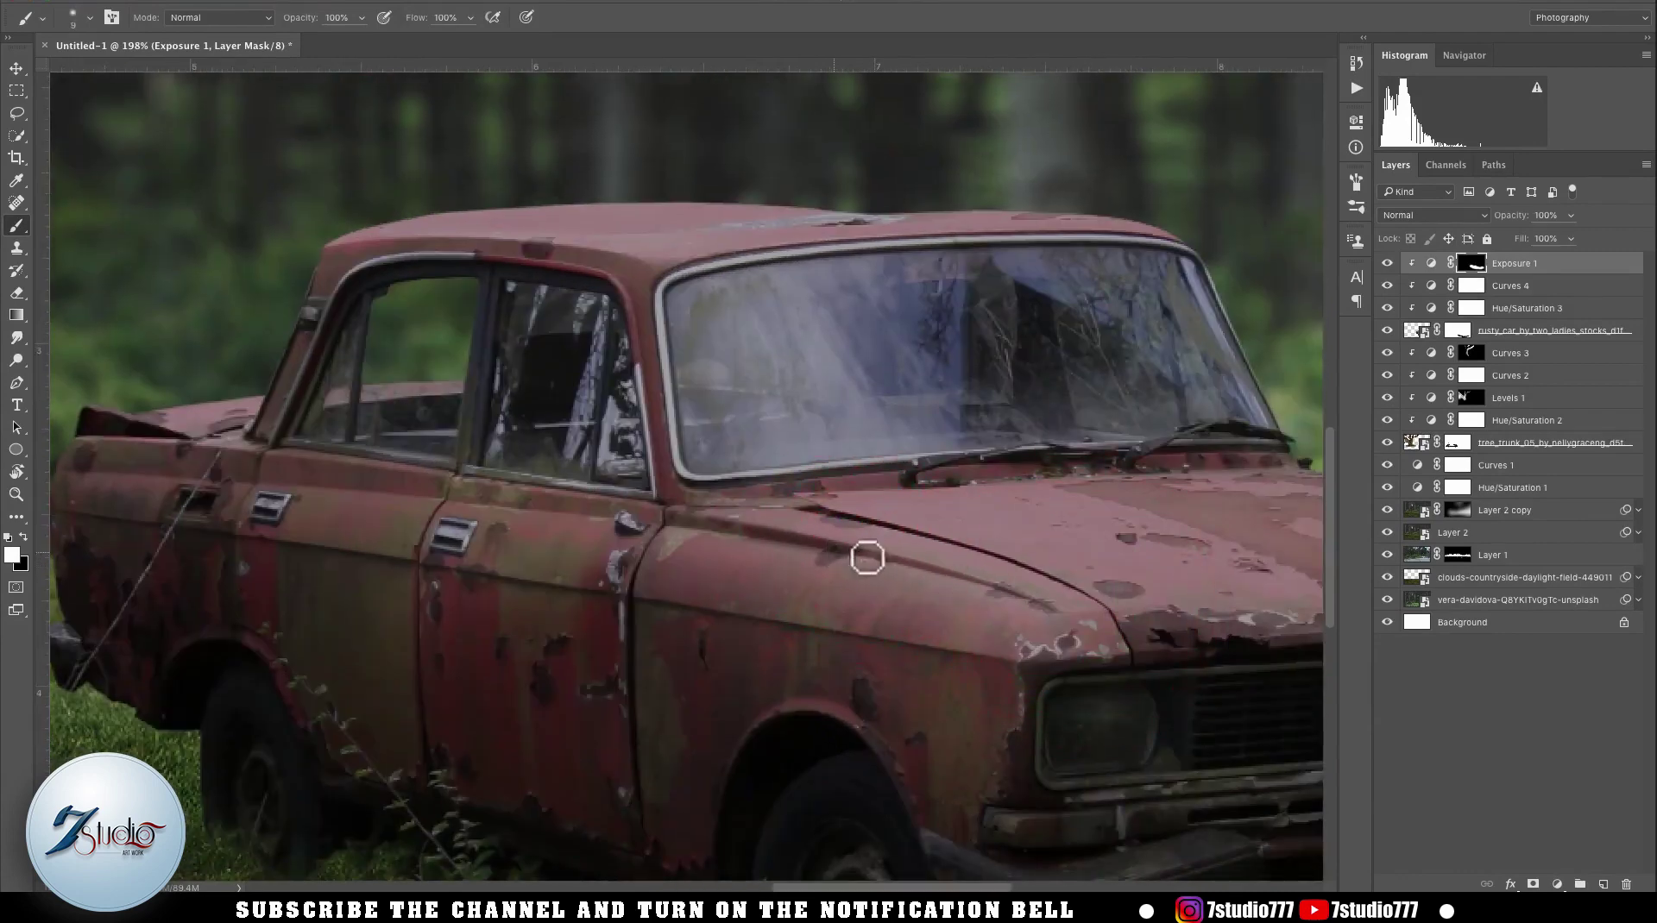
- Clean up the shading mask along the hood edge in black, then paint white shading around the headlight and front bumper
key("x")
left_click_drag(1015, 521, 843, 529)
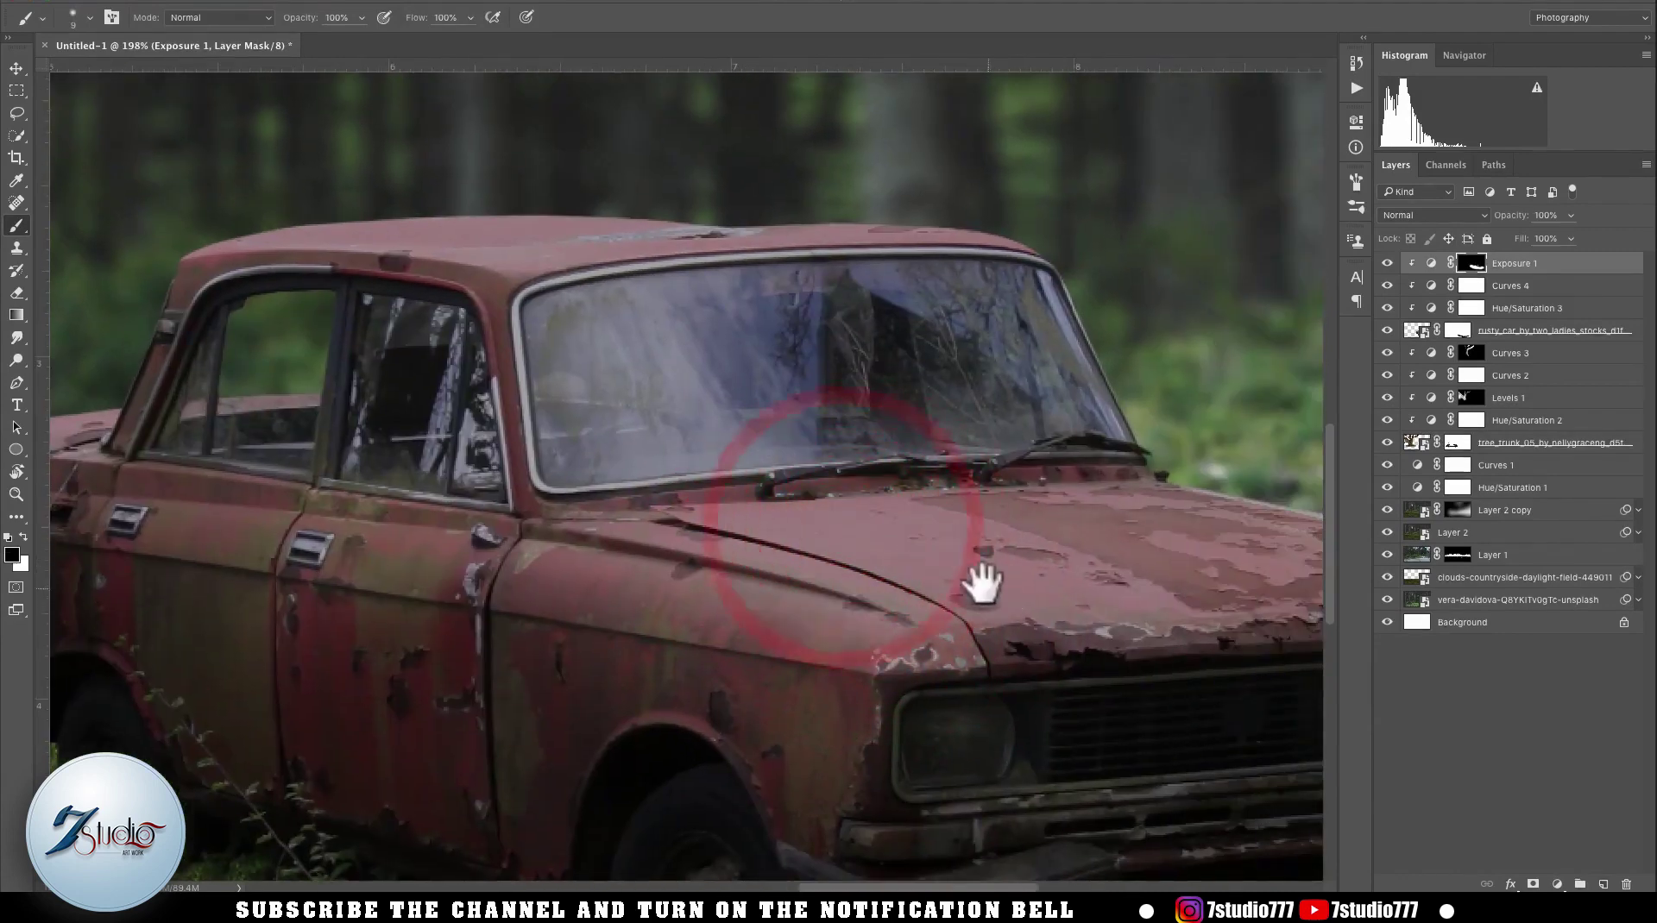
left_click_drag(989, 592, 914, 406)
mouse_move(948, 648)
left_mouse_down()
mouse_move(1011, 633)
mouse_move(884, 642)
mouse_move(1021, 632)
mouse_move(830, 659)
left_mouse_up()
key("x")
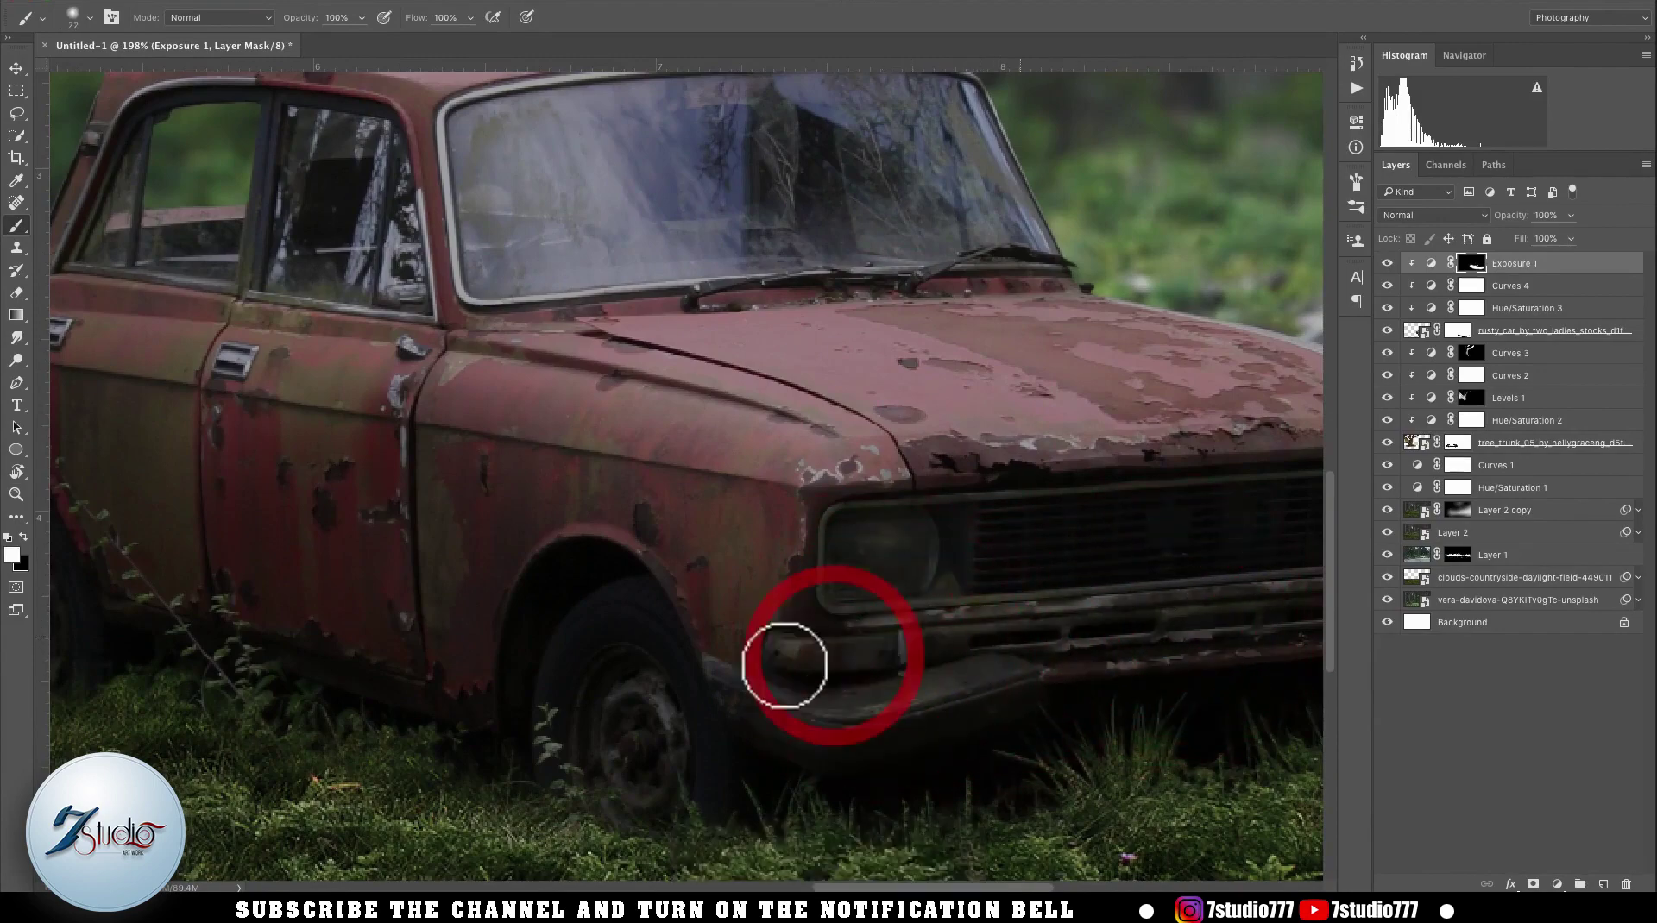
left_click_drag(737, 579, 1002, 636)
- Paint straight white mask strokes along the car's rear body line and doors to extend the side shading
left_click_drag(596, 445, 880, 584)
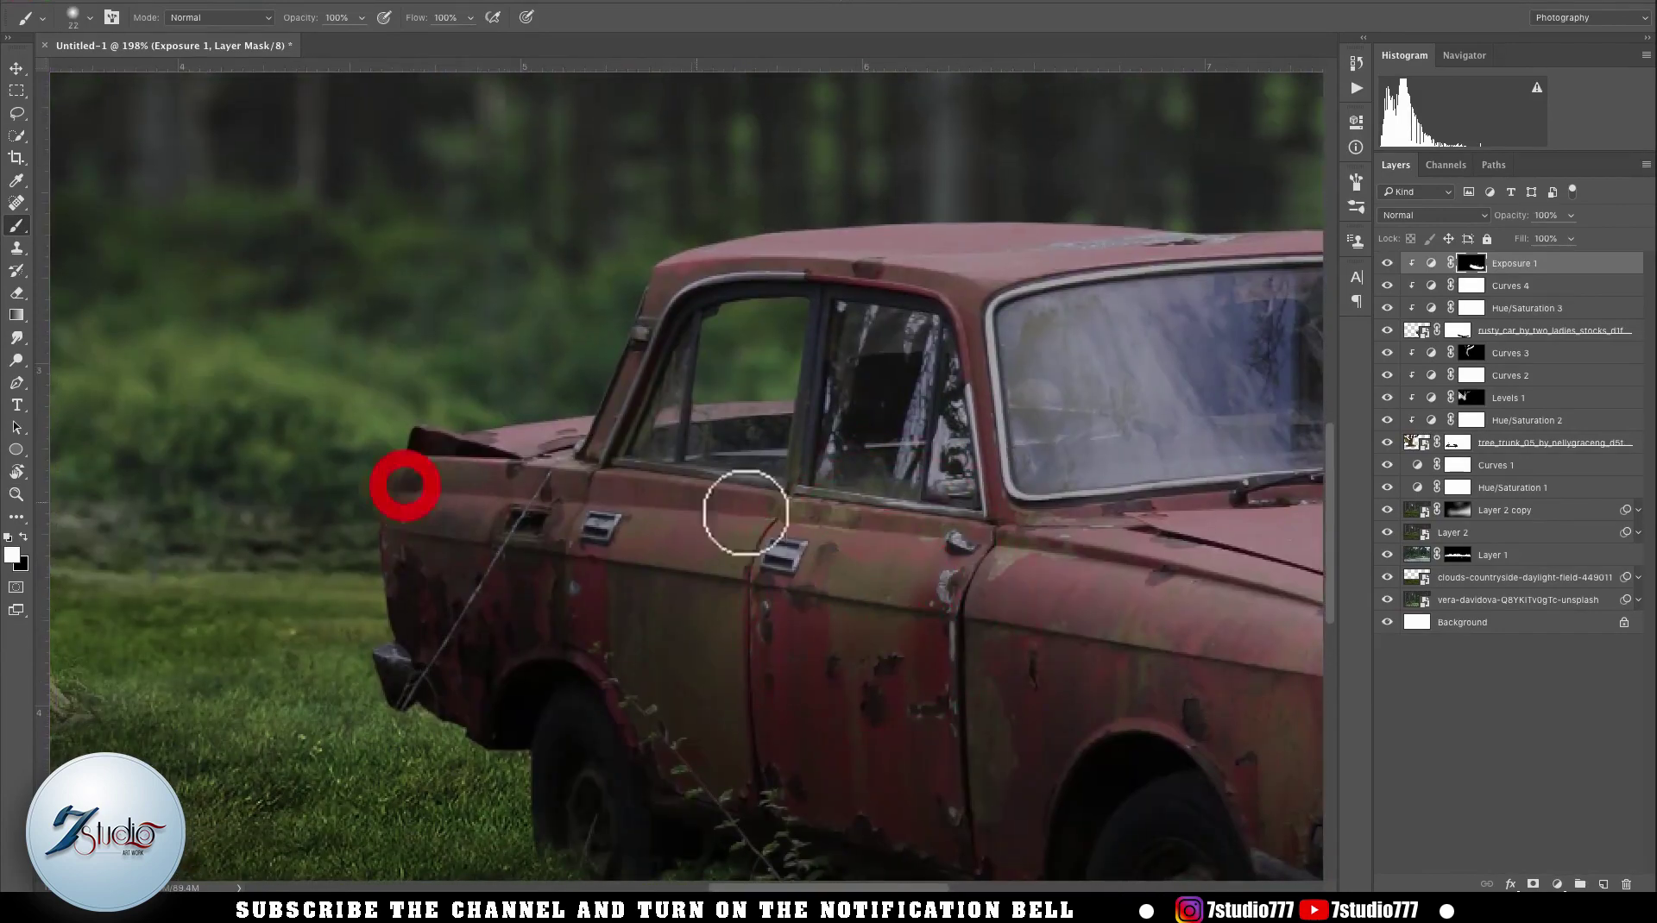
left_click(769, 514, "shift")
left_click(500, 469)
left_click(732, 512, "shift")
left_click_drag(734, 512, 928, 515)
key("shift+2")
- Place the pumpkins image, flip it horizontally, scale it down beside the base of the tree trunk and commit the placement
left_click(953, 440)
left_click(927, 372)
scroll(844, 503, "down", 10)
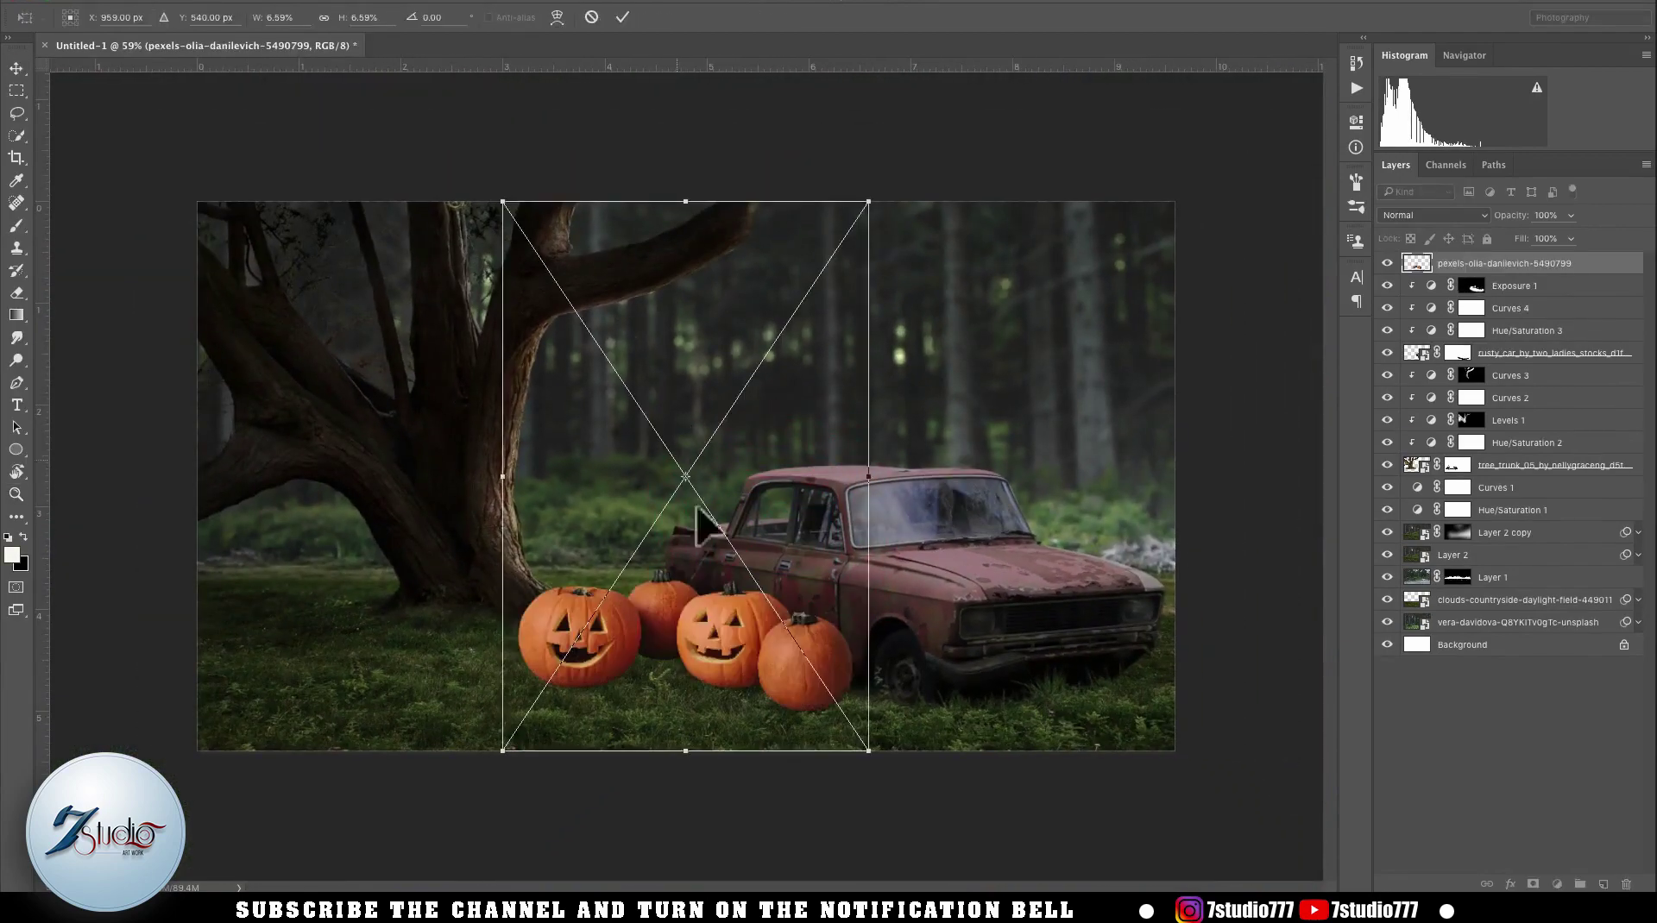
right_click(706, 592)
left_click(760, 789)
left_click_drag(828, 669, 495, 623)
left_click_drag(527, 713, 495, 676)
left_click_drag(456, 569, 523, 597)
key("Return")
- Apply a Hue/Saturation filter to the pumpkins layer with saturation set to -46
key("z")
left_click_drag(433, 646, 732, 520)
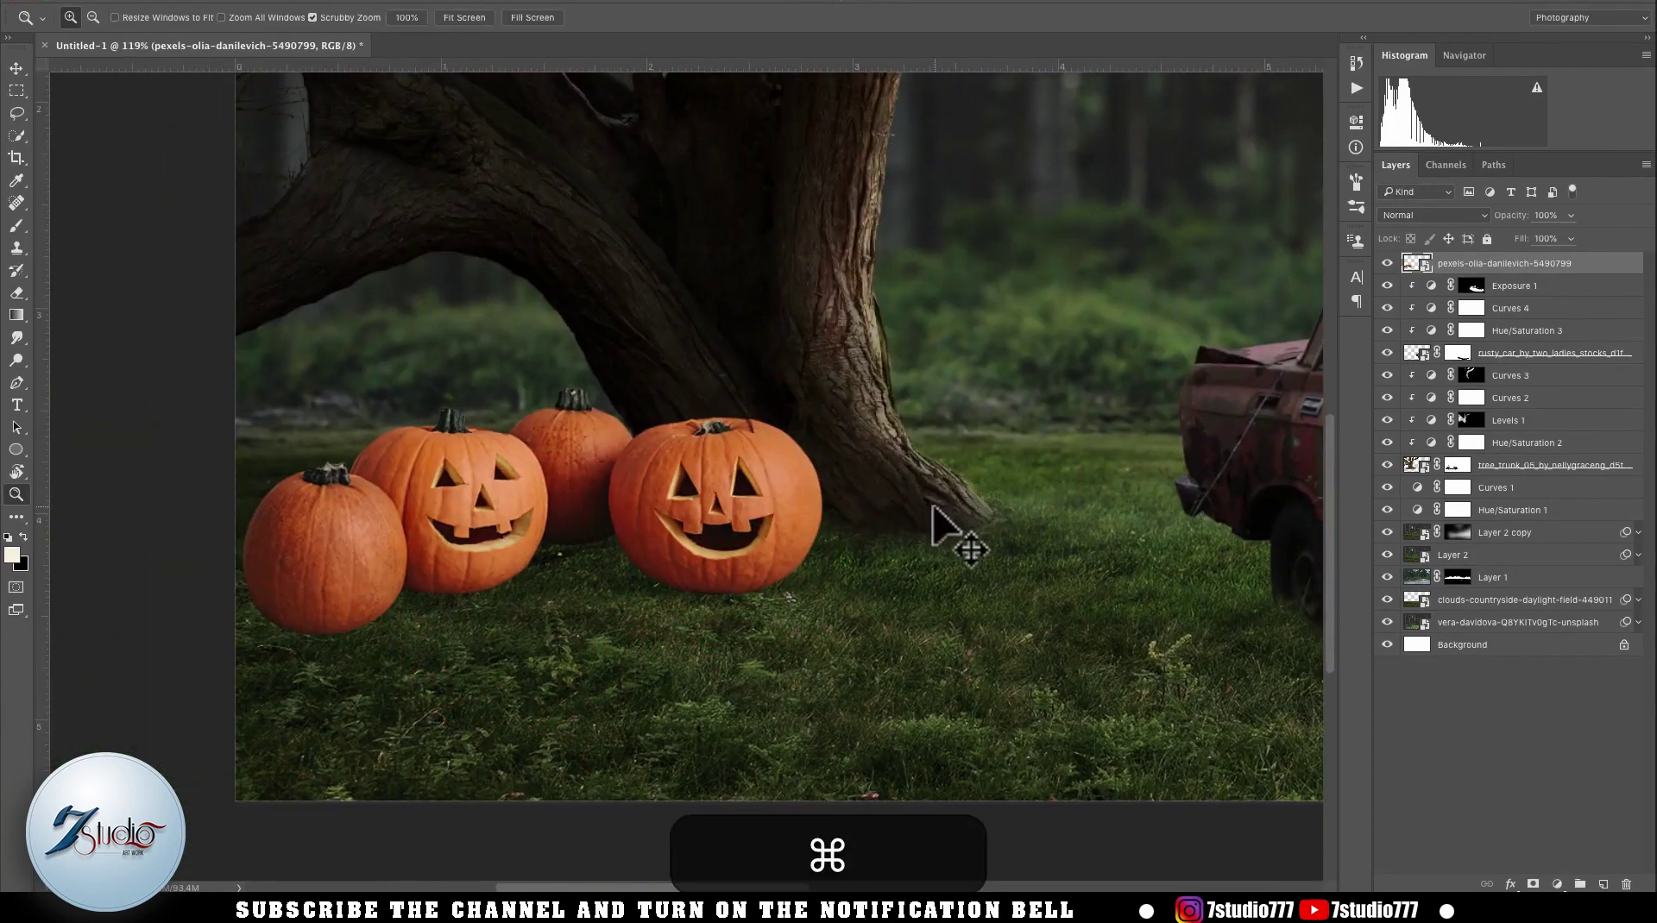
key("super+u")
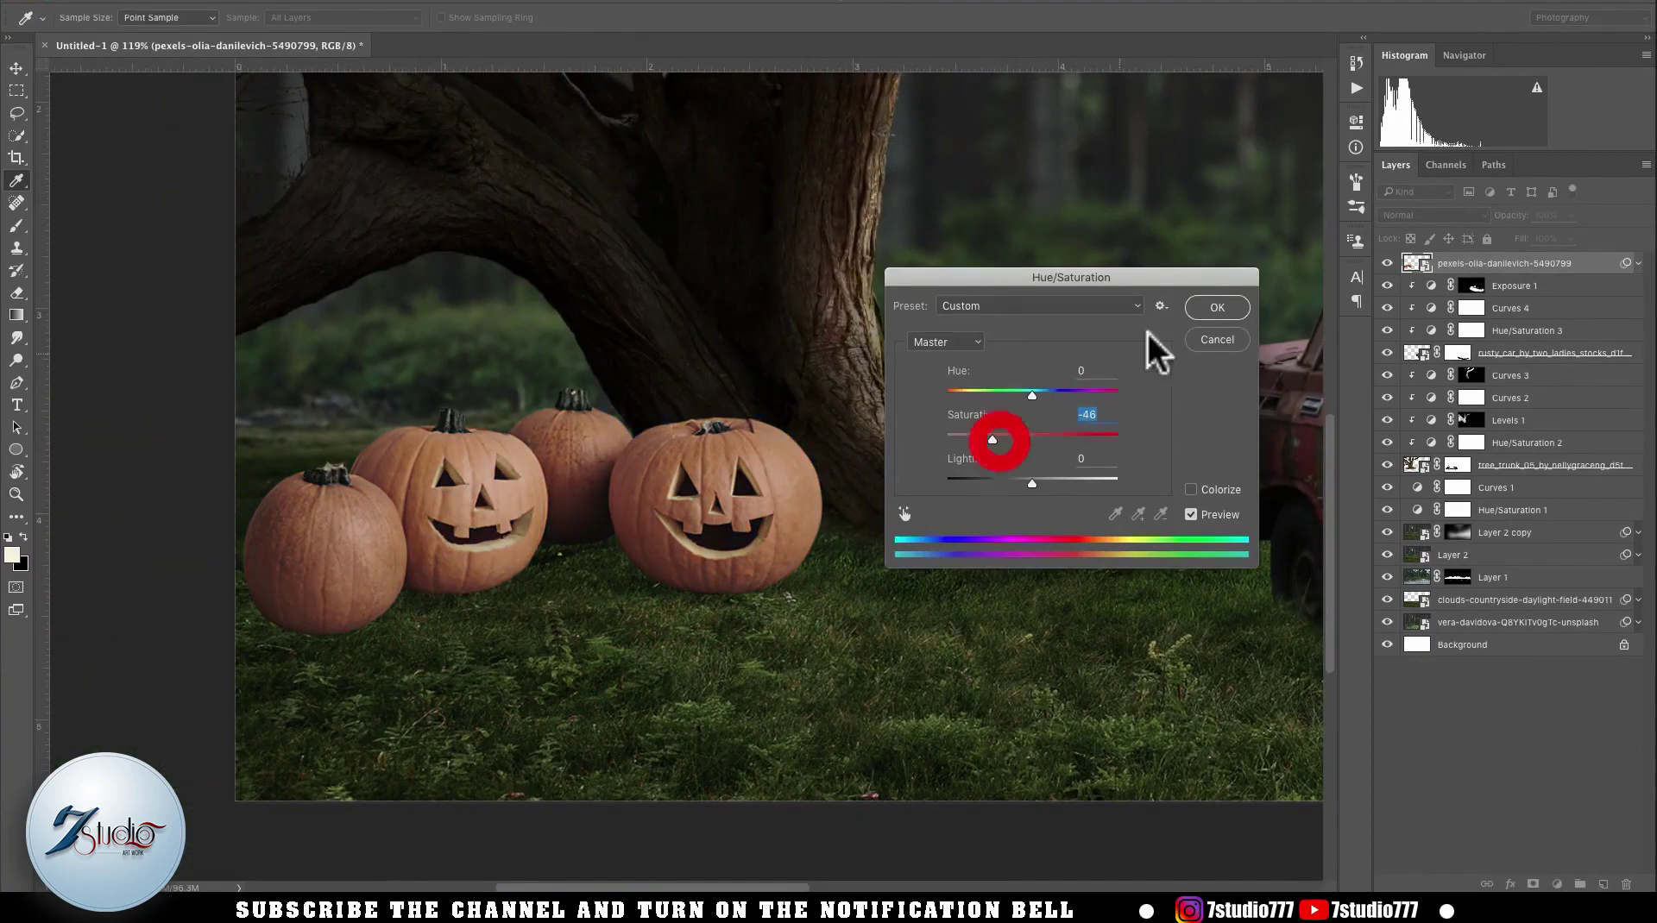
left_click(1196, 307)
- Mask the pumpkins layer and paint black with a grass-shaped brush along their bottom edges to sink them into the grass
key("b")
right_click(962, 443)
double_click(1072, 548)
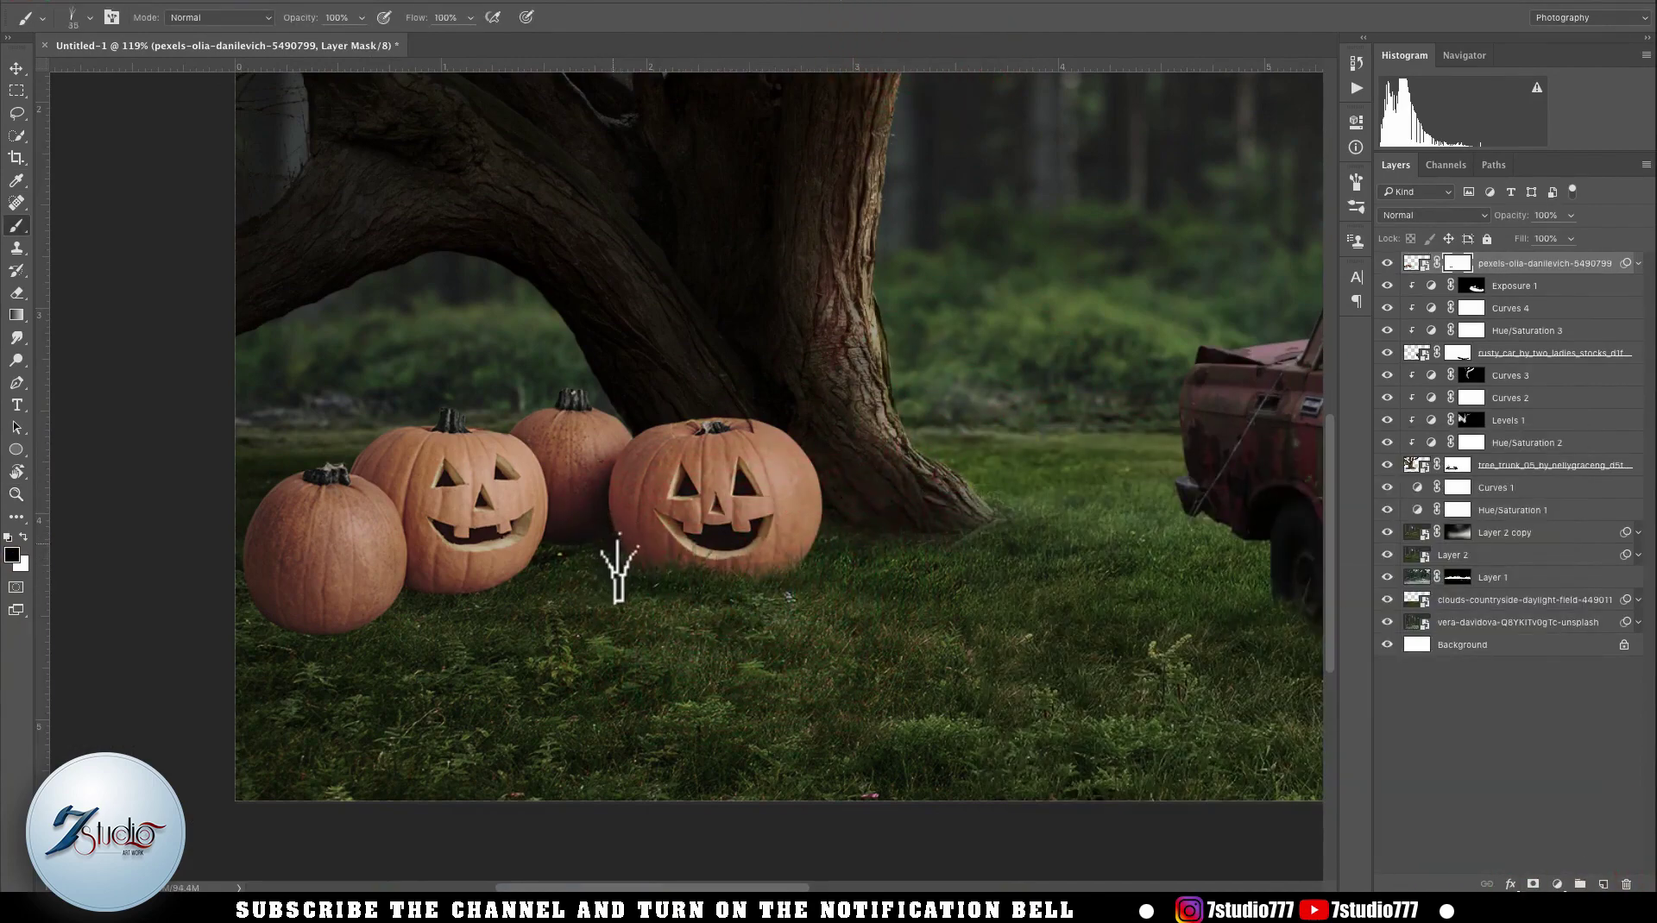
mouse_move(499, 587)
left_mouse_down()
mouse_move(530, 563)
mouse_move(478, 603)
left_mouse_up()
left_click_drag(452, 602, 402, 609)
mouse_move(392, 618)
left_mouse_down()
mouse_move(337, 632)
mouse_move(369, 639)
left_mouse_up()
key("bracketright")
key("bracketright")
key("bracketright")
key("bracketright")
key("bracketright")
key("v")
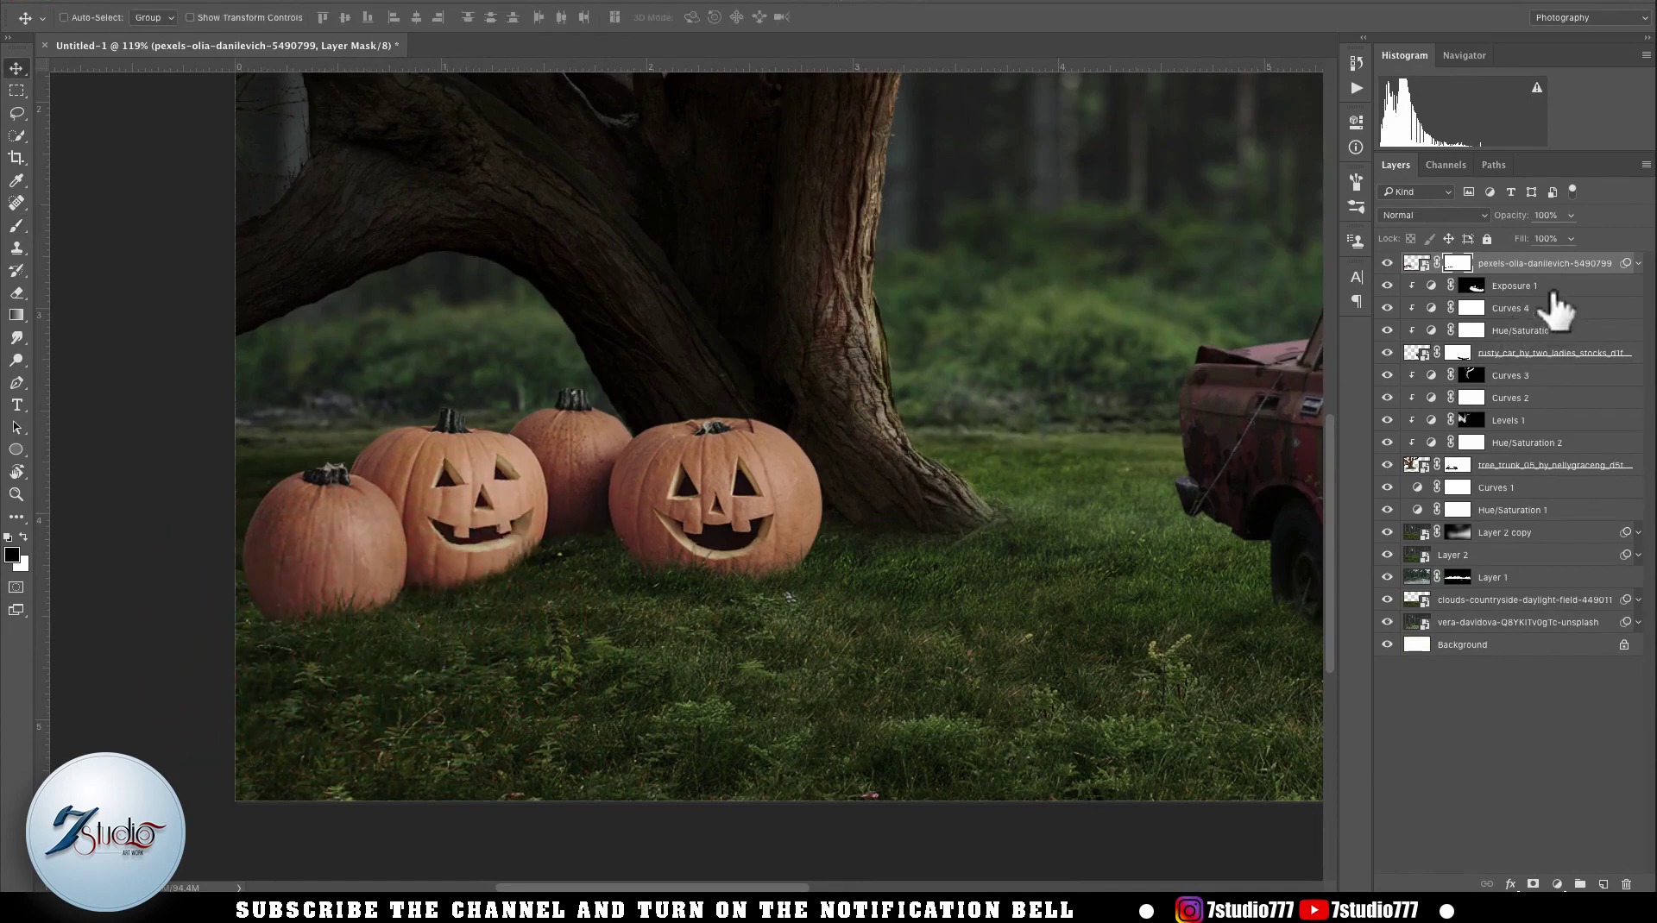
- Add an Exposure adjustment clipped to the pumpkins, lower the exposure strongly and set gamma correction to 0.73
left_click(1557, 884)
left_click(1573, 666)
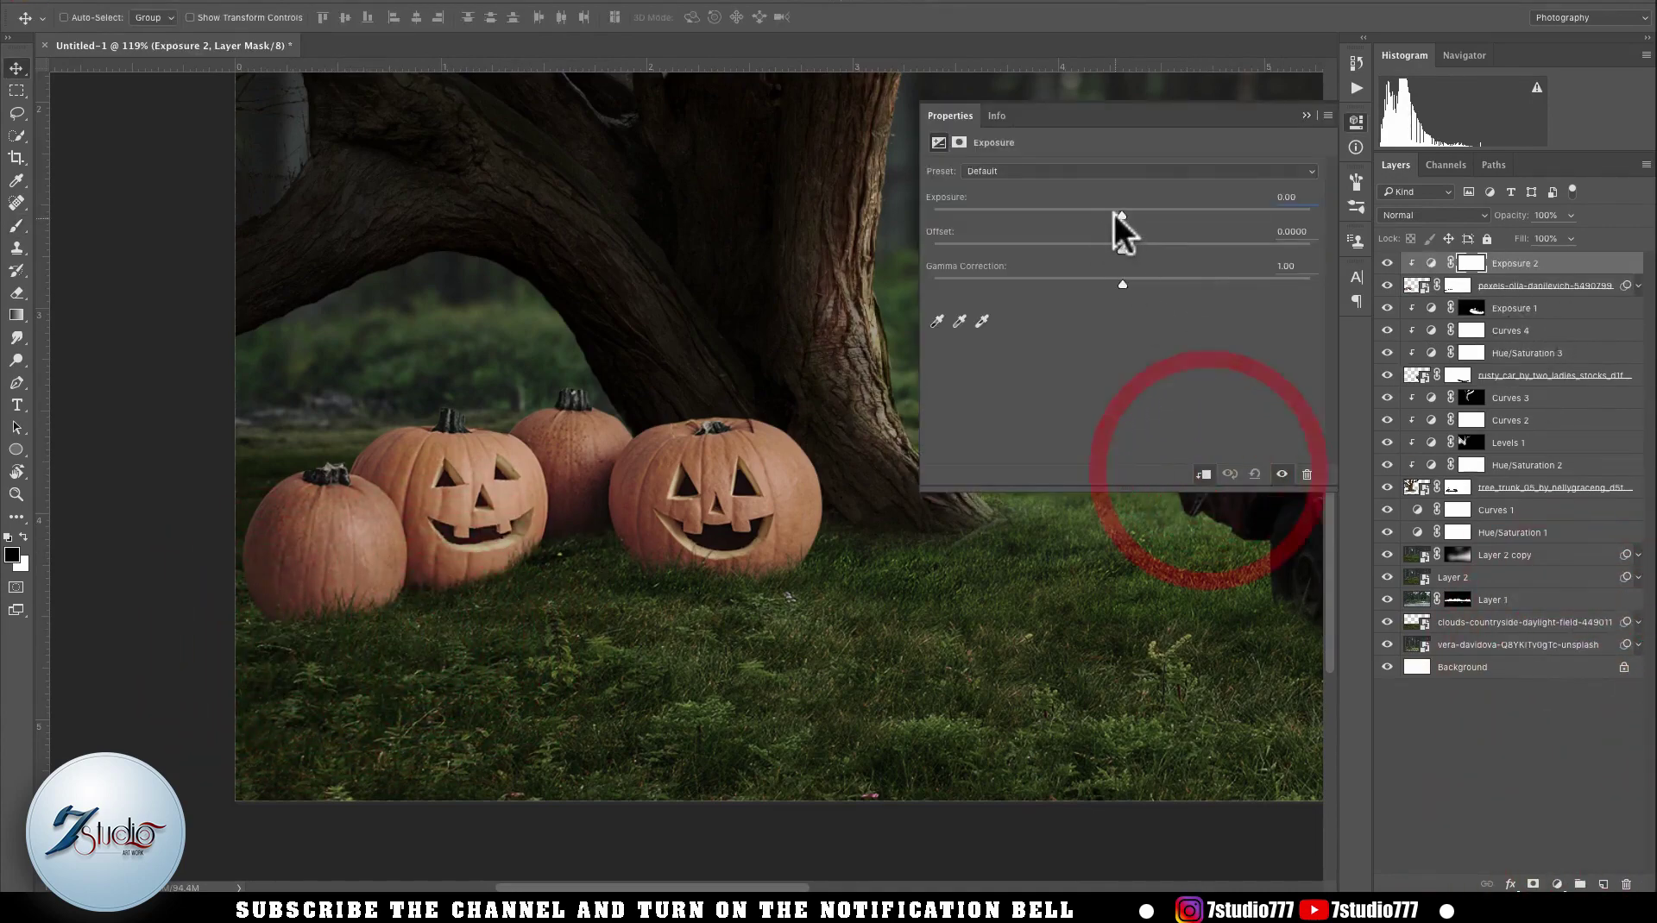
left_click_drag(1121, 216, 1085, 216)
left_click_drag(1122, 284, 1160, 284)
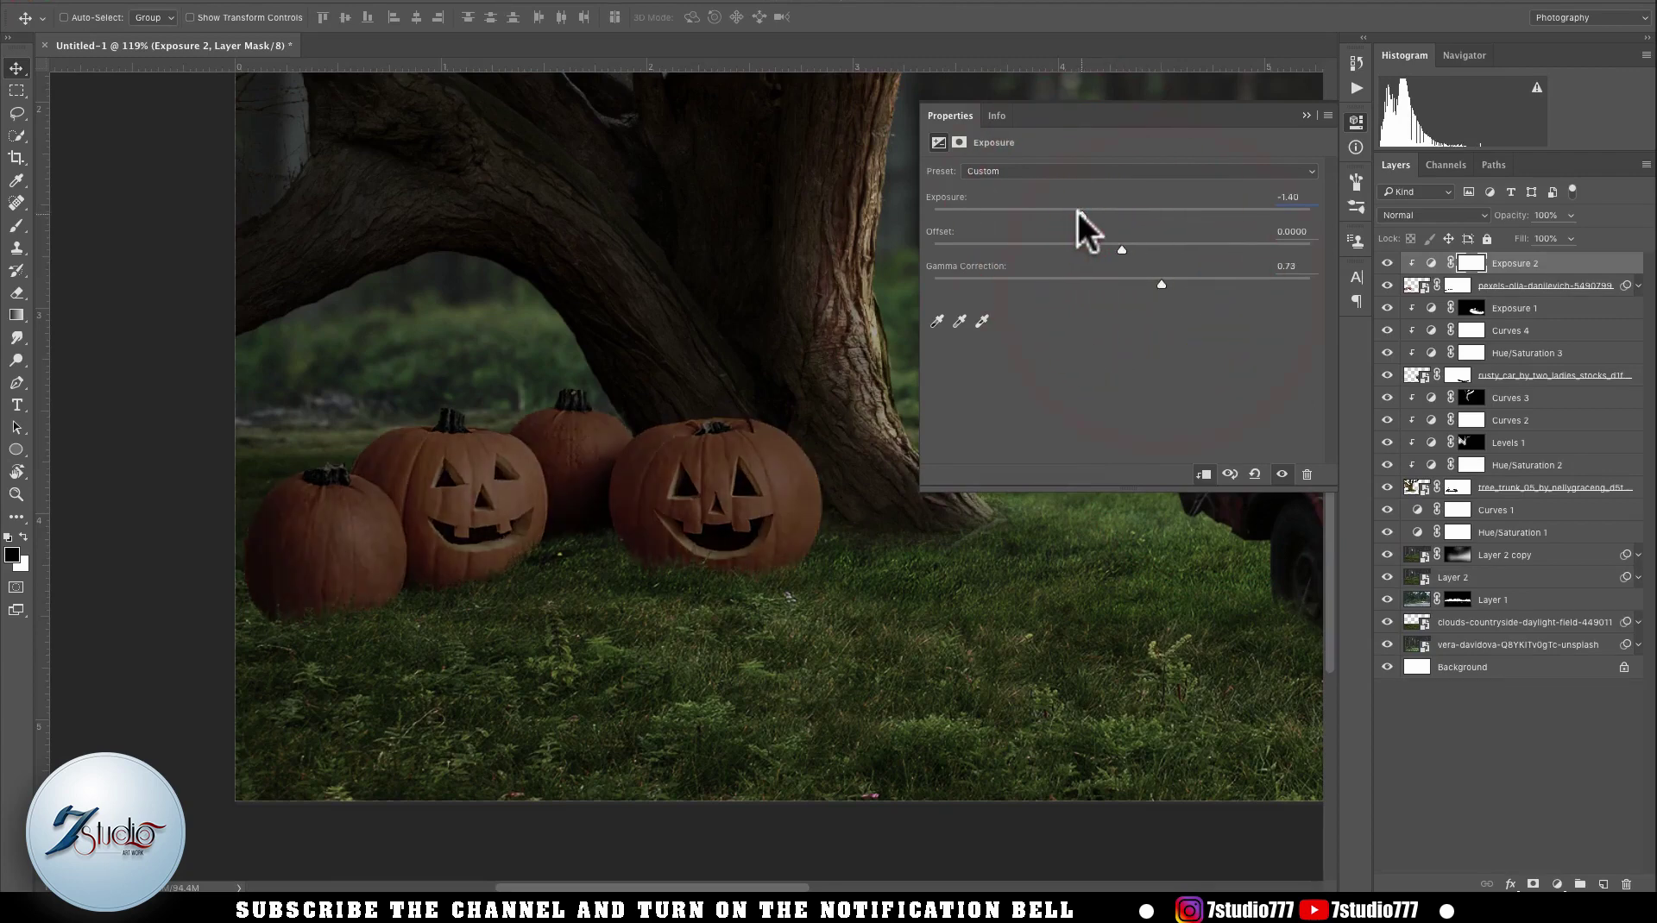
left_click_drag(1083, 212, 1068, 213)
left_click(1307, 115)
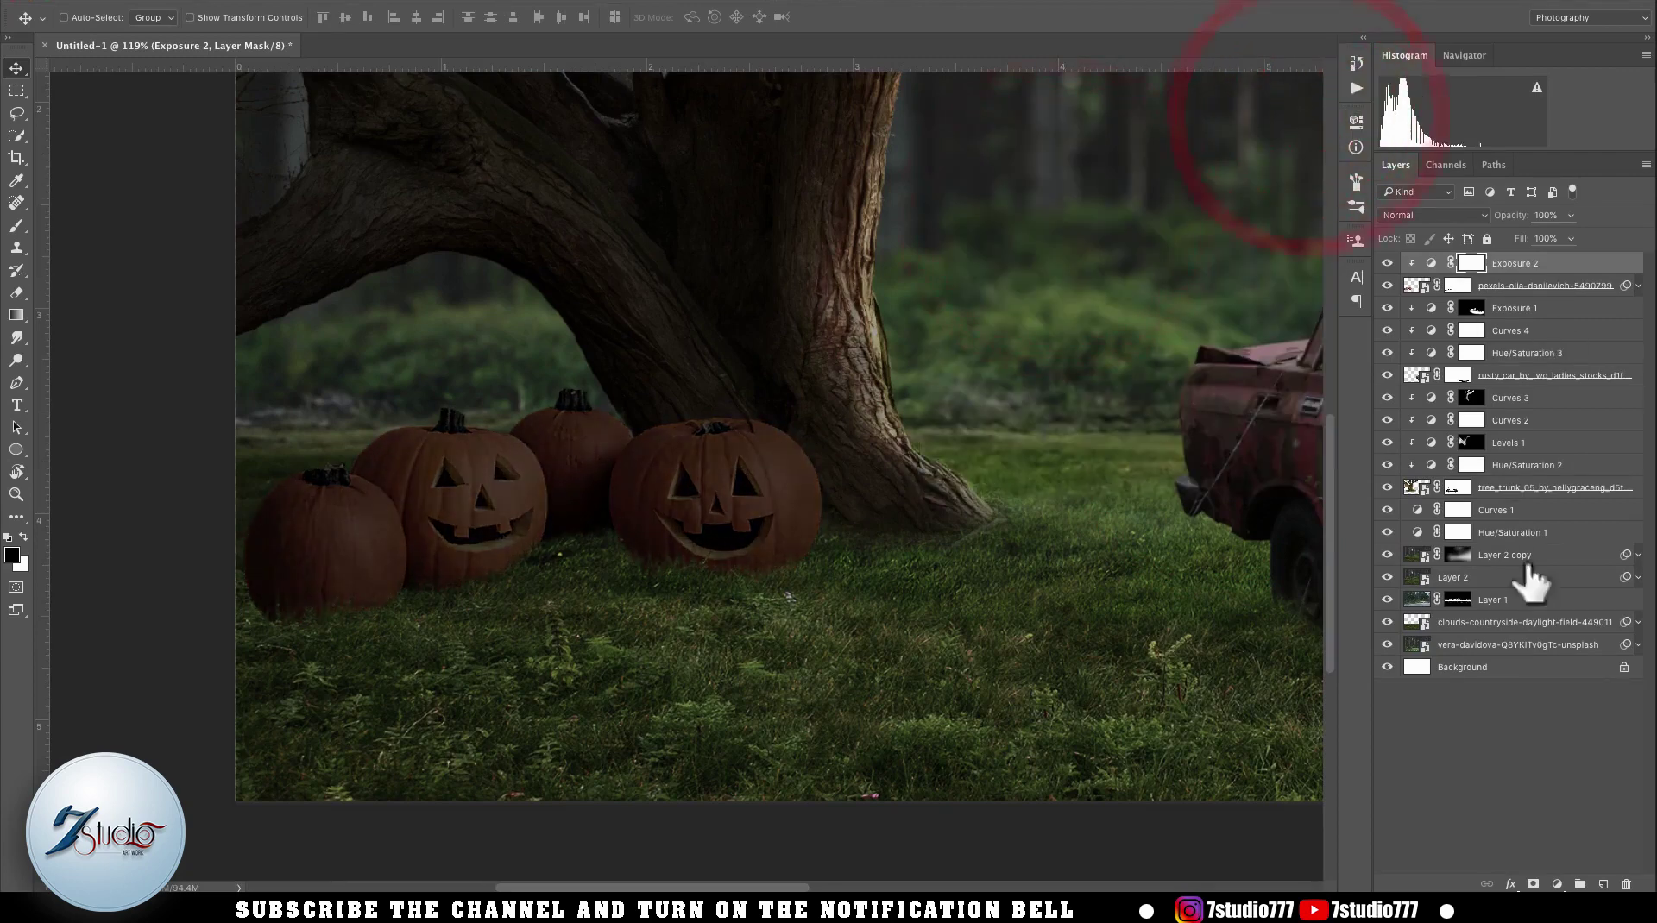
- Add a Levels adjustment clipped to the pumpkins with input white at 74 and midtones at 0.78
left_click(1558, 885)
left_click(1553, 636)
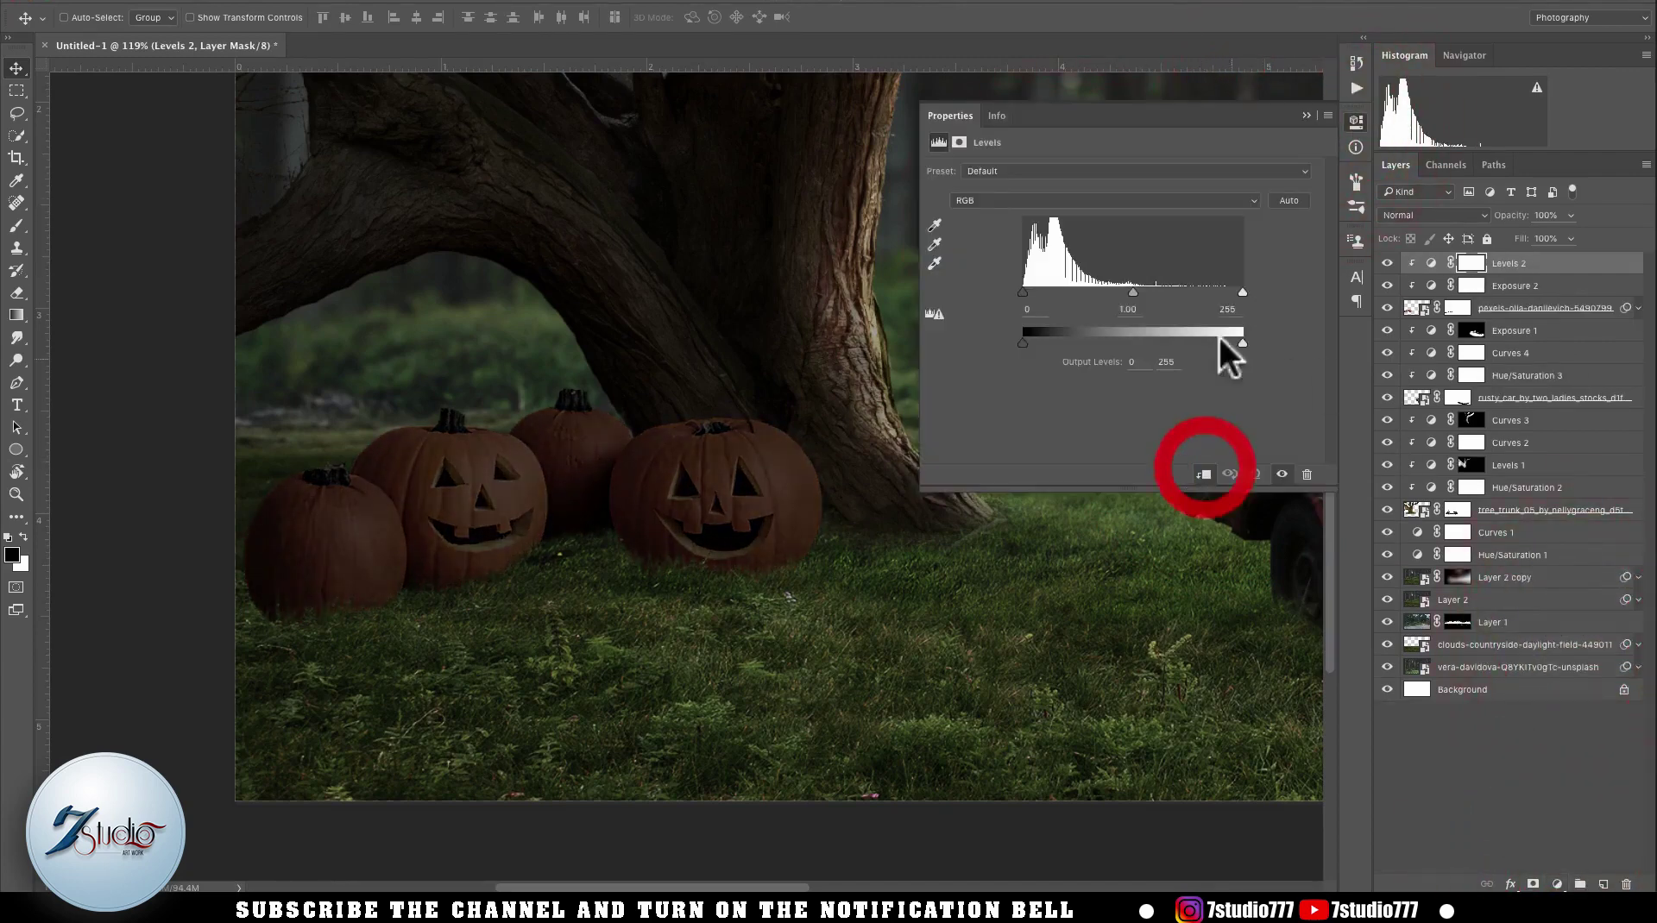
left_click_drag(1243, 293, 1060, 291)
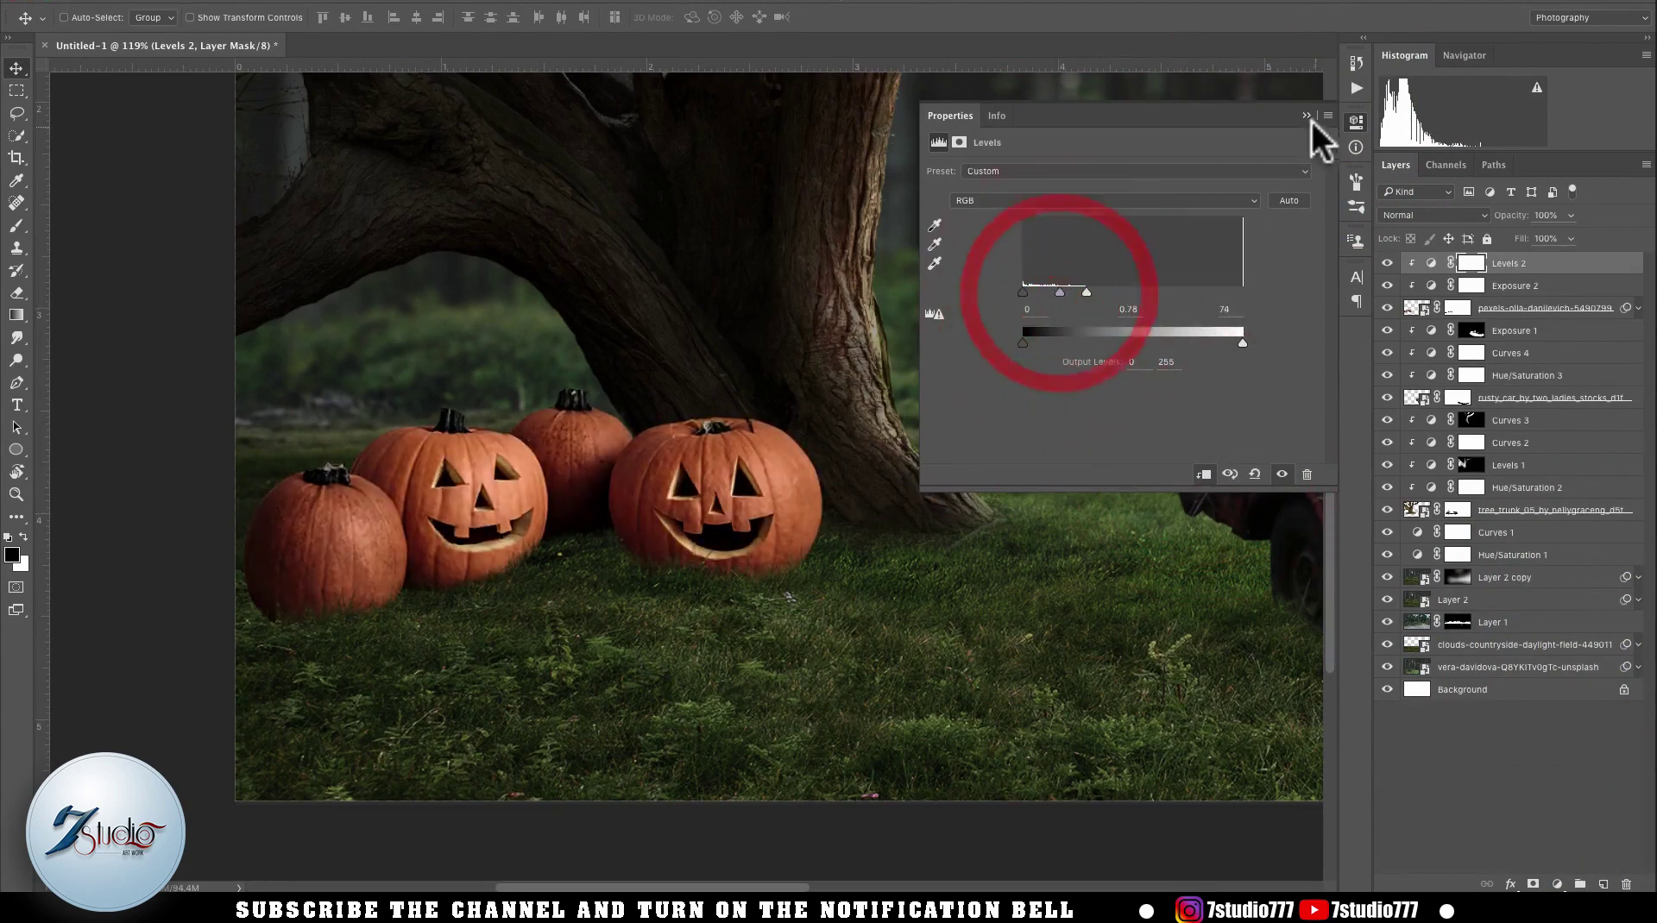
left_click(1306, 116)
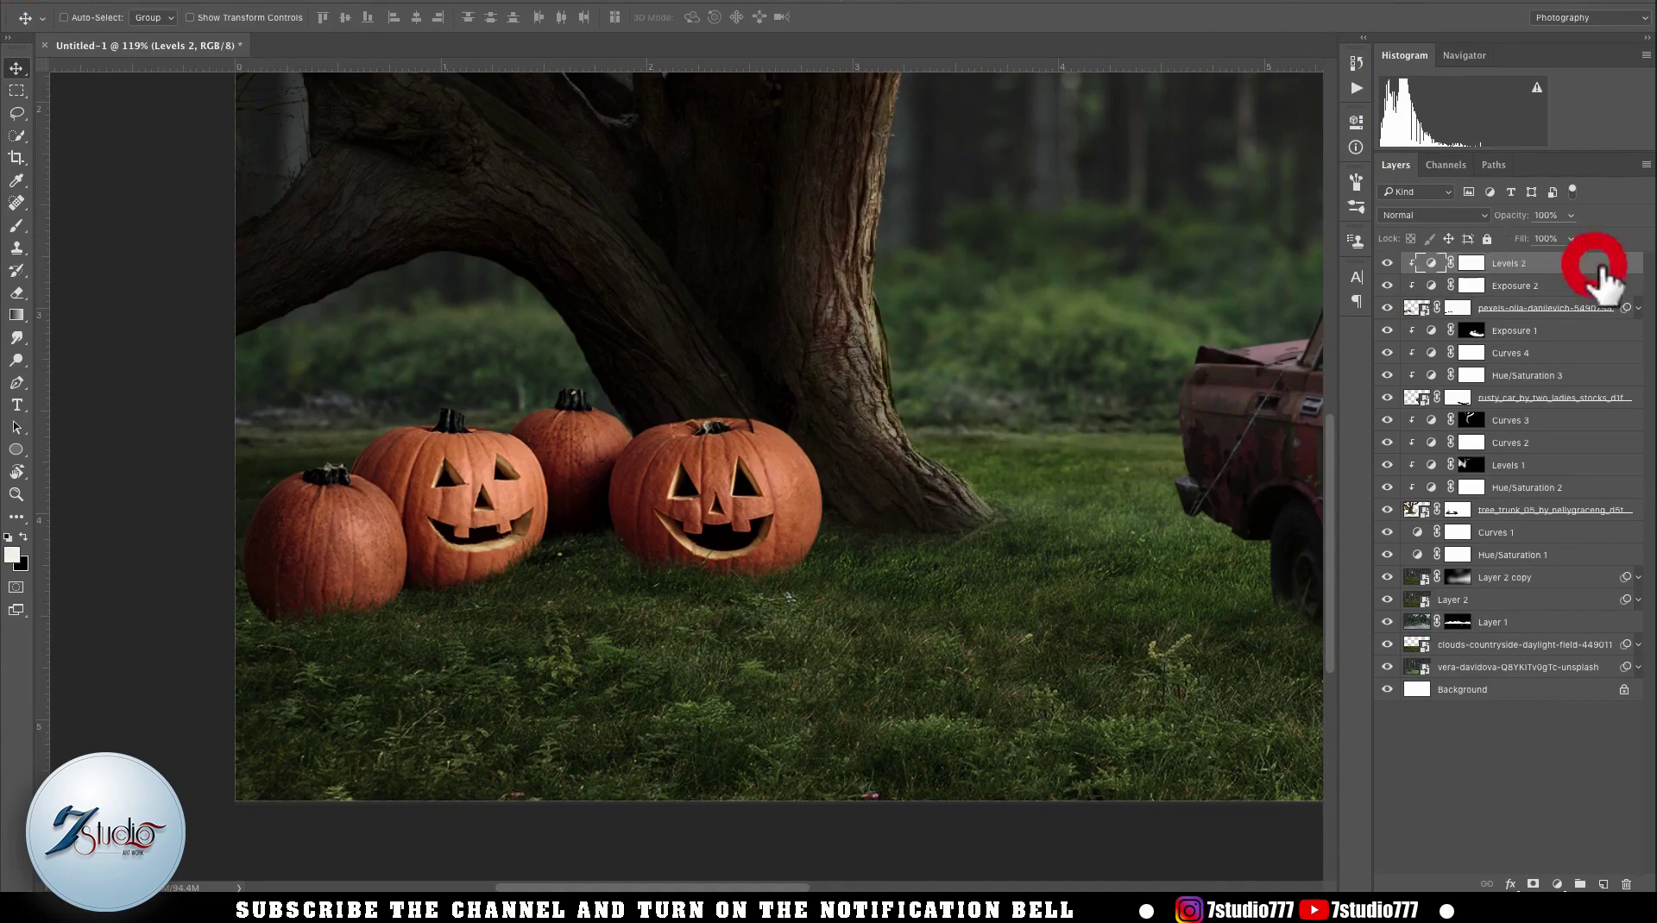
- Set the Levels layer's Blend If underlying-layer black slider to a split of 18 / 60 to protect the shadows
double_click(1596, 265)
left_click_drag(1131, 387, 1173, 385)
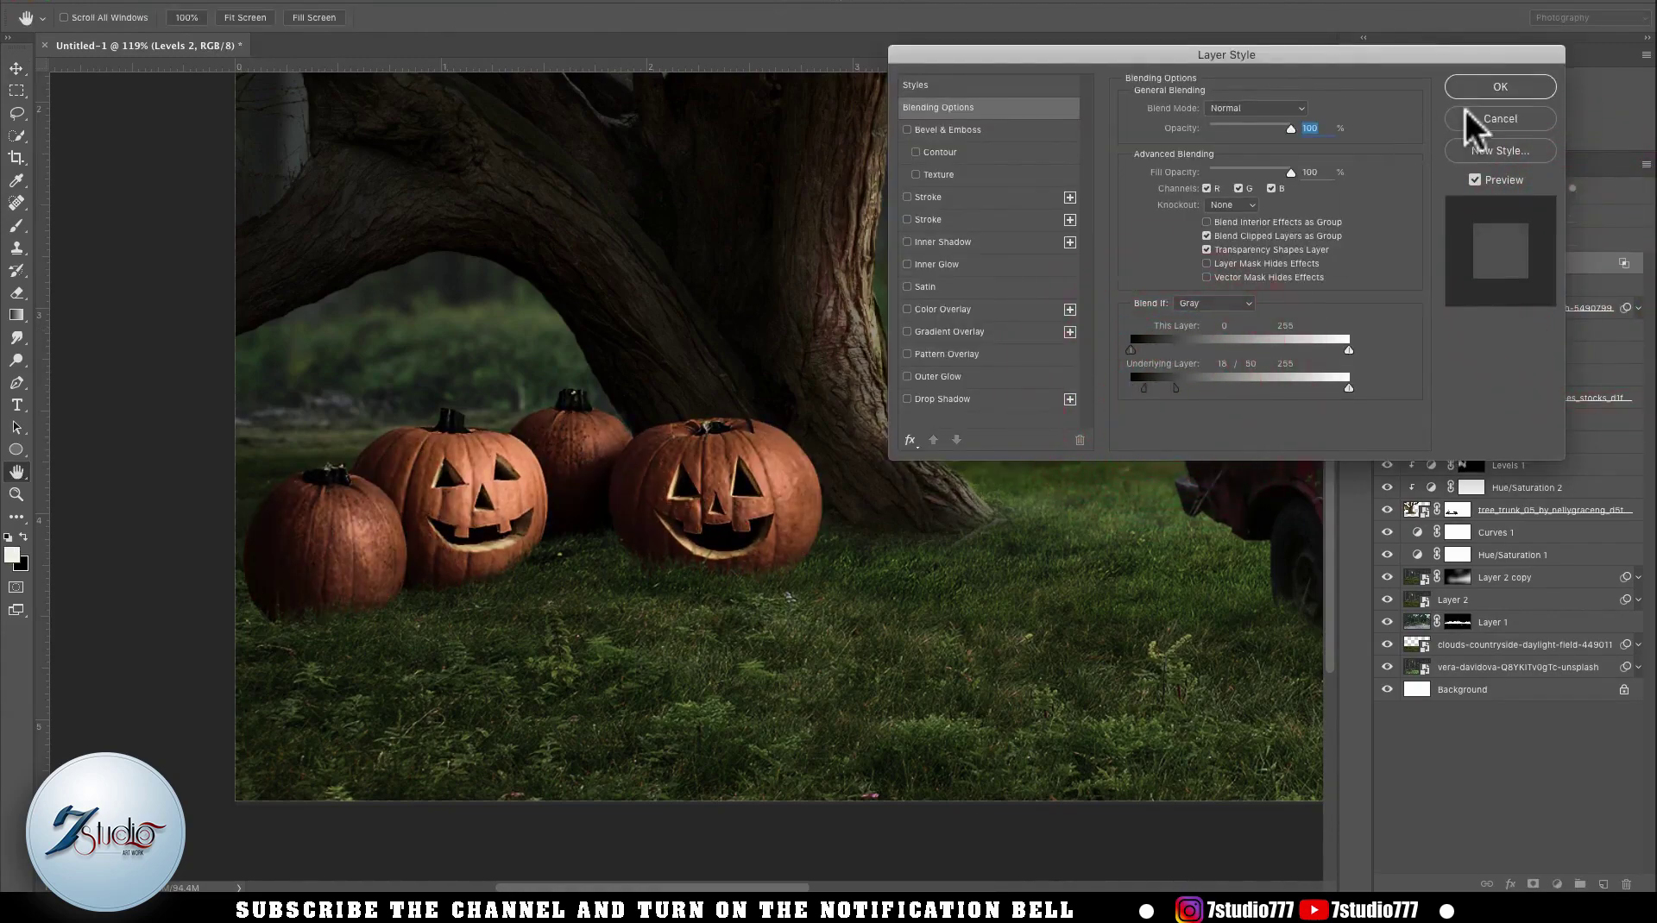
left_click(1486, 88)
- Invert the Levels mask to black and paint white highlights on the right-hand side of the carved pumpkin nearest the trunk
key("super+i")
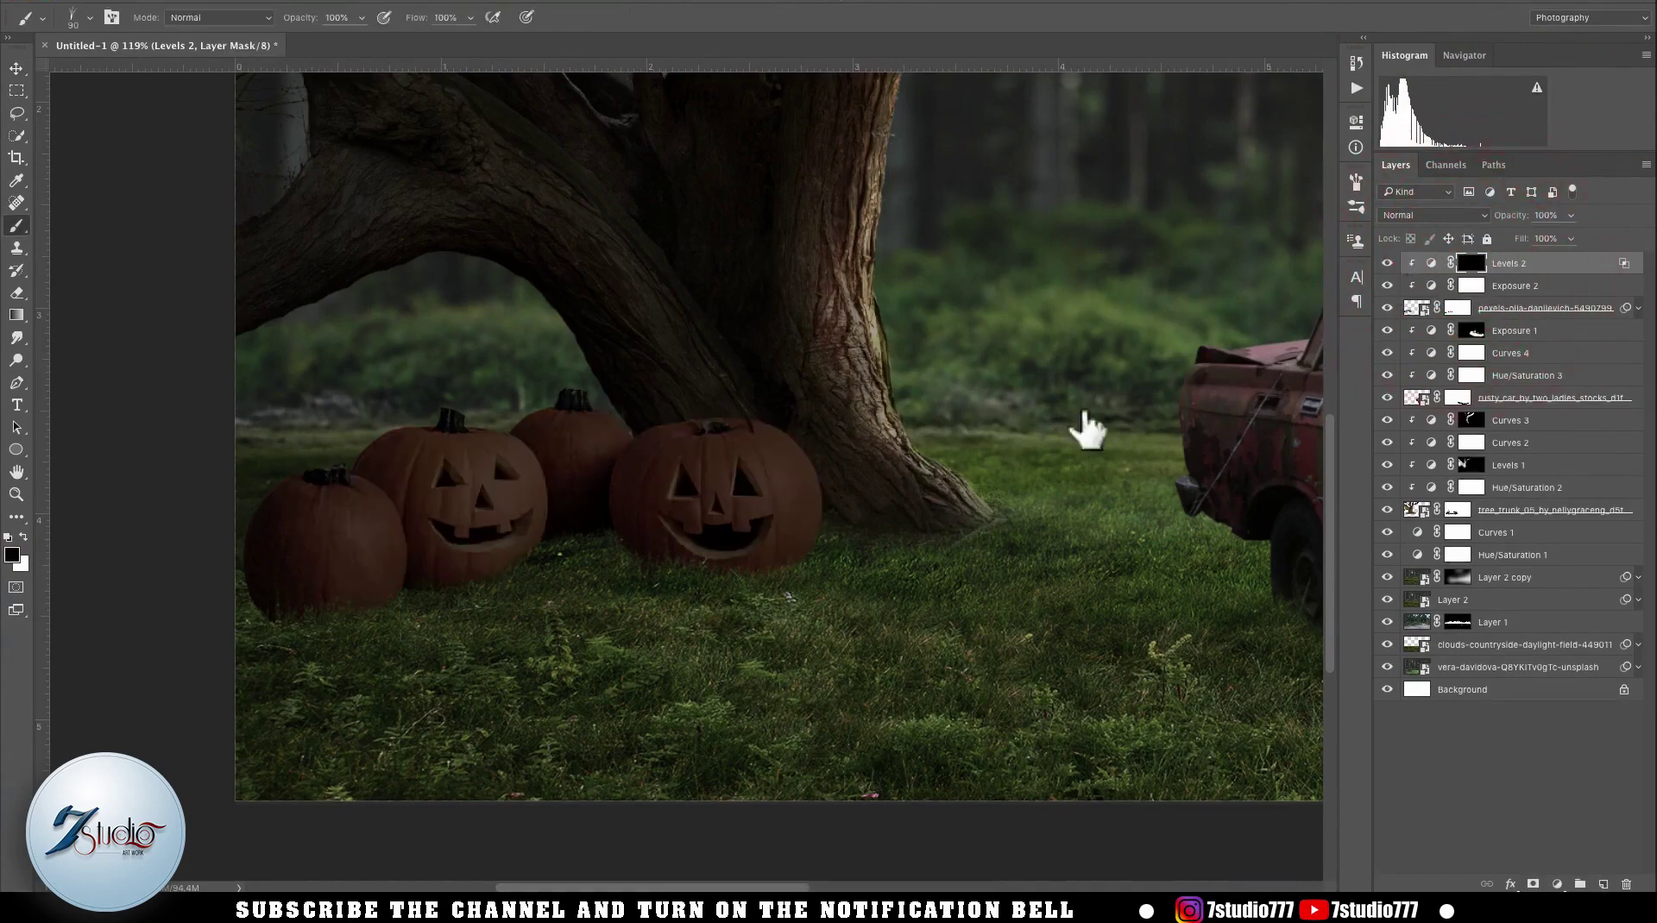
right_click(945, 470)
left_click(1220, 637)
left_click(984, 39)
left_click_drag(783, 527, 802, 524, "ctrl+alt")
left_click(789, 500)
key("x")
mouse_move(707, 468)
left_mouse_down()
mouse_move(692, 450)
mouse_move(782, 499)
left_mouse_up()
key("bracketleft")
key("bracketleft")
key("bracketleft")
left_click(790, 523)
left_click(783, 542)
- Paint highlights on the Levels mask over the remaining pumpkins farther from the trunk
left_click(471, 485)
left_click(355, 529)
key("bracketright")
left_click(478, 447)
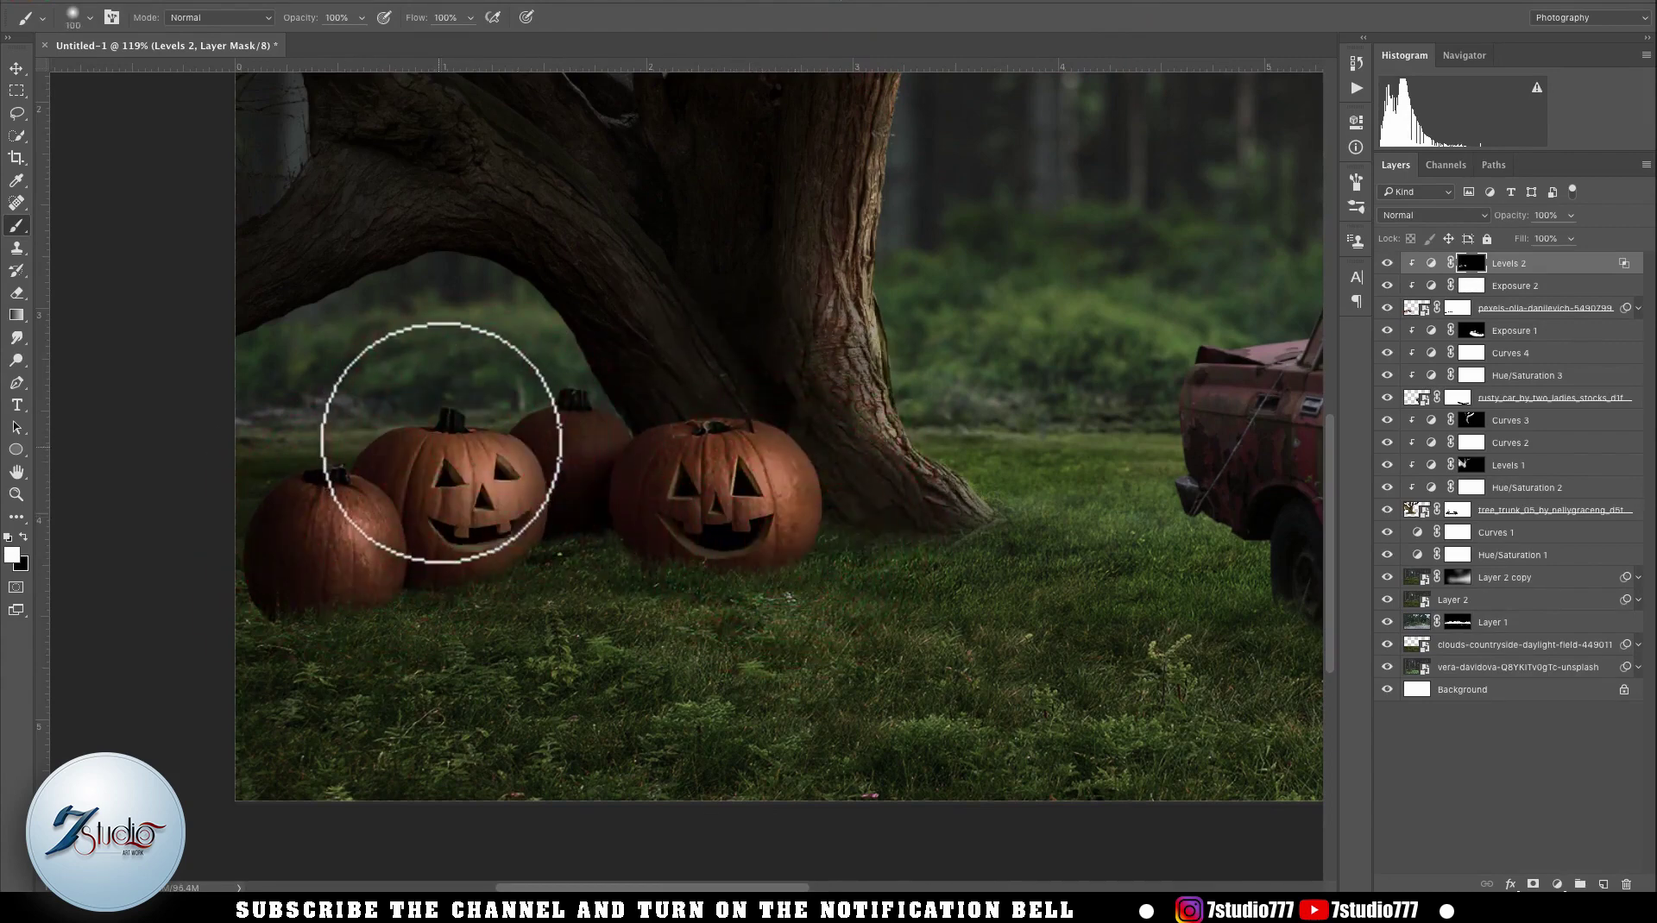
key("z")
left_click_drag(606, 504, 555, 503)
key("v")
- Reopen the pumpkins' Hue/Saturation smart filter and reduce the saturation further
left_click(1415, 310)
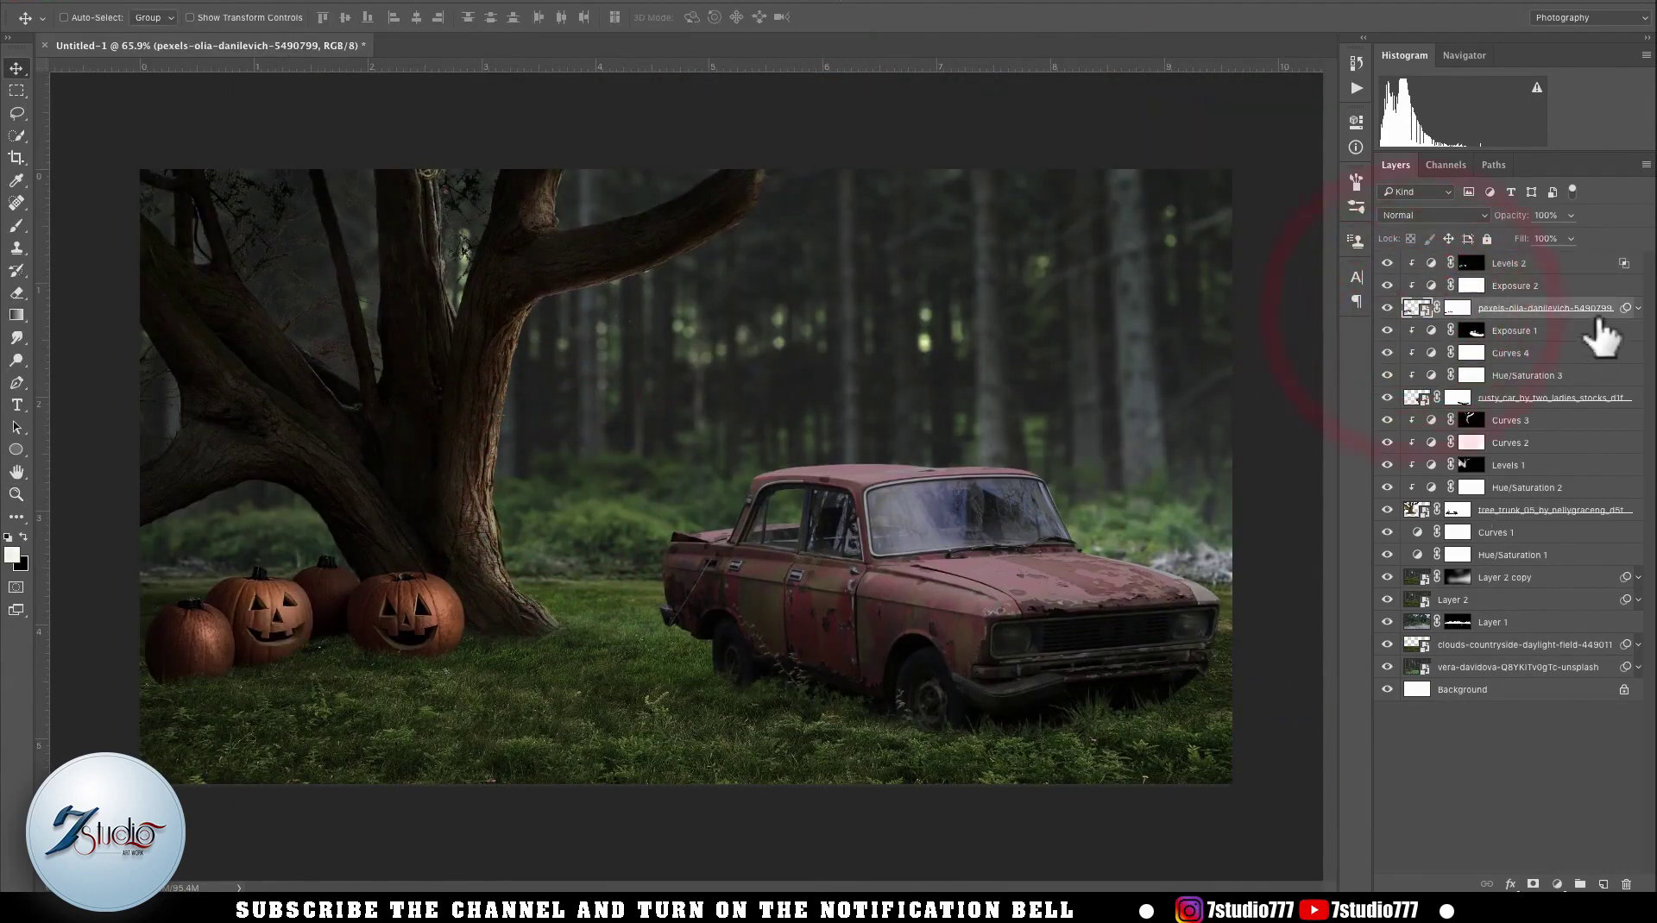
left_click(1638, 308)
double_click(1471, 345)
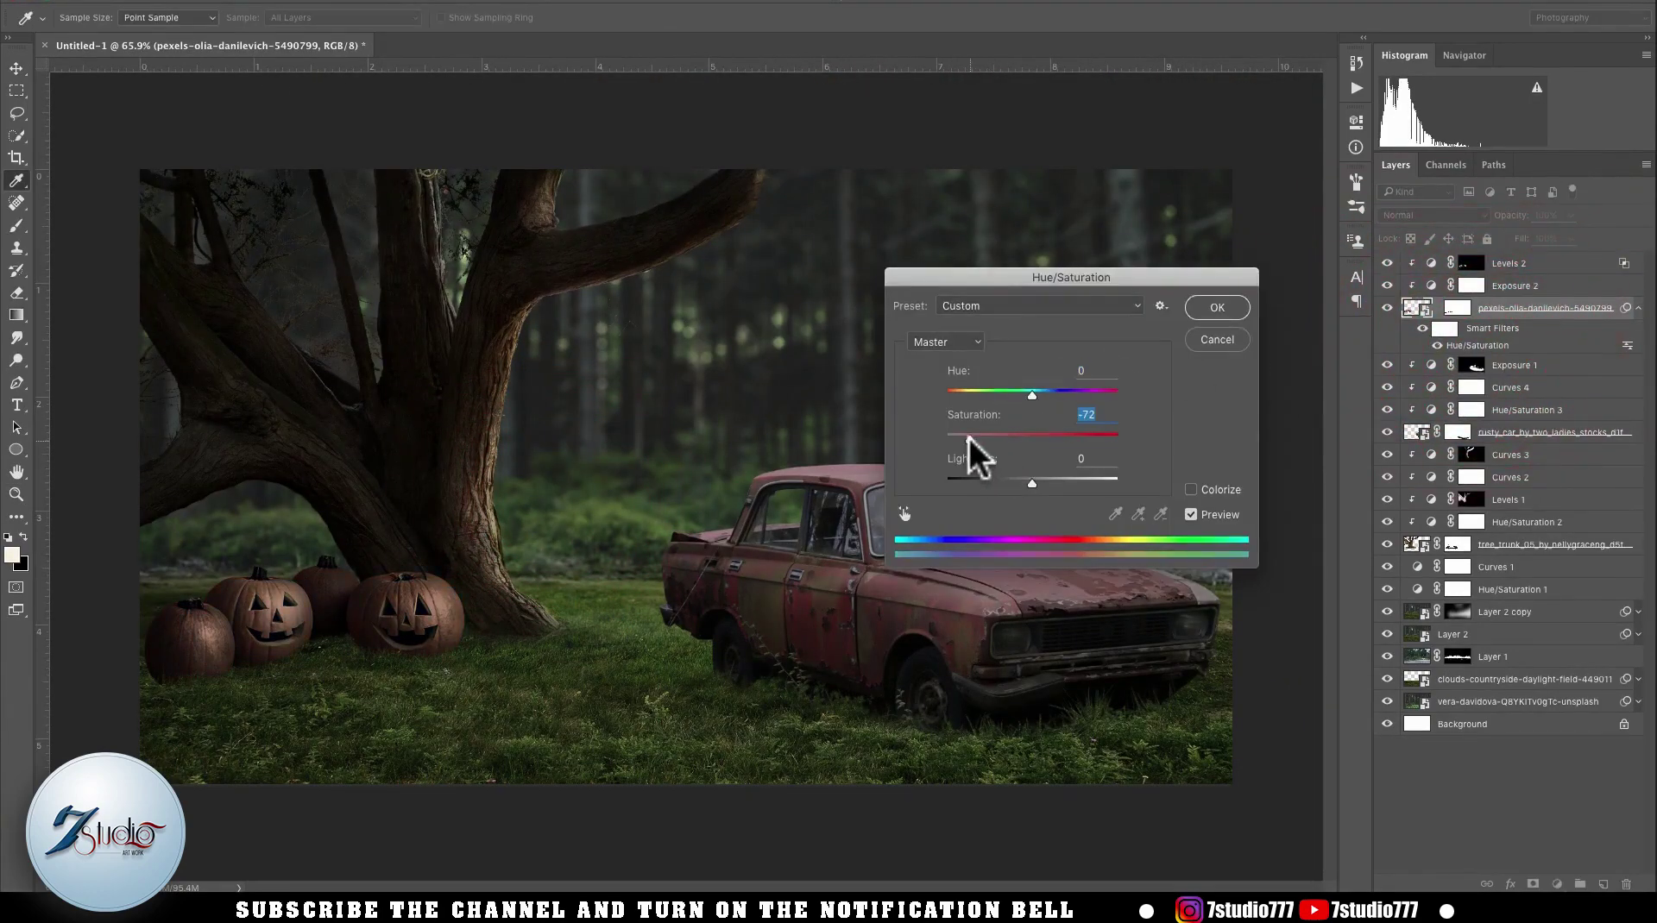
left_click(1217, 309)
left_click(1638, 309)
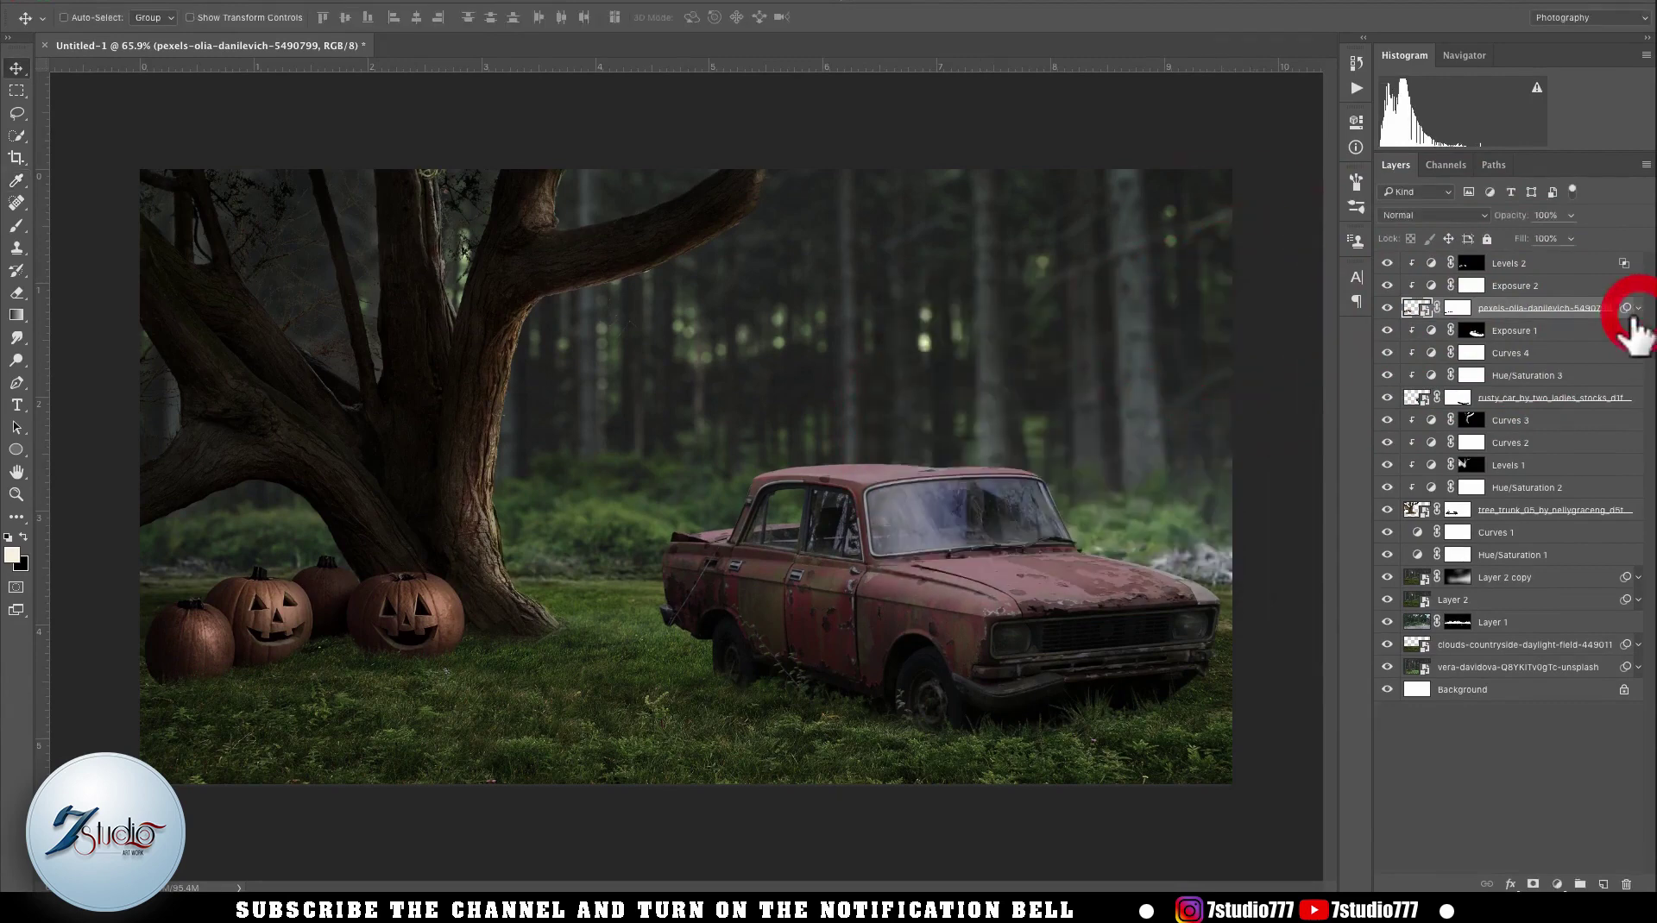
- Add an unclipped Exposure adjustment directly above Layer 2 copy with exposure -1.49 and gamma correction 0.71
left_click(1550, 582)
left_click(1557, 884)
left_click(1519, 654)
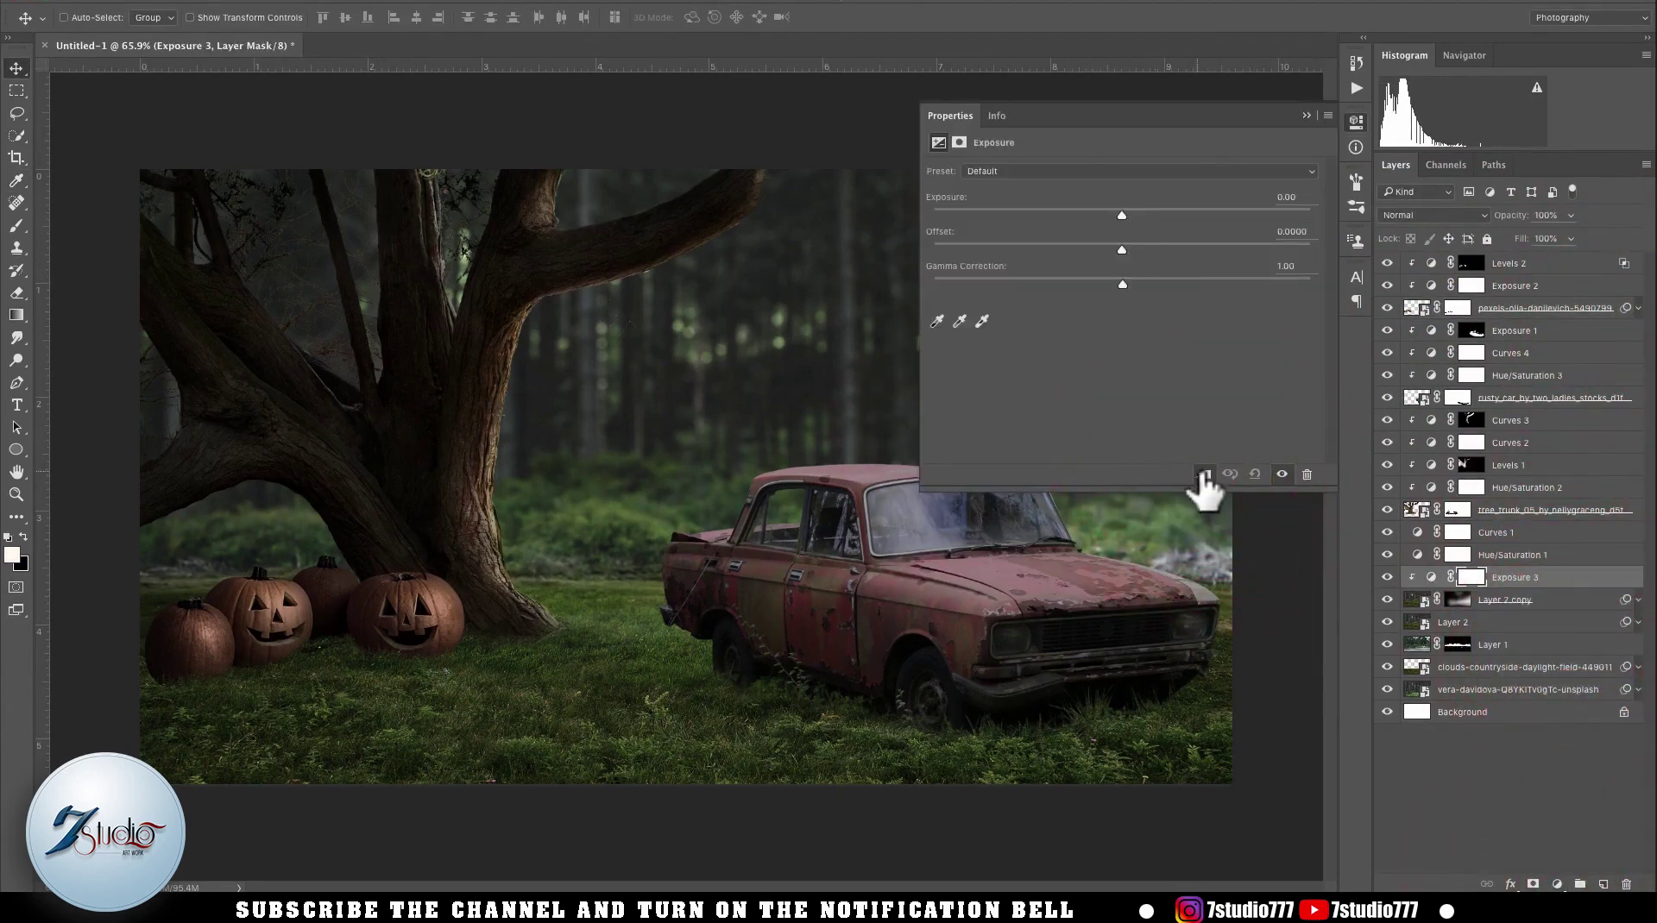
left_click_drag(1121, 215, 1079, 216)
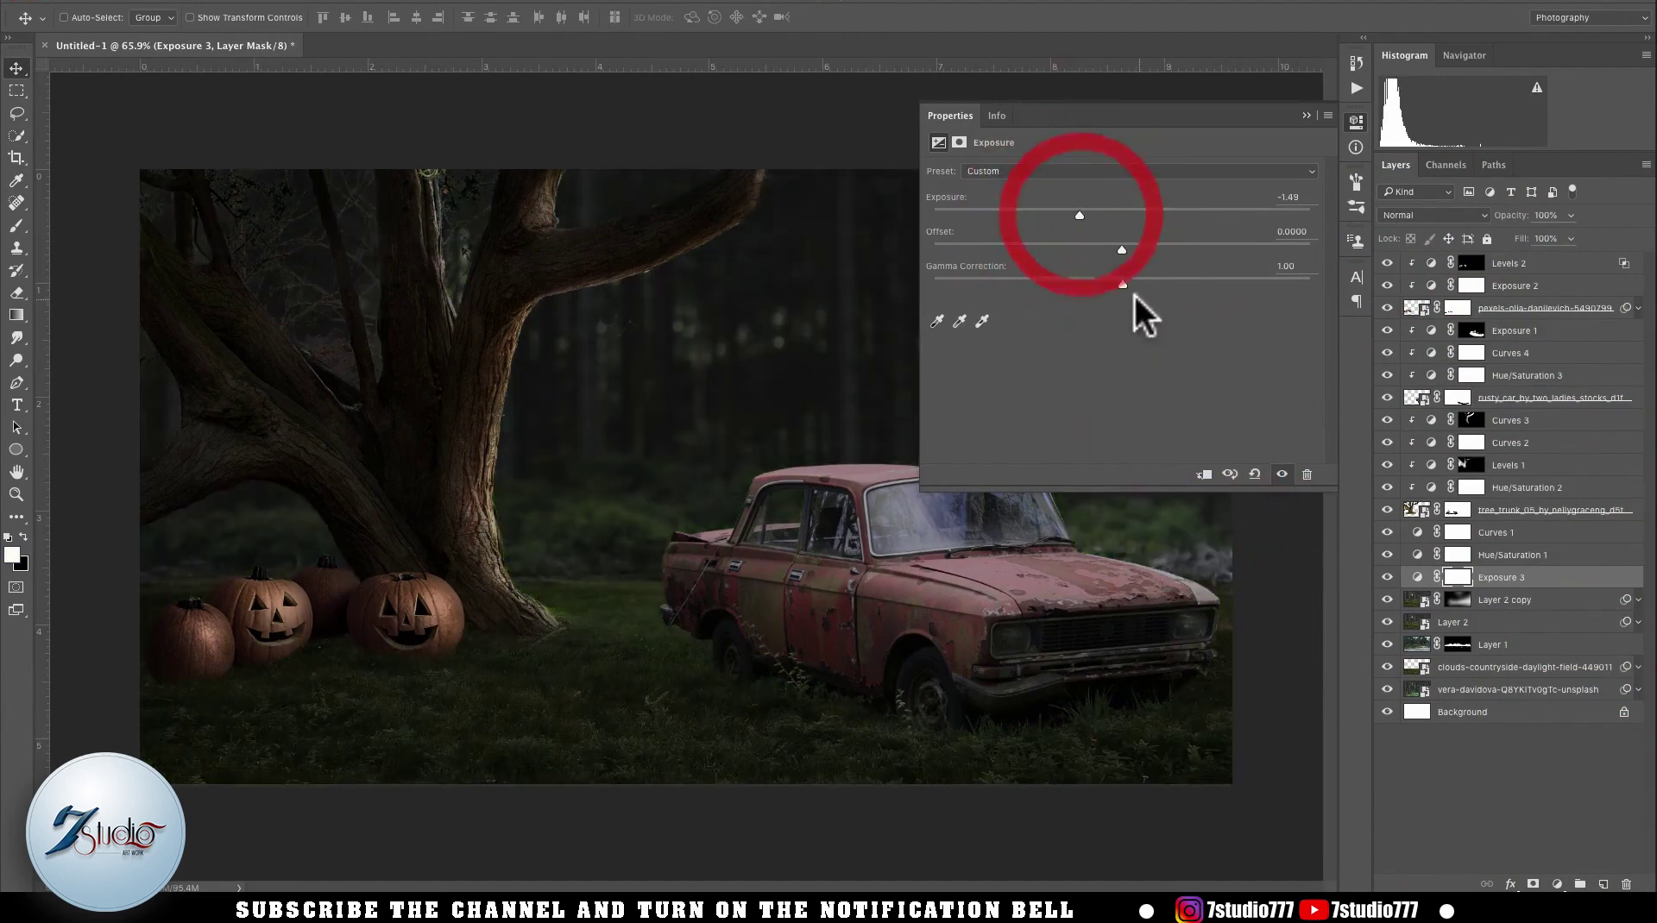
left_click_drag(1147, 279, 1150, 280)
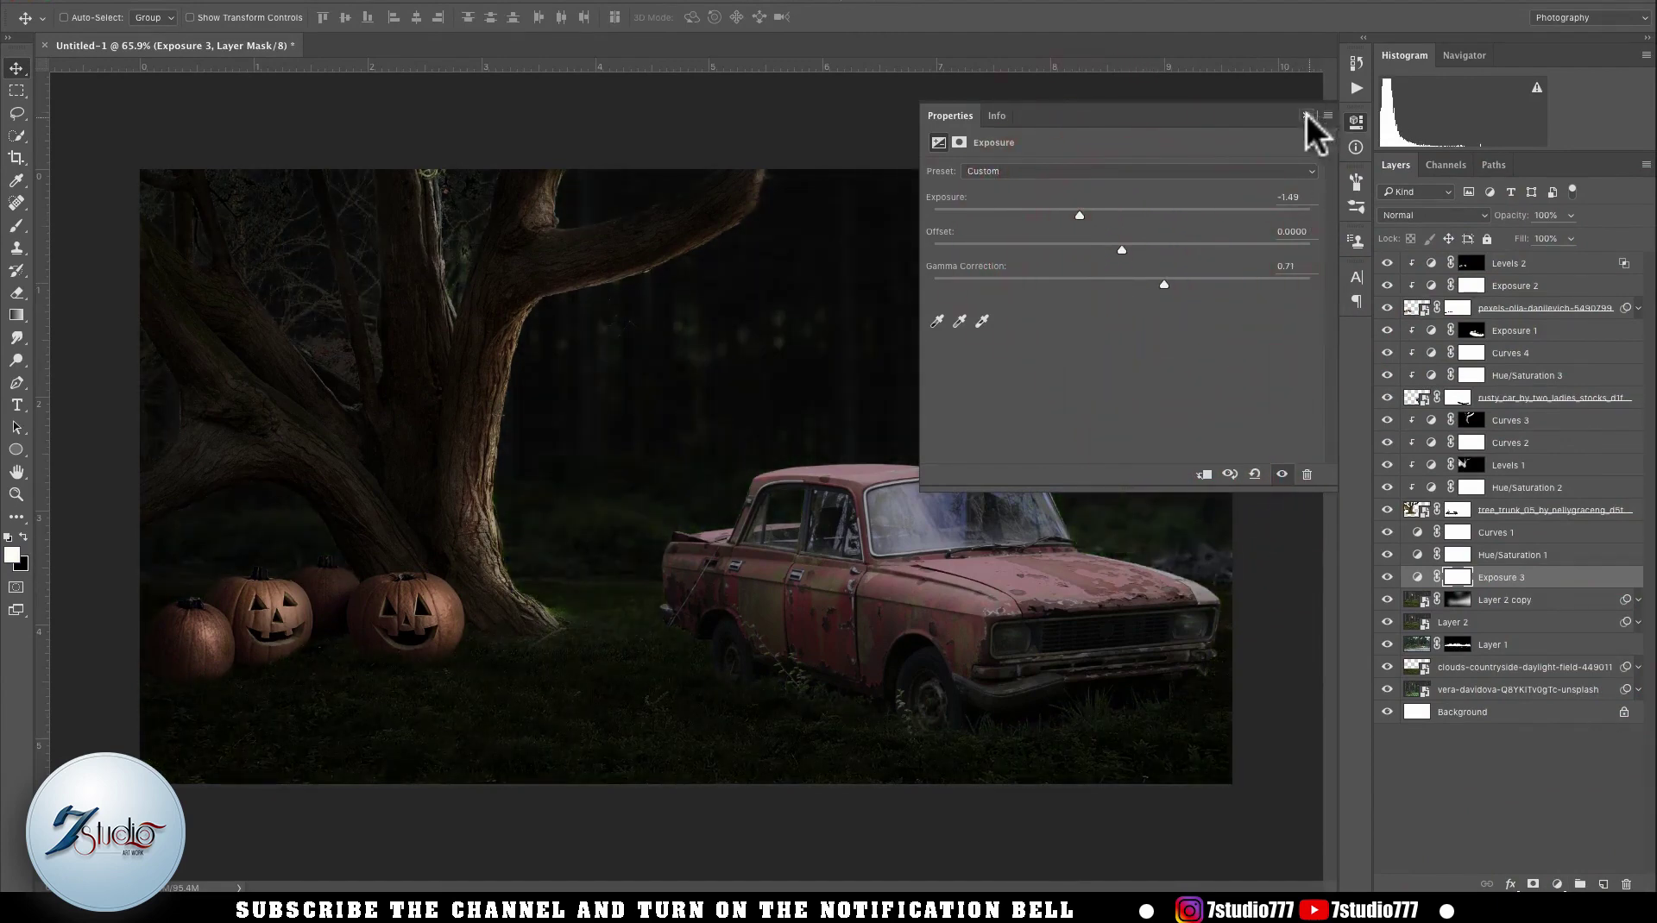
left_click(1307, 115)
- Invert the new Exposure mask and paint a soft ground shadow beneath the car's front wheel using a flattened brush at 10% flow
key("b")
key("super+i")
right_click(818, 477)
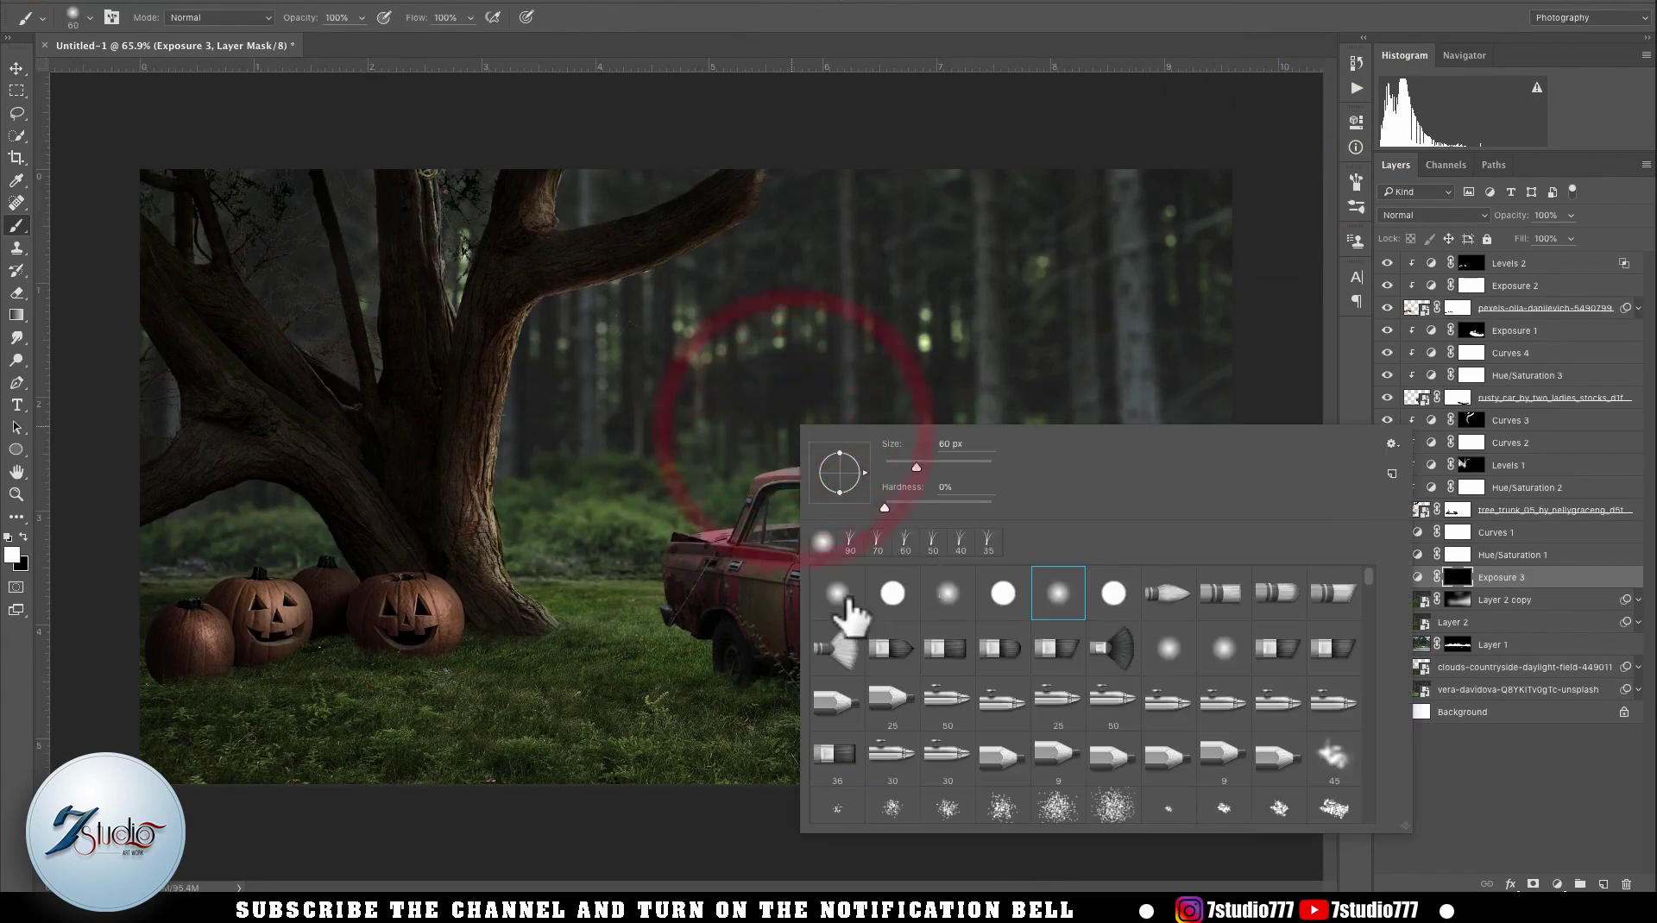
left_click(822, 36)
left_click_drag(830, 731, 925, 733)
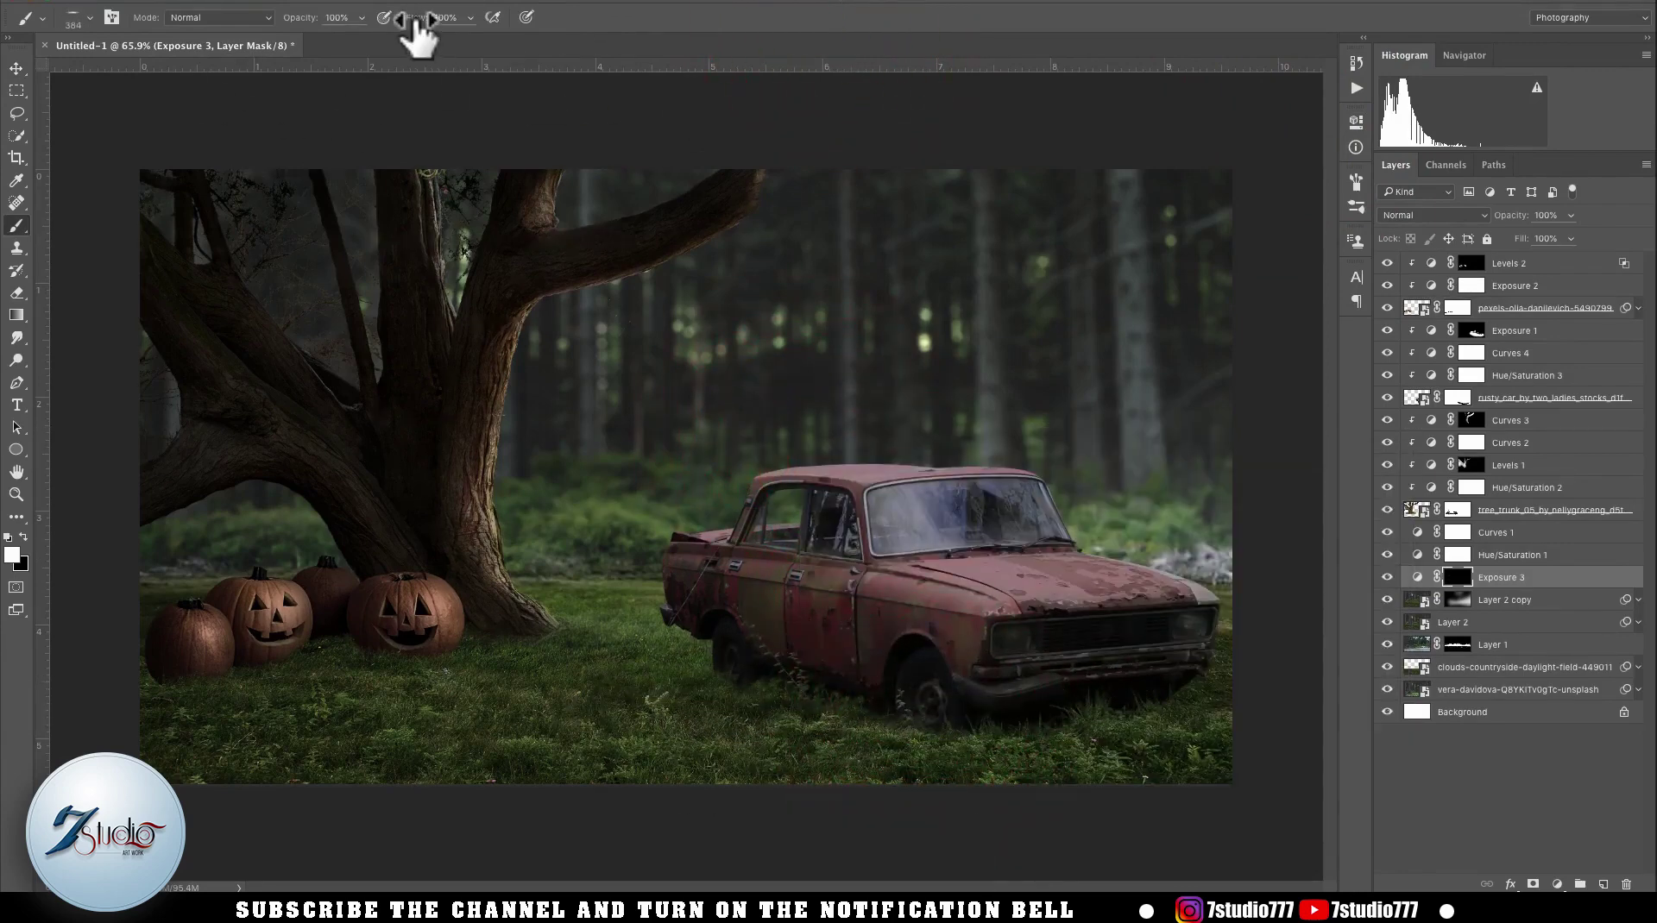
key("[")
key("[")
key("[")
key("[")
key("[")
left_click_drag(882, 728, 868, 708)
left_click(859, 721)
- Enlarge the brush and paint the ground shadow under the car's rear wheel and onto the grass in front of it
key("]")
key("]")
left_click(723, 688)
left_click_drag(722, 688, 738, 729)
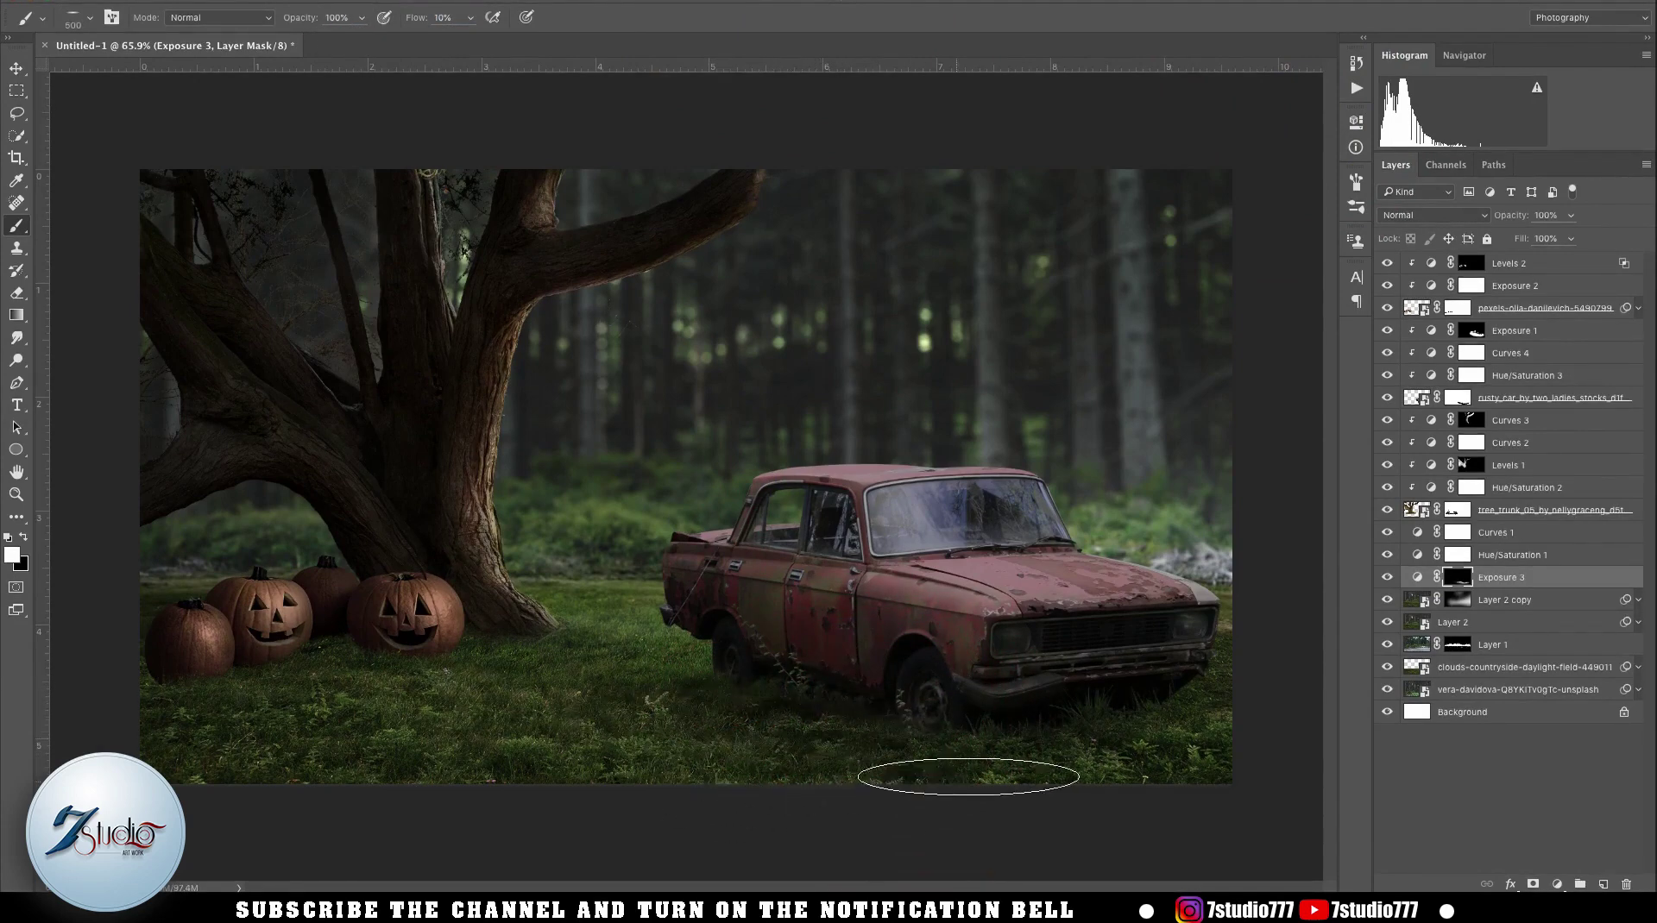
- Paint a ground shadow on the Exposure mask beneath the row of pumpkins
key("[")
key("[")
mouse_move(443, 639)
left_mouse_down()
mouse_move(296, 684)
mouse_move(329, 641)
mouse_move(146, 692)
mouse_move(163, 643)
left_mouse_up()
key("v")
- Paint white on the Layer 2 copy mask over the grass in front of the pumpkins and toward the car to brighten it
left_click(1390, 601)
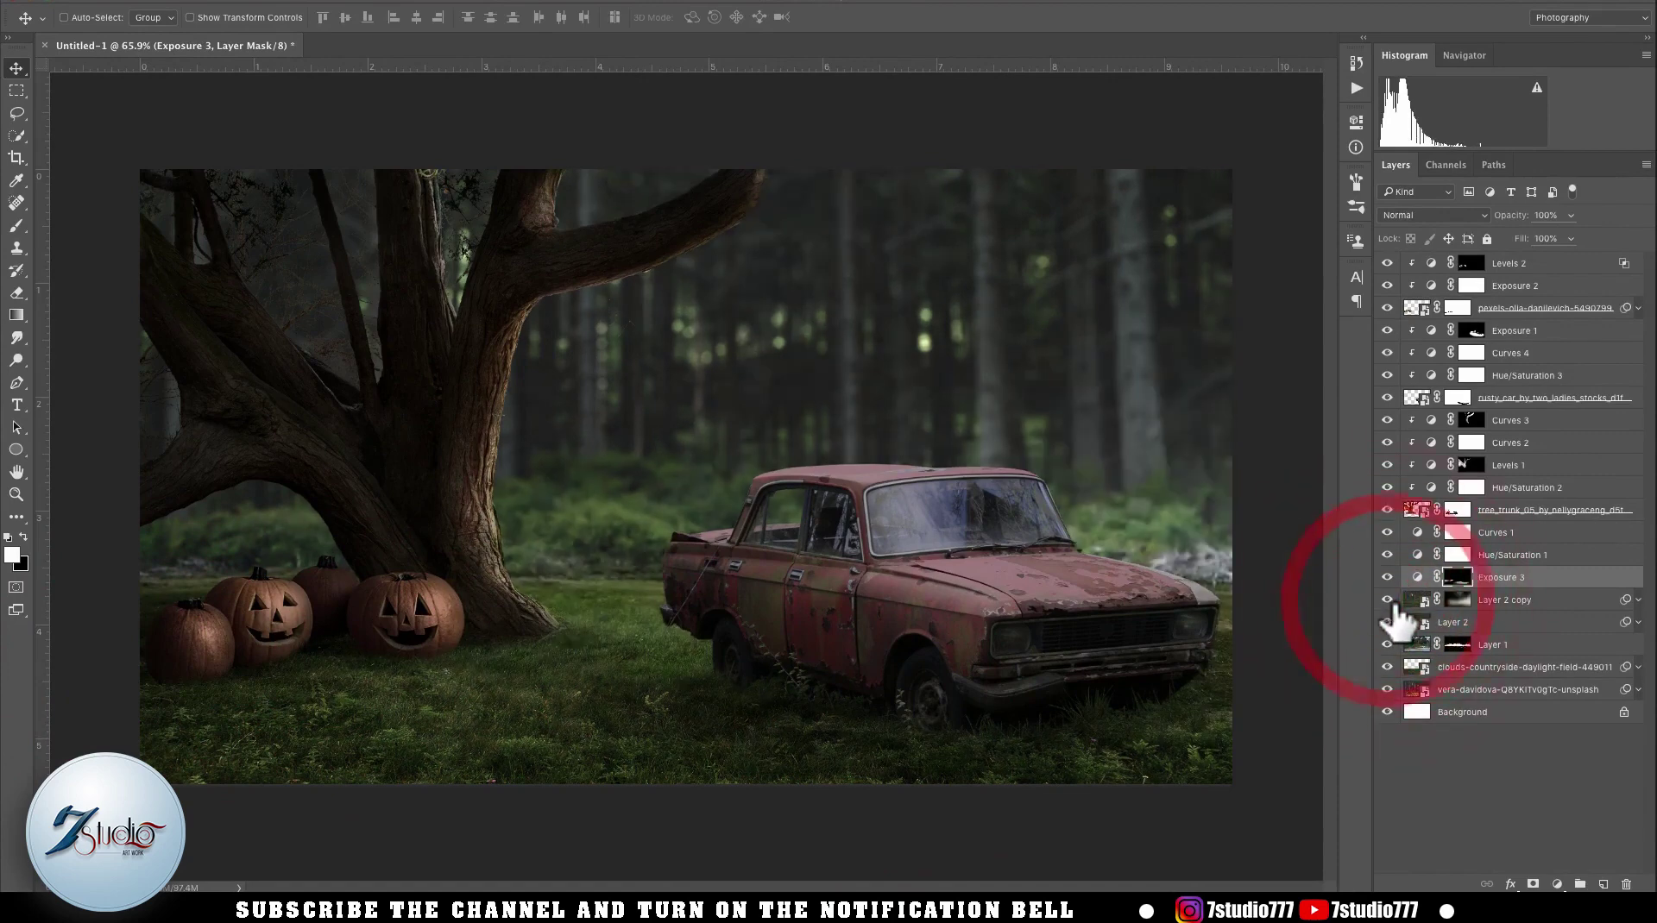
left_click(1459, 603)
key("b")
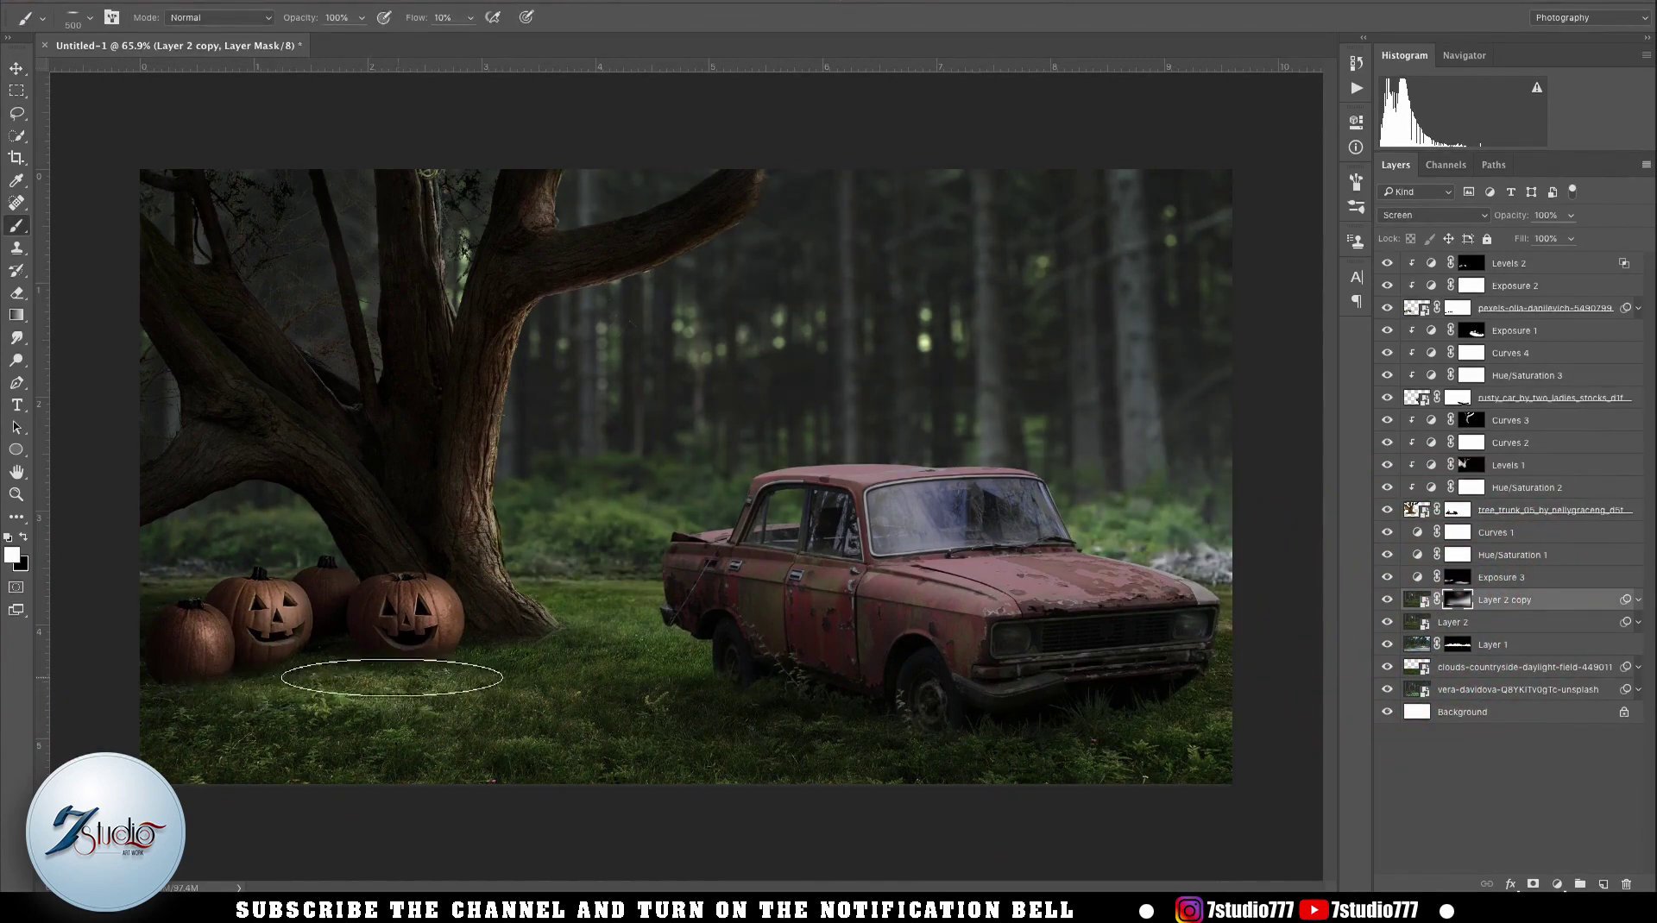
left_click_drag(293, 704, 143, 737)
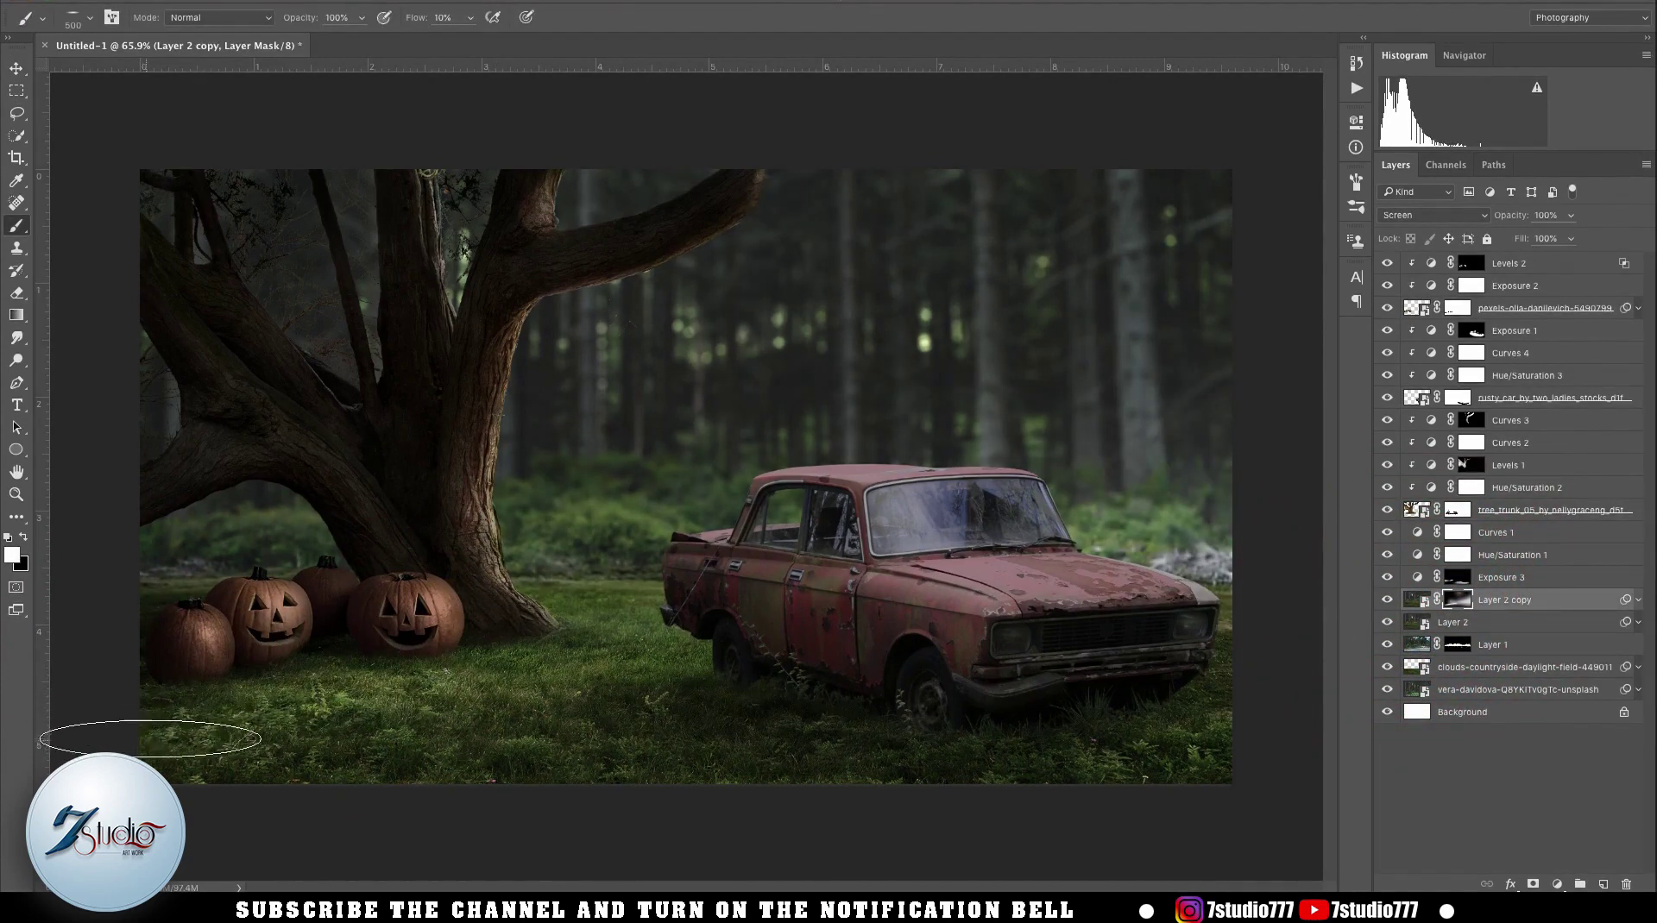
left_click_drag(319, 683, 342, 741)
key("bracketleft")
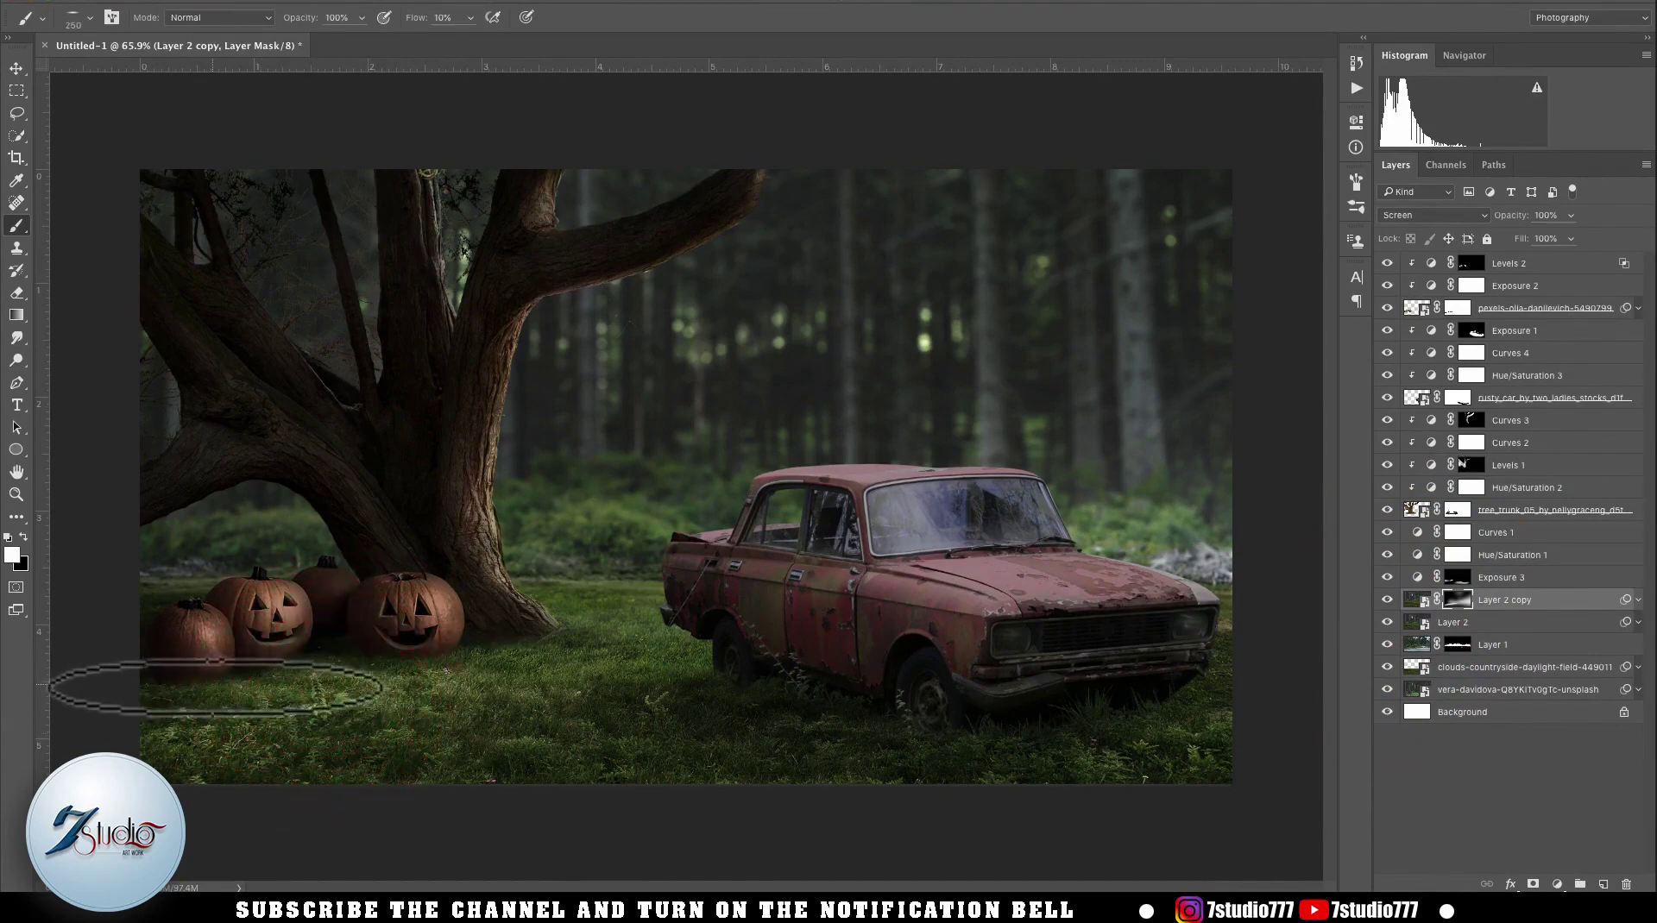
left_click_drag(488, 675, 575, 723)
scroll(676, 580, "down", 1)
key("v")
- Add a brightening Curves adjustment clipped to the car above its Exposure layer and invert its mask to black
left_click(1569, 334)
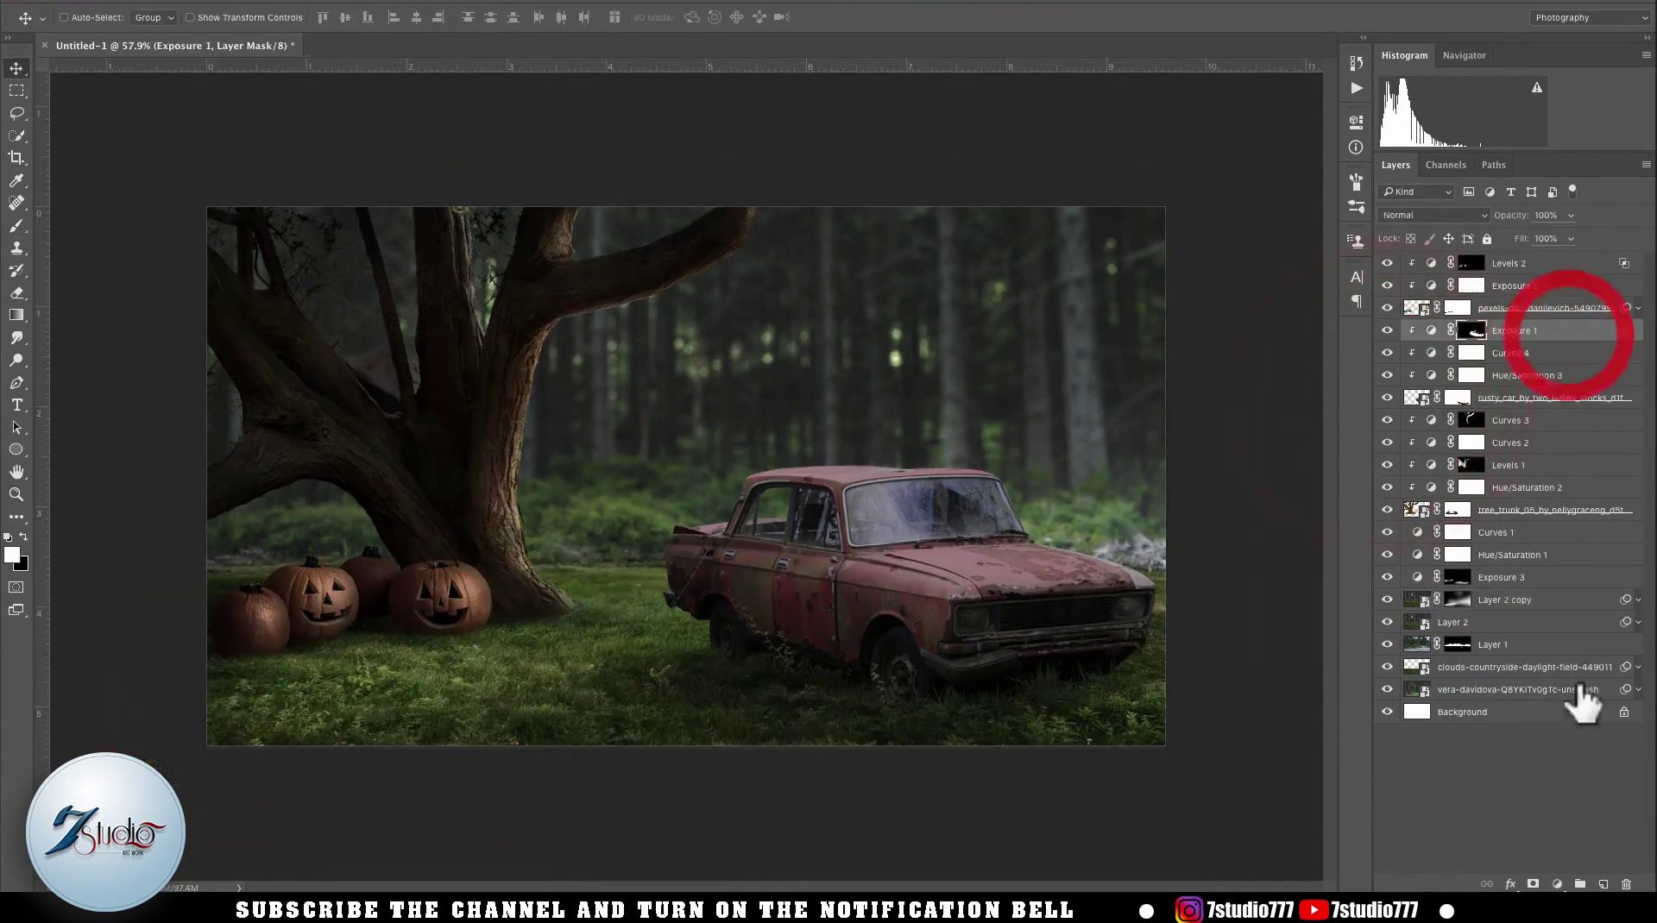
left_click(1557, 885)
left_click(1539, 639)
left_click(1206, 478)
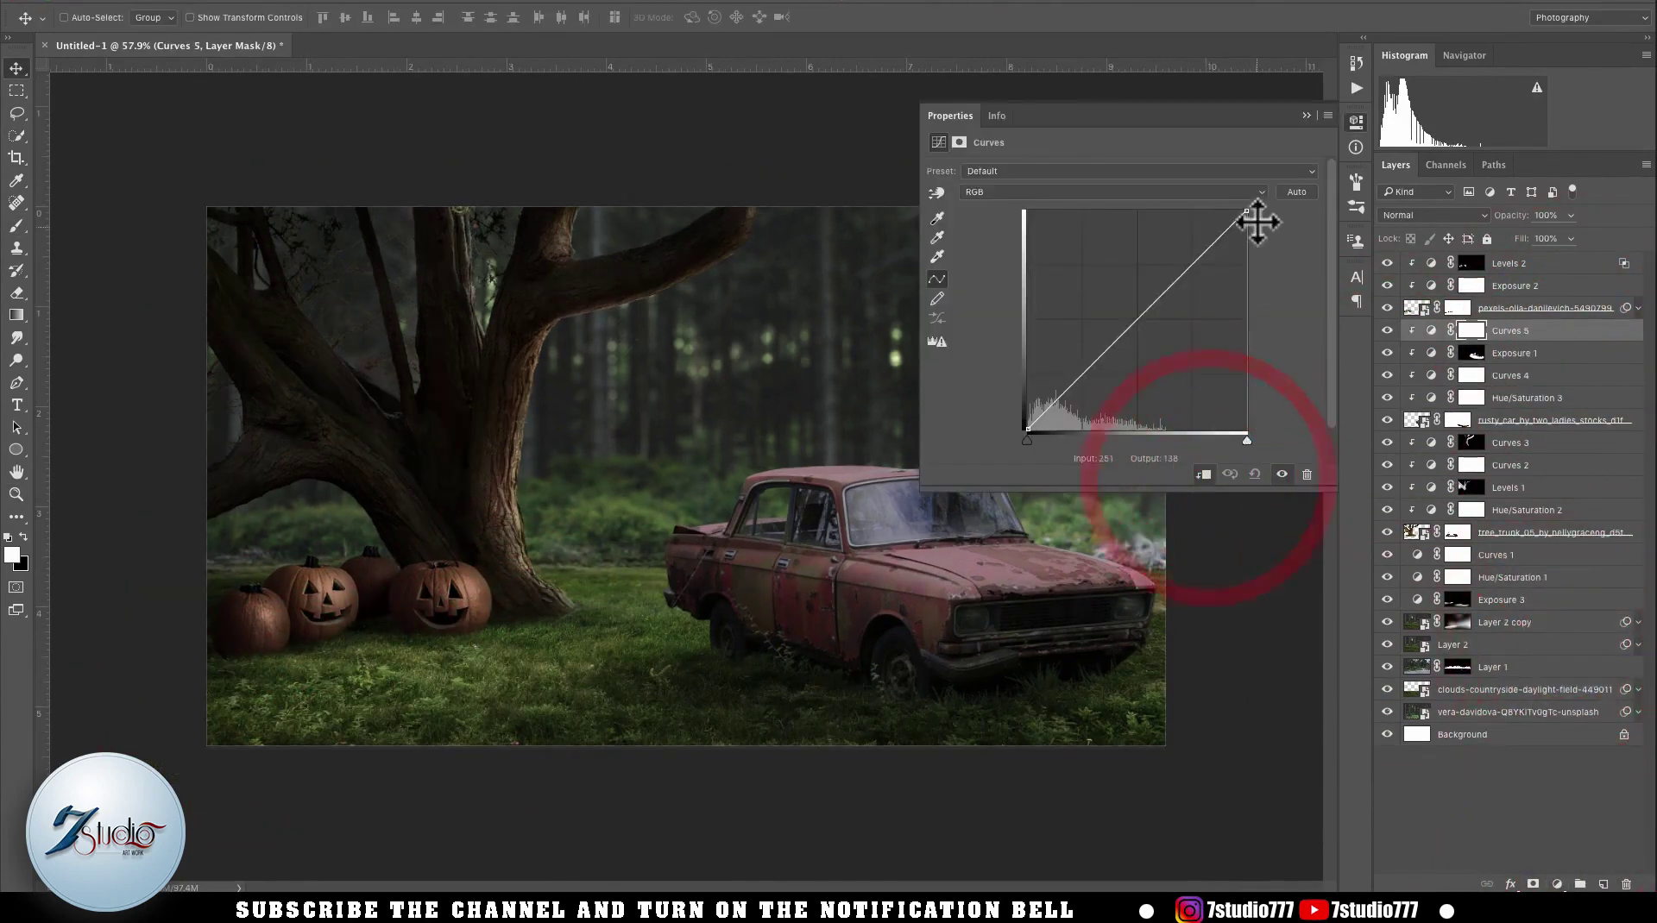
left_click_drag(1178, 200, 1176, 197)
left_click(1307, 115)
key("super+i")
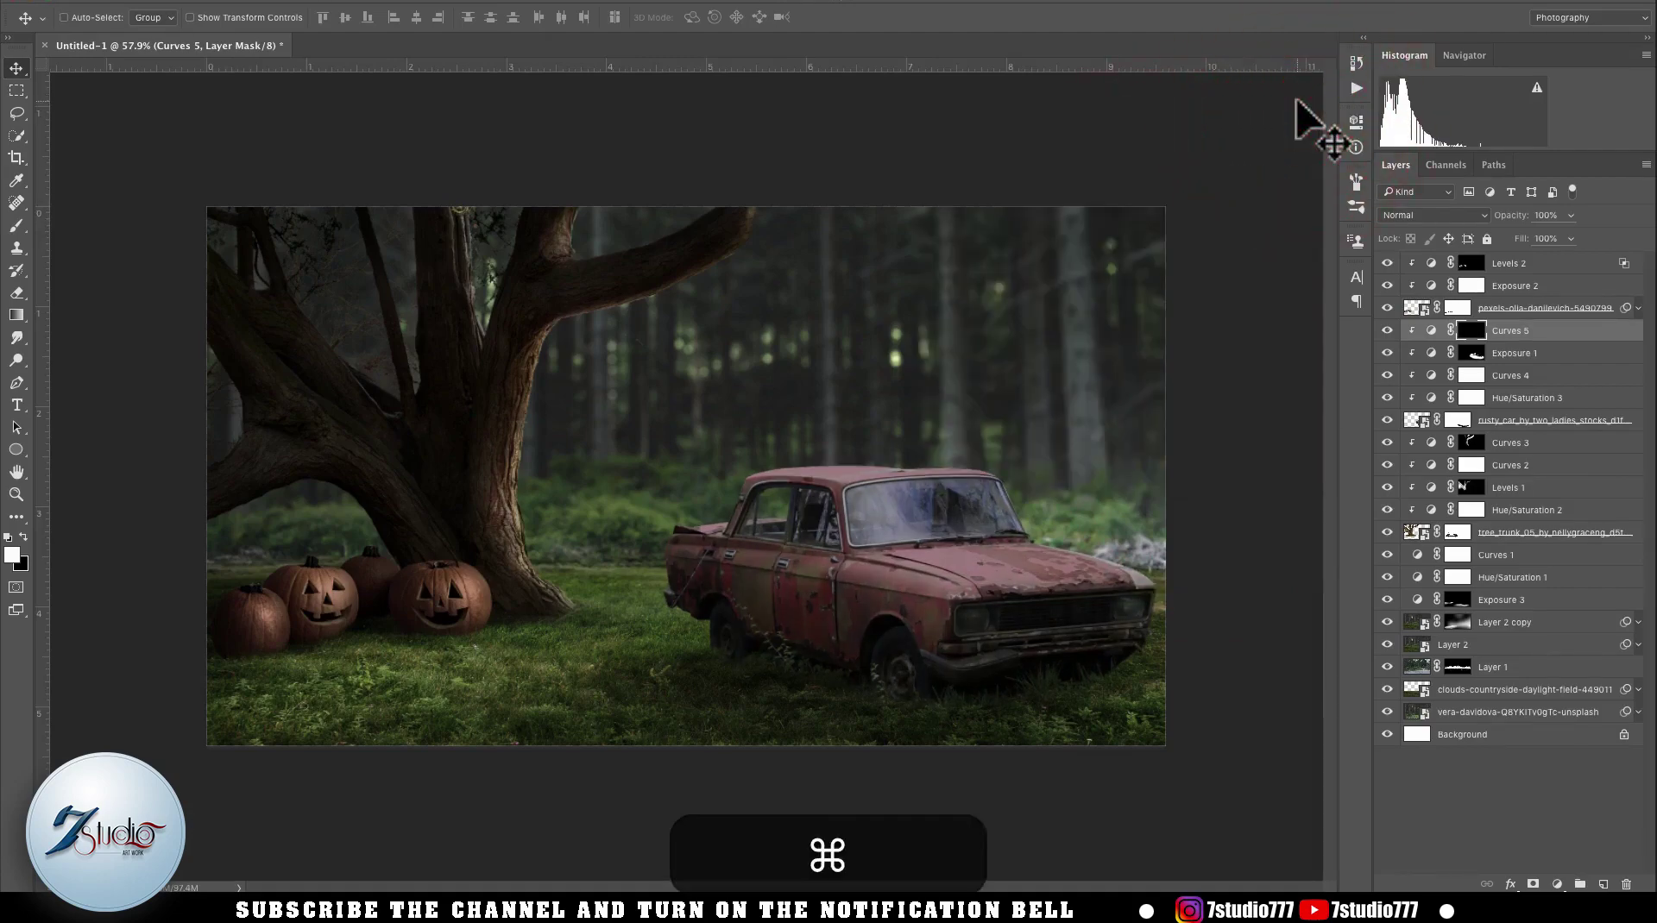
- Paint white at 10% flow on the Curves 5 mask along the car's roof, hood and trunk edges to add highlights
key("z")
mouse_move(1090, 560)
left_mouse_down()
mouse_move(1109, 536)
mouse_move(1199, 544)
left_mouse_up()
key("b")
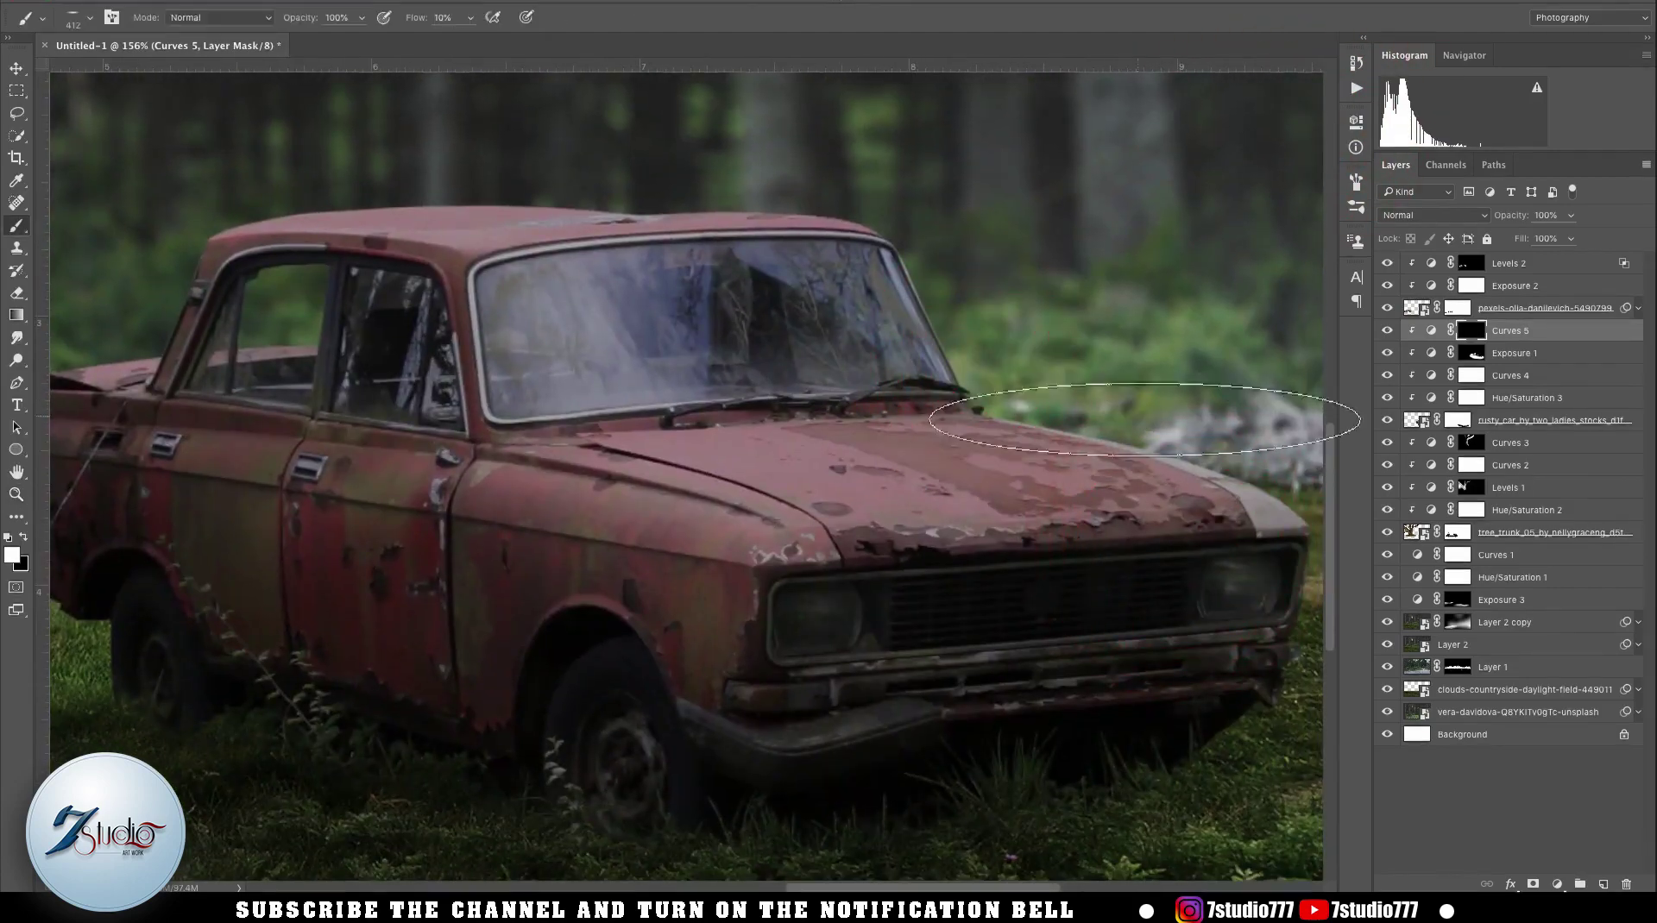
mouse_move(919, 216)
left_mouse_down()
mouse_move(545, 194)
mouse_move(642, 194)
left_mouse_up()
left_click_drag(954, 223, 702, 204)
left_click_drag(999, 399, 979, 456)
left_click_drag(415, 384, 1122, 447)
left_click_drag(665, 407, 497, 412)
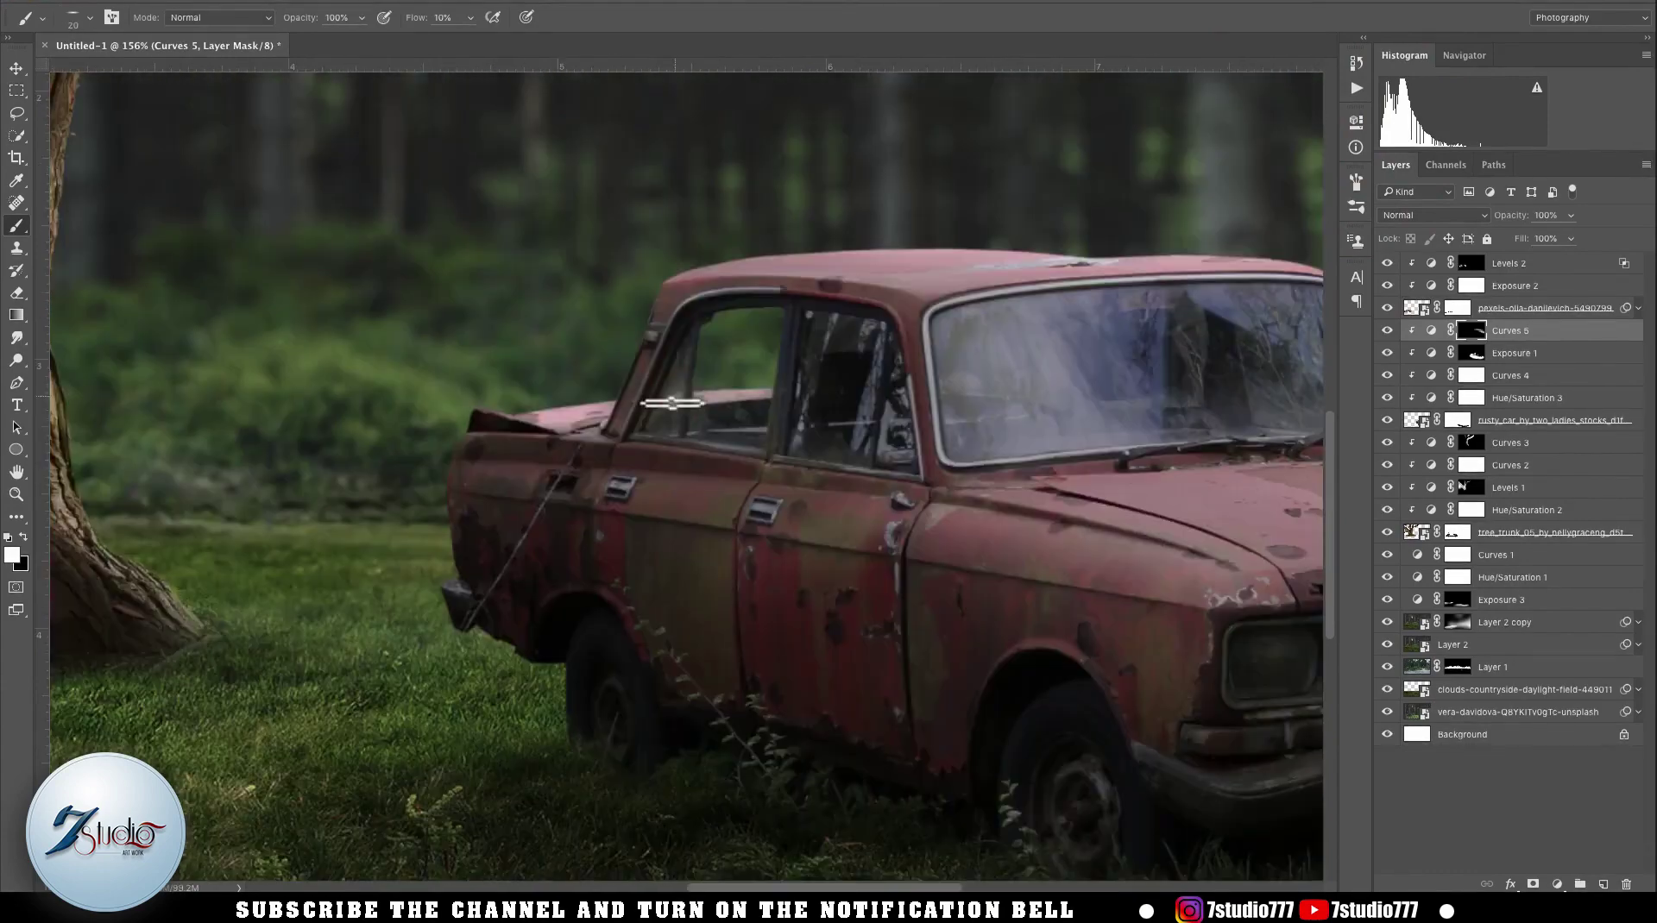
left_click_drag(443, 580, 497, 592)
left_click_drag(598, 424, 555, 422)
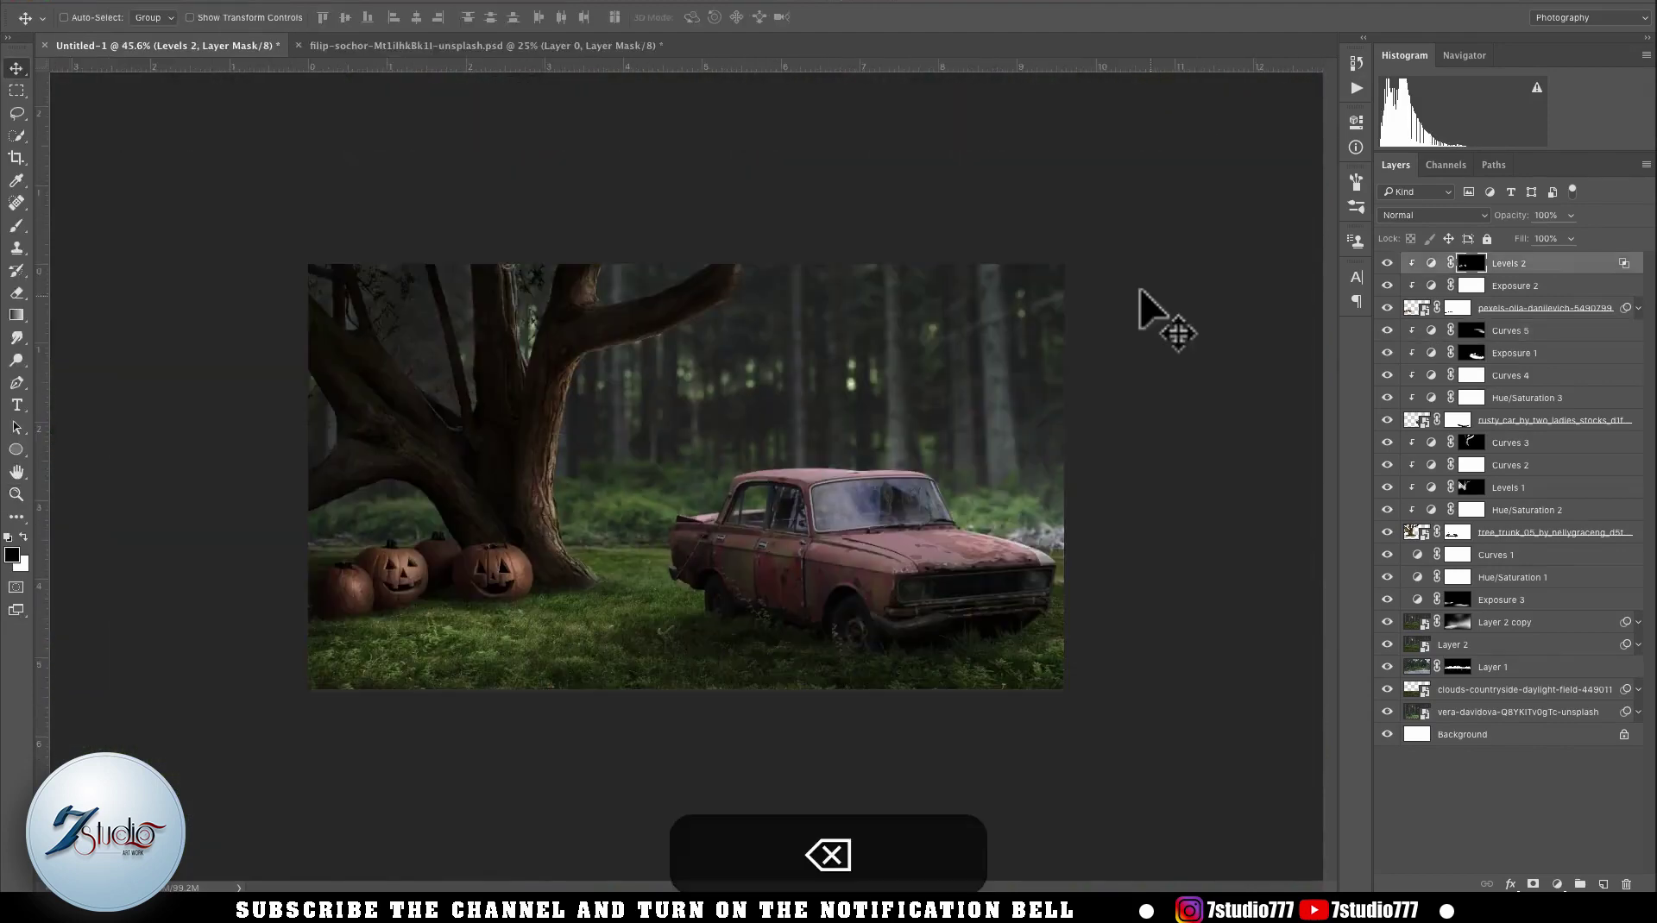
- In the filip-sochor document, paint black on the Layer 0 mask to hide the boat, water and all foliage opposite the rock wall
key("ctrl+Tab")
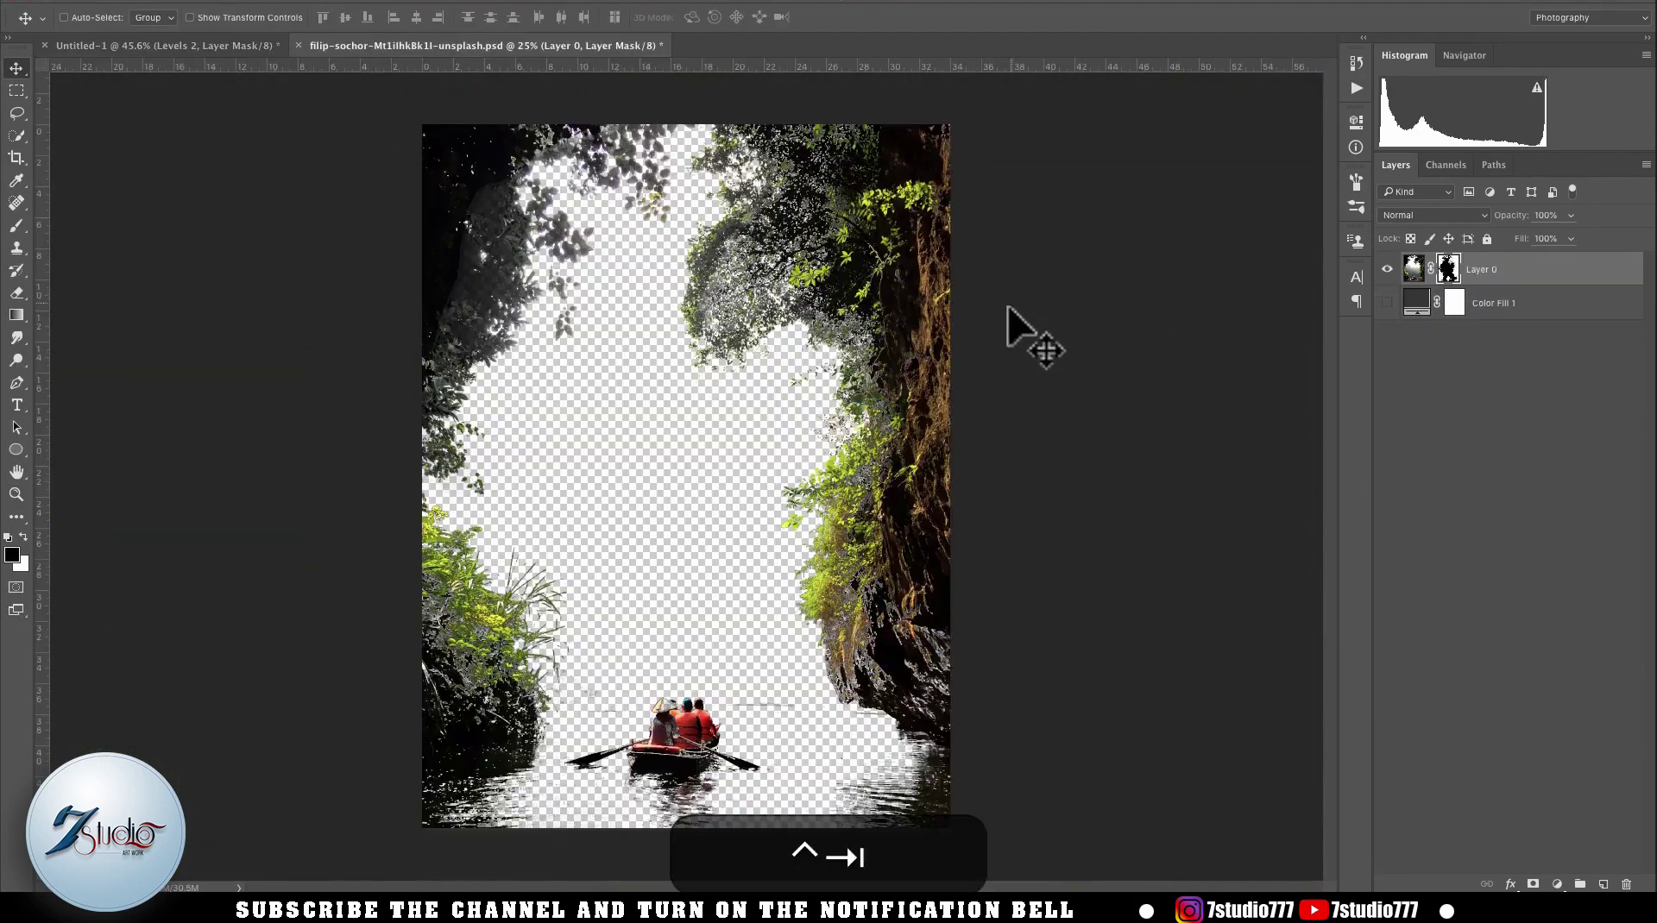
key("b")
right_click(609, 348)
left_click(703, 505)
left_click(733, 18)
left_click_drag(641, 203, 663, 126)
mouse_move(518, 211)
left_mouse_down()
mouse_move(521, 270)
mouse_move(969, 799)
mouse_move(810, 765)
left_mouse_up()
- Paint white on the mask over the rock wall to restore it, and save and close the document
key("x")
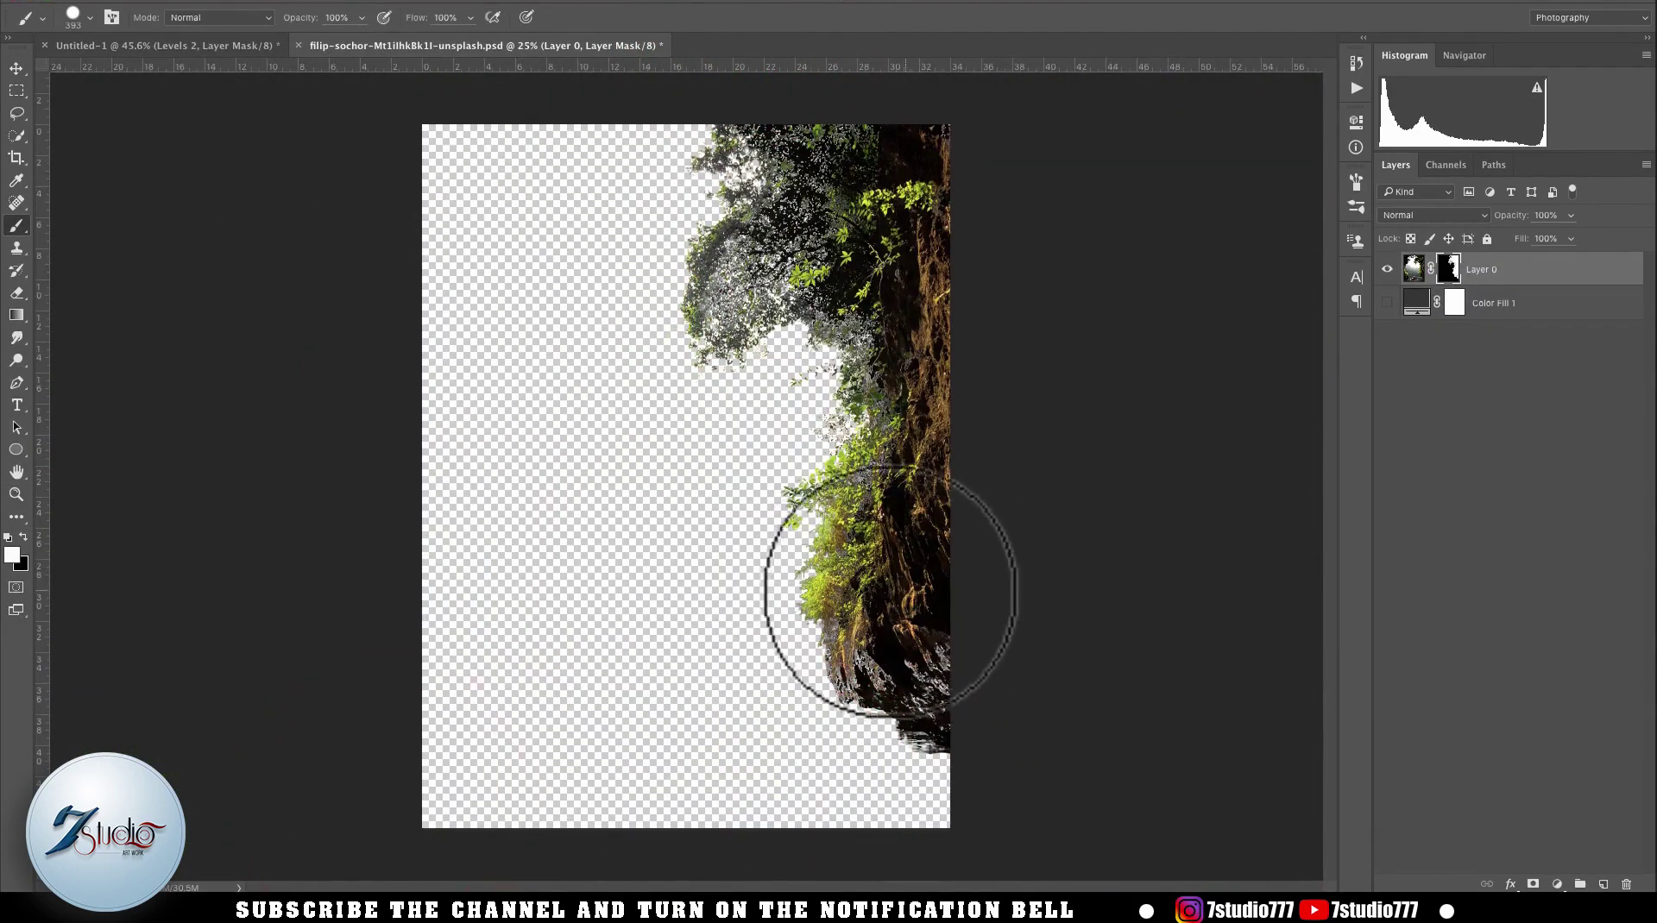
right_click(925, 528)
double_click(991, 647)
mouse_move(961, 689)
left_mouse_down()
mouse_move(963, 462)
mouse_move(955, 414)
left_mouse_up()
key("v")
key("super+w")
key("Return")
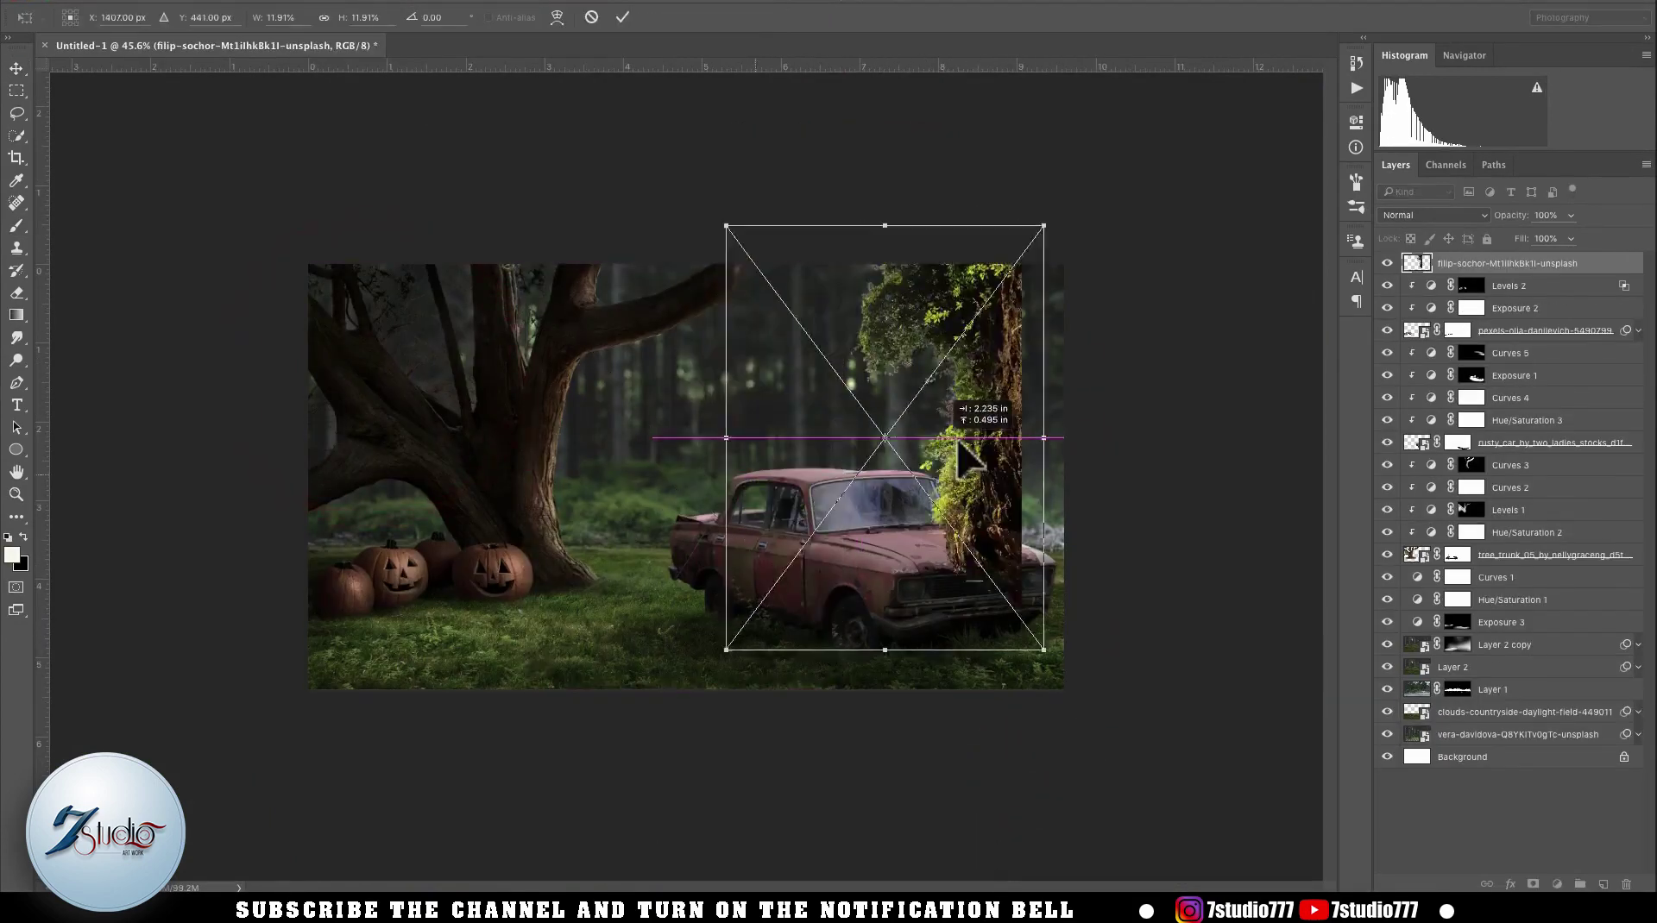
- Scale the placed foliage image to 20.32% and position it over the scene's right edge beside the car
left_click_drag(1073, 682, 1048, 432)
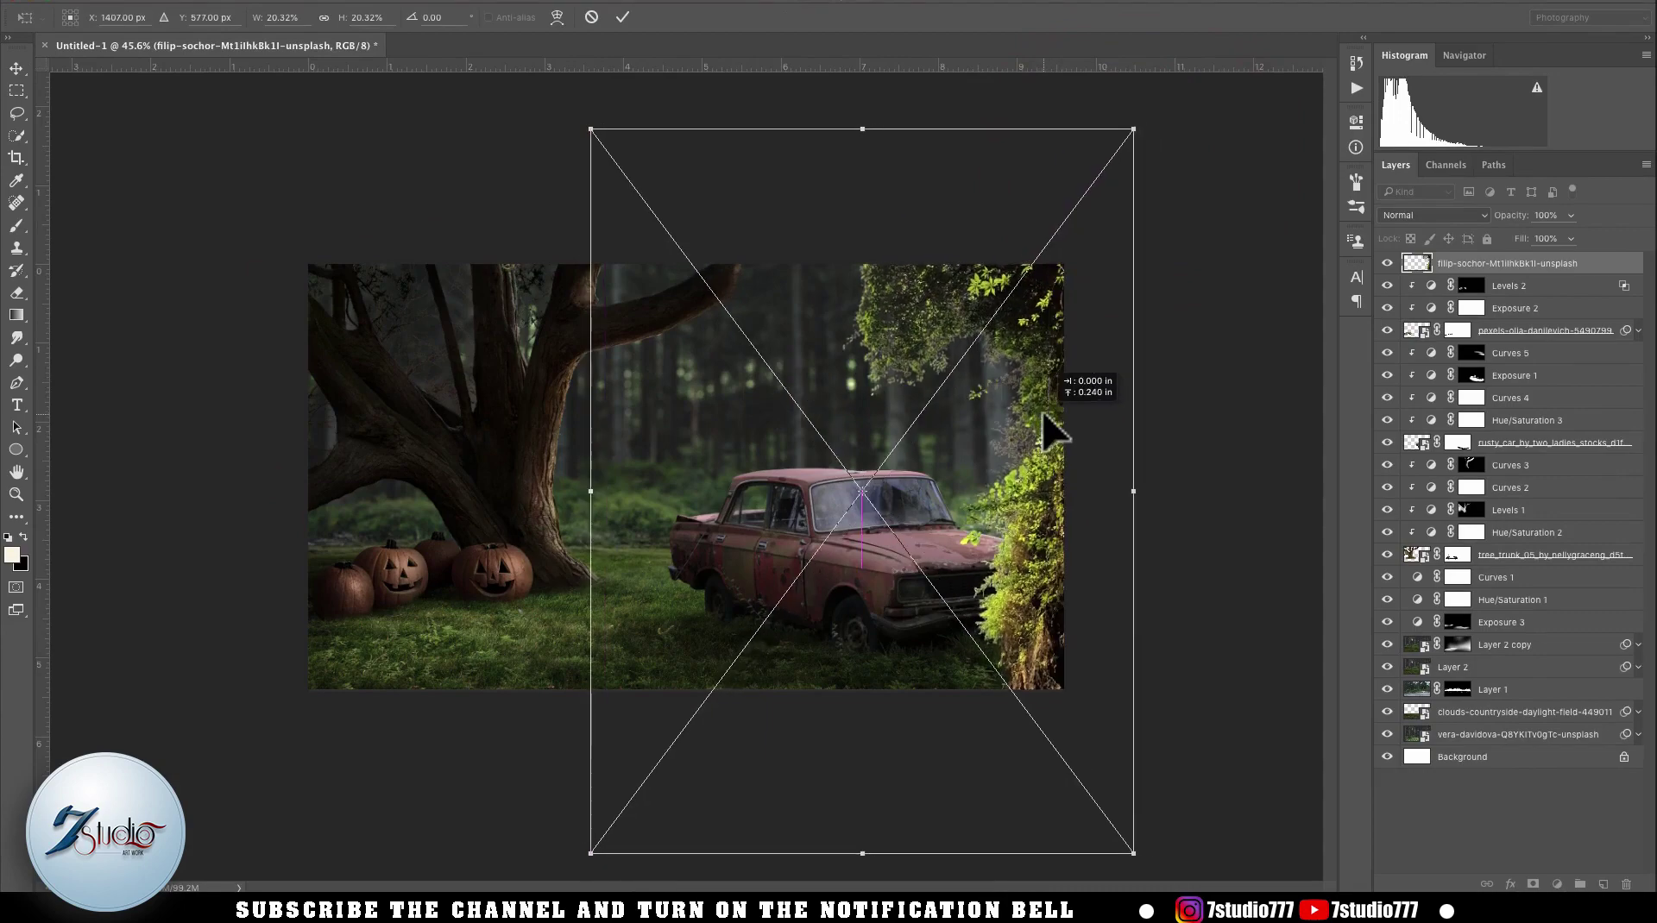
double_click(1049, 429)
- Add an Exposure adjustment clipped to the foliage layer and darken it by lowering Gamma Correction
left_click(1557, 885)
left_click(1578, 658)
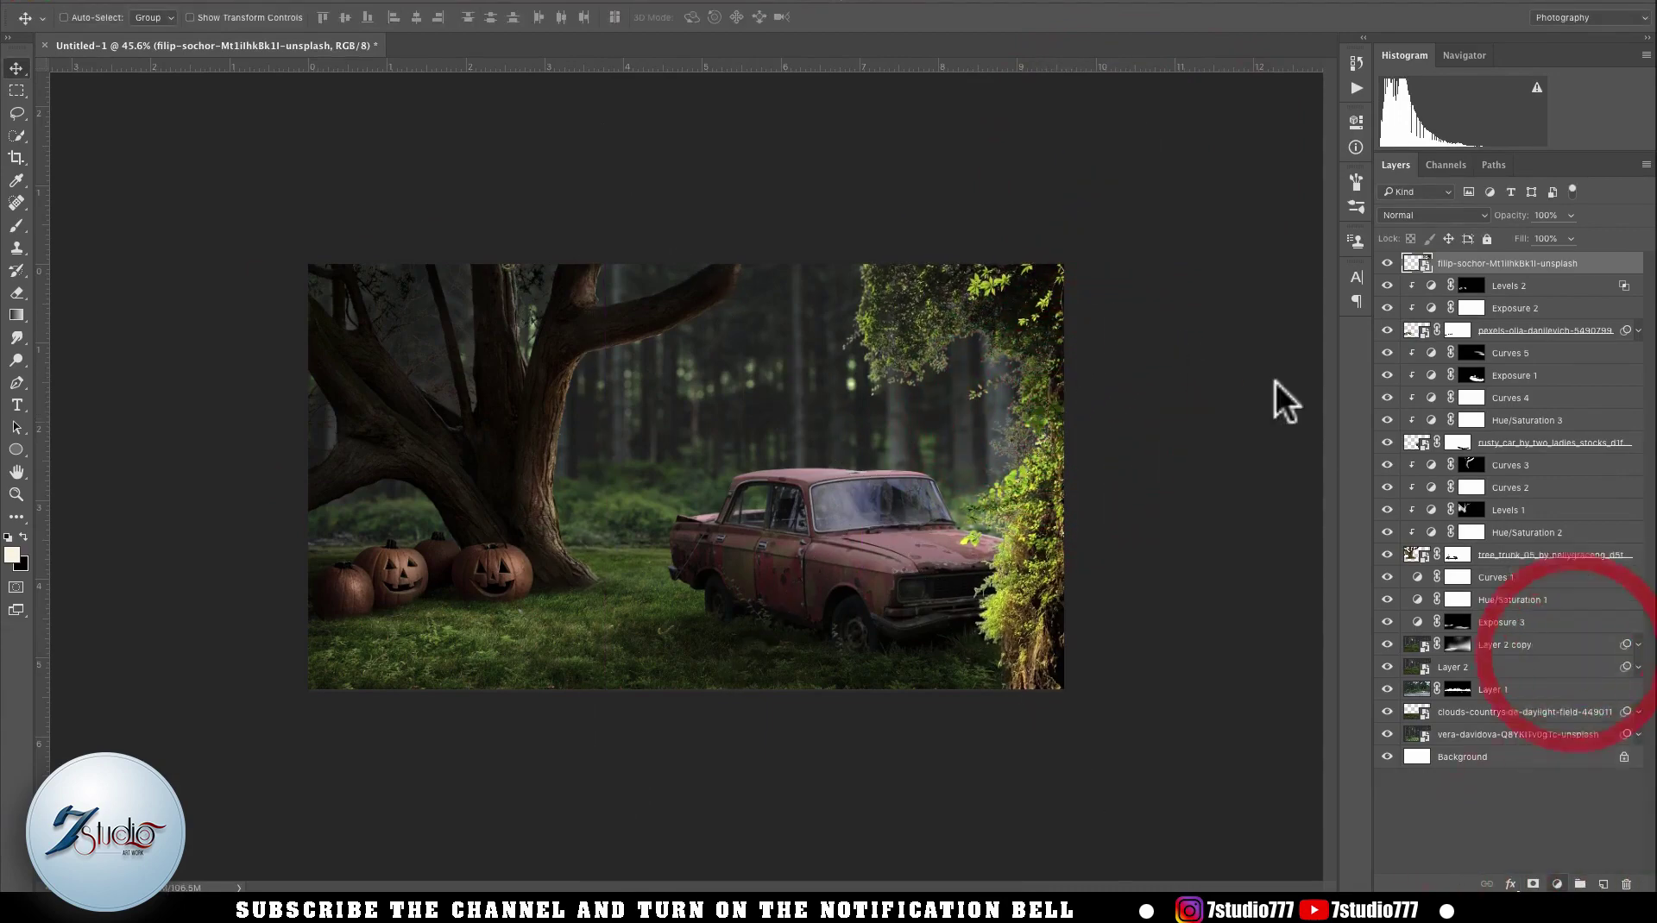
key("z")
left_click_drag(822, 387, 321, 360)
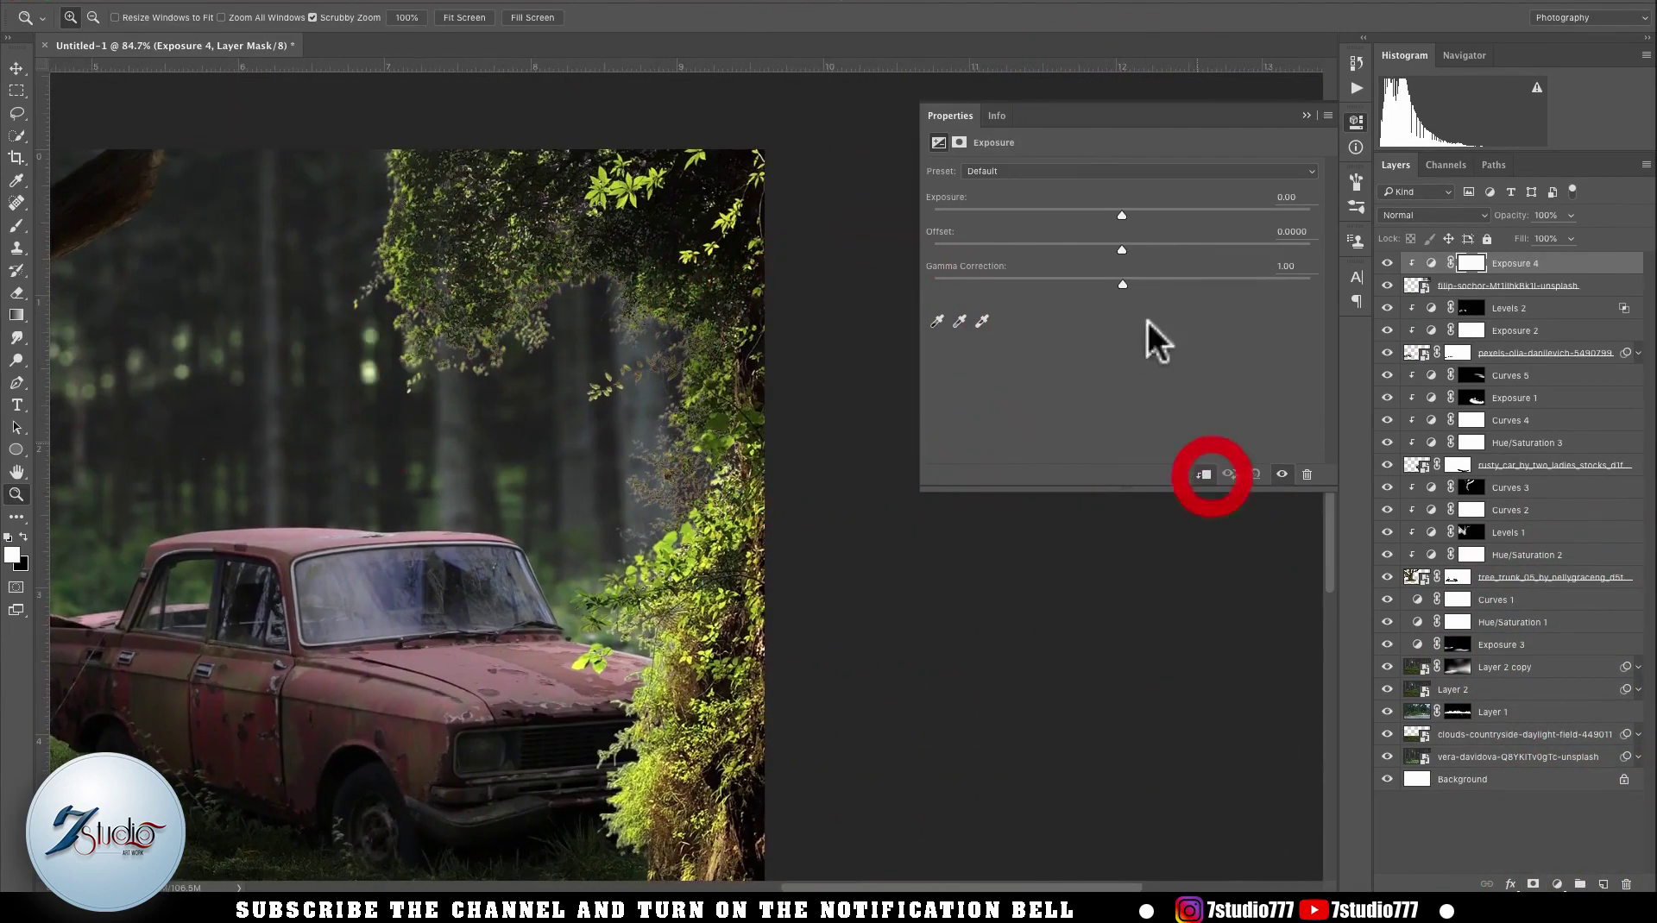
left_click_drag(1122, 284, 1170, 284)
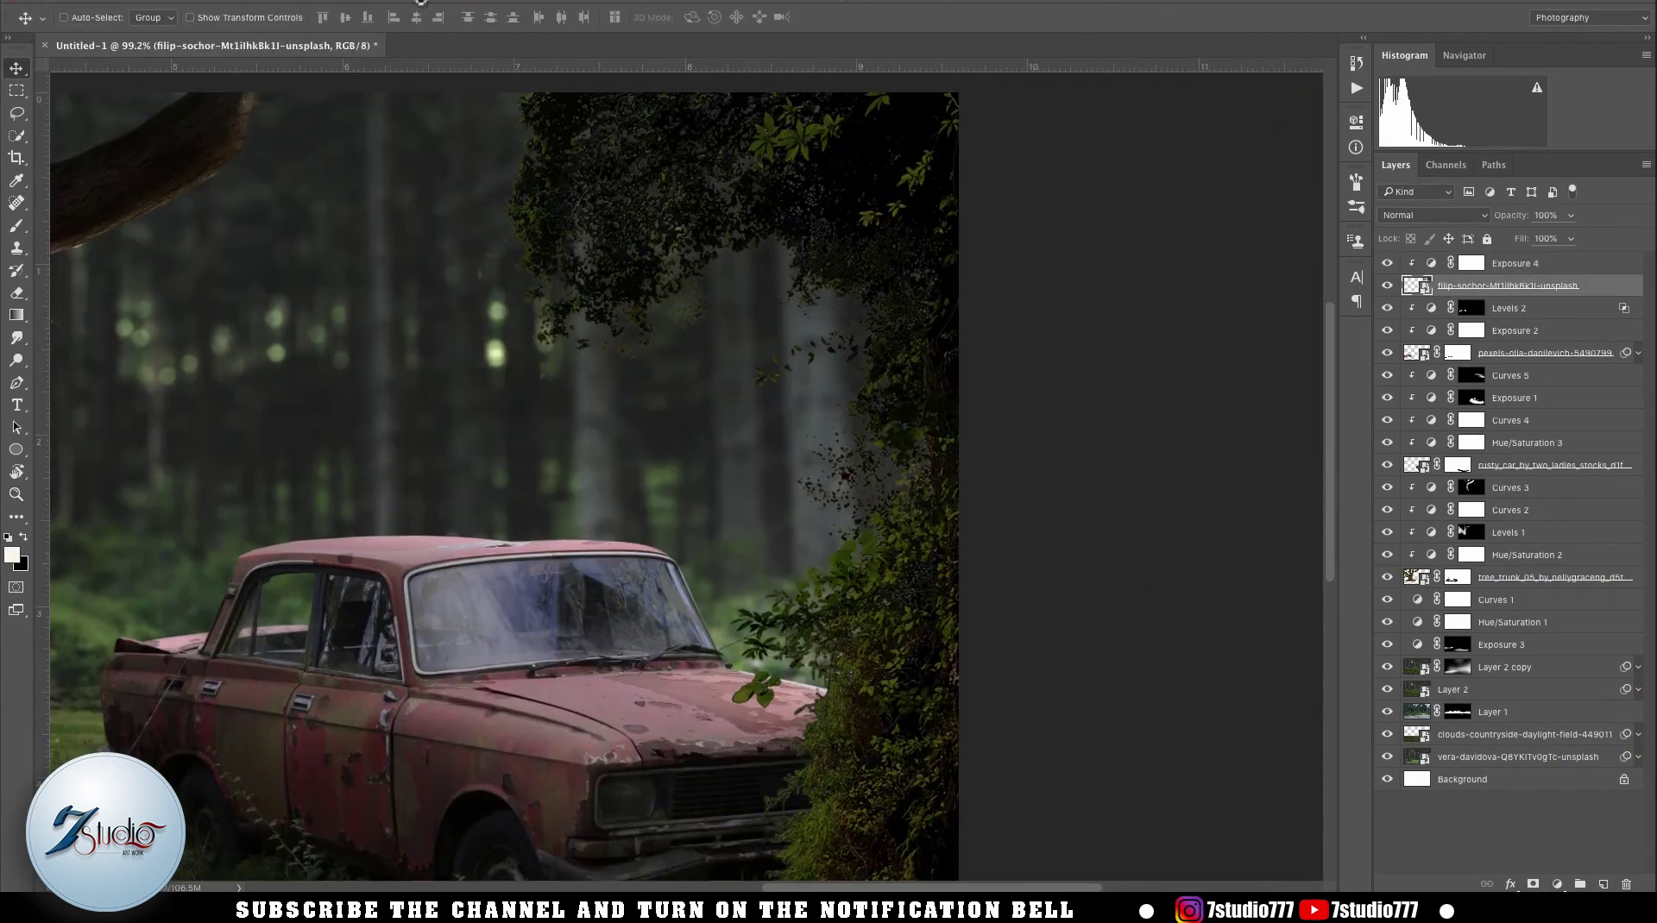
- Apply a 6 px Field Blur to the foliage layer
left_click(448, 2)
left_click(684, 192)
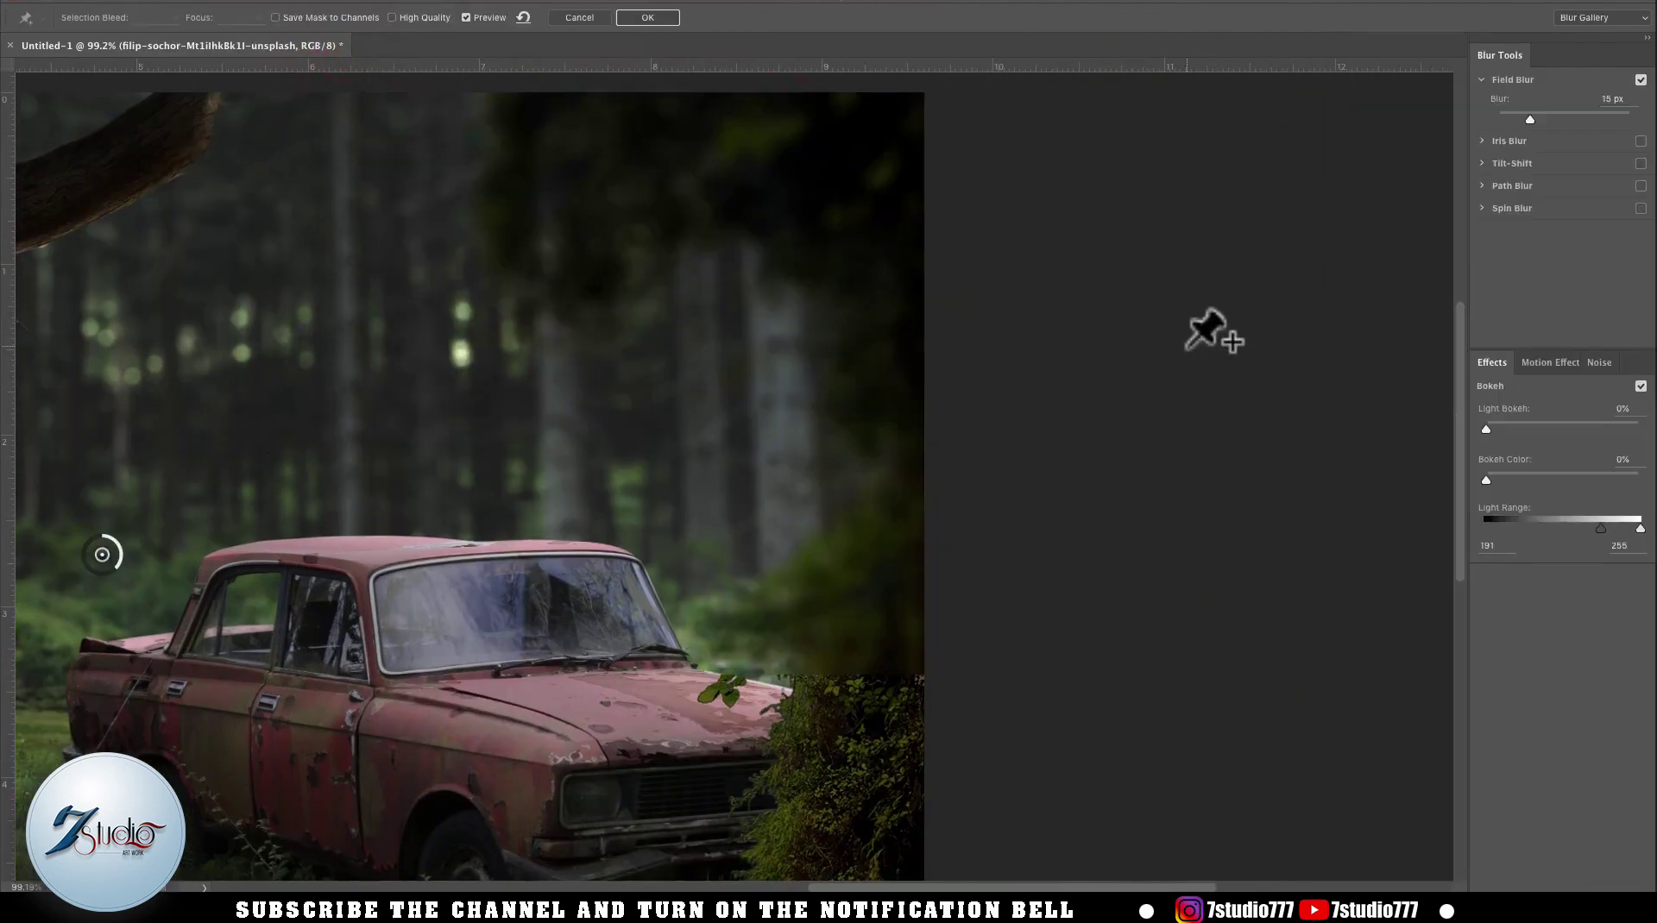
left_click_drag(1530, 118, 1513, 118)
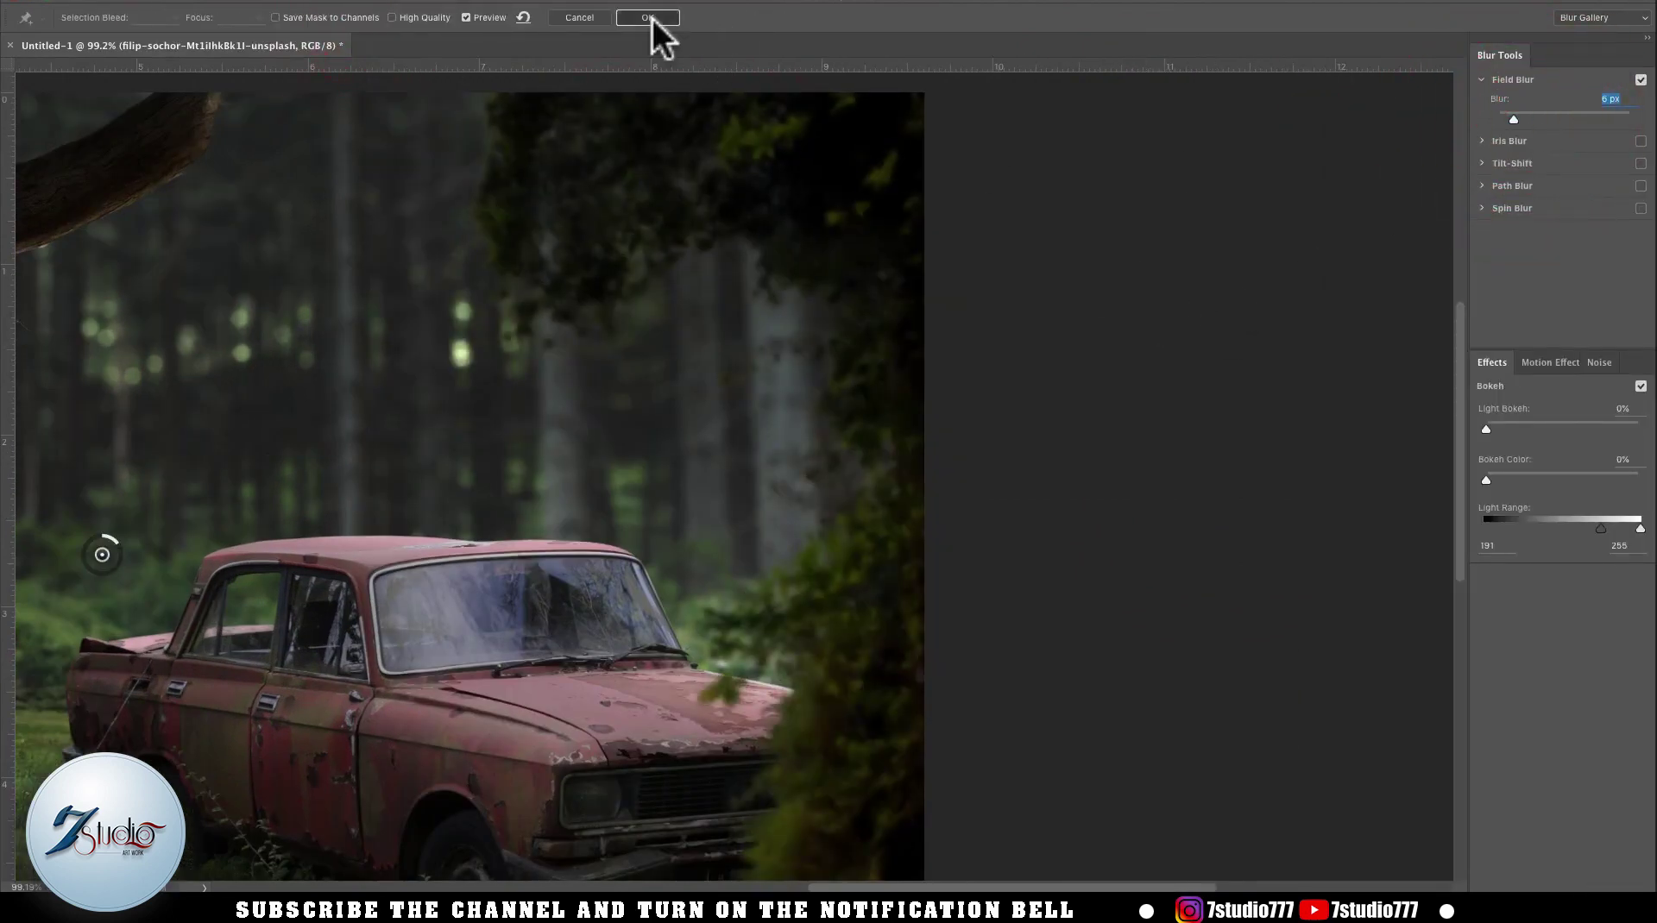
key("Return")
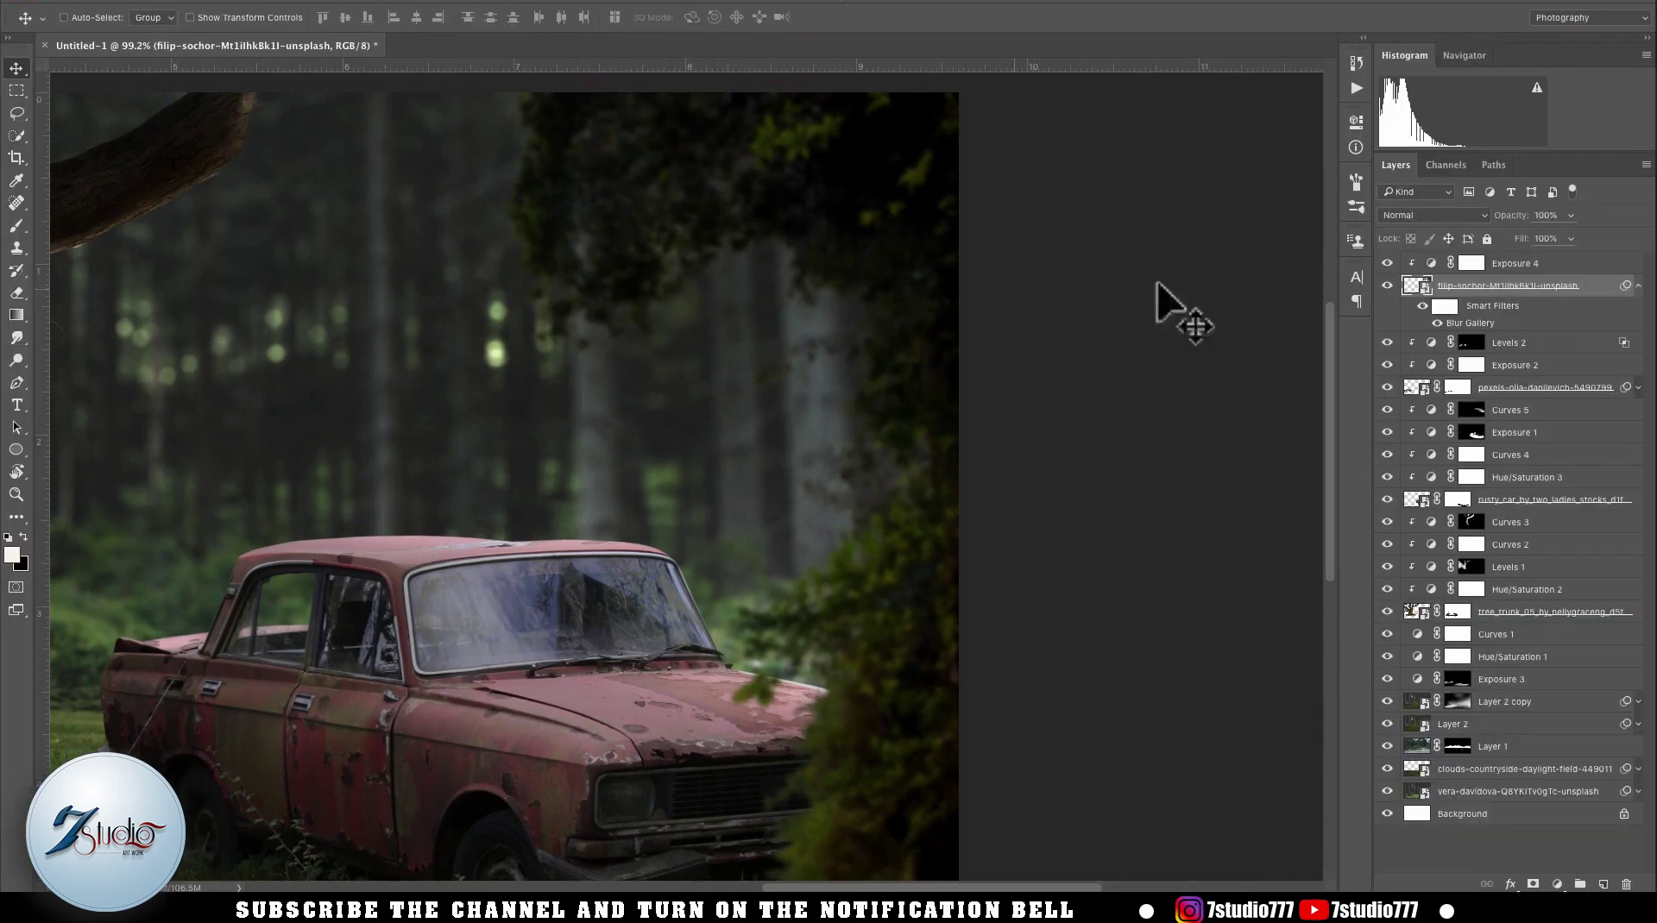
- Duplicate the foliage layer above its Exposure adjustment, rasterize the copy and give it a black mask
left_click(1639, 288)
left_click_drag(1592, 287, 1590, 259, "alt")
right_click(1584, 265)
left_click(1454, 440)
left_click(1533, 883, "alt")
- Paint white on the foliage copy's mask to reveal the inner leaves, and paint black with a smaller brush along the outer side
key("z")
left_click_drag(835, 485, 780, 489)
key("b")
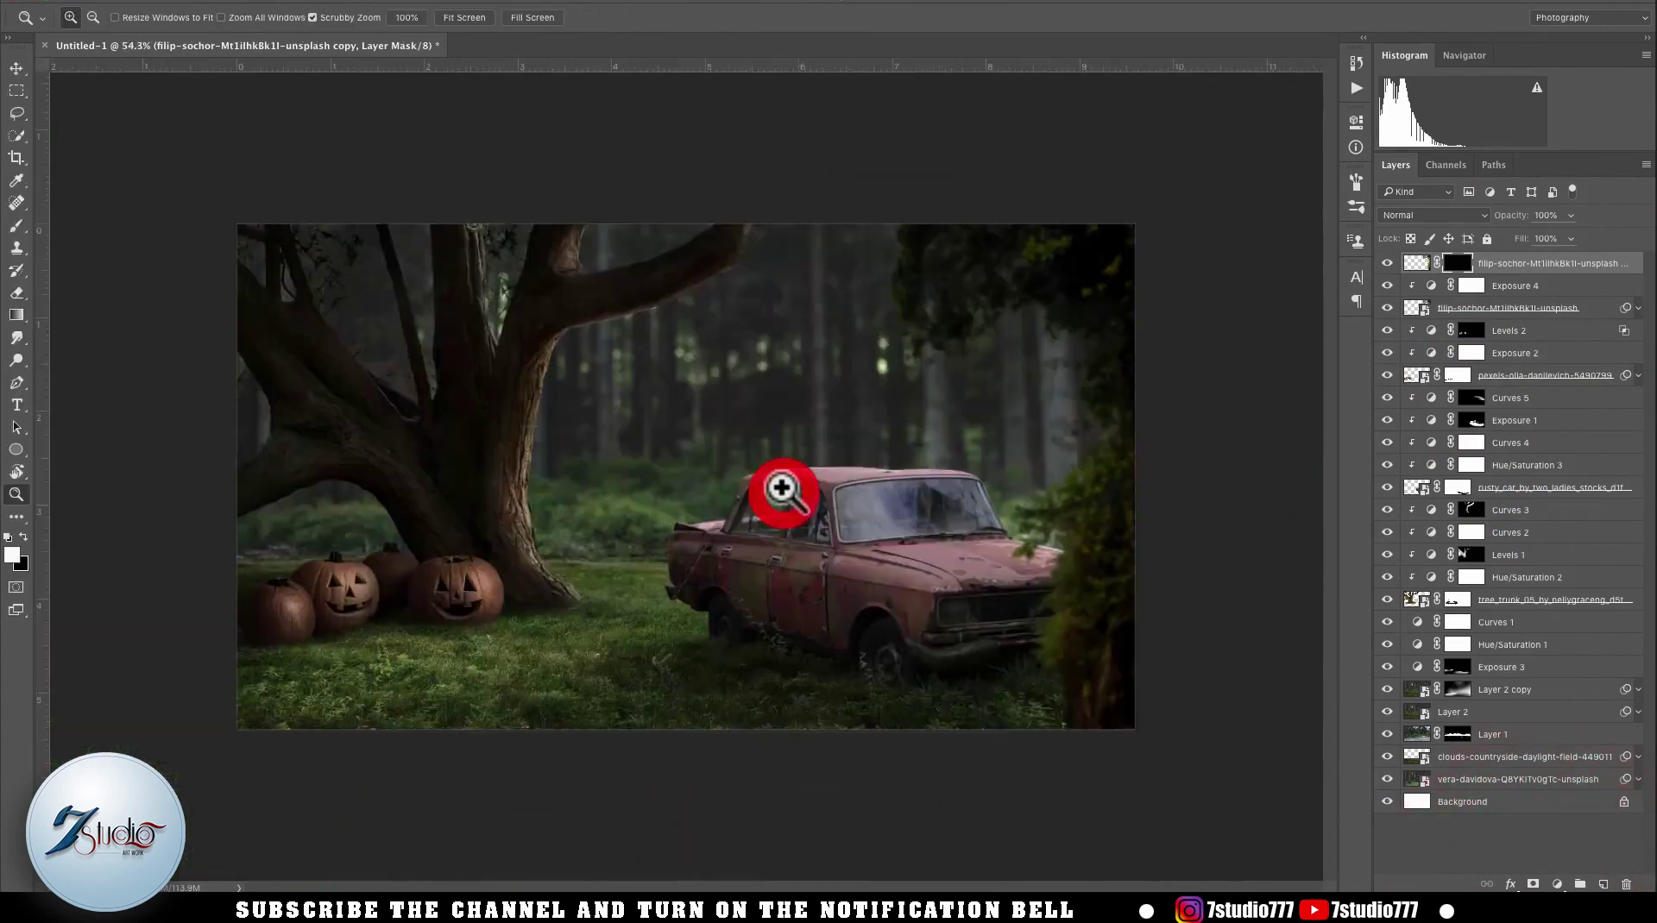
left_click(984, 457)
left_click(950, 631)
left_click(1006, 392)
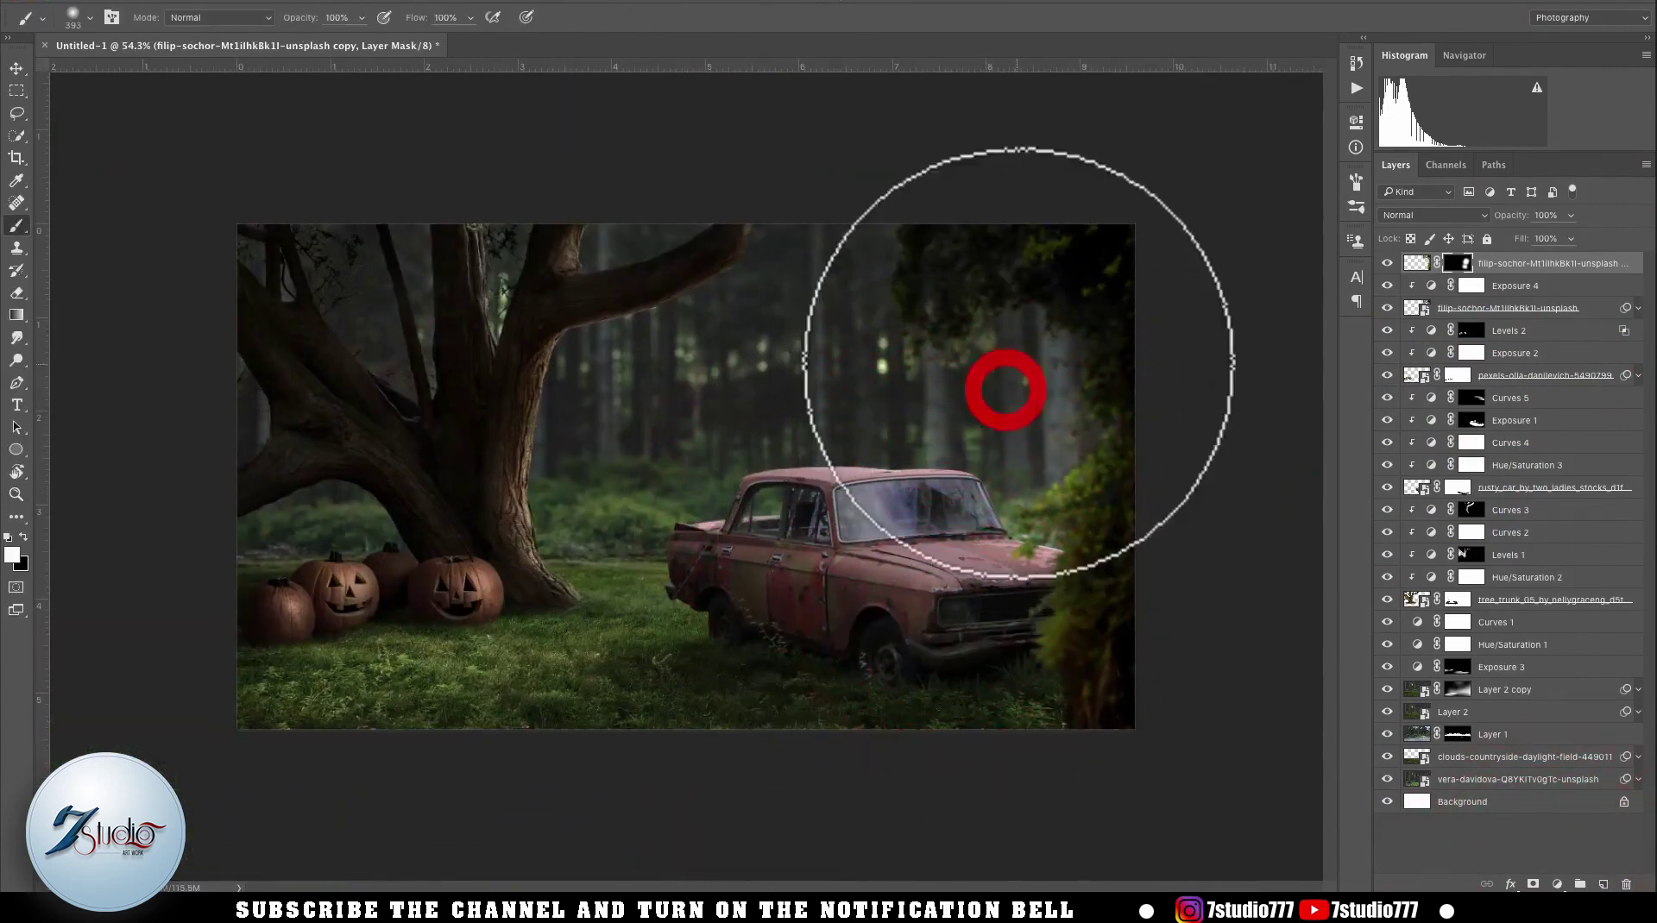
key("x")
key("bracketleft")
key("bracketleft")
key("bracketleft")
key("bracketleft")
key("bracketleft")
left_click(1123, 508)
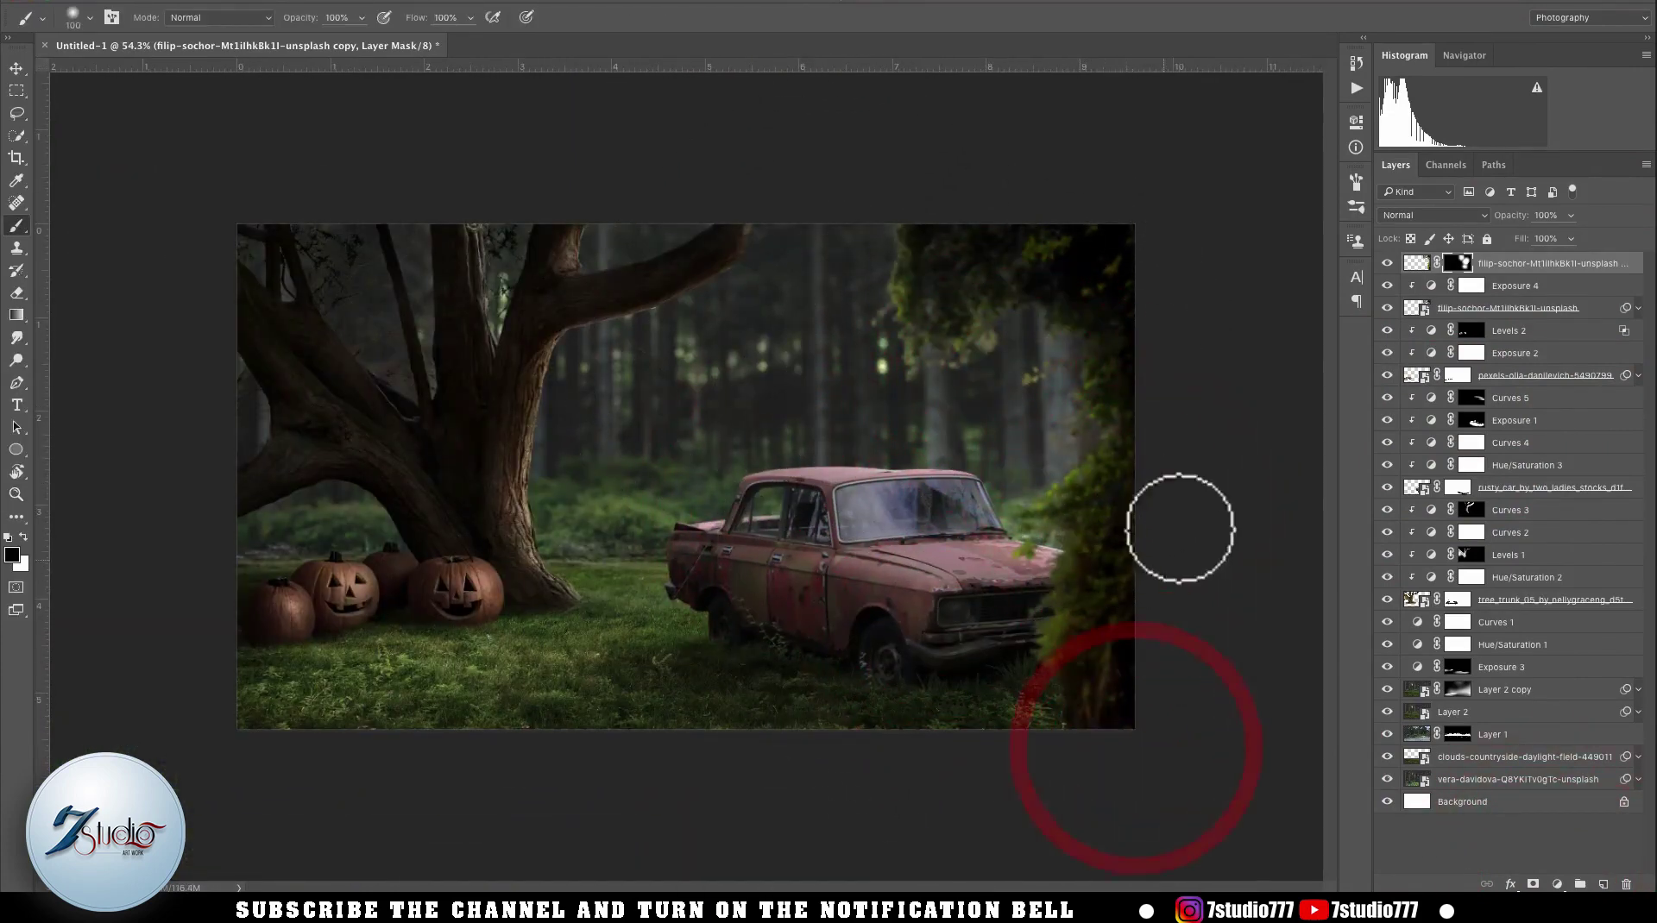
- Reduce the foliage layer's saturation with Hue/Saturation and touch up the foliage copy's mask near the upper leaves
left_click(1416, 308)
key("super+u")
left_click_drag(1131, 284, 1390, 394)
left_click_drag(1294, 542, 1238, 544)
left_click(1478, 416)
left_click(1459, 264)
mouse_move(1057, 290)
left_mouse_down()
mouse_move(1091, 314)
mouse_move(1122, 395)
mouse_move(981, 369)
left_mouse_up()
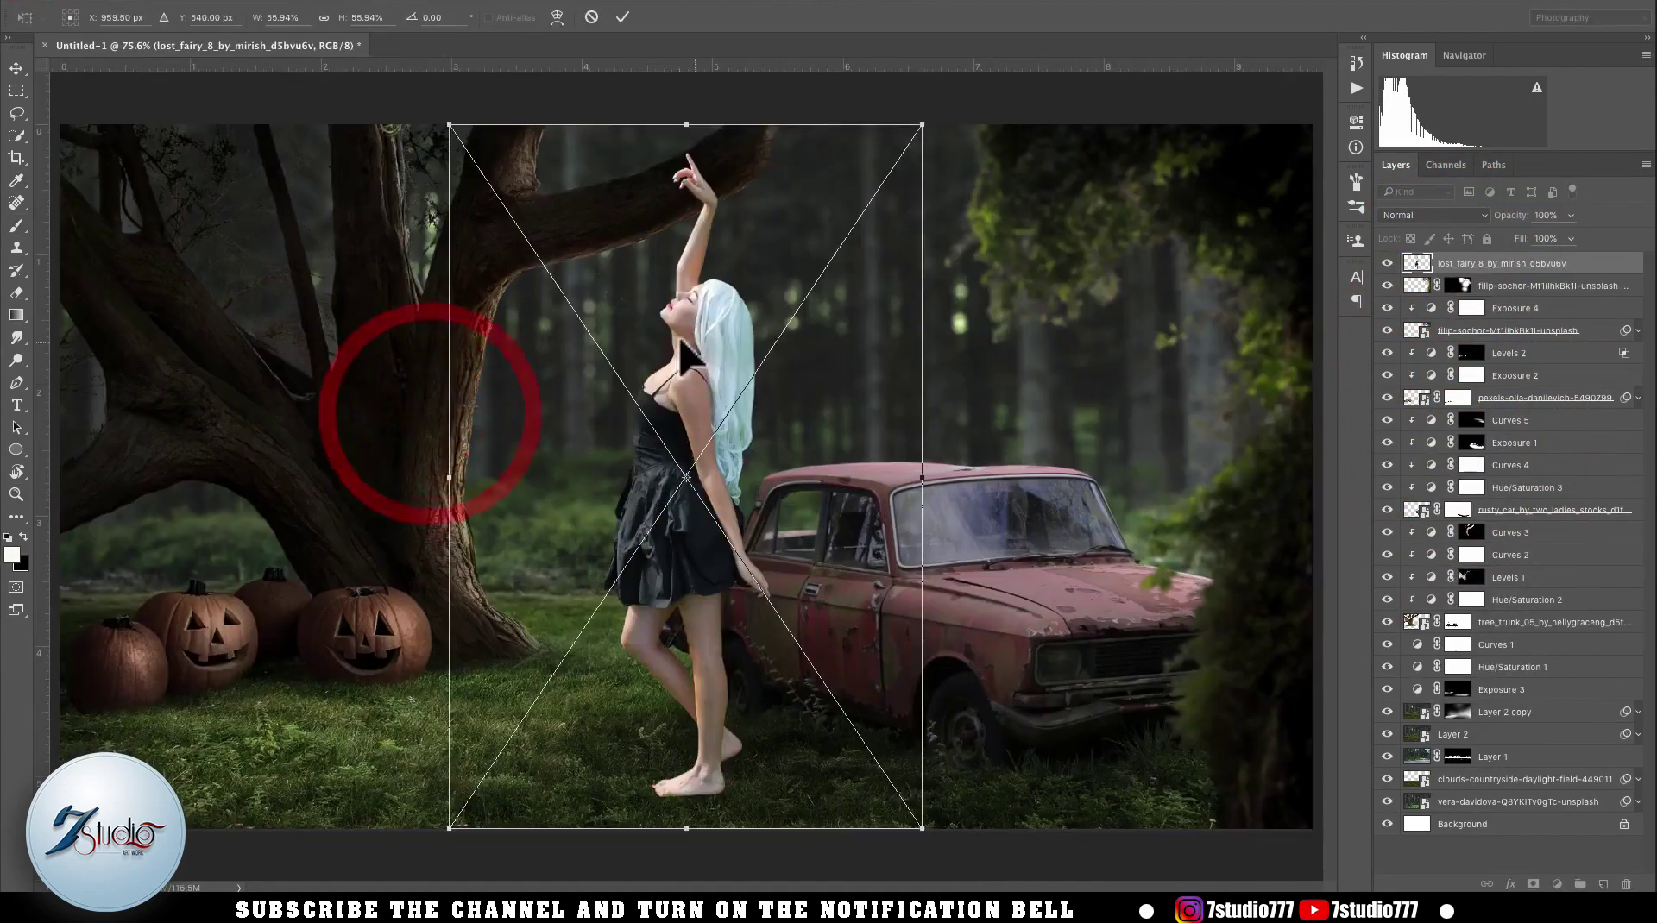
- Flip the placed lost_fairy woman horizontally, scale her down and stand her on the grass between the tree and the car
right_click(695, 335)
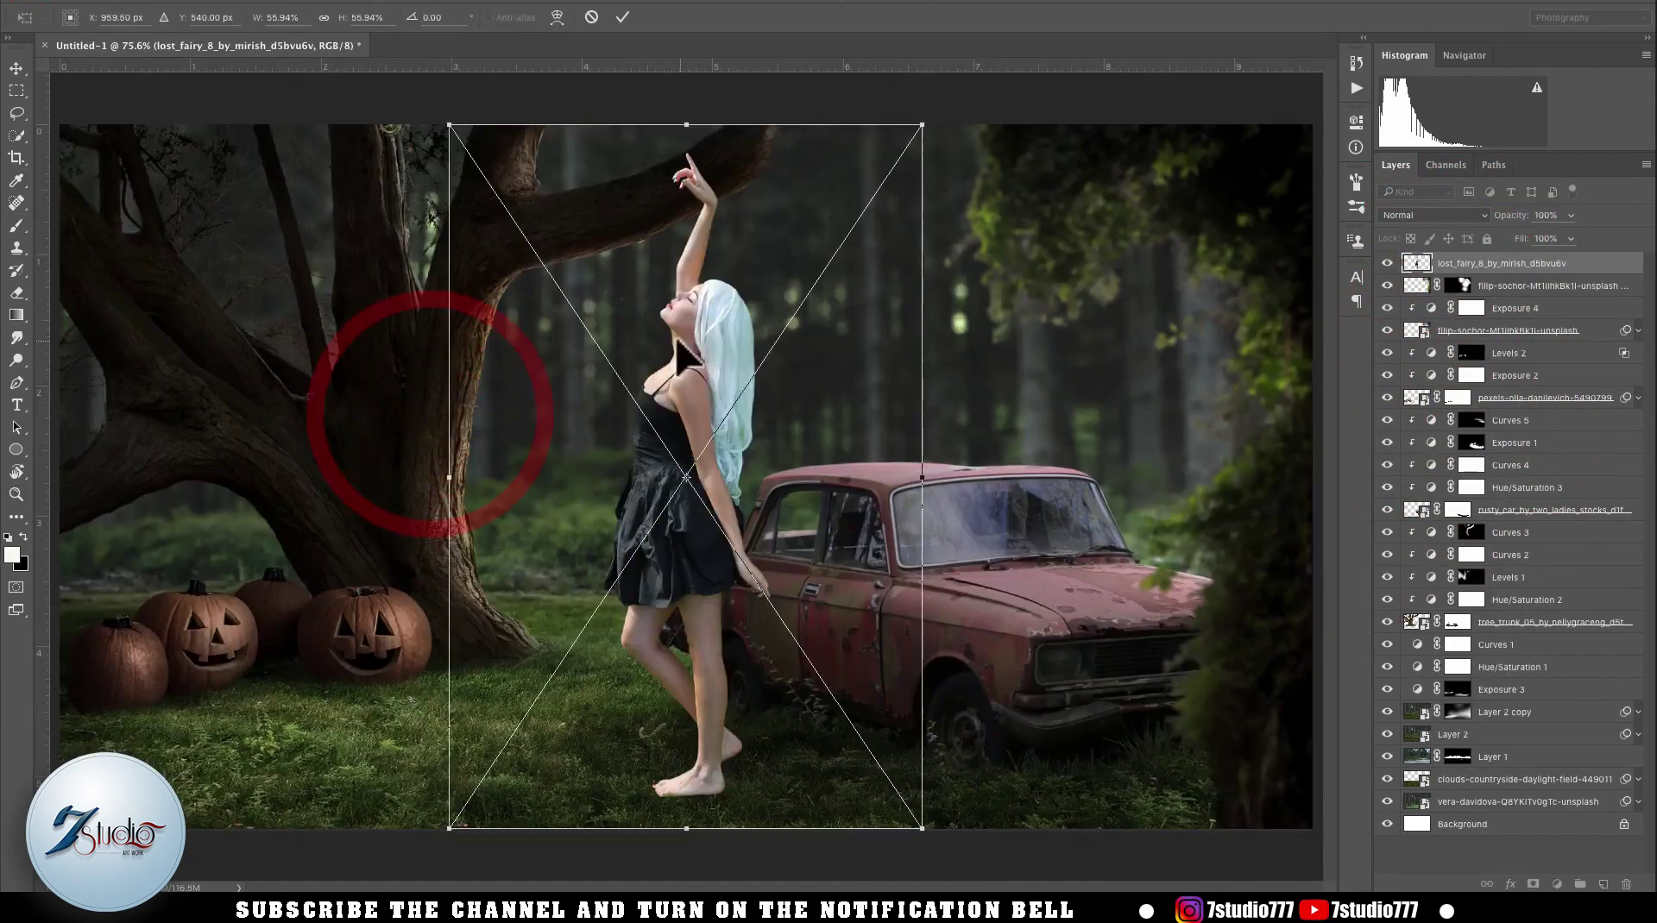
left_click(746, 540)
left_click_drag(925, 126, 801, 310)
double_click(613, 561)
left_click_drag(743, 483, 621, 514)
- Add a Curves adjustment clipped to the woman and darken it by lowering the white point and bending the curve down
key("z")
left_click_drag(621, 514, 760, 364)
left_click(1558, 884)
left_click(1567, 663)
left_click_drag(1246, 221, 1274, 286)
left_click_drag(1086, 389, 1090, 410)
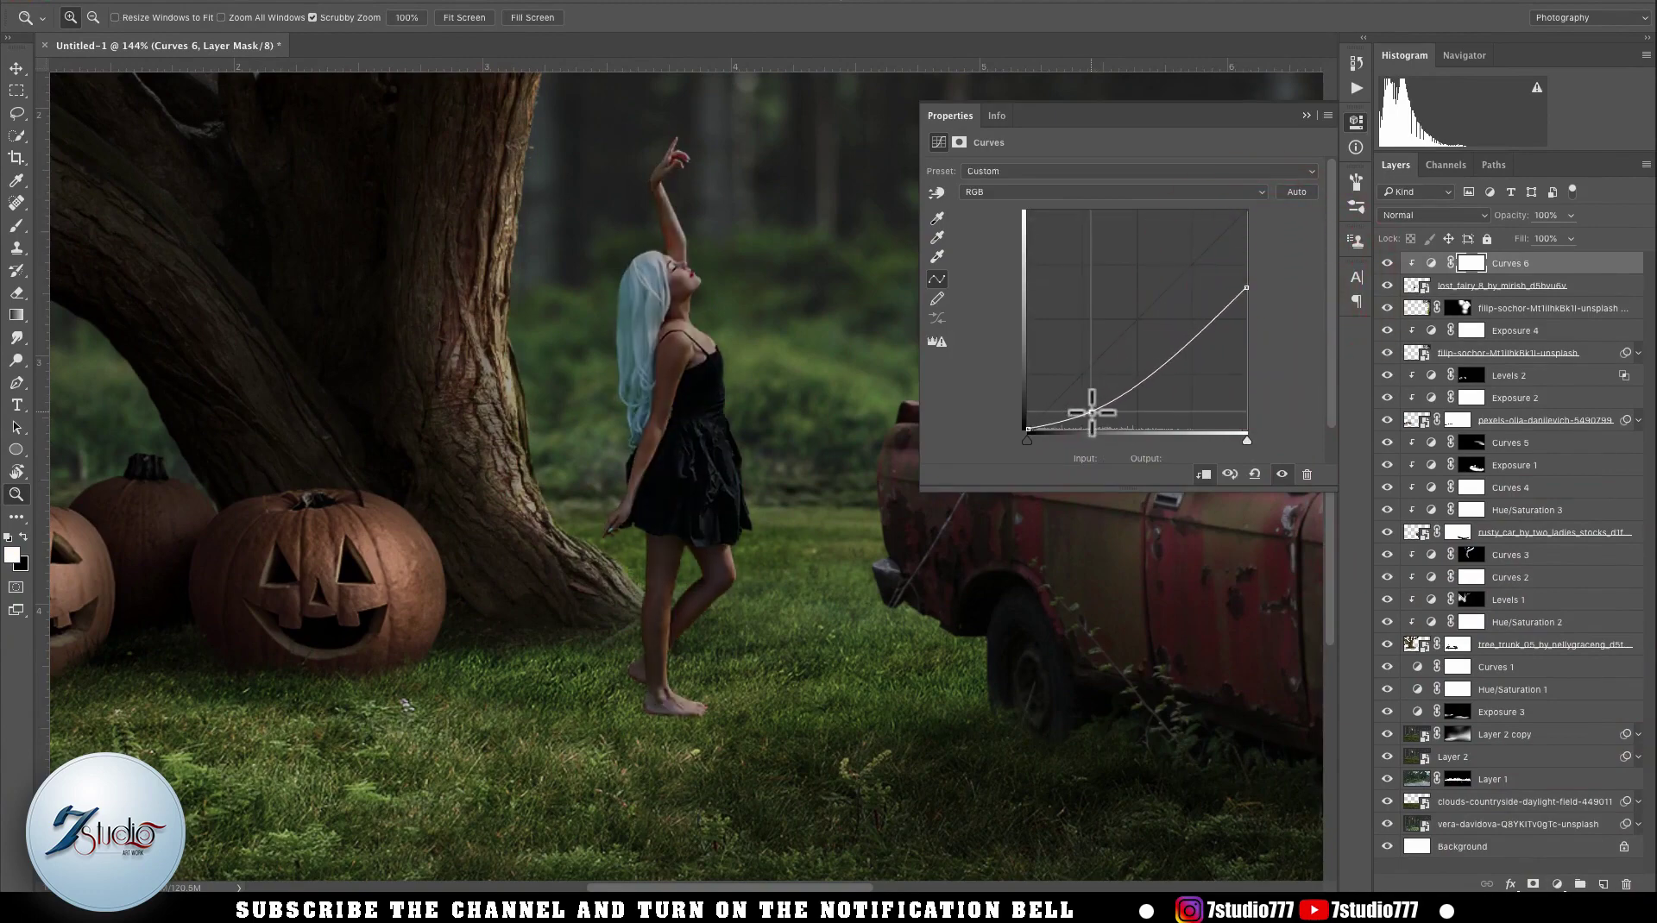
left_click(1304, 113)
- Paint on the Curves 6 mask along the woman's raised hand and arm to bring back light
left_click(751, 166)
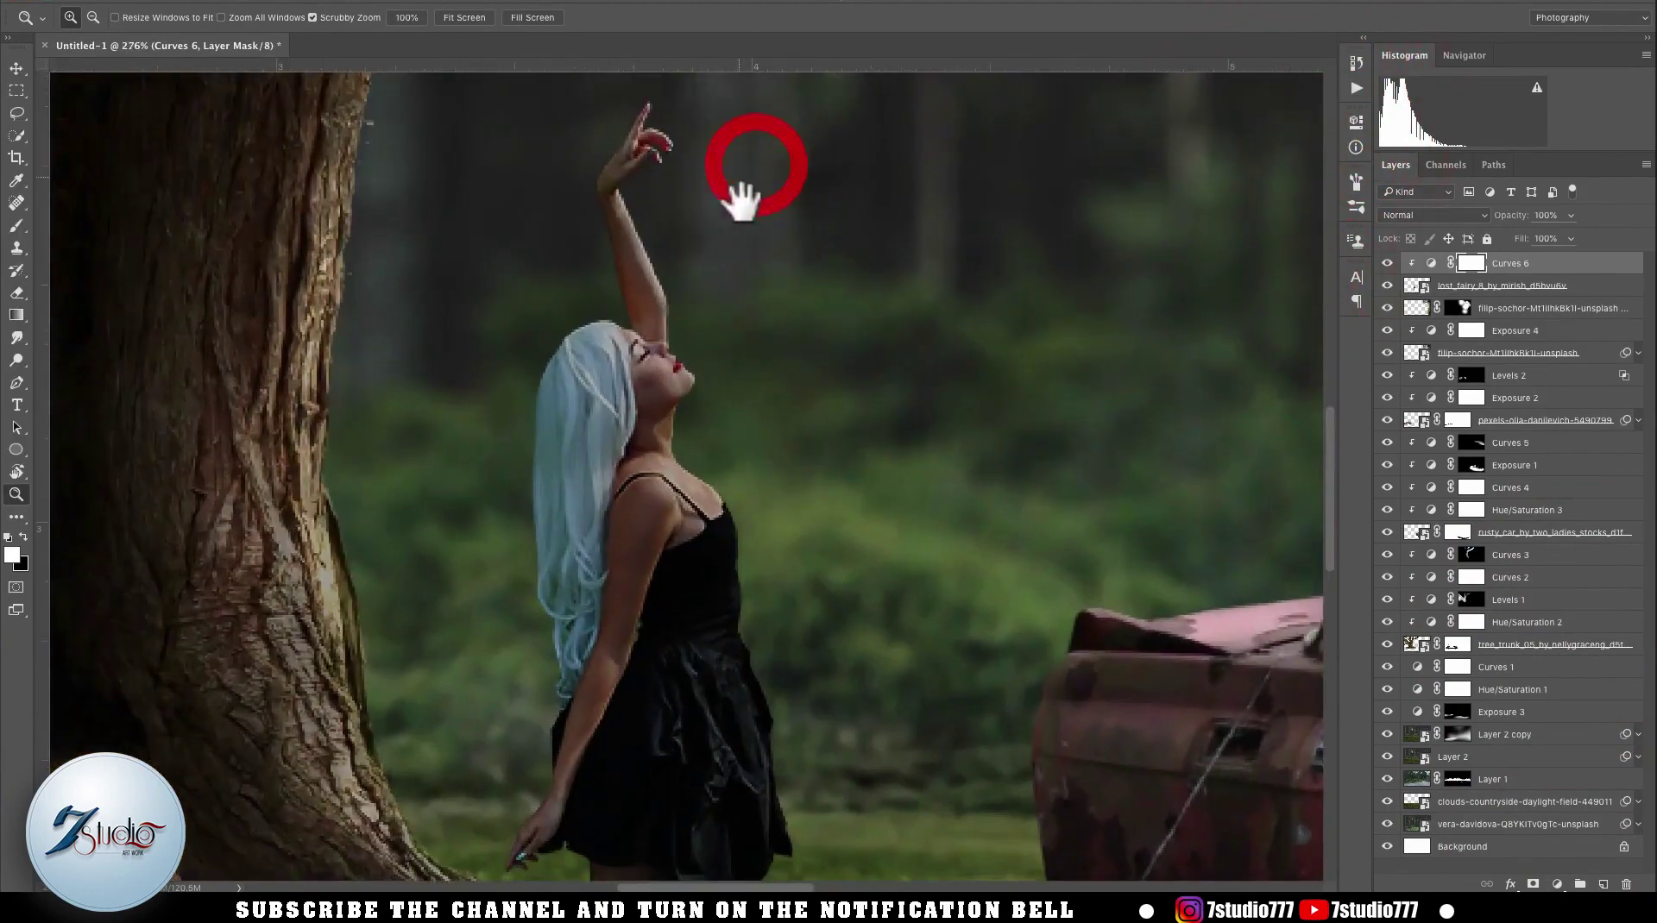
key("b")
left_click_drag(829, 308, 640, 326)
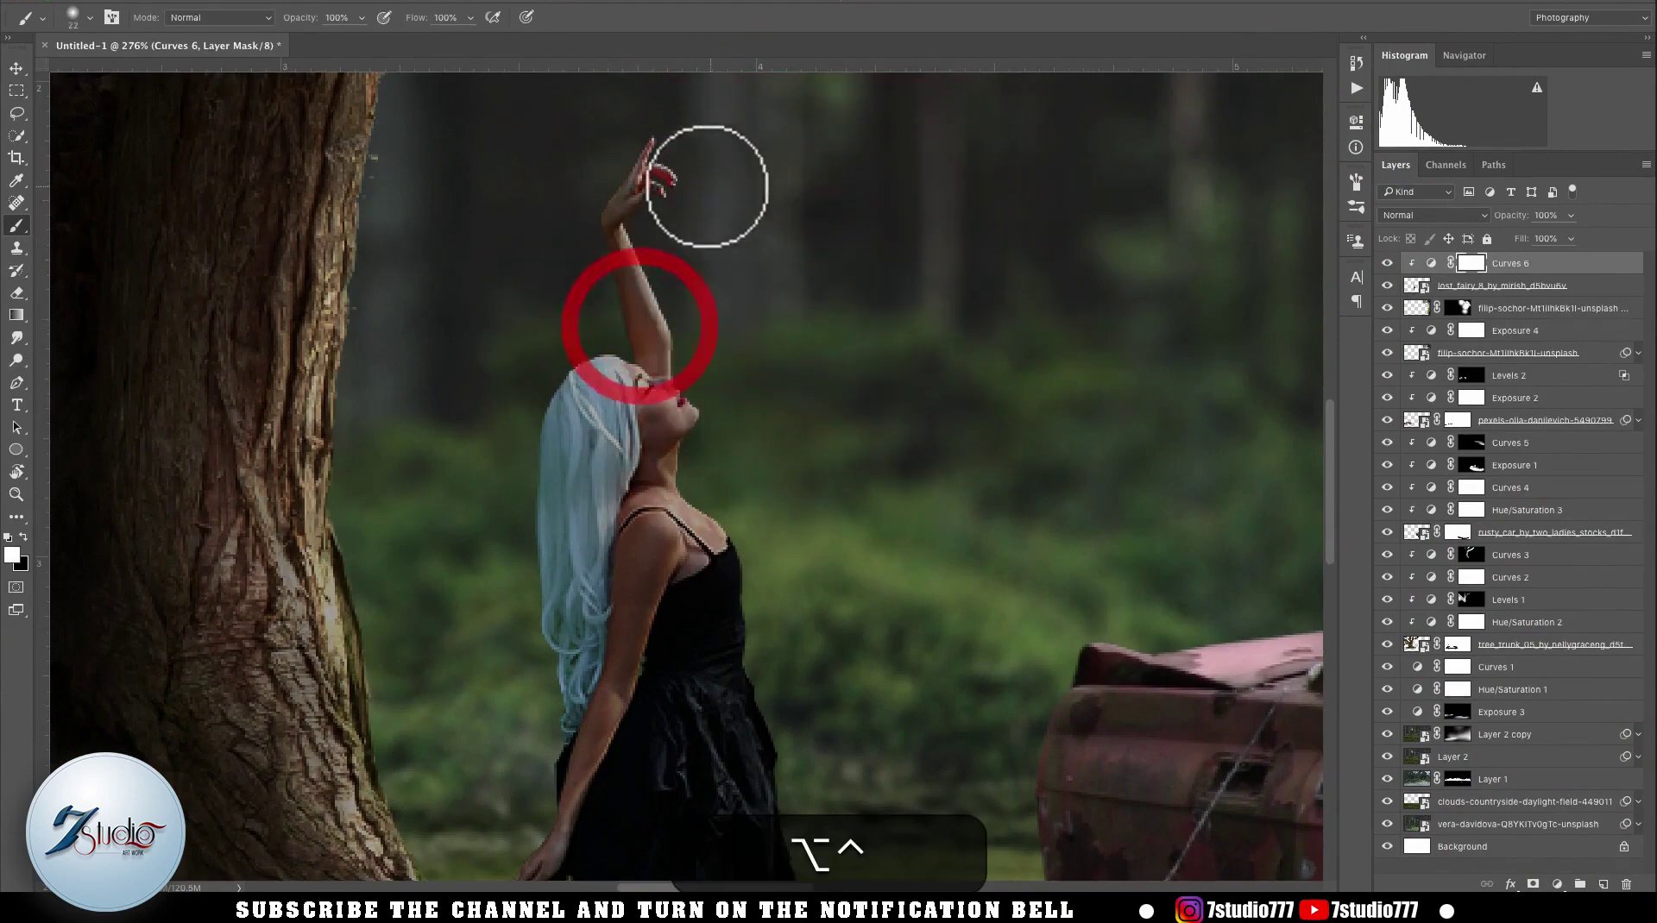
left_click(676, 187)
left_click_drag(672, 204, 658, 220)
- Paint black at 20% flow on the Curves 6 mask along the front of the woman's body and legs
left_click_drag(755, 682, 713, 373)
left_click_drag(751, 610, 737, 324)
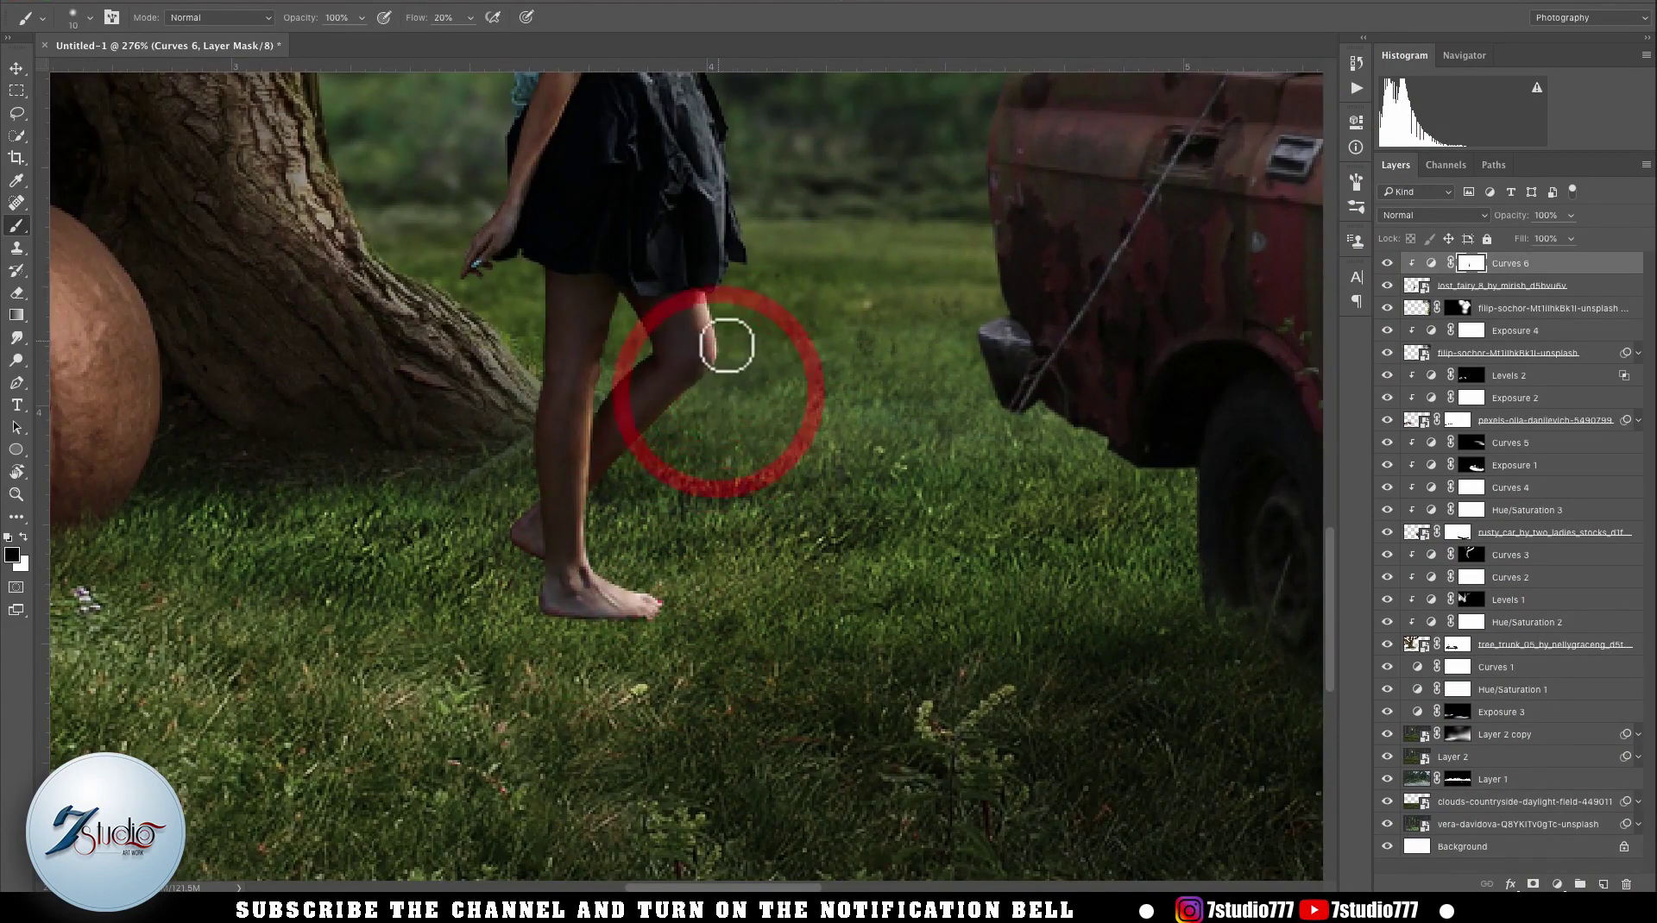
left_click_drag(759, 302, 721, 518)
left_click_drag(555, 233, 552, 492)
key("x")
key("bracketleft")
key("bracketleft")
key("bracketleft")
key("bracketleft")
key("z")
left_click_drag(714, 288, 603, 278)
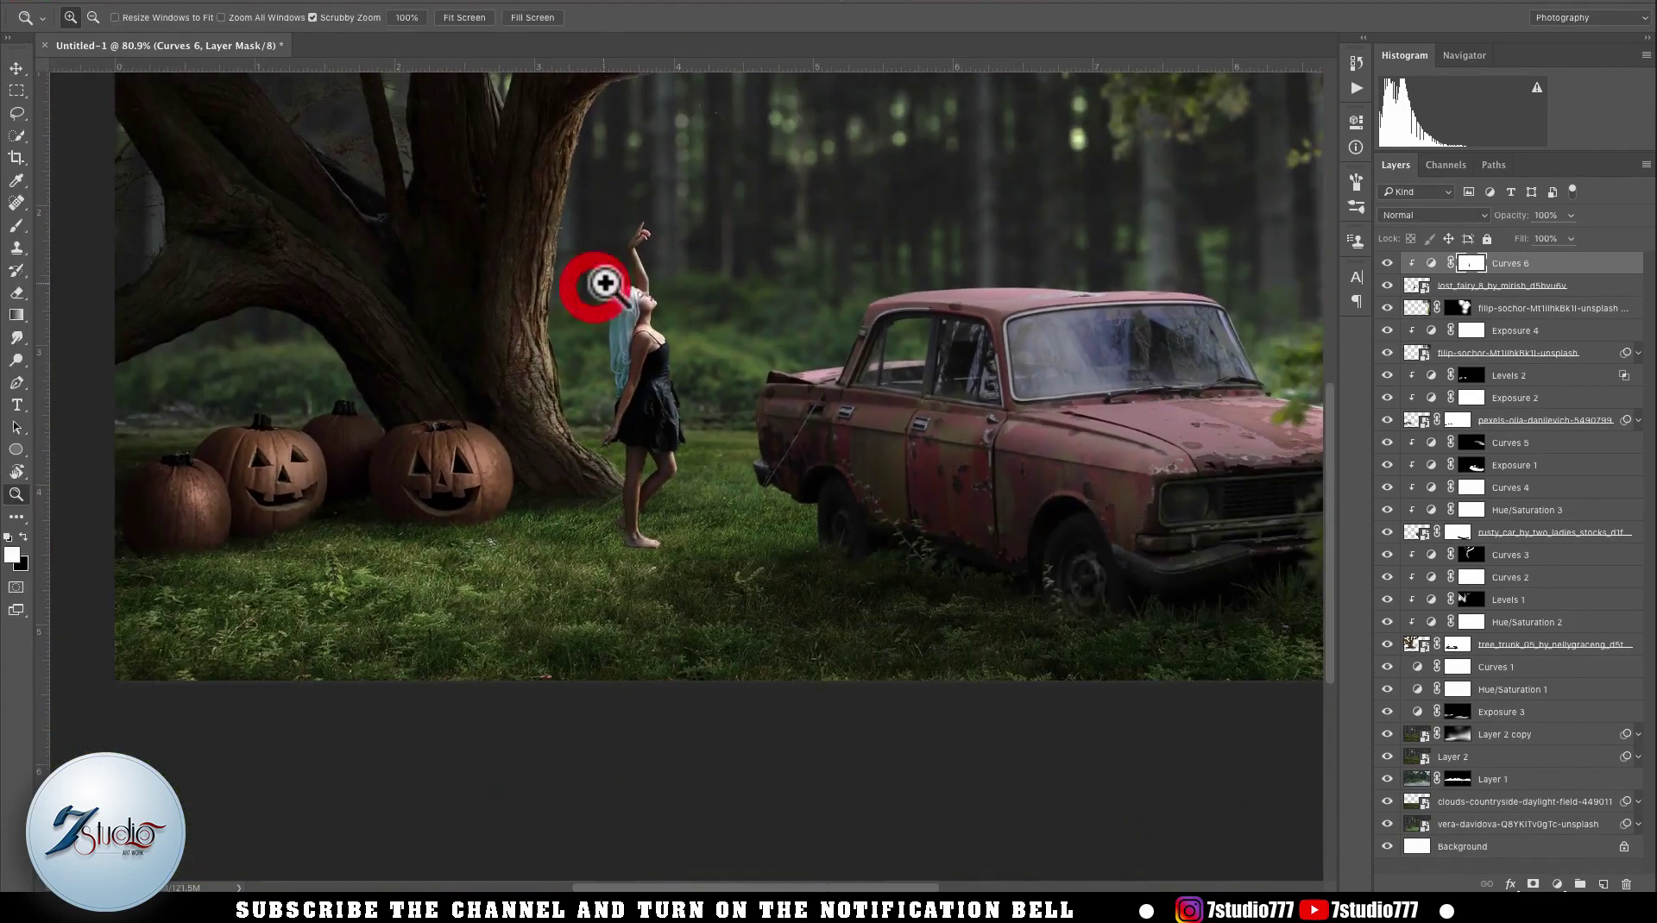
- Paint a ground shadow beneath the woman's feet on the Exposure 3 mask using a flattened brush at 20% flow
left_click(1458, 711)
mouse_move(636, 559)
left_mouse_down()
mouse_move(701, 522)
mouse_move(729, 528)
left_mouse_up()
key("b")
left_click(708, 509)
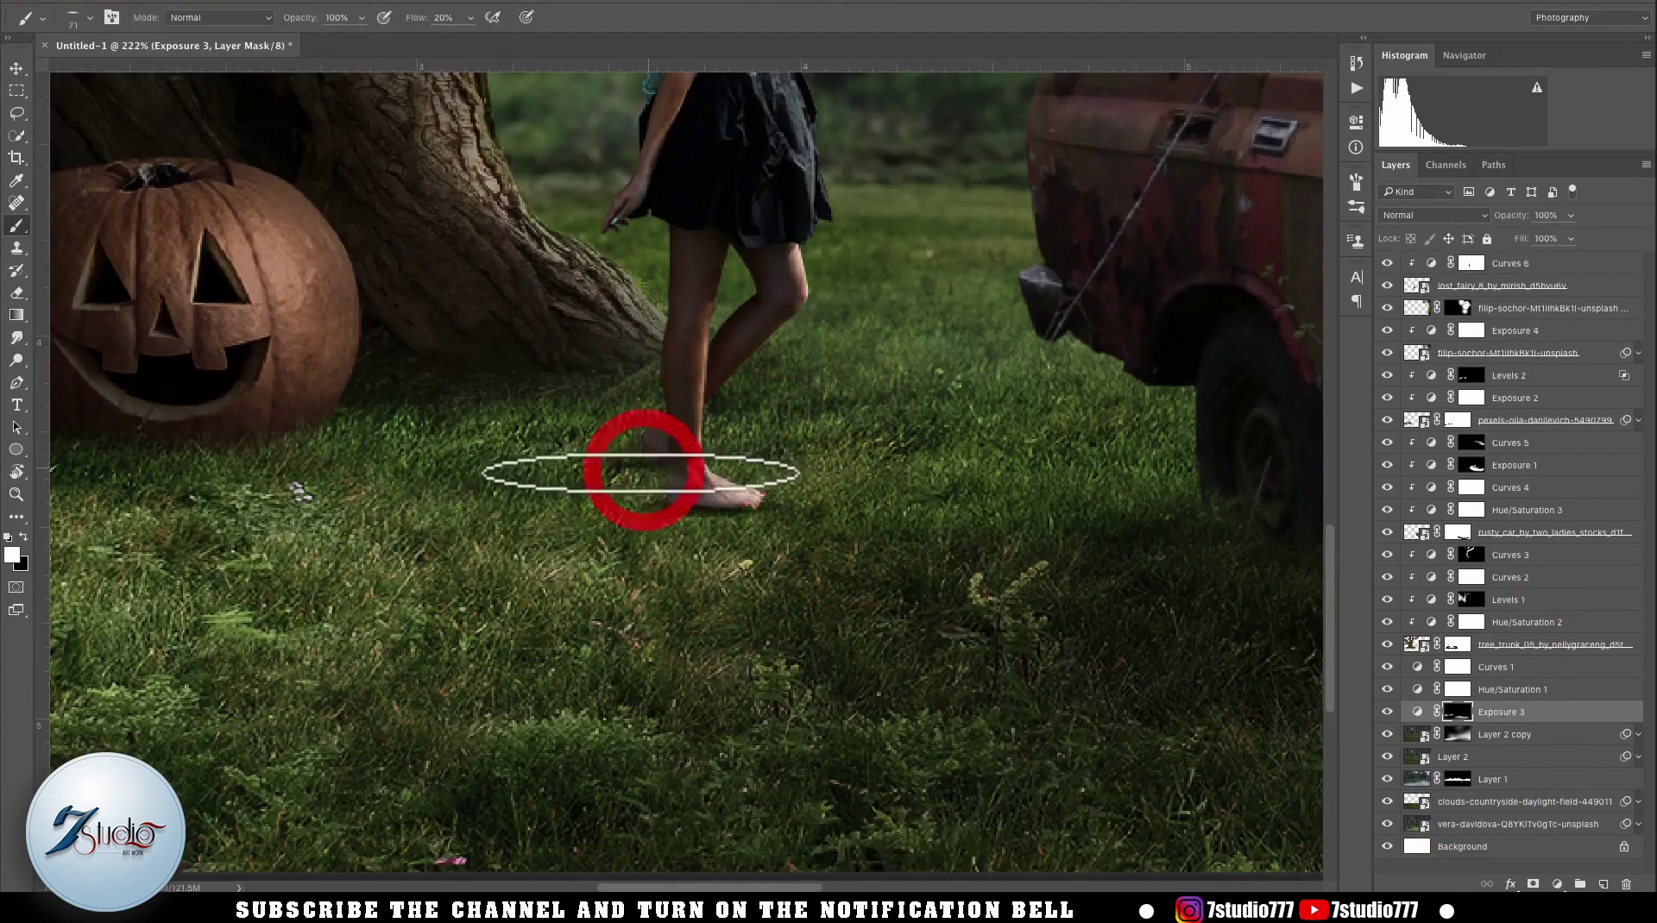
key("z")
mouse_move(717, 489)
left_mouse_down()
mouse_move(592, 520)
mouse_move(618, 543)
mouse_move(626, 517)
left_mouse_up()
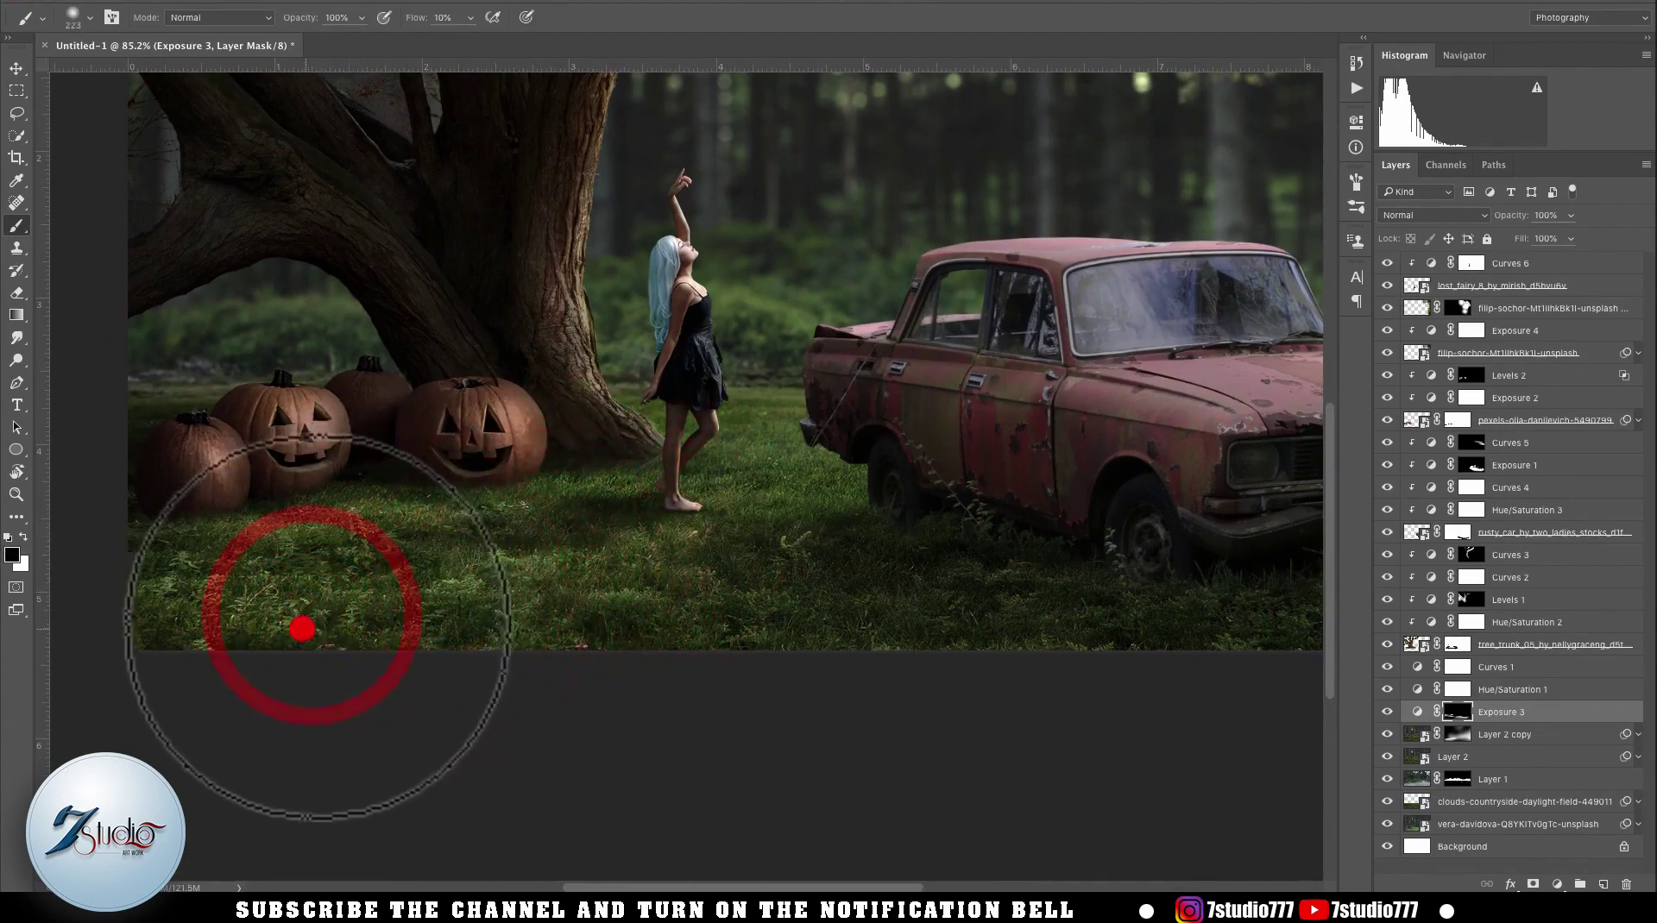
- Add a mask to the woman's layer and choose the 44 px grass brush to blend her feet into the grass
key("z")
left_click_drag(701, 517, 777, 515)
left_click(1459, 286)
key("b")
right_click(888, 414)
left_click(1000, 435)
key("Return")
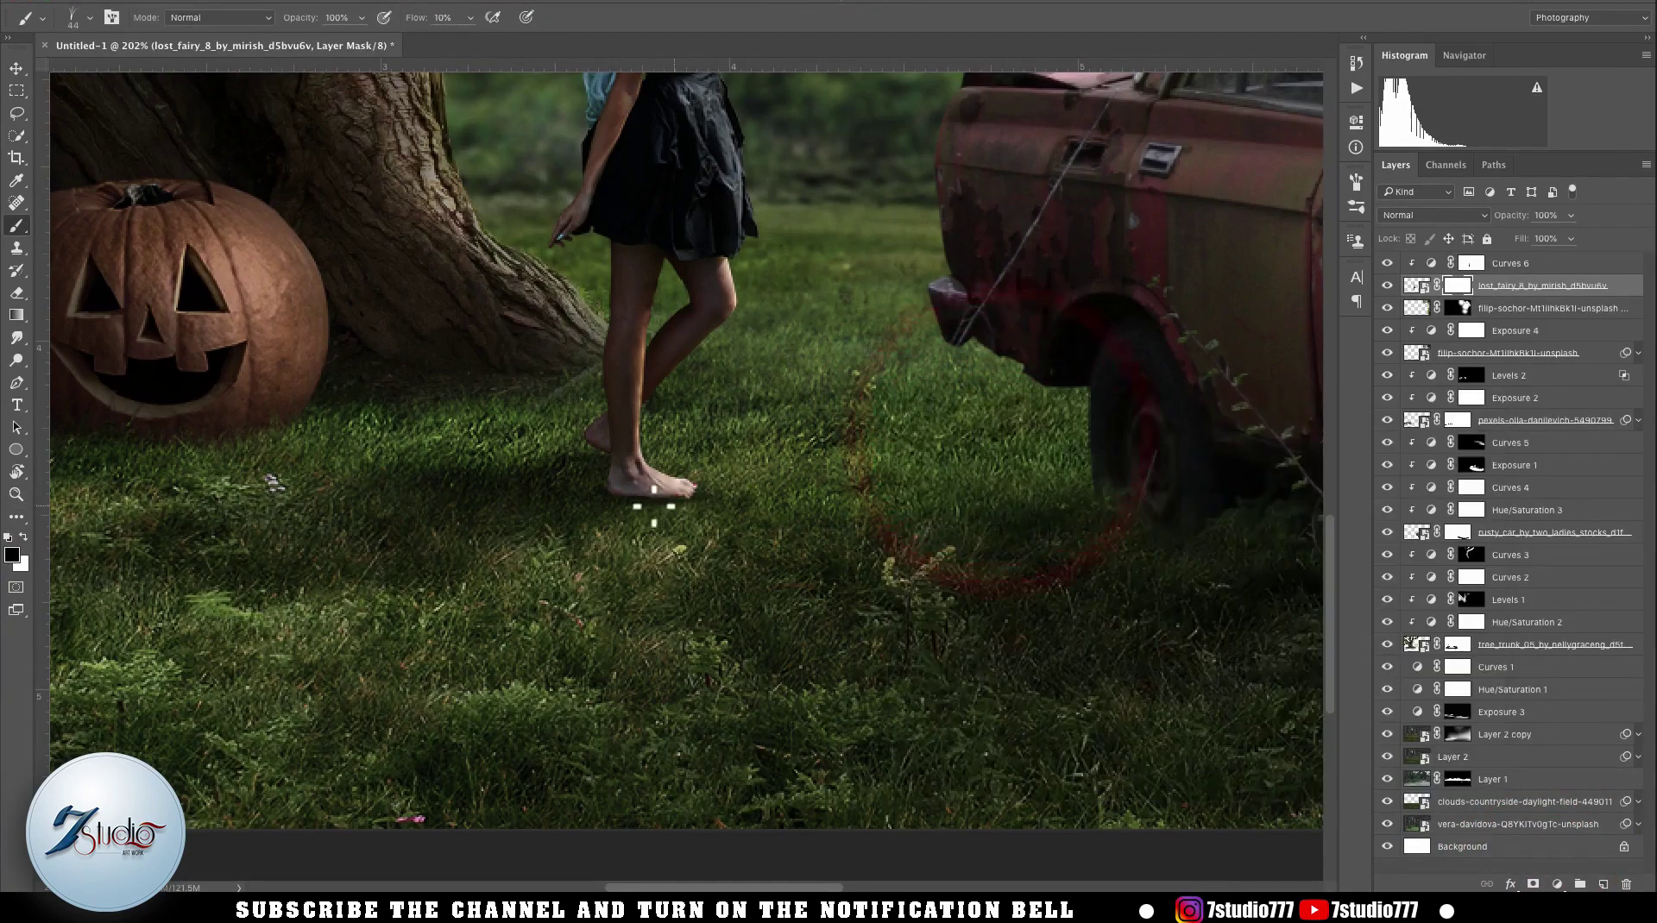
- Refine the ground shadow on the Exposure 3 mask around the woman's feet and the nearby grass with a small brush
key("z")
left_click_drag(829, 451, 841, 450)
mouse_move(730, 516)
left_mouse_down()
mouse_move(691, 640)
mouse_move(686, 602)
left_mouse_up()
left_click(1460, 713)
key("b")
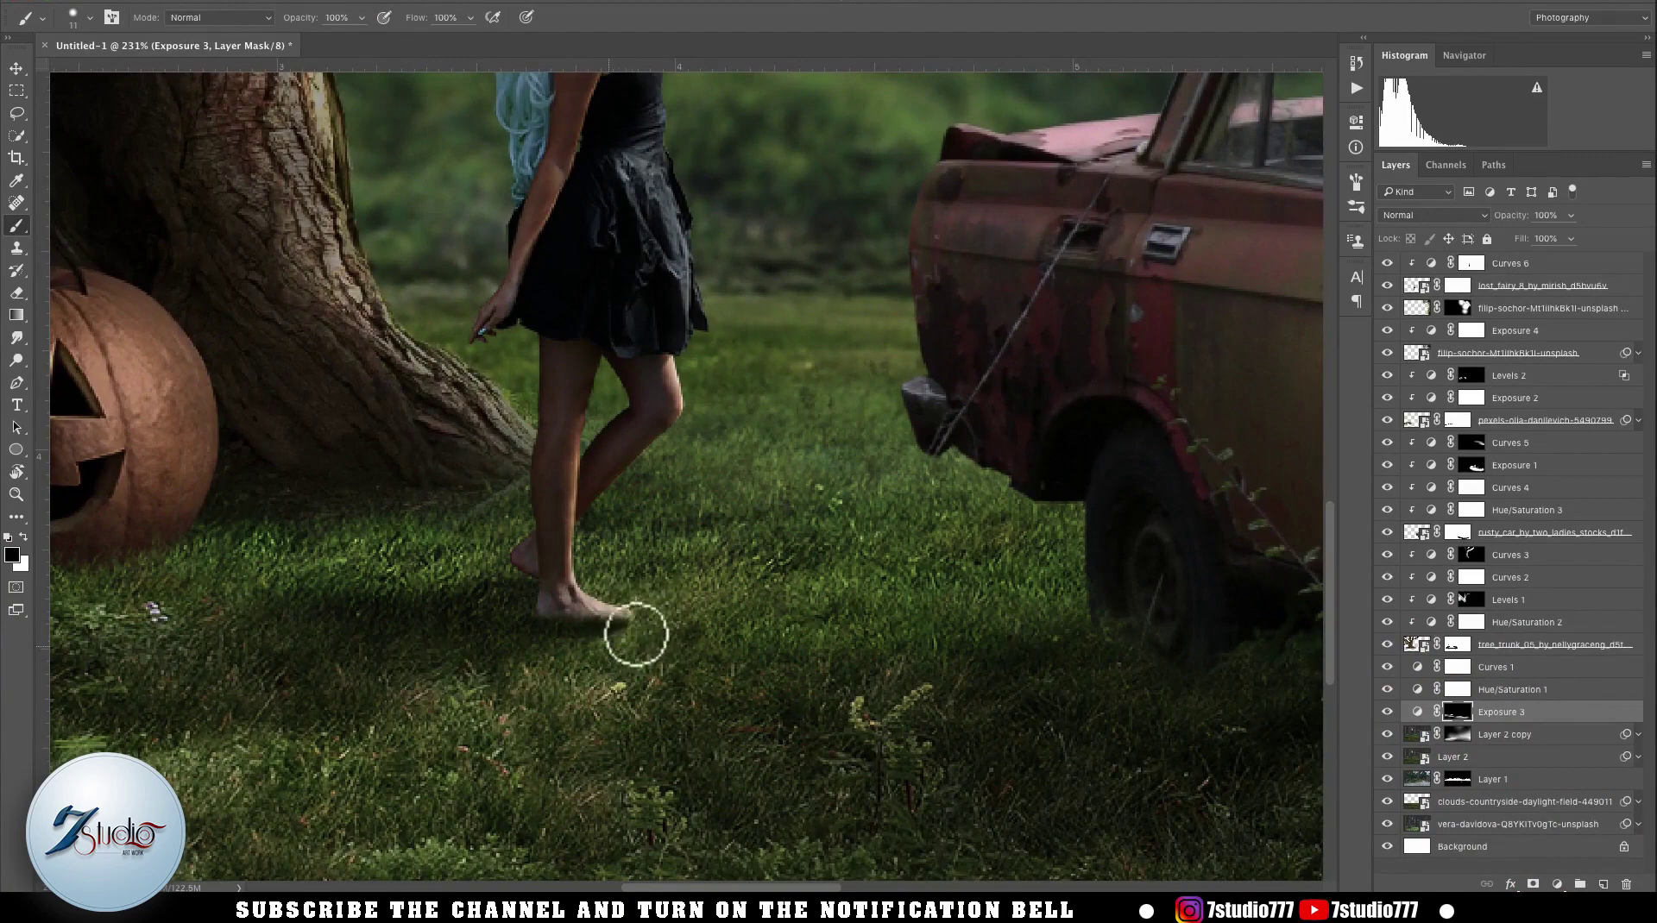
left_click_drag(230, 607, 673, 410)
left_click_drag(725, 648, 806, 639)
left_click(184, 591)
left_click(463, 555)
left_click(555, 537)
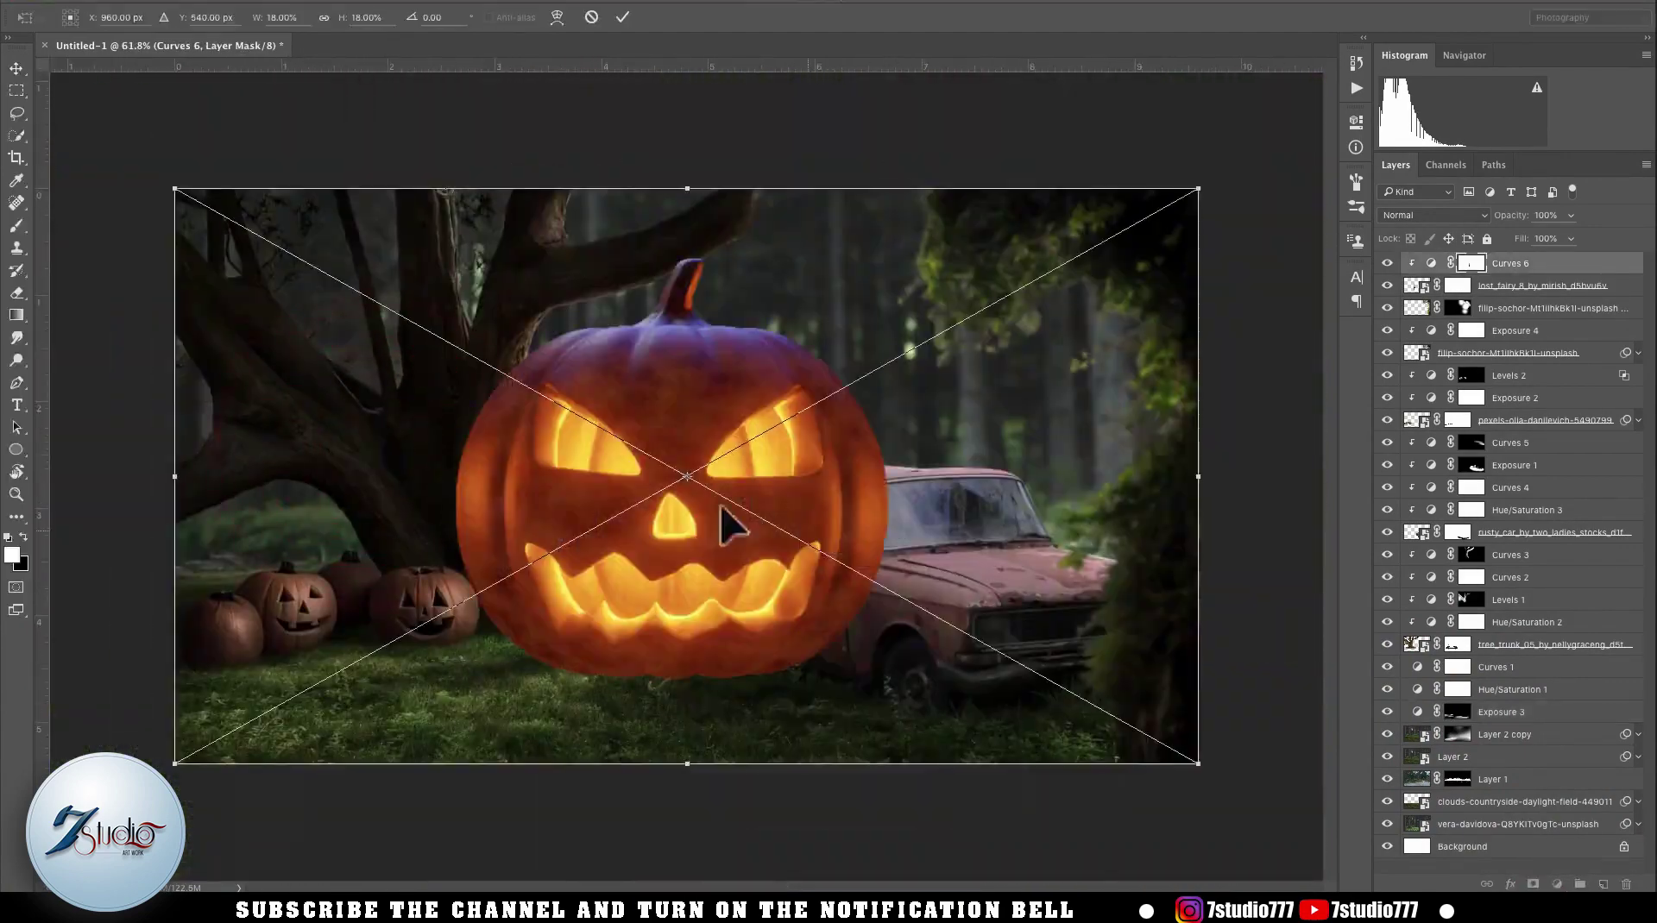
- Scale the placed glowing pumpkin to 3.38% and set it on the grass in front of the car, between its wheels
left_click_drag(1199, 189, 850, 389)
left_click_drag(699, 492, 846, 683)
left_click_drag(997, 578, 937, 620)
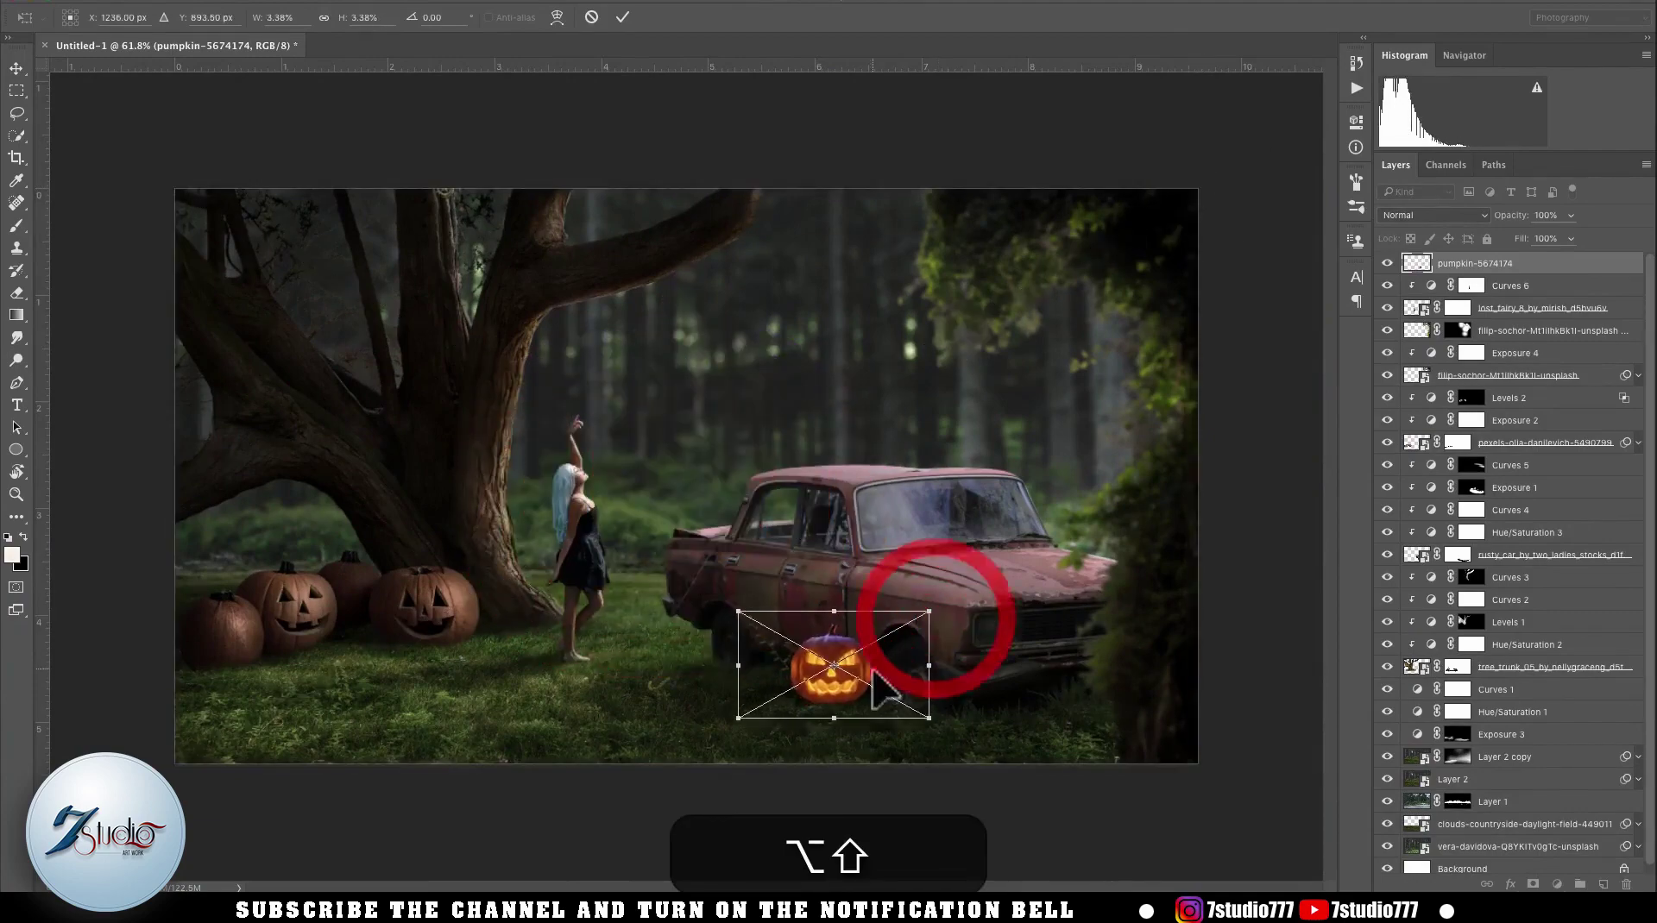
double_click(881, 674)
- Add a mask to the glowing pumpkin and paint black along its base with the grass brush to blend it into the grass
key("z")
left_click_drag(845, 706, 898, 587)
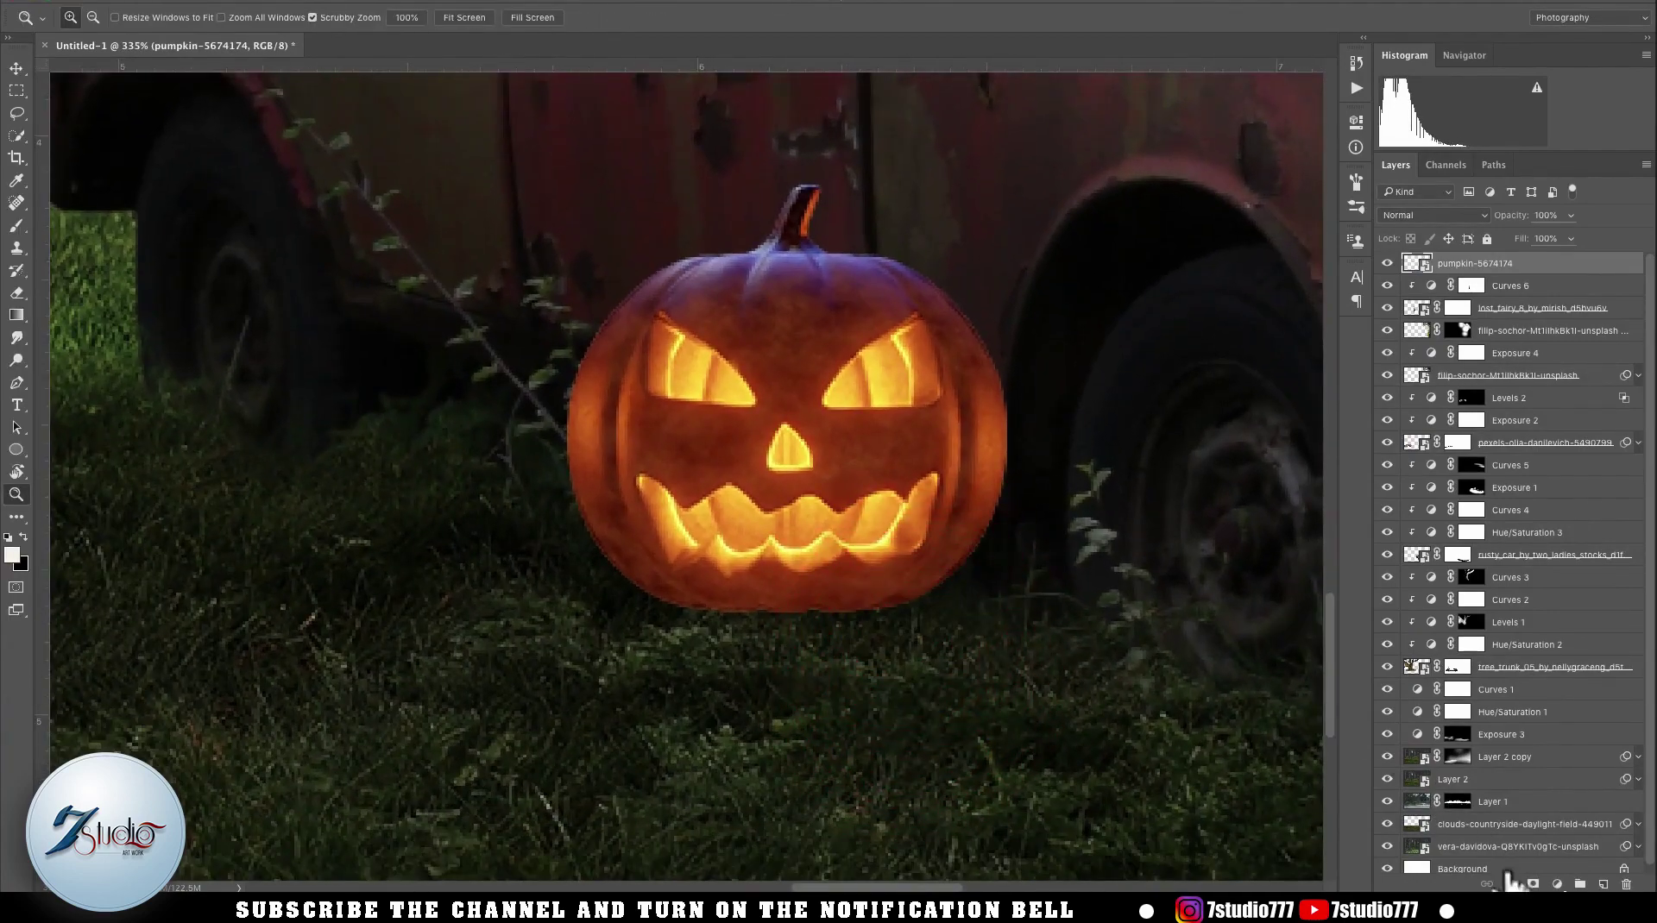
left_click(1534, 886)
key("b")
right_click(948, 461)
left_click(1050, 583)
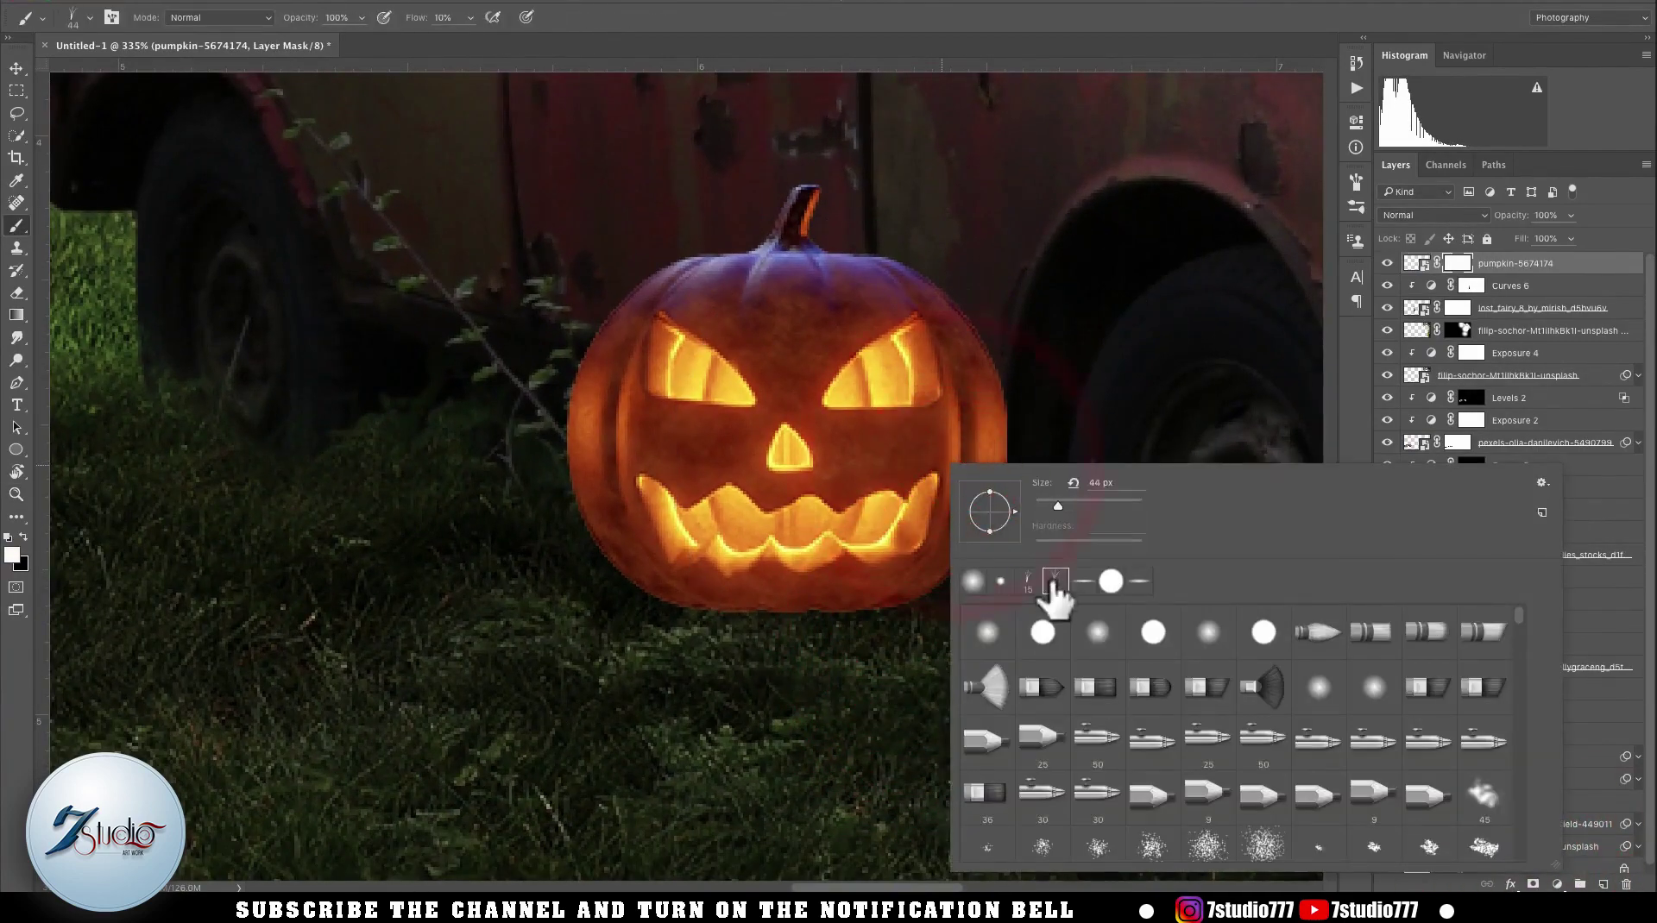
left_click(945, 19)
key("x")
left_click(968, 593)
left_click(821, 622)
left_click(718, 614)
left_click(658, 607)
left_click(914, 625)
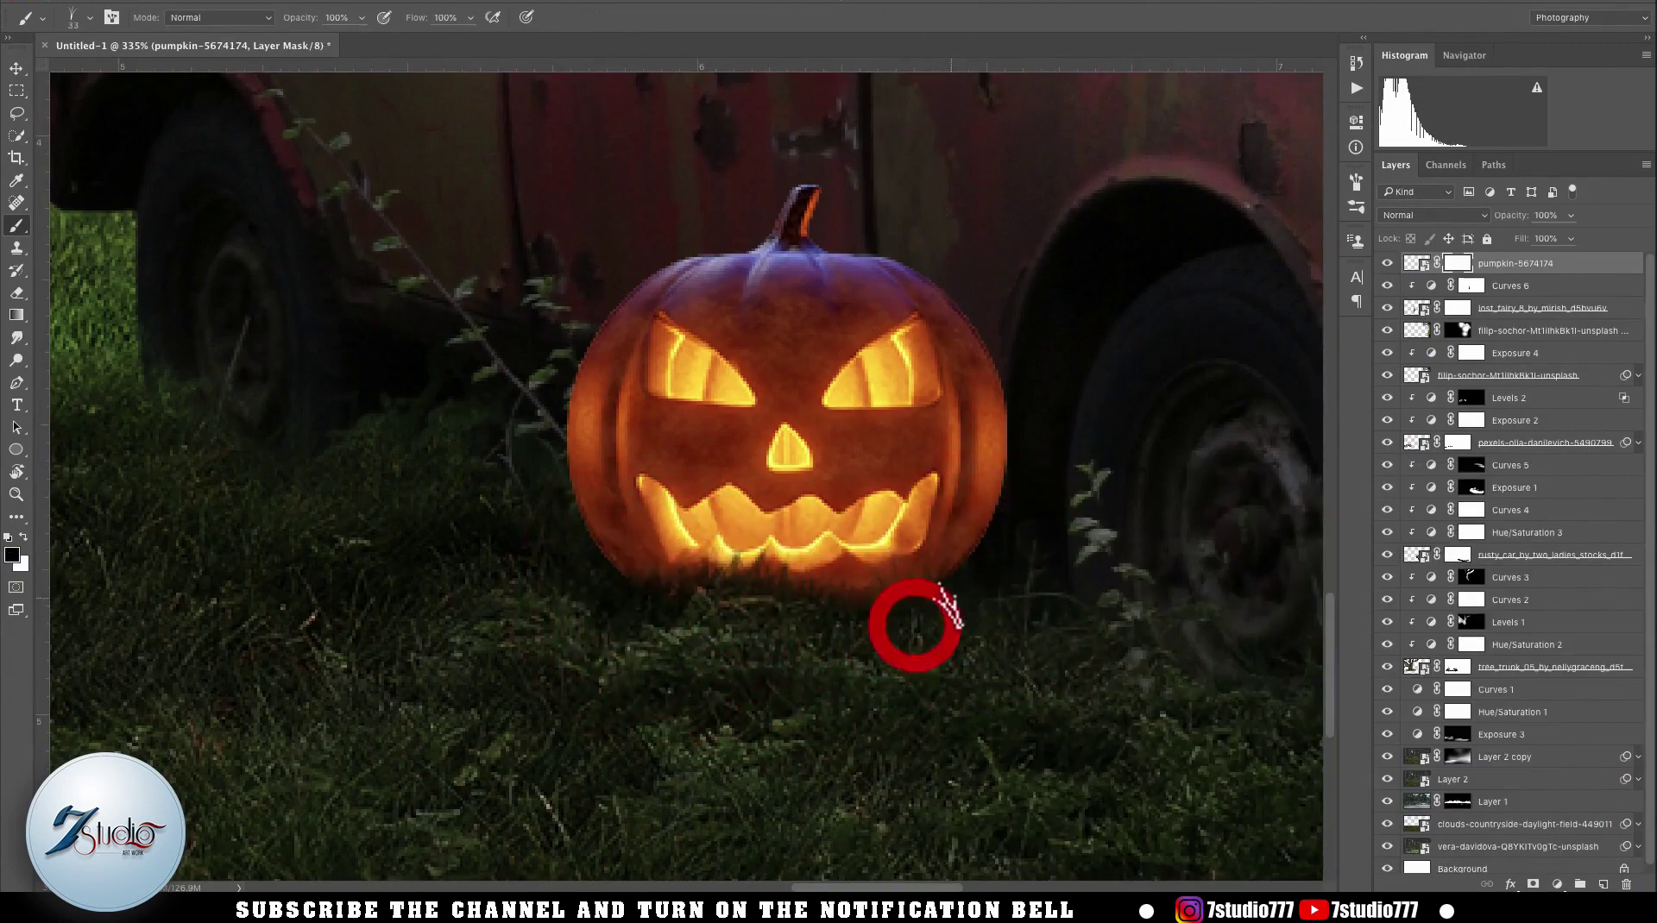
- Clip an Exposure adjustment to the glowing pumpkin layer and darken it with lower exposure and a shifted gamma correction
key("v")
left_click(1557, 884)
left_click(1545, 639)
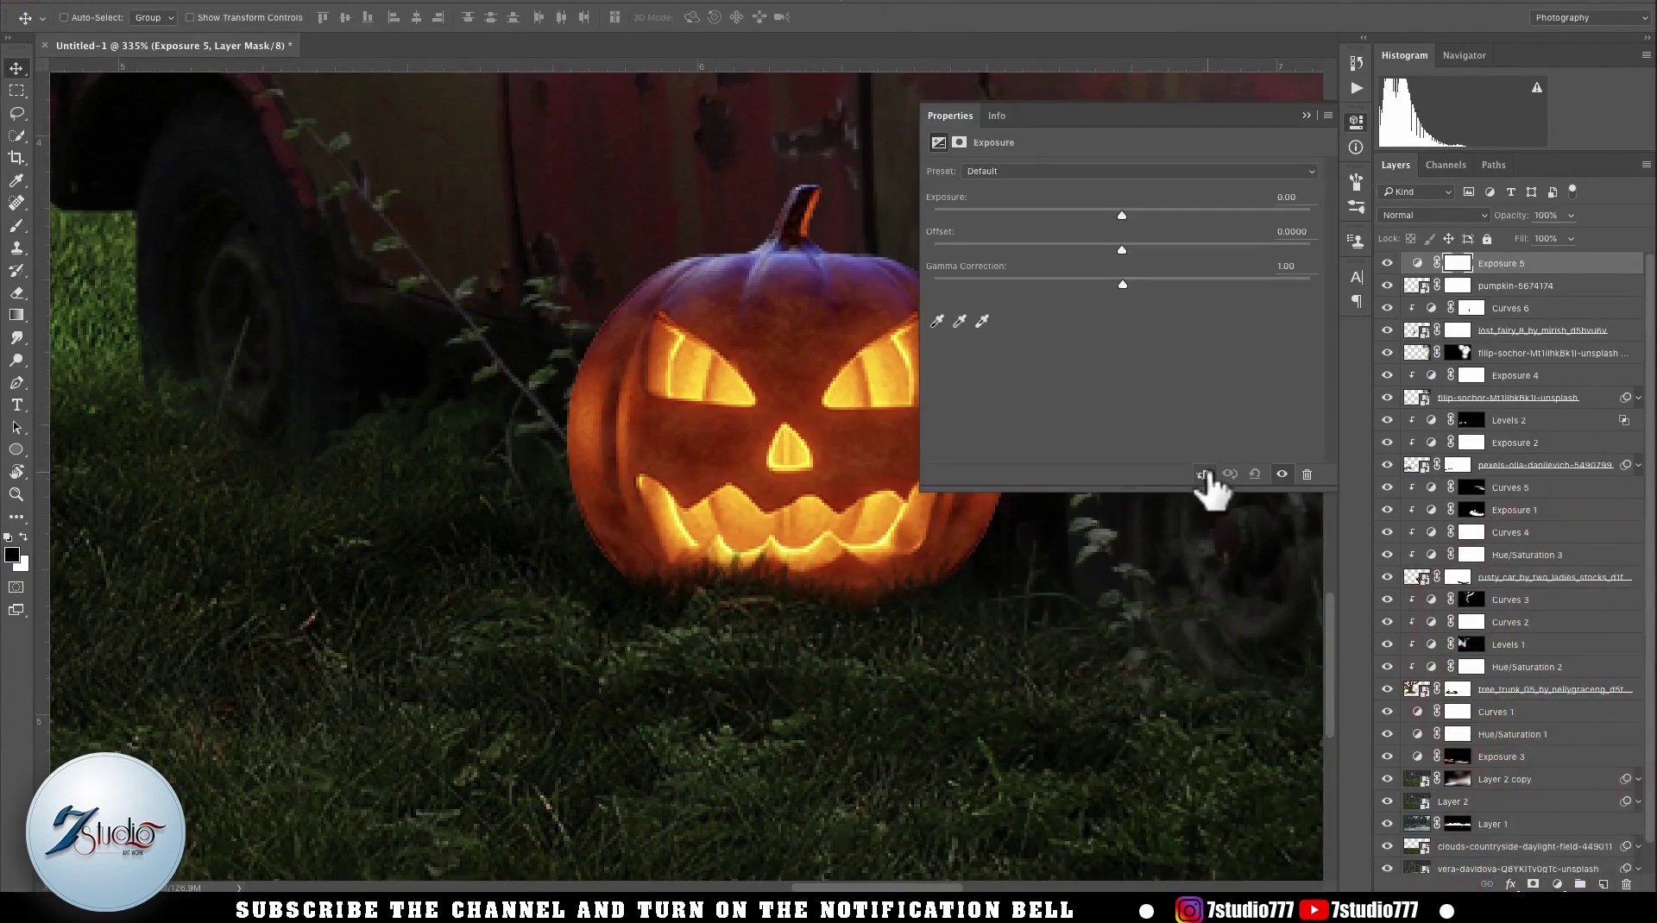
left_click_drag(1121, 209, 1043, 212)
left_click_drag(1123, 284, 1167, 284)
left_click(1307, 116)
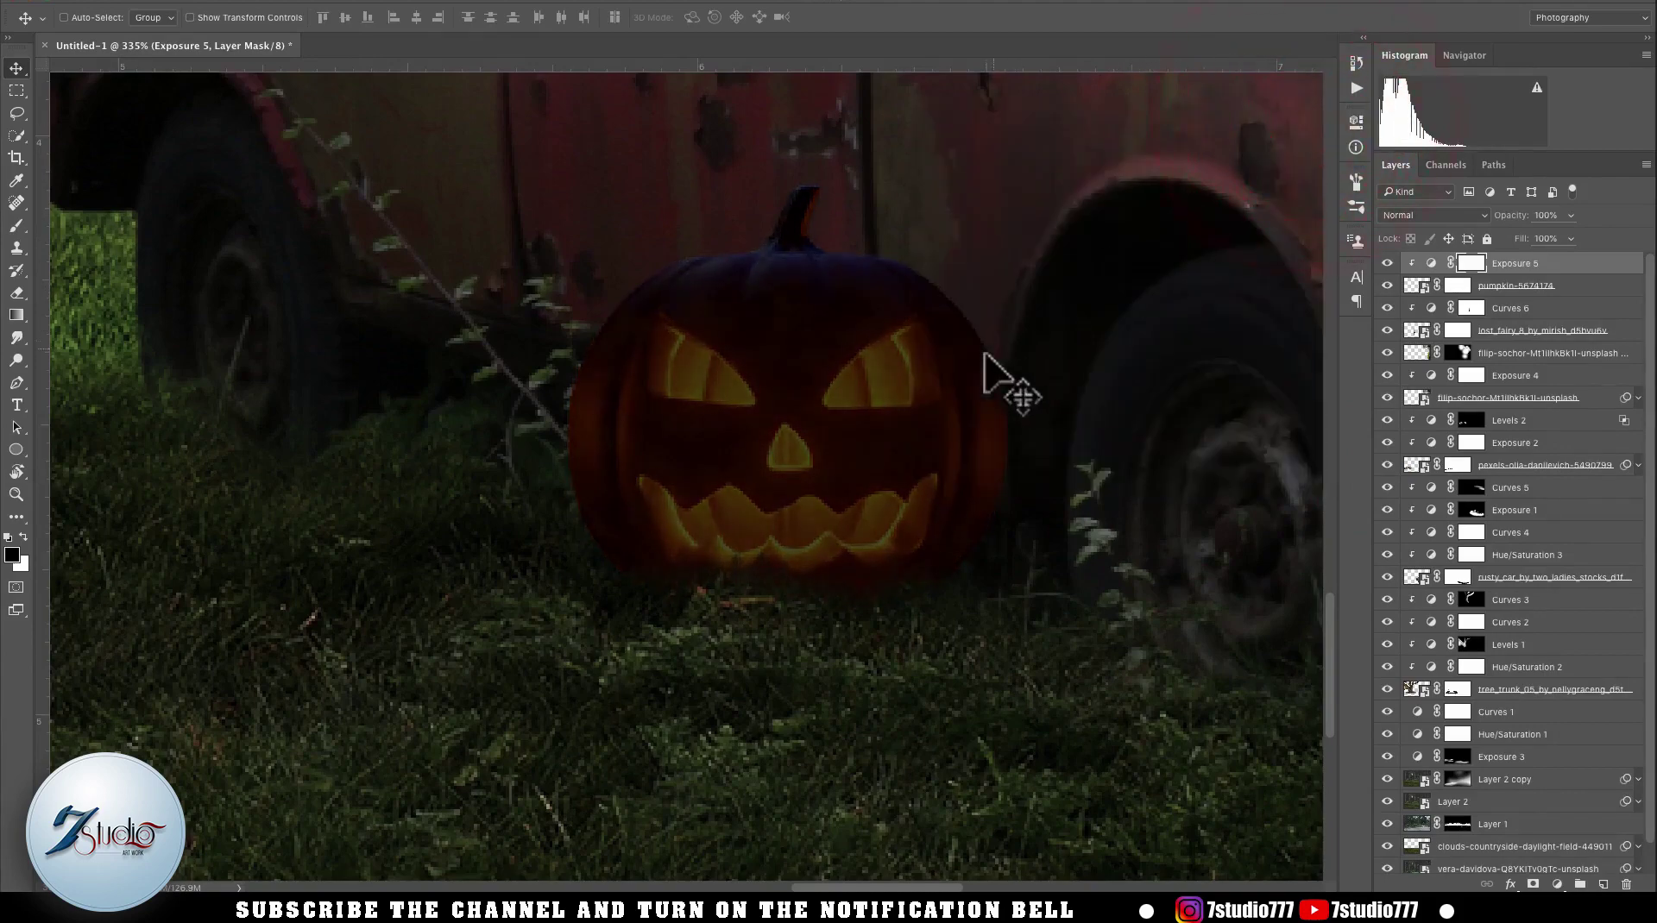
- Choose a soft round brush and paint black on the Exposure 5 mask over both pumpkin eyes to restore their glow
key("b")
right_click(942, 393)
left_click(1002, 509)
left_click(1035, 10)
left_click_drag(884, 388, 868, 391)
left_click(856, 389)
left_click(896, 363)
left_click(906, 371)
left_click_drag(725, 395, 745, 397)
left_click(701, 369)
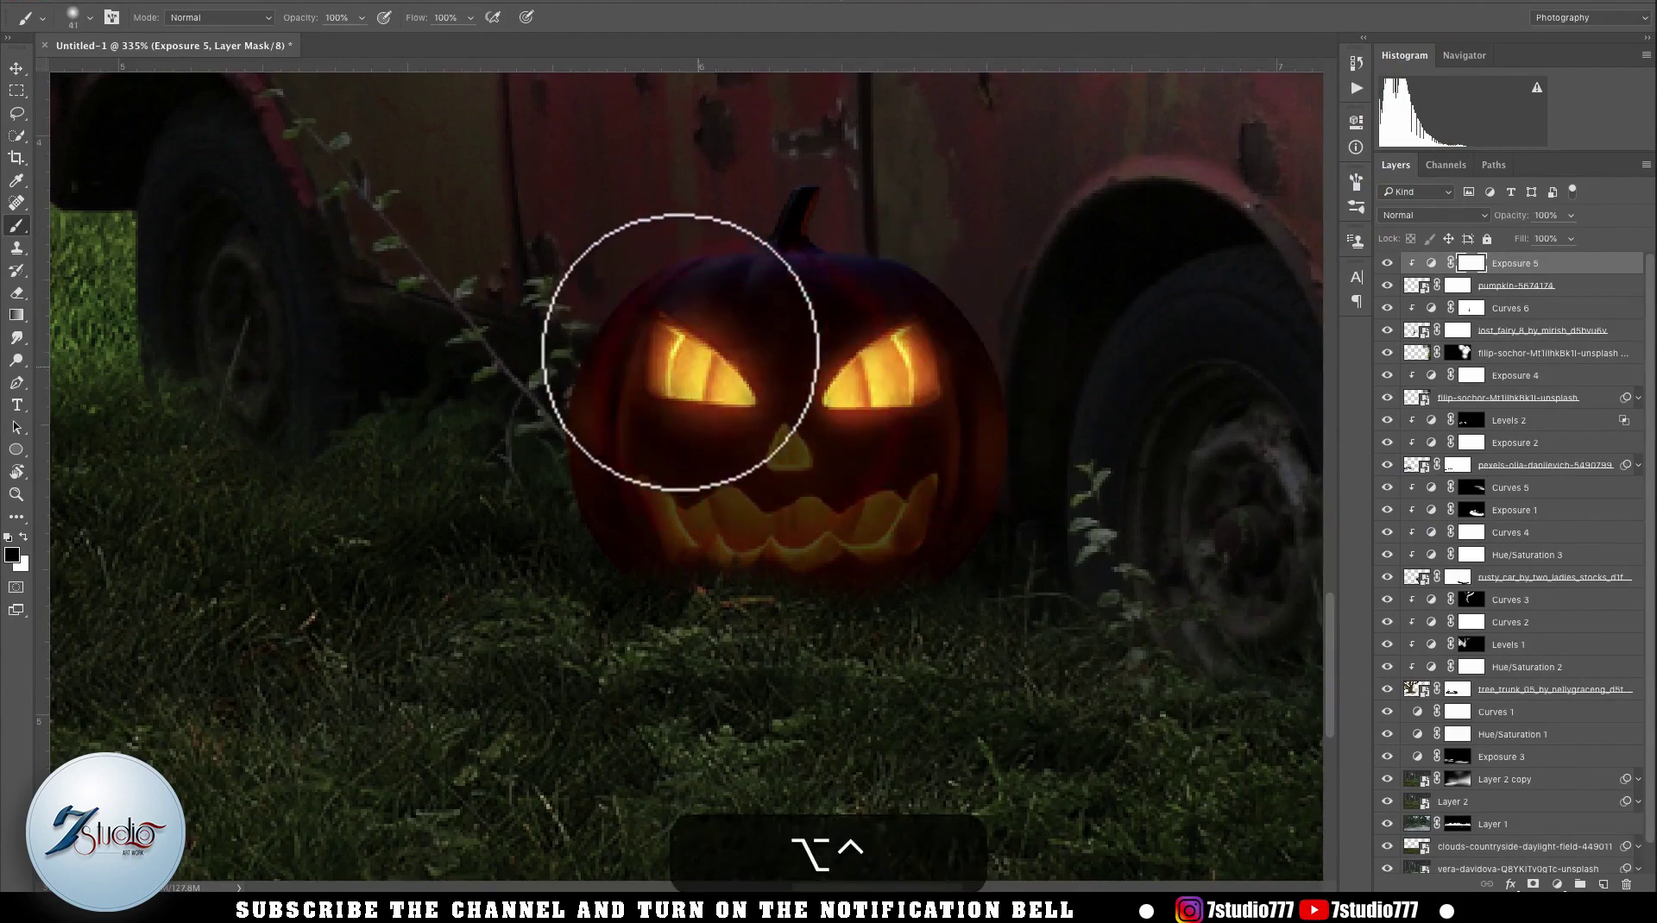
- Paint black on the Exposure 5 mask over the pumpkin's nose and mouth, and lightly over the face at 10% flow
left_click(780, 454)
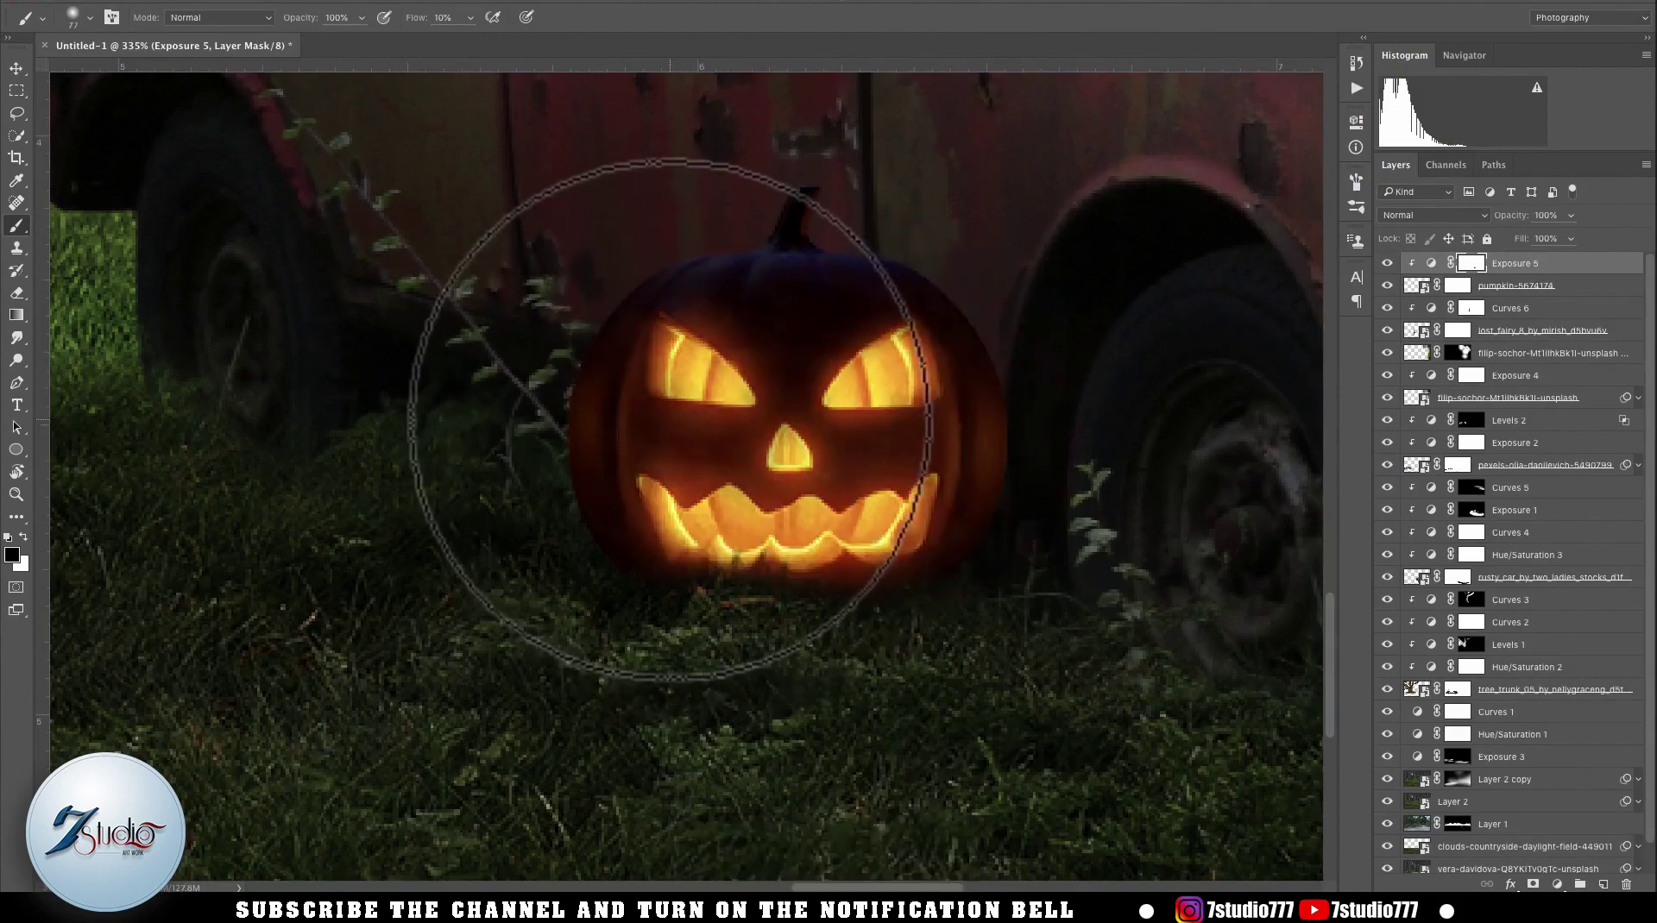
left_click(688, 454)
left_click_drag(687, 453, 712, 531)
- Add a new layer above Curves 6 and sample orange from the pumpkin's glowing mouth as the foreground colour
key("z")
left_click_drag(851, 450, 804, 454)
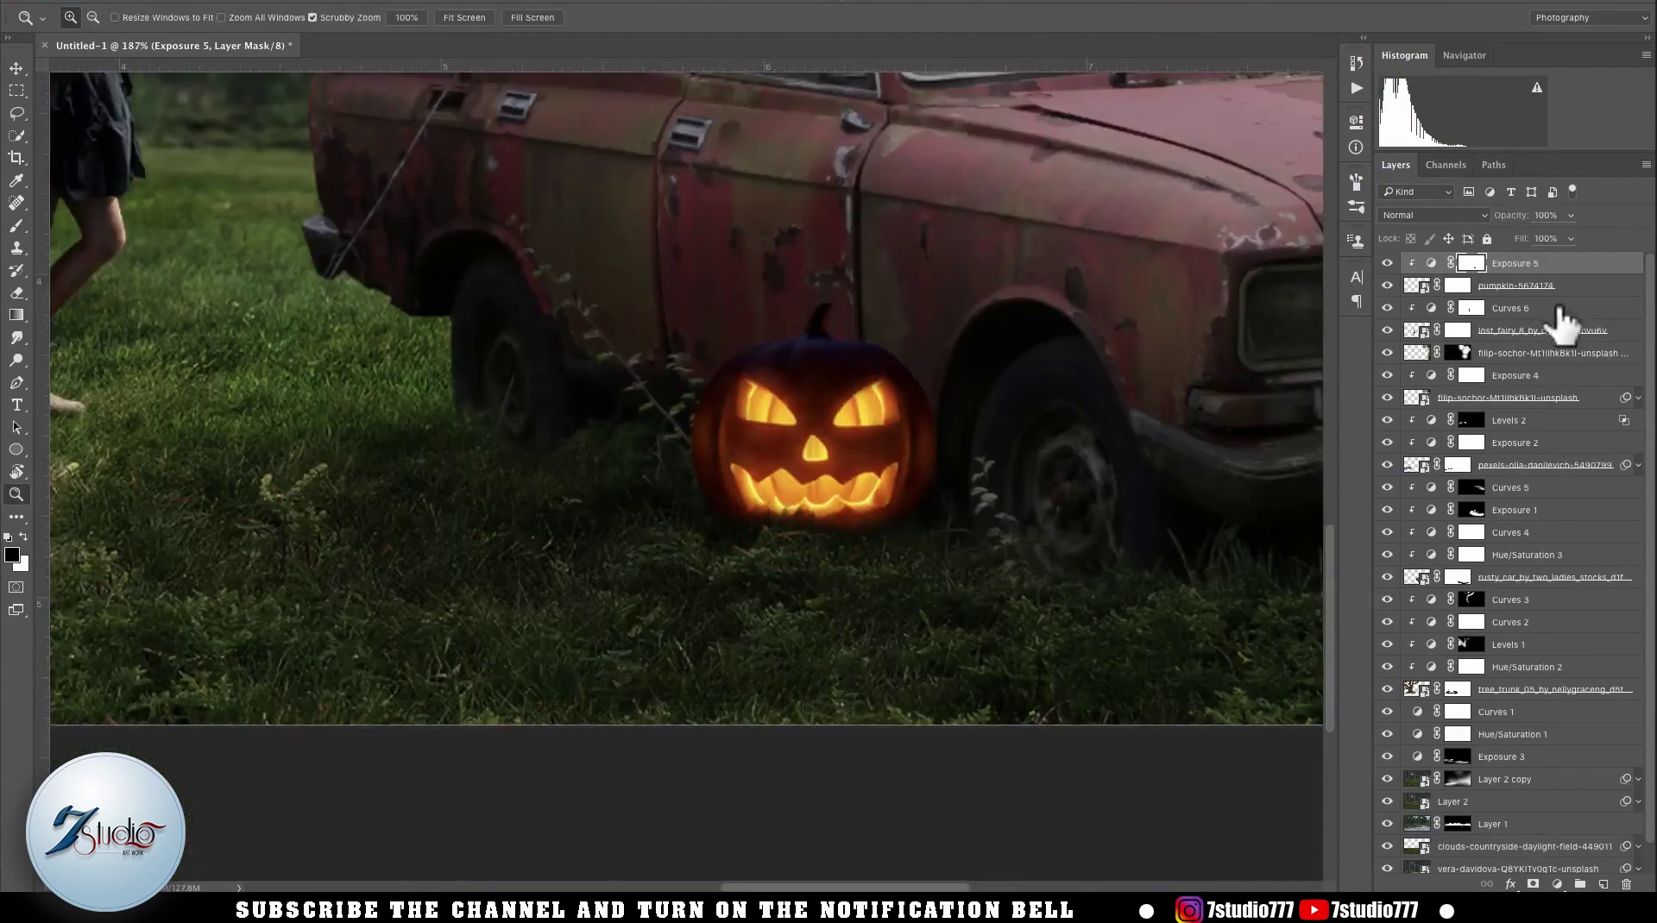
left_click(1570, 309)
left_click(1605, 885)
key("x")
left_click(863, 499)
- Paint broad orange strokes with a soft brush on the grass in front of the glowing pumpkin
key("b")
right_click(887, 489)
left_click(1047, 603)
left_click(979, 24)
left_click_drag(842, 589, 894, 586)
left_click_drag(801, 559, 878, 565)
mouse_move(896, 584)
left_mouse_down()
mouse_move(812, 599)
mouse_move(714, 580)
mouse_move(710, 560)
left_mouse_up()
left_click(806, 588)
- Blend the orange light into the grass by splitting Layer 3's Blend If underlying-layer shadows to 0 / 62
key("v")
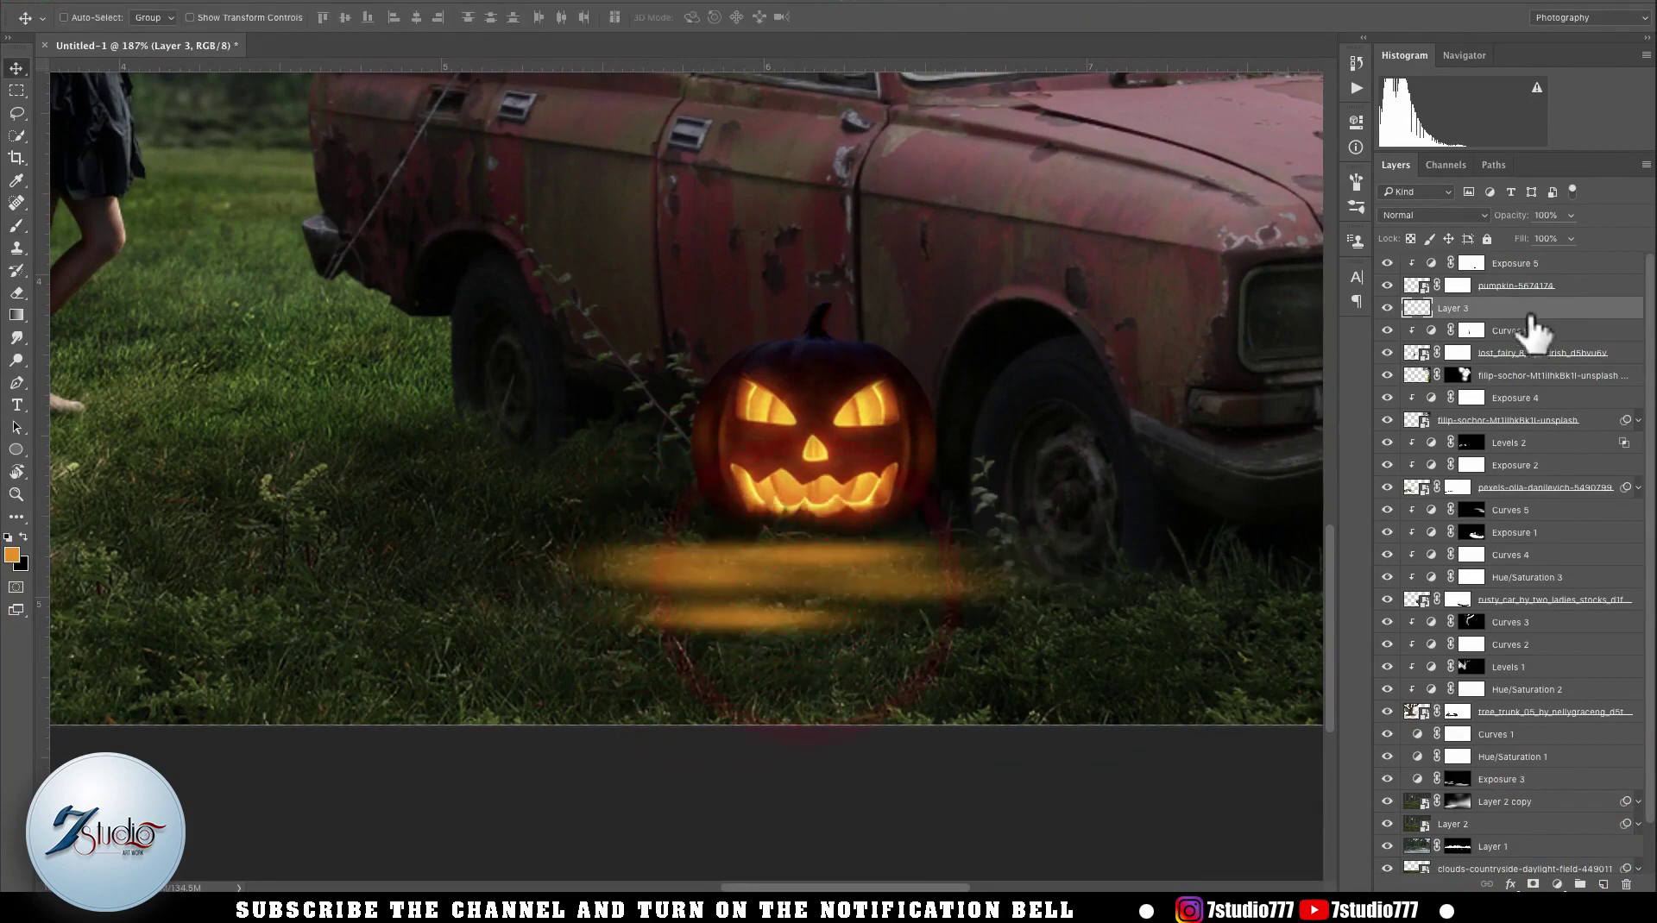
double_click(1524, 313)
left_click_drag(1131, 388, 1197, 385)
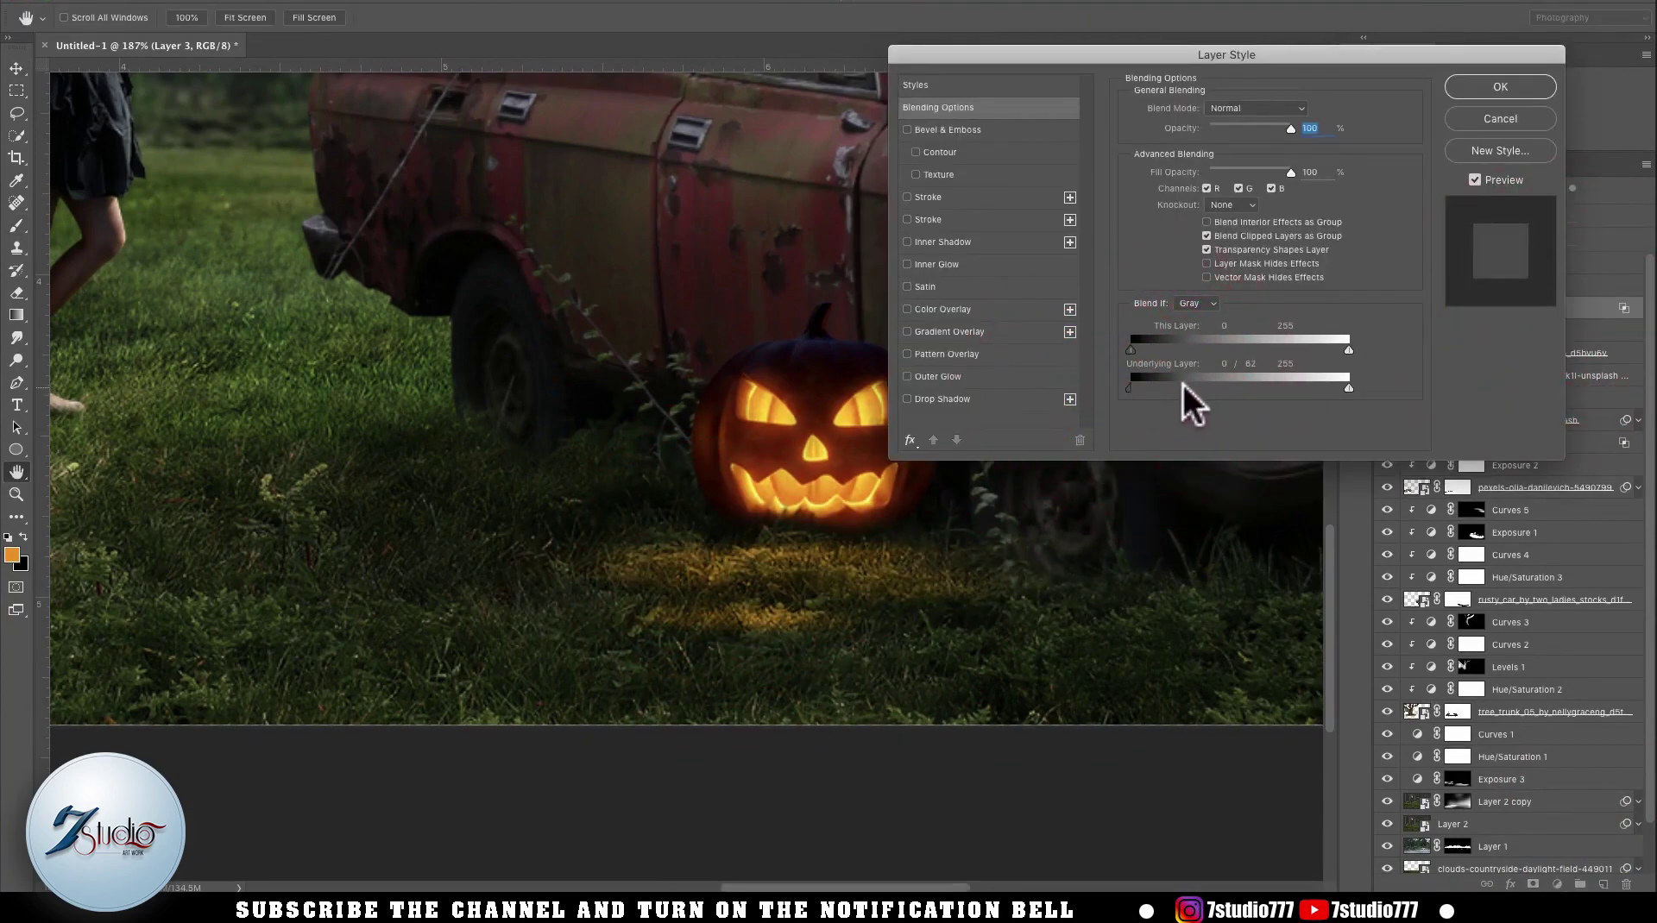
left_click(1488, 89)
- Soften the outer parts of the orange grass glow with a soft eraser at 10% flow and duplicate Layer 3
key("e")
right_click(1072, 569)
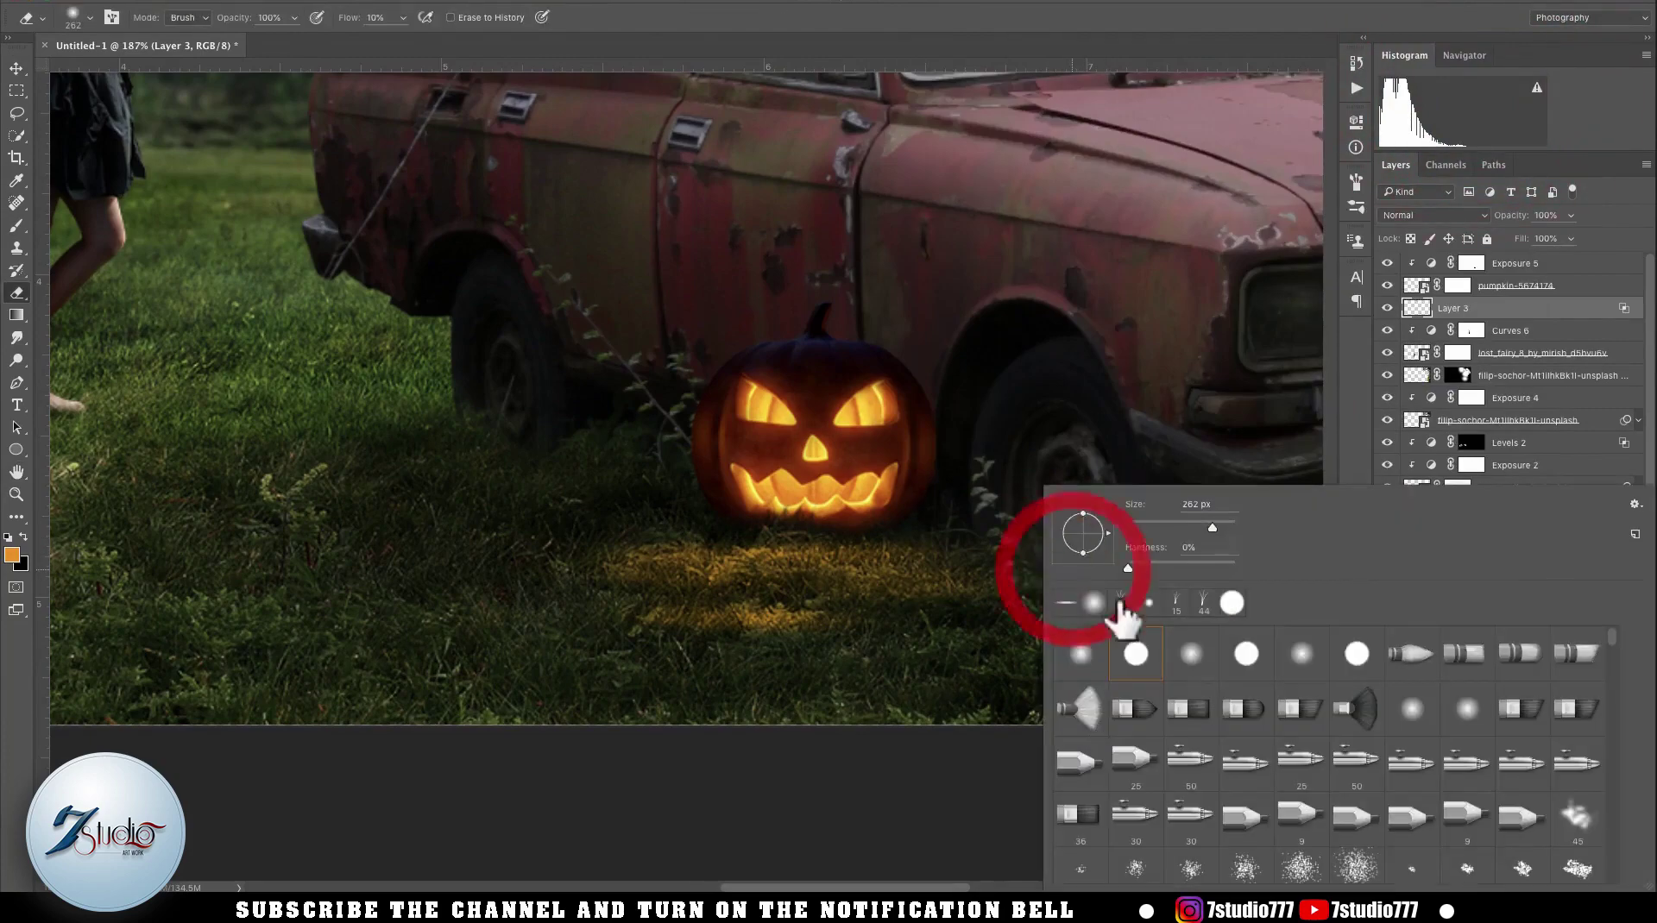
left_click(1043, 21)
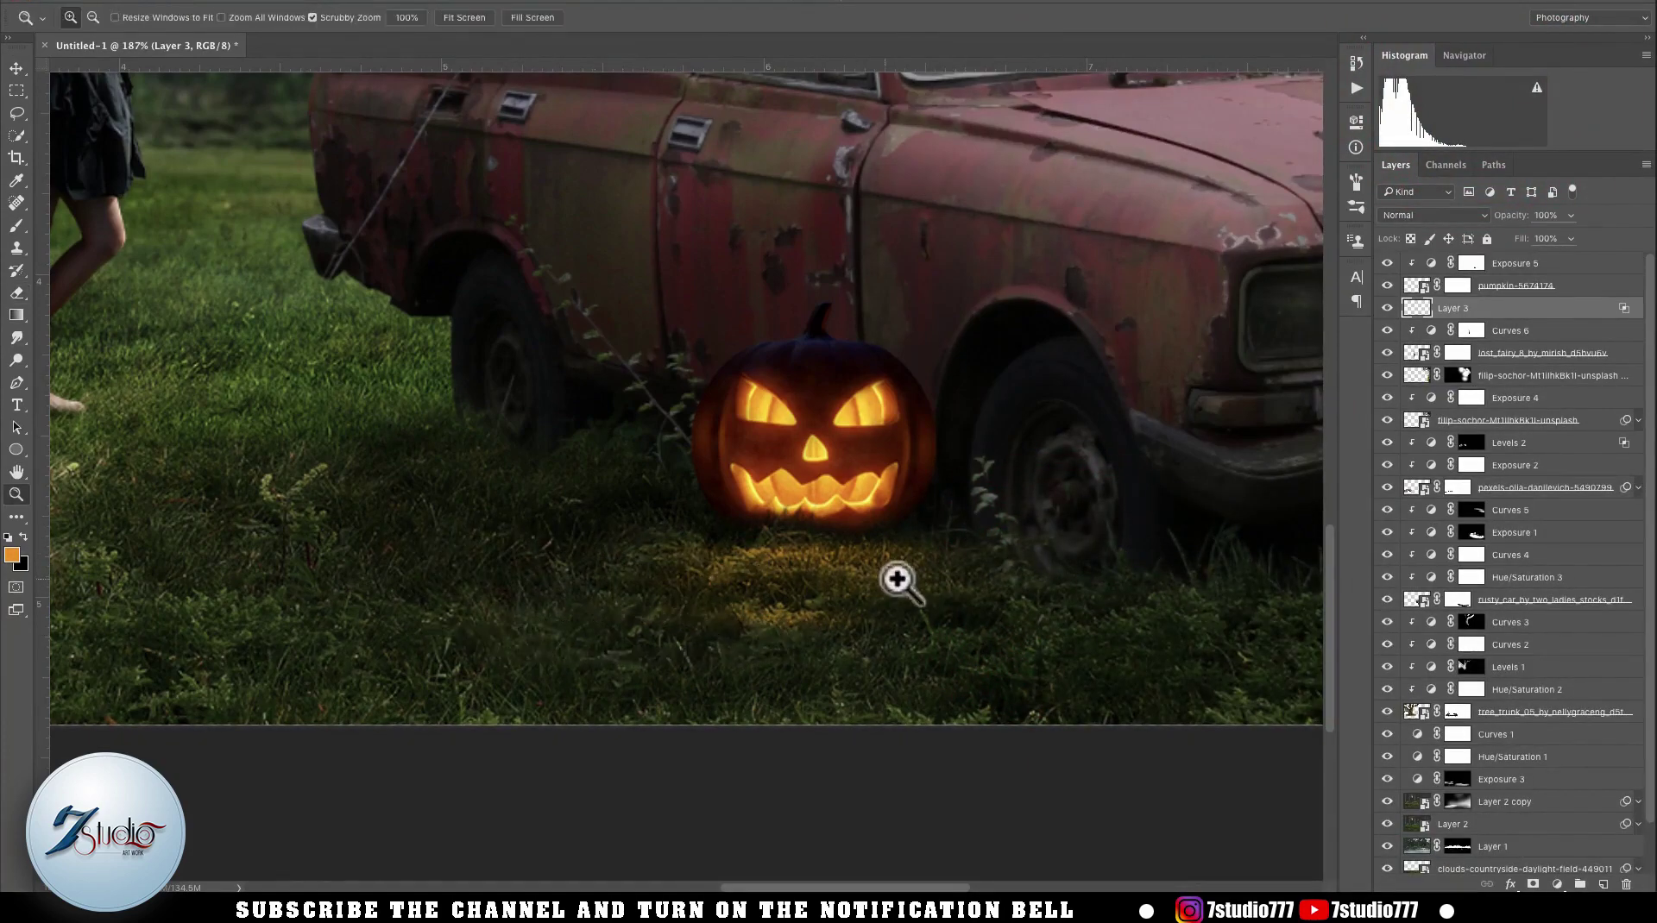
left_click_drag(876, 580, 749, 580)
key("v")
key("super+j")
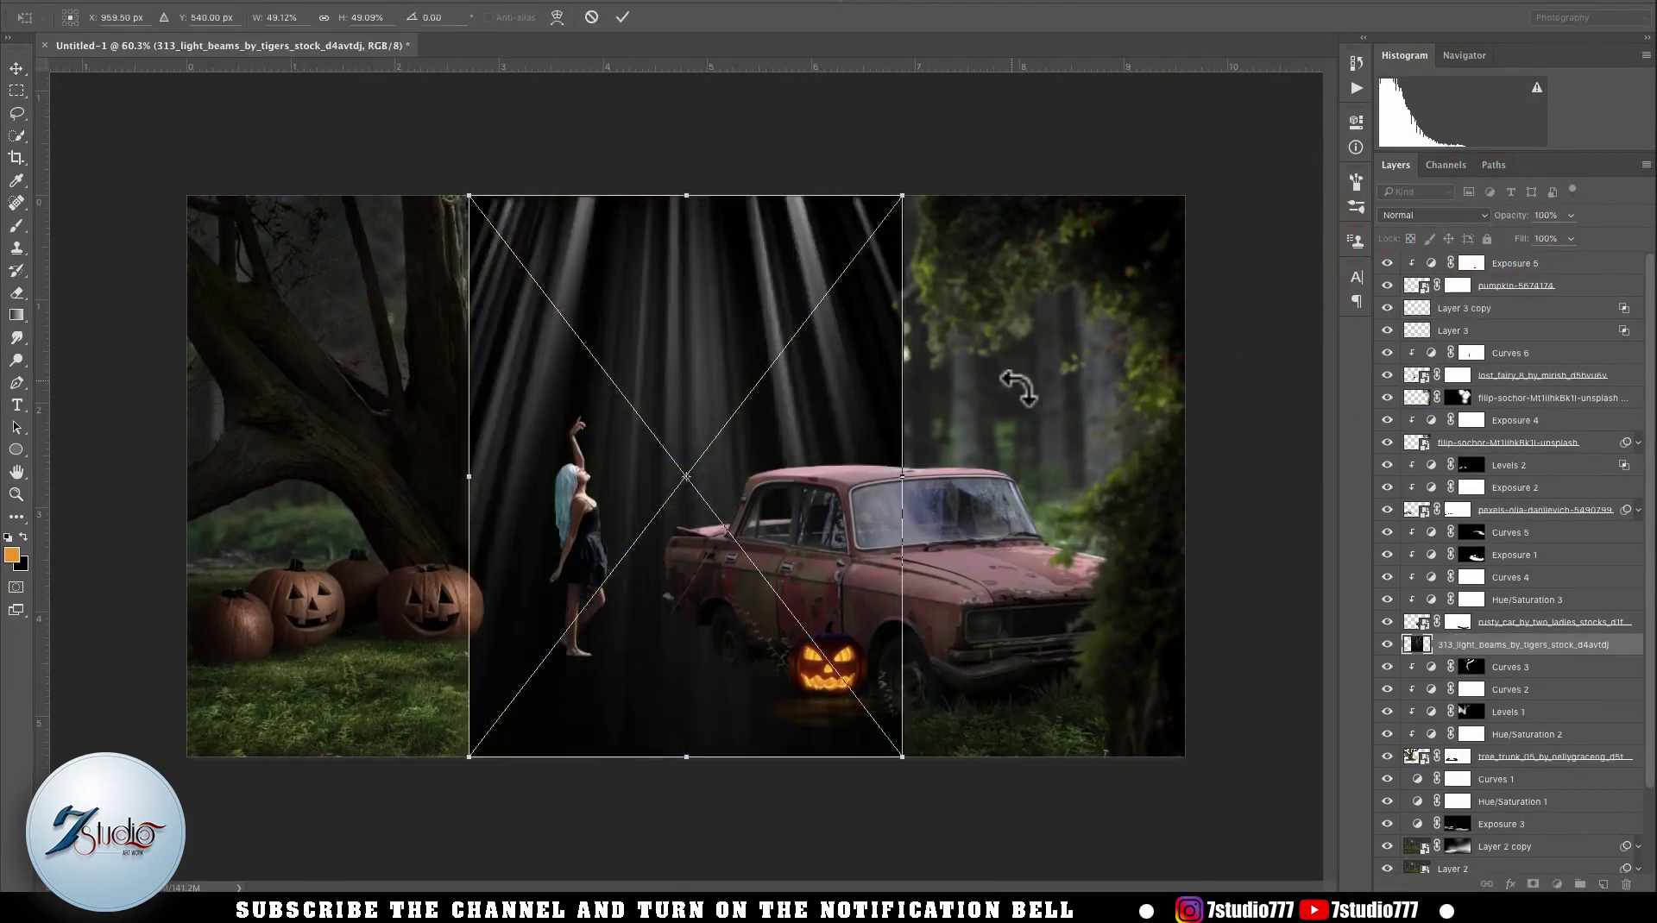
- Tilt the placed light-beams image so its rays fall from the upper right of the scene and blend it in Screen mode
left_click_drag(1017, 380, 1070, 389)
key("Return")
left_click(1433, 215)
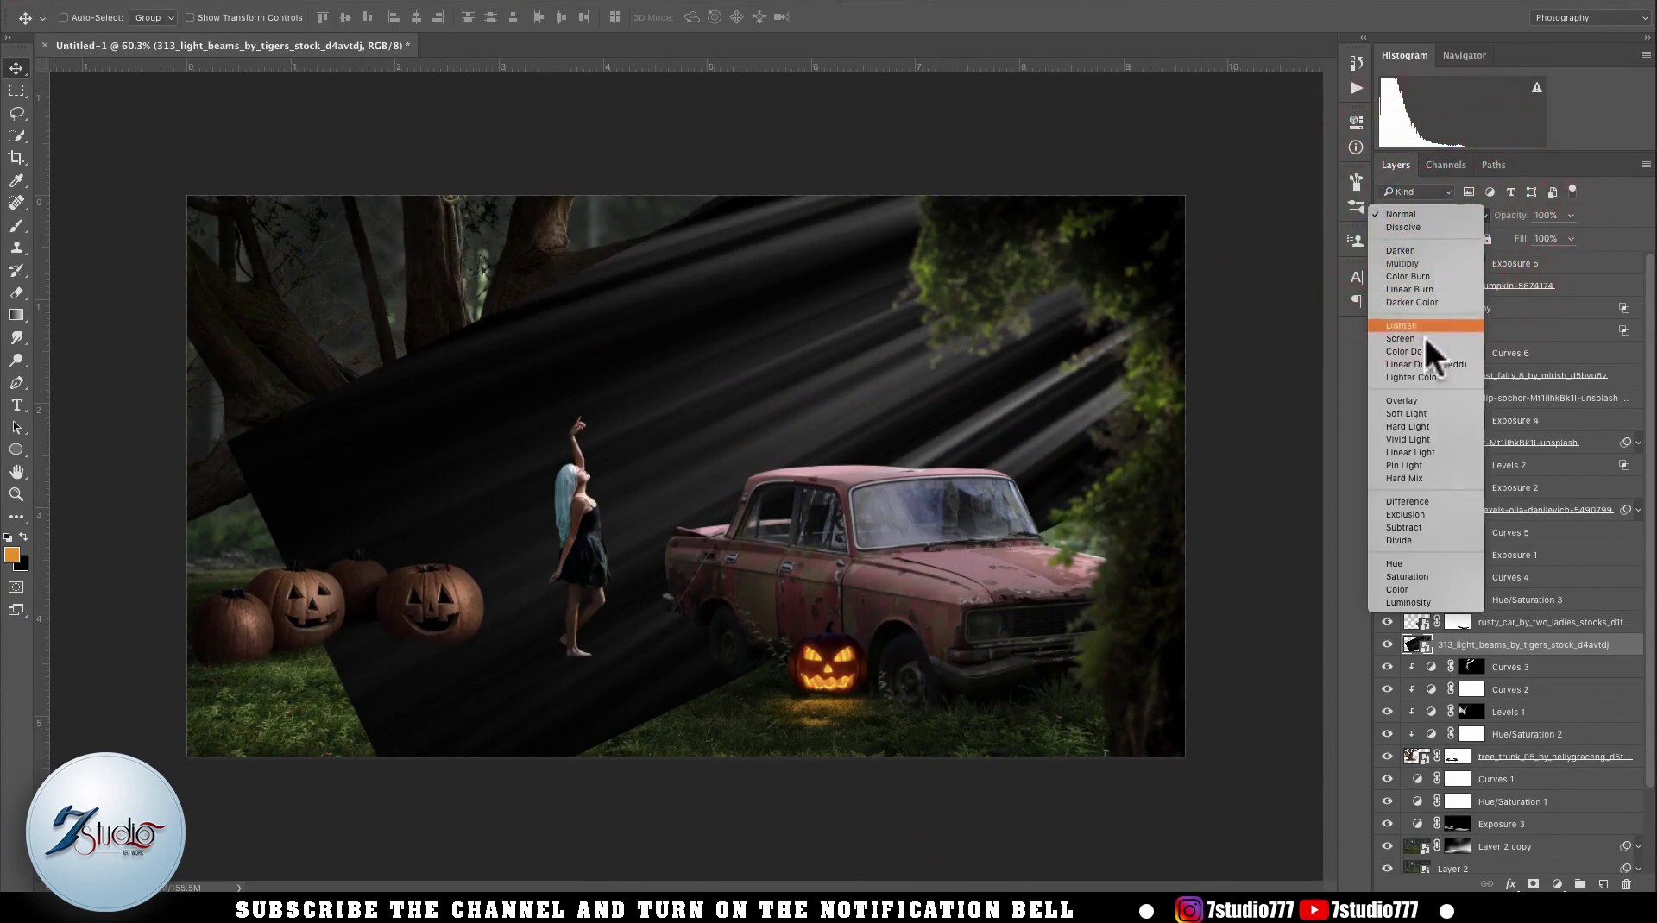
left_click(1400, 338)
left_click_drag(970, 407, 984, 384)
- Apply a Gaussian Blur with a radius of 100.1 pixels to the light-beams layer
left_click(440, 3)
mouse_move(587, 174)
left_click(643, 228)
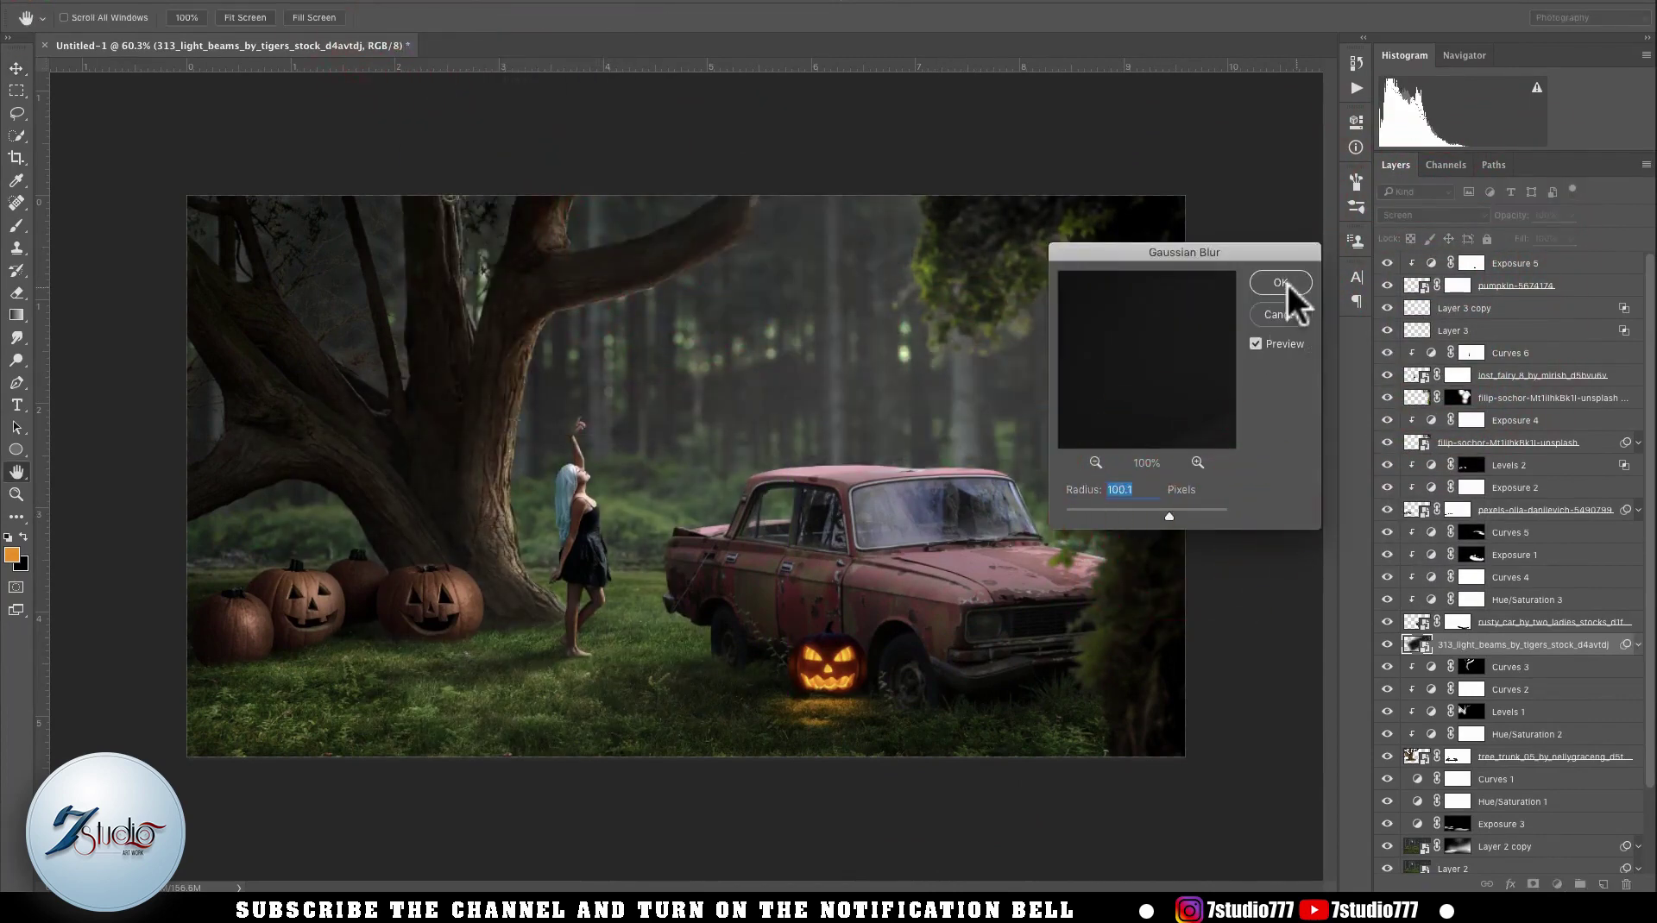
left_click(1281, 283)
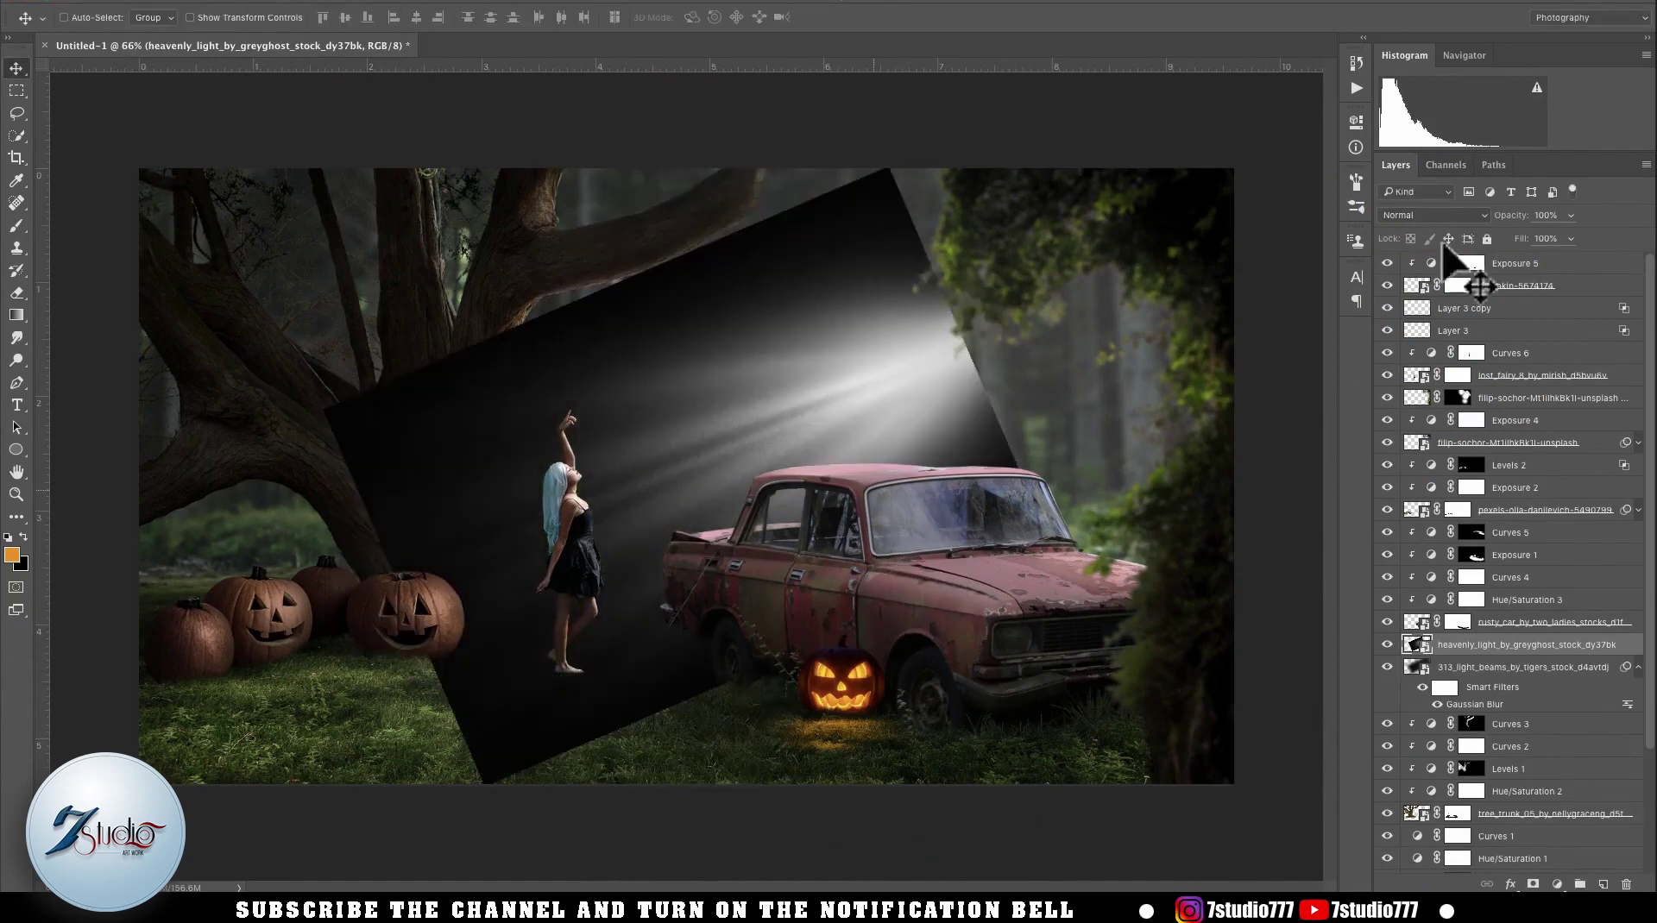
- Set the heavenly light layer to Screen and move it beside the foliage above the car's hood
left_click(1433, 215)
left_click(1400, 338)
left_click_drag(918, 517, 1113, 427)
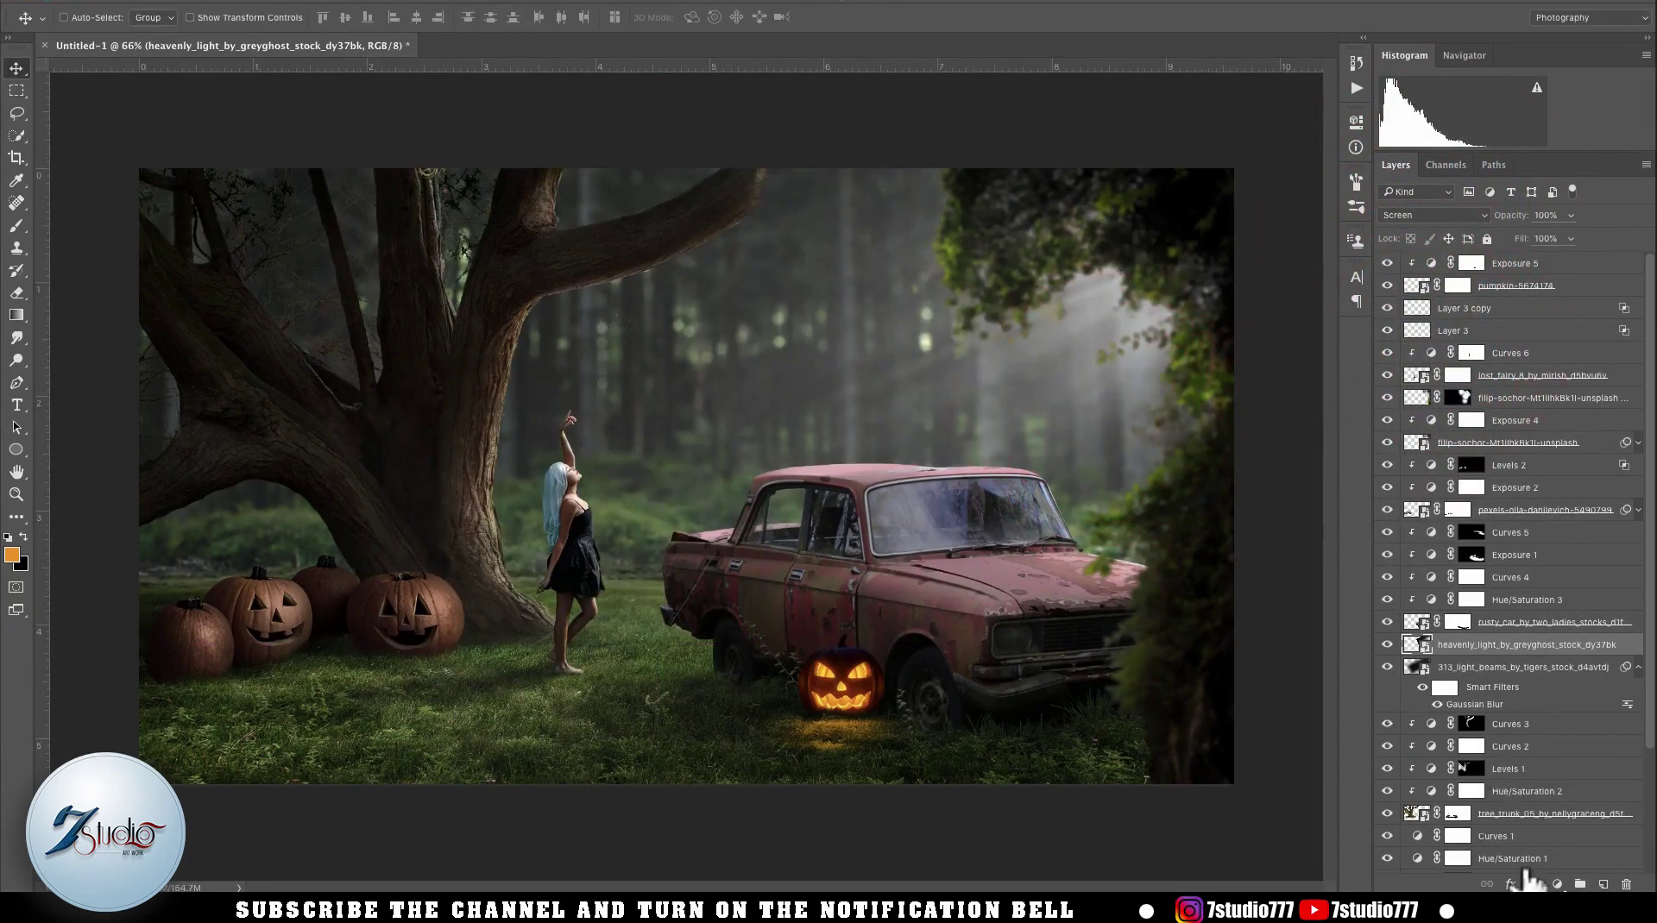
- Add a mask to the heavenly light layer and paint black with a large soft brush to fade its left part
left_click(1533, 884)
key("b")
left_click_drag(680, 446, 751, 441)
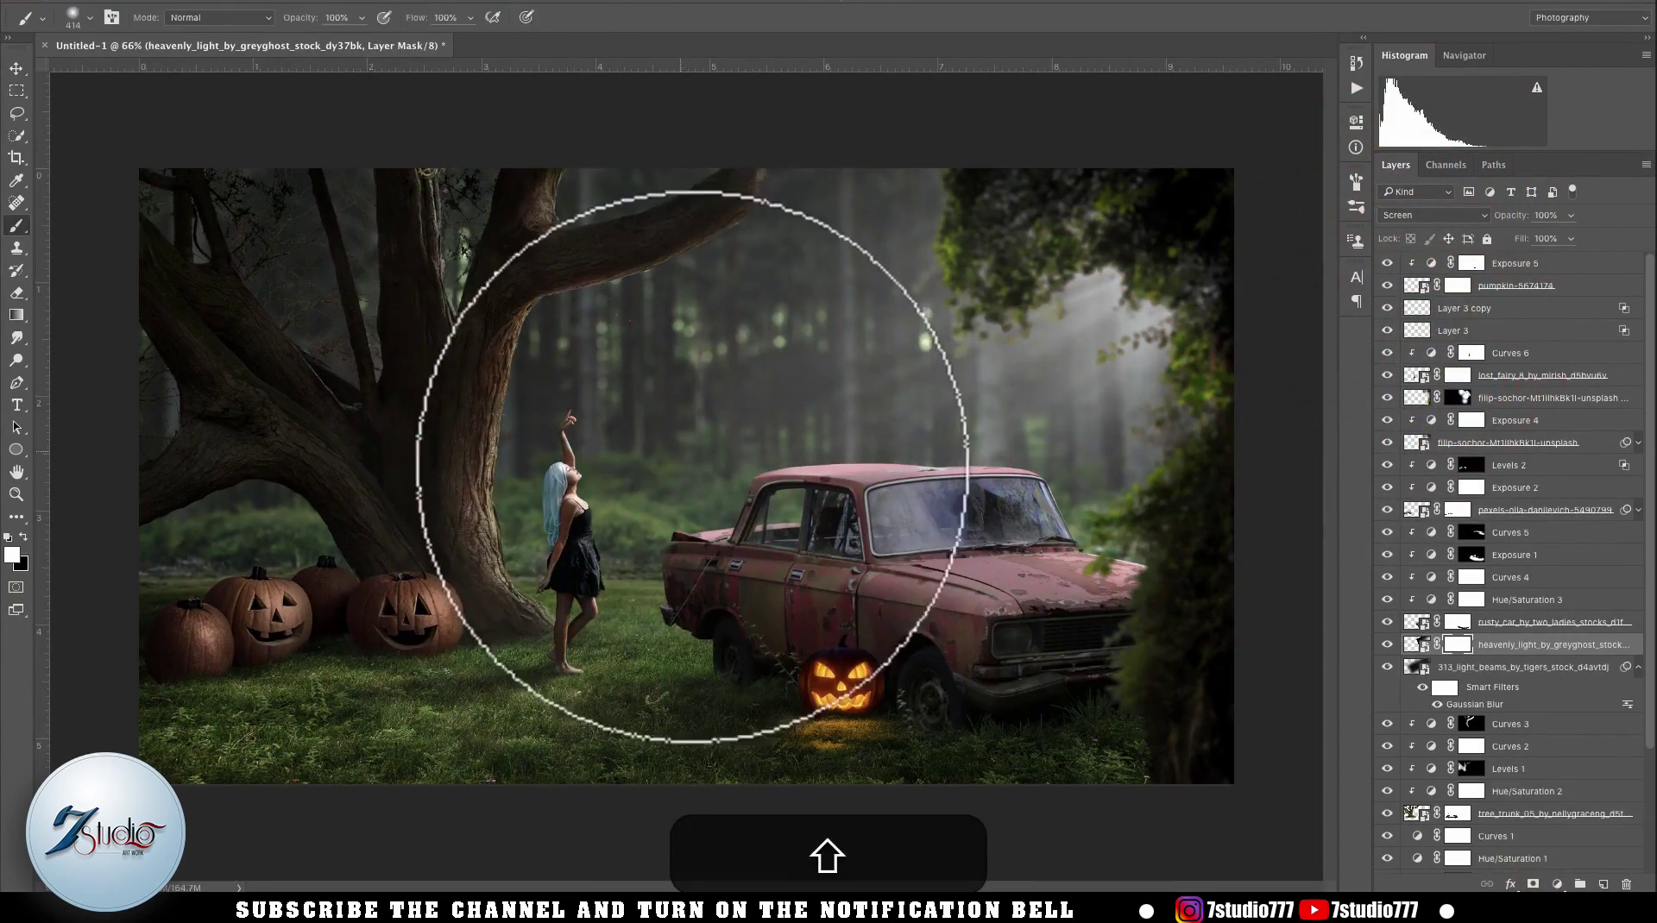
key("x")
left_click(693, 464)
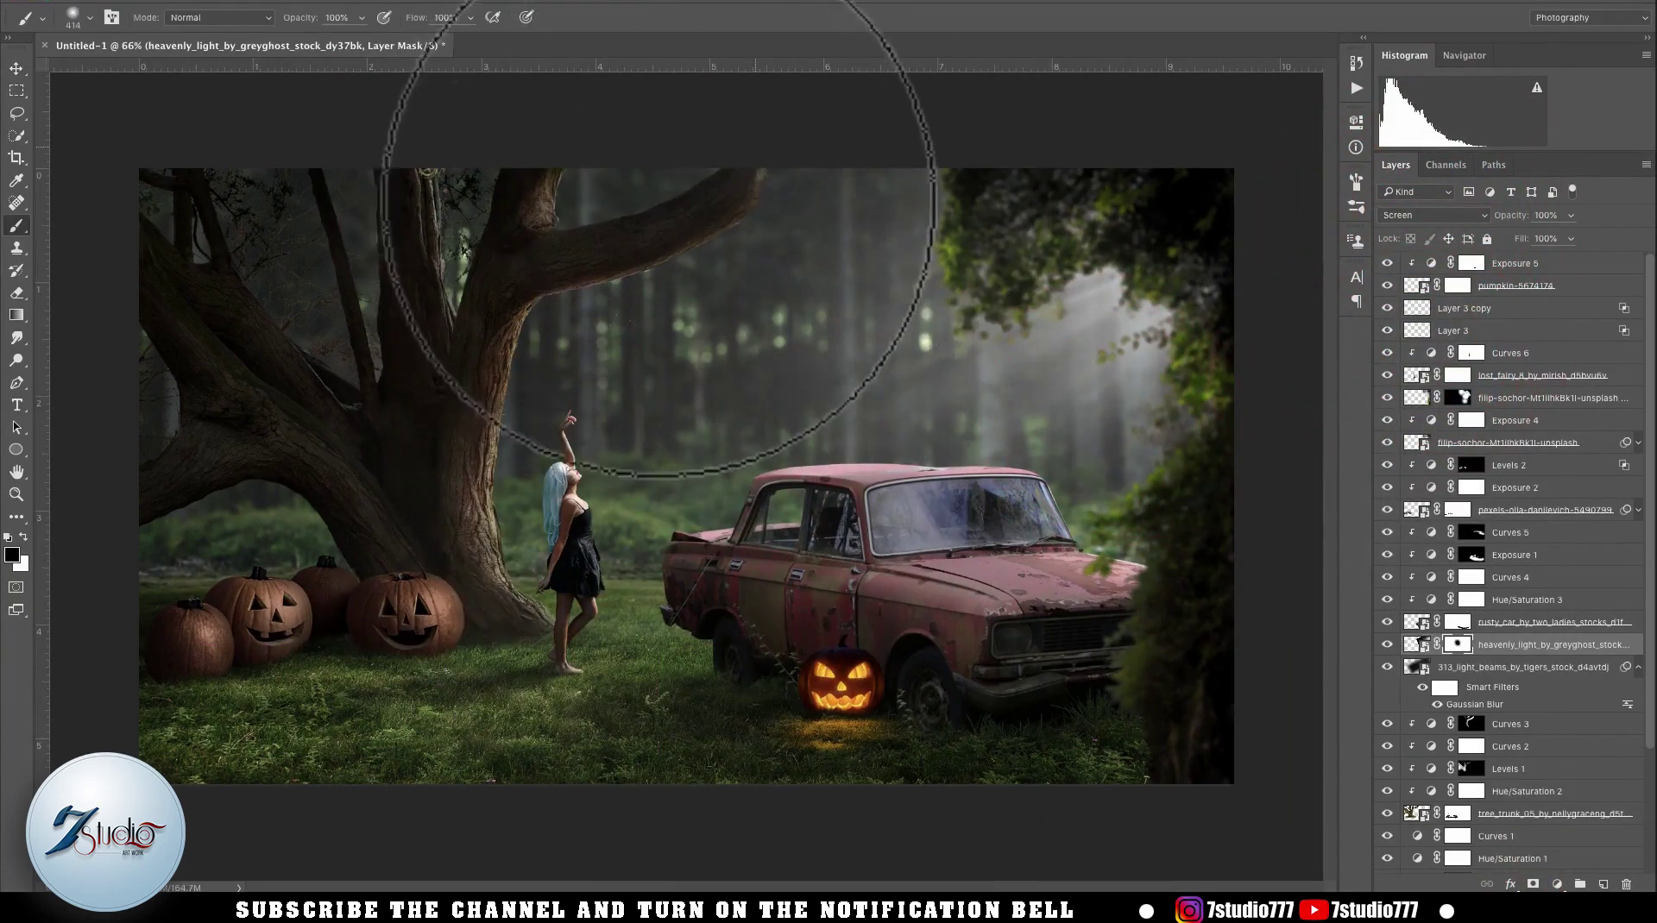
left_click_drag(635, 213, 861, 214)
- Stamp all visible layers into a new top layer, convert it to a smart object and open it in the Camera Raw filter
key("v")
left_click_drag(850, 349, 1076, 352)
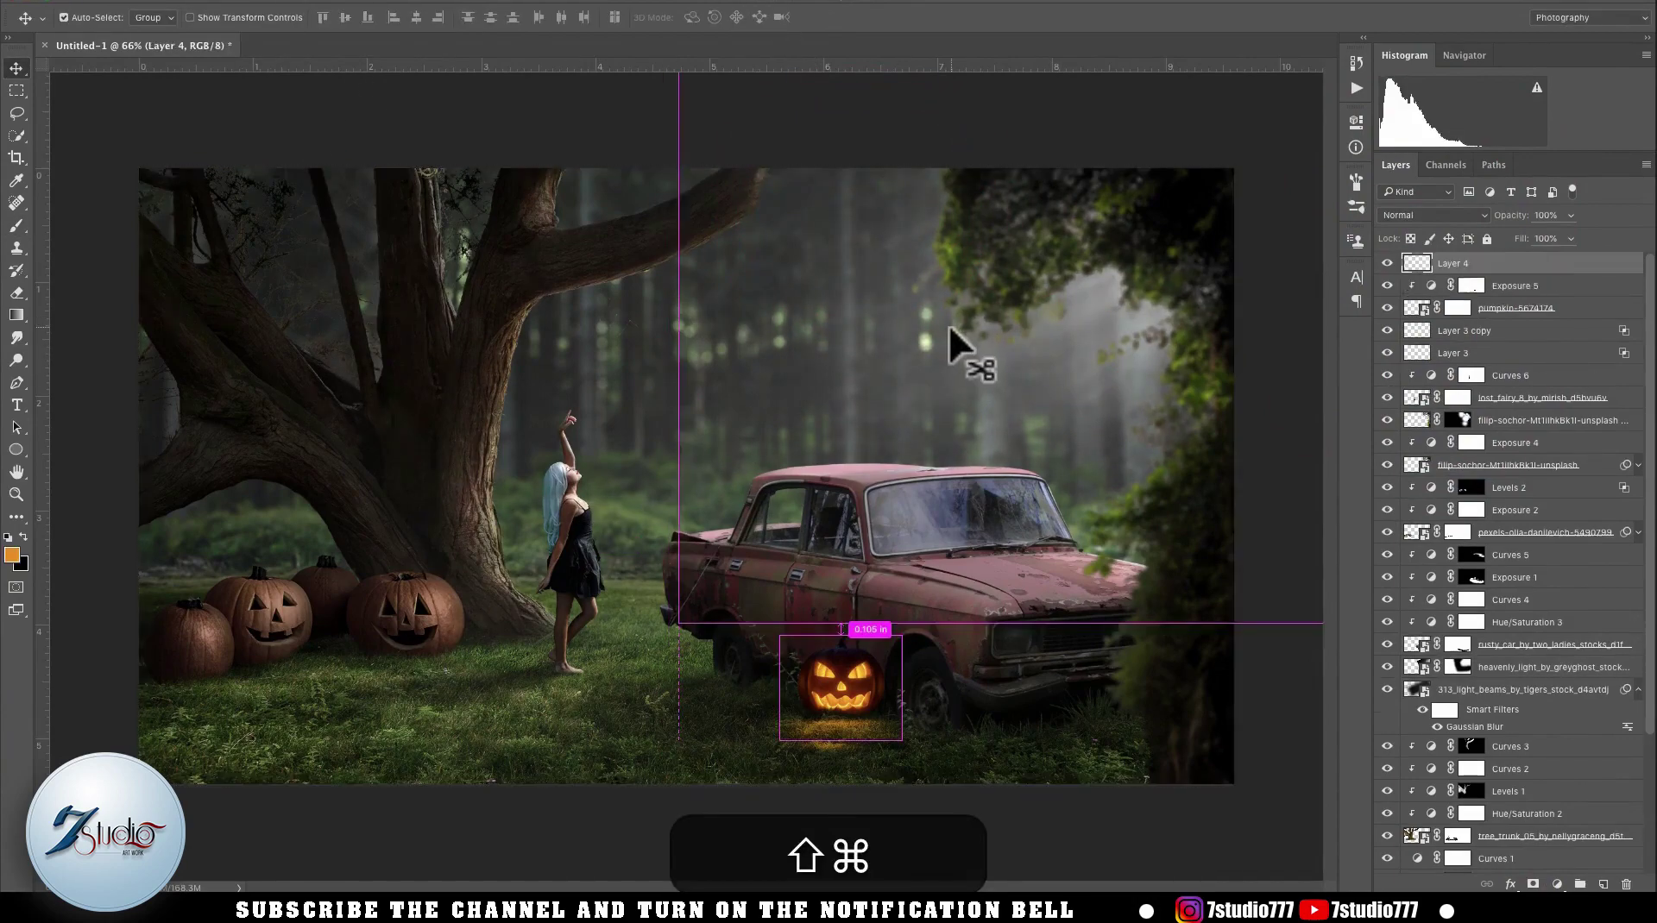
key("alt+shift+super+e")
right_click(1545, 266)
left_click(1453, 371)
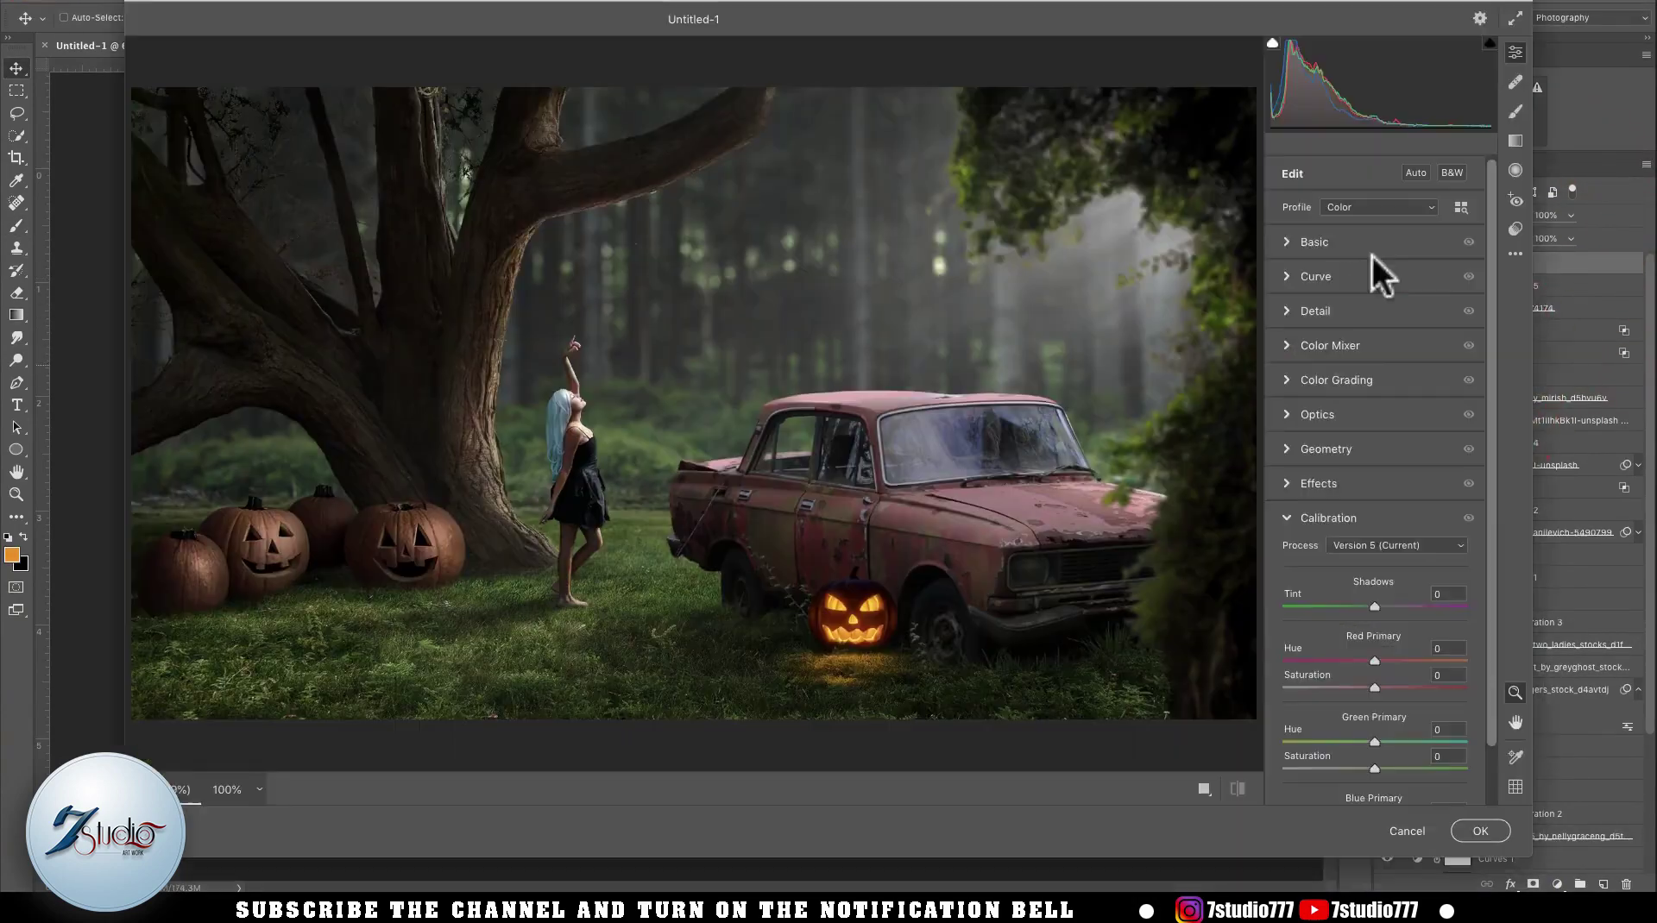
- Set Camera Raw's Temperature to -8, Exposure +0.20, Highlights +28, Shadows -25, Whites +5, Blacks -31 and Texture +12
left_click(1287, 242)
left_click_drag(1378, 308, 1371, 308)
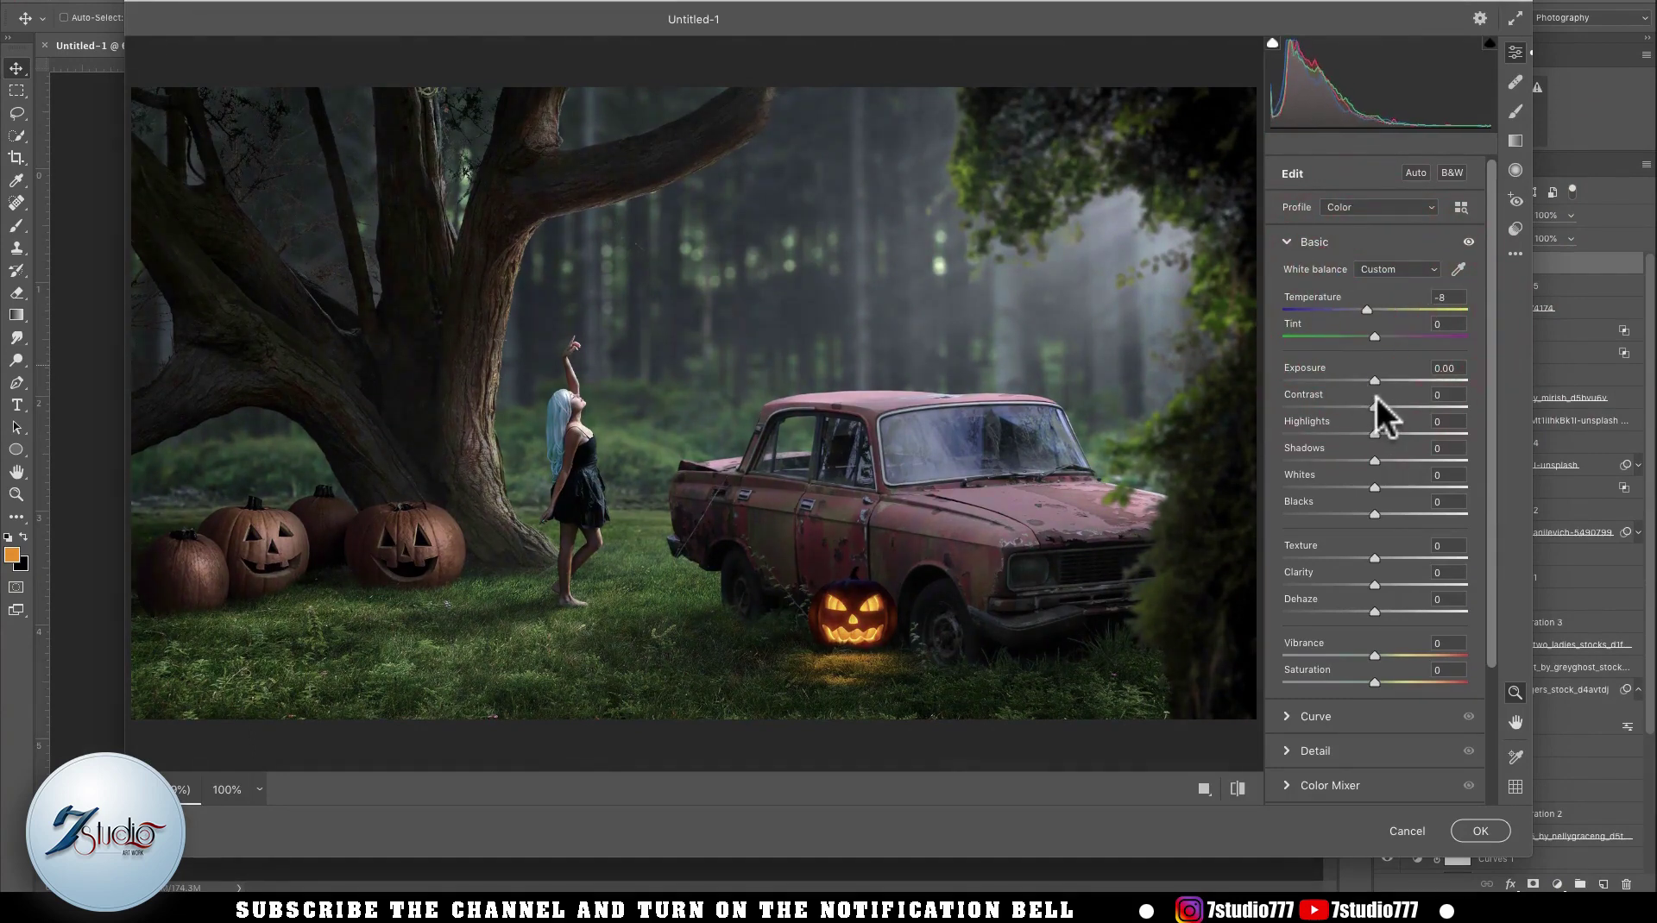
left_click_drag(1377, 378, 1380, 376)
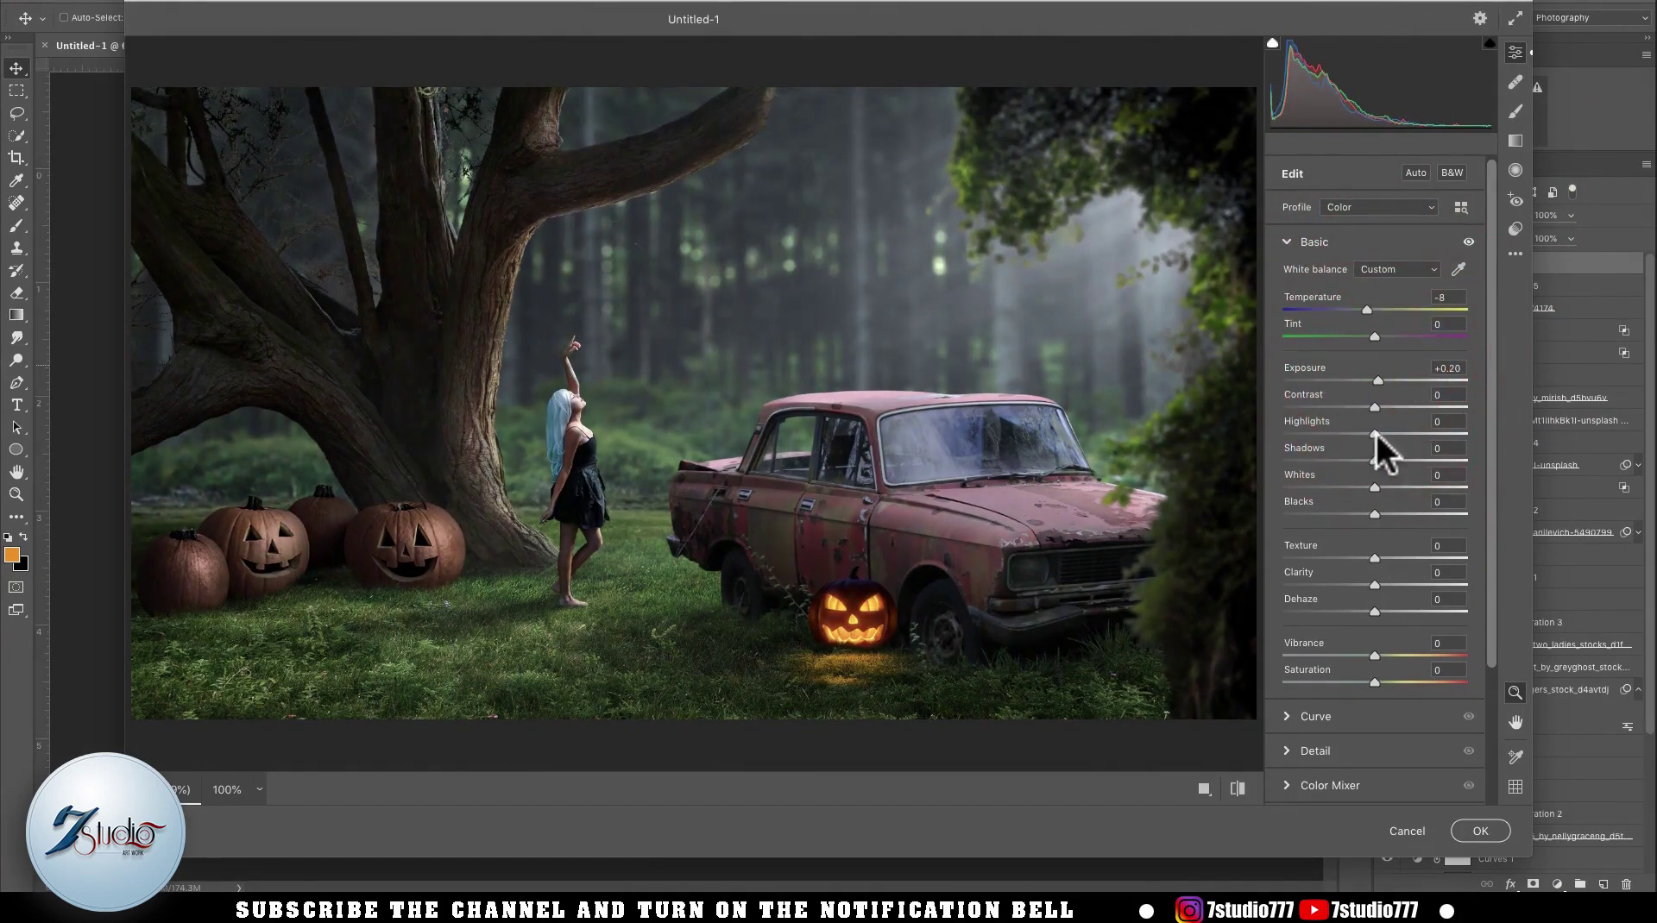
left_click_drag(1376, 435, 1403, 432)
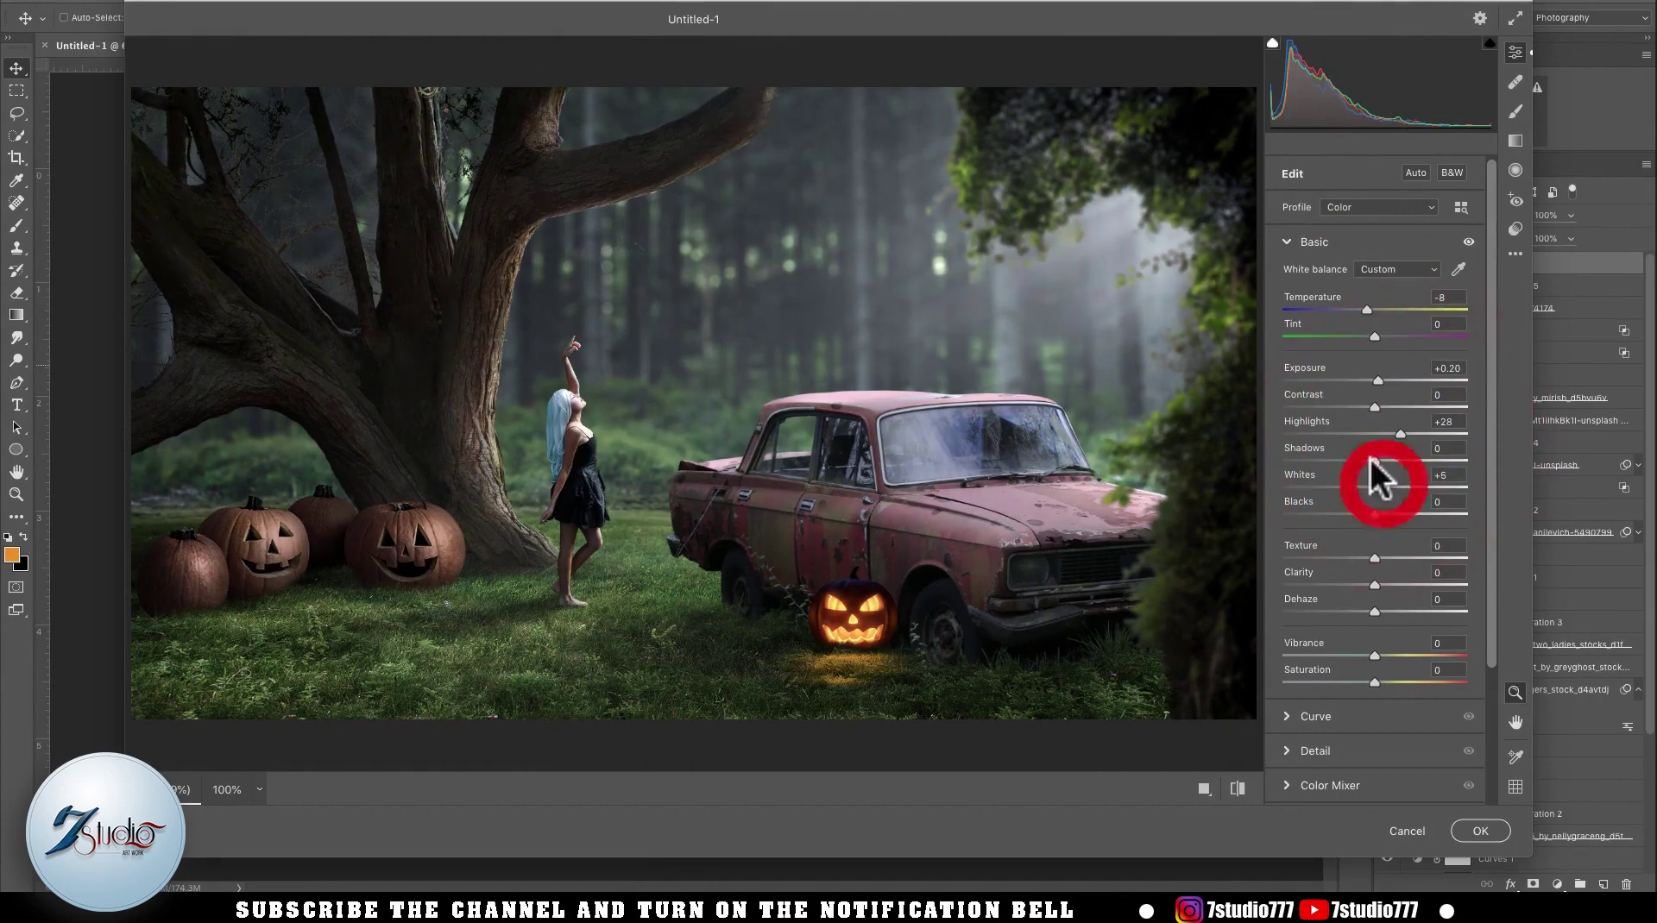
left_click_drag(1354, 461, 1343, 507)
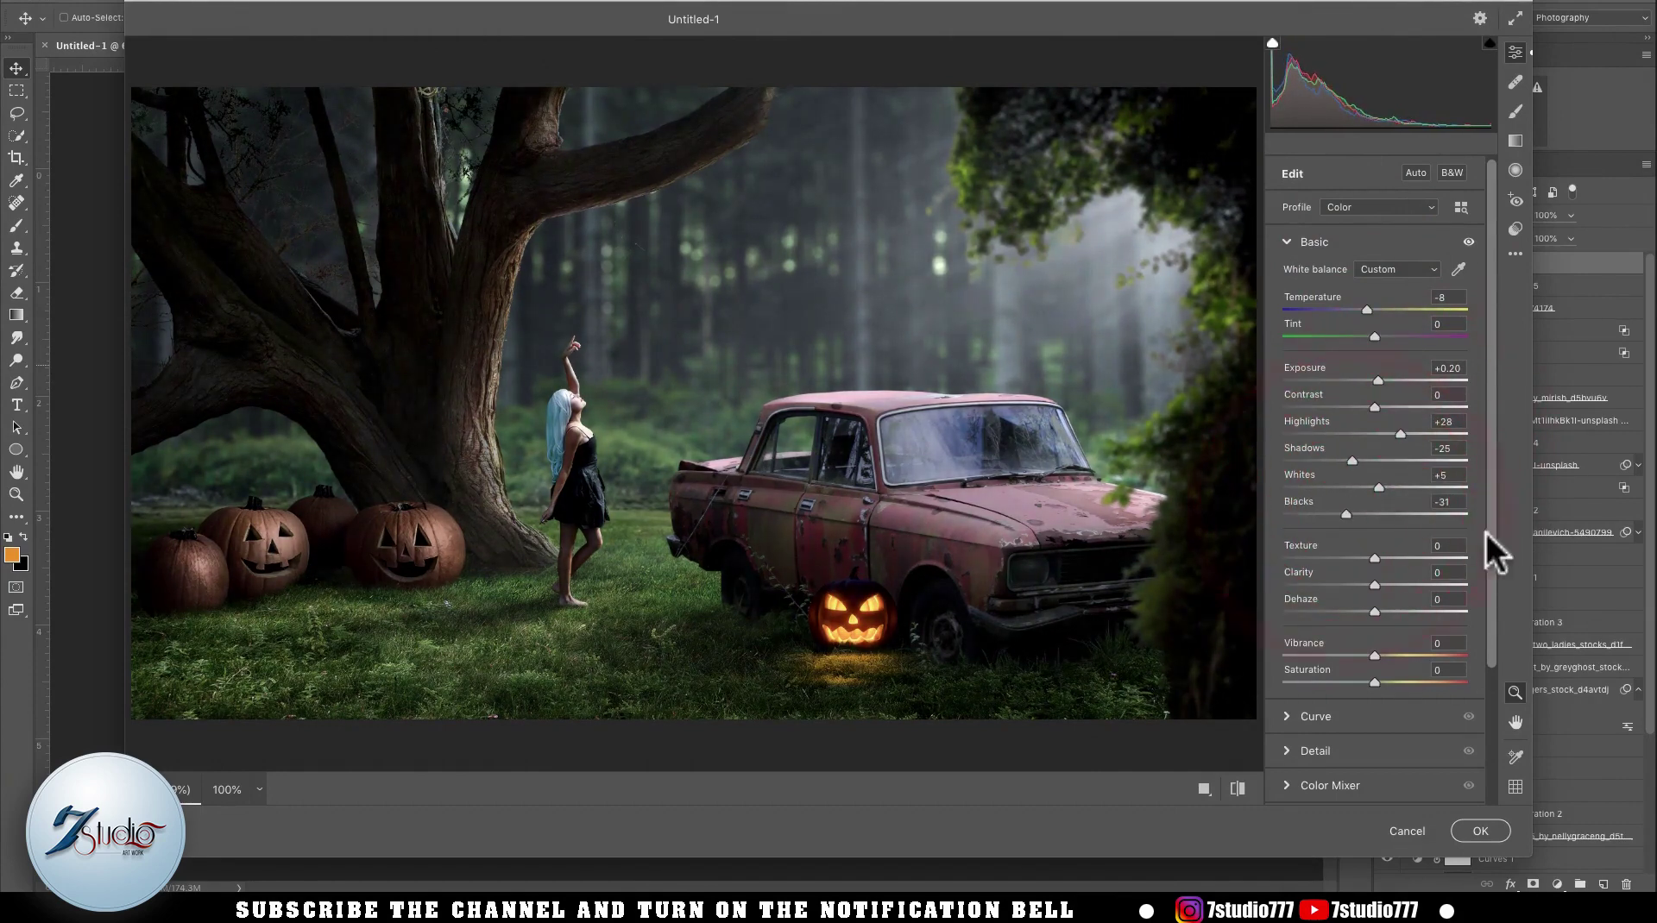
left_click_drag(1381, 556, 1386, 558)
- Set the Camera Raw Calibration hues to +25 for Green Primary and -29 for Blue Primary
scroll(1483, 554, "down", 3)
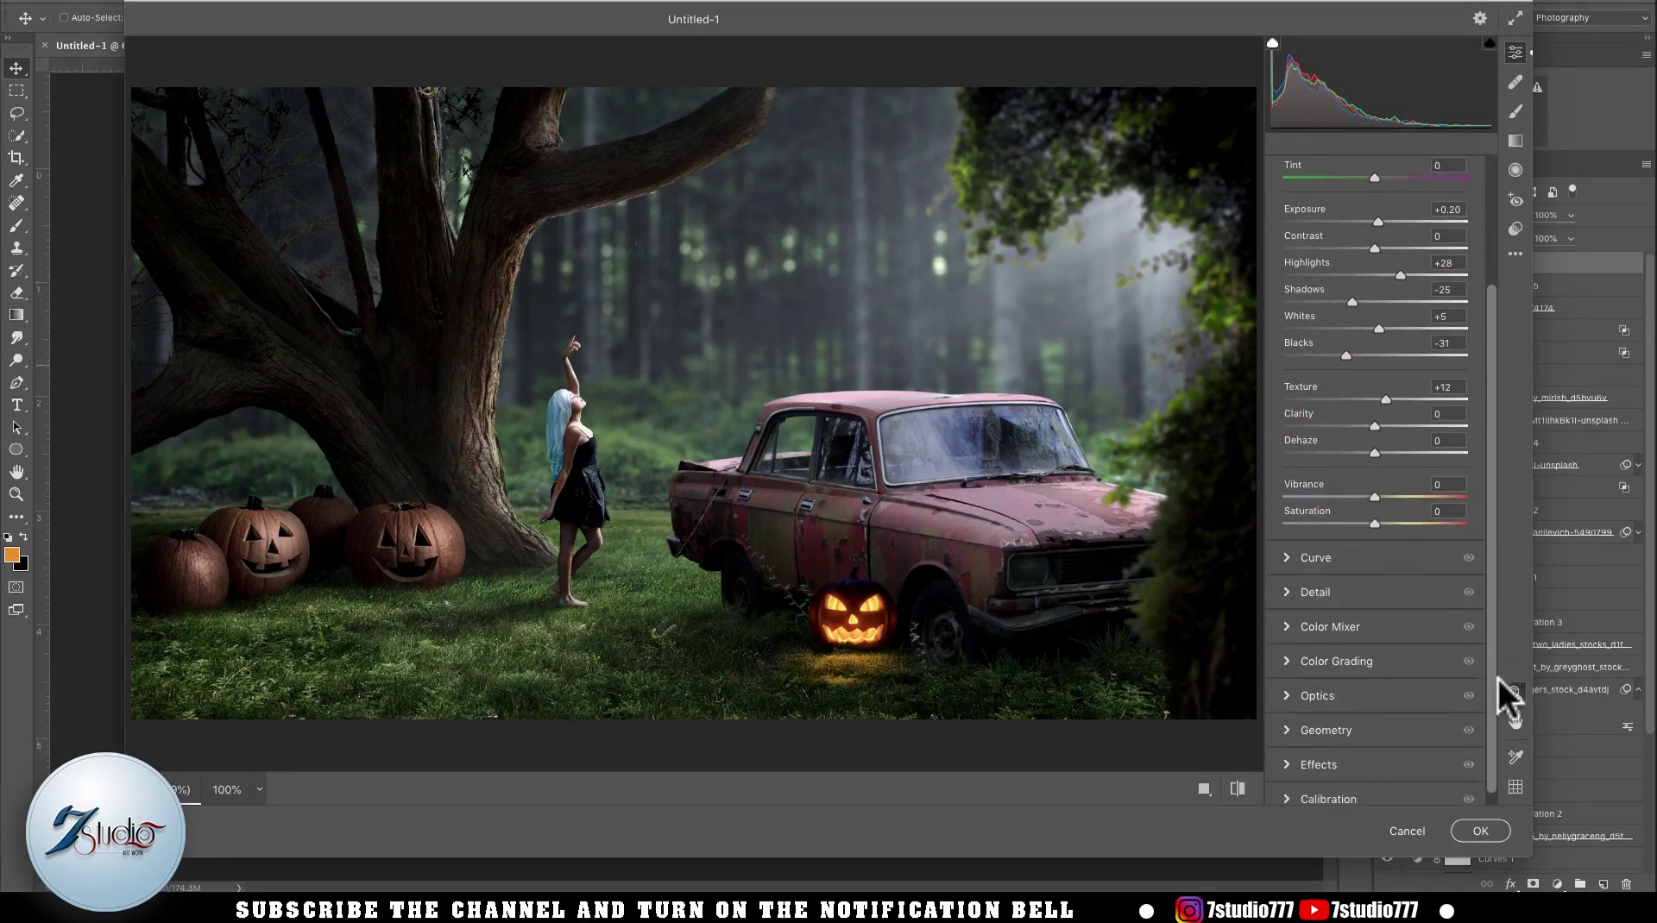
left_click(1400, 747)
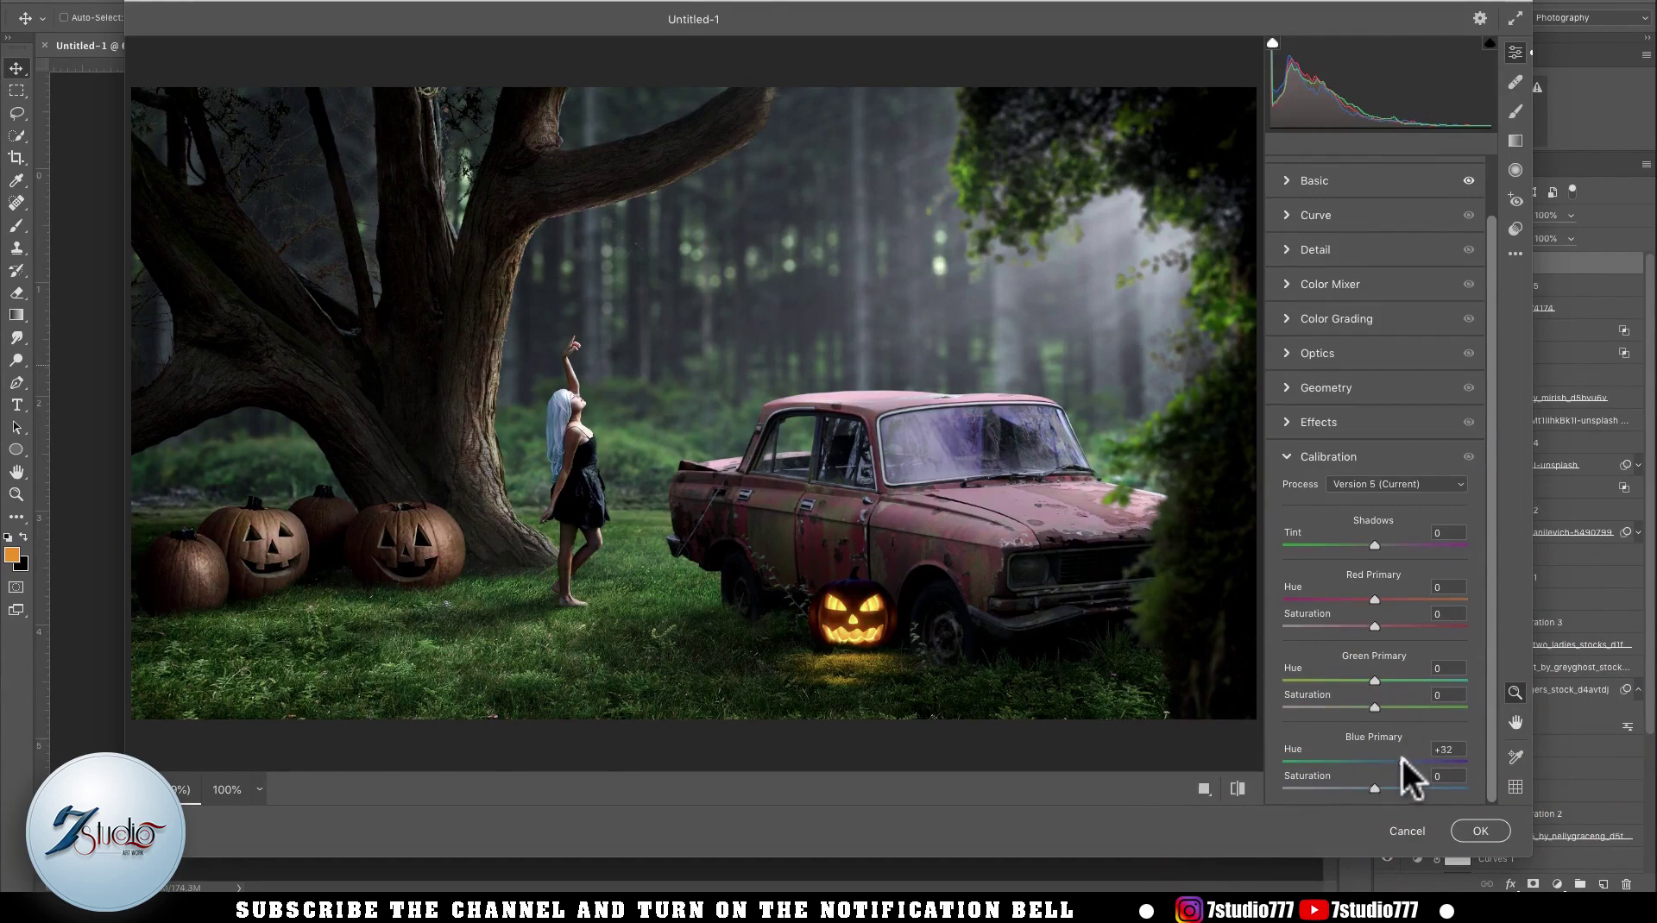
left_click_drag(1374, 680, 1346, 680)
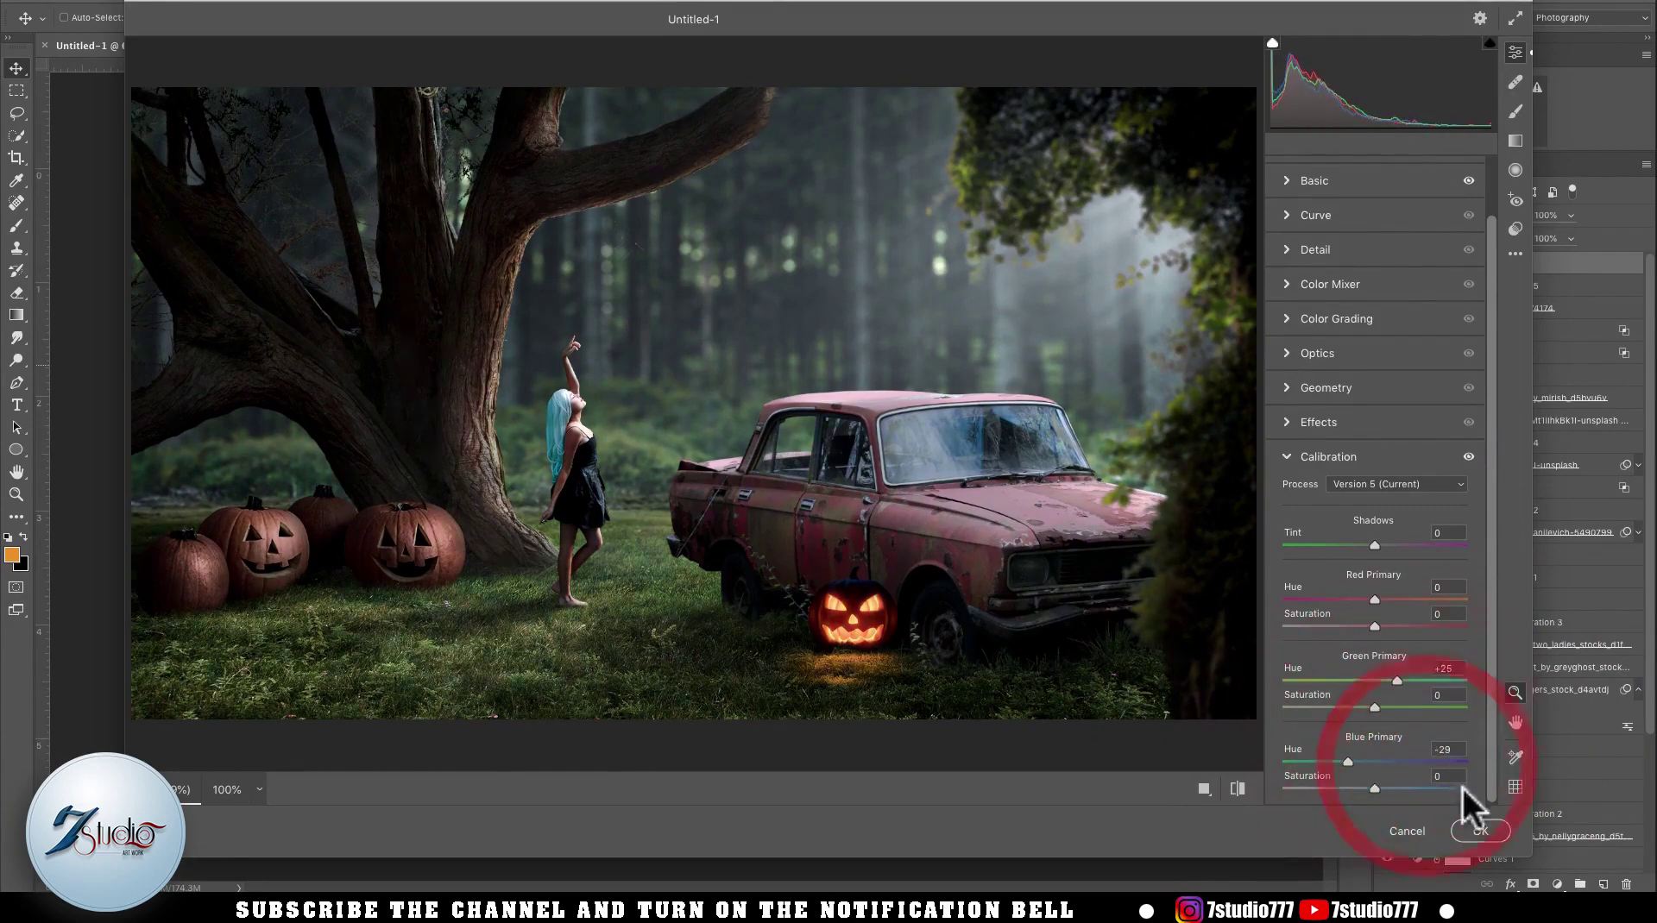